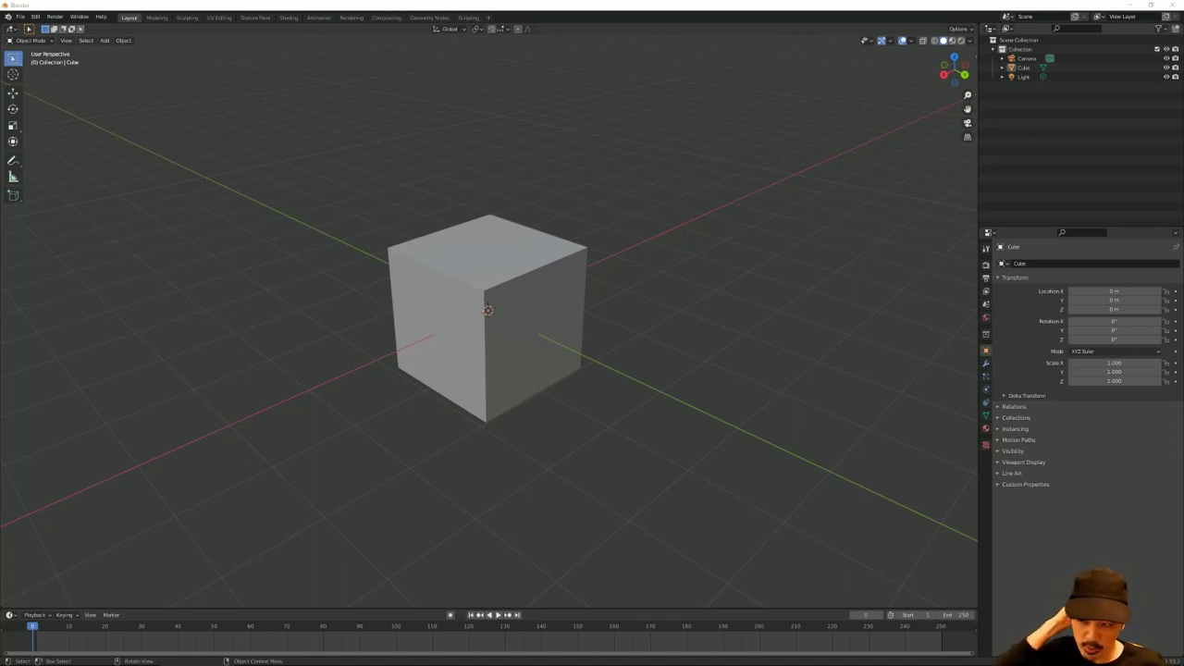
# Step: Orbit and zoom the view until the cube is seen nearly from the front
pyautogui.moveTo(383, 200)
pyautogui.mouseDown(button='middle')
pyautogui.moveTo(436, 182)
pyautogui.moveTo(401, 219)
pyautogui.mouseUp(button='middle')
pyautogui.scroll(2, 401, 220)
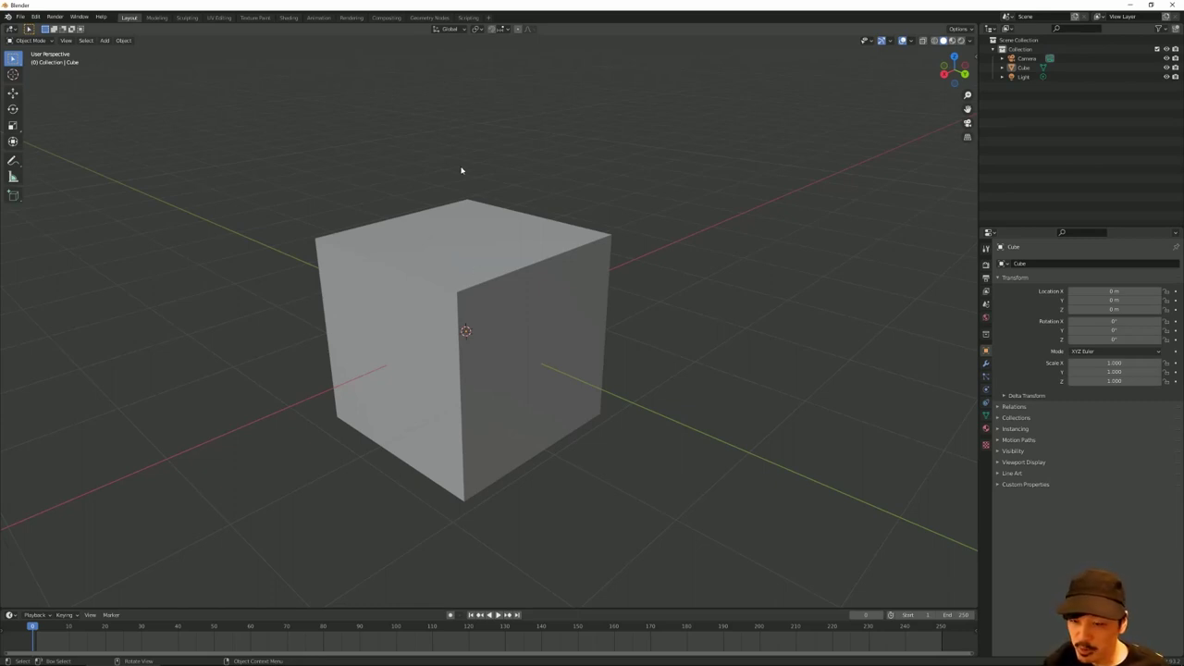
pyautogui.moveTo(524, 225)
pyautogui.mouseDown(button='middle')
pyautogui.moveTo(434, 225)
pyautogui.moveTo(415, 237)
pyautogui.moveTo(547, 202)
pyautogui.mouseUp(button='middle')
pyautogui.moveTo(460, 211); pyautogui.dragTo(472, 212, button='middle')
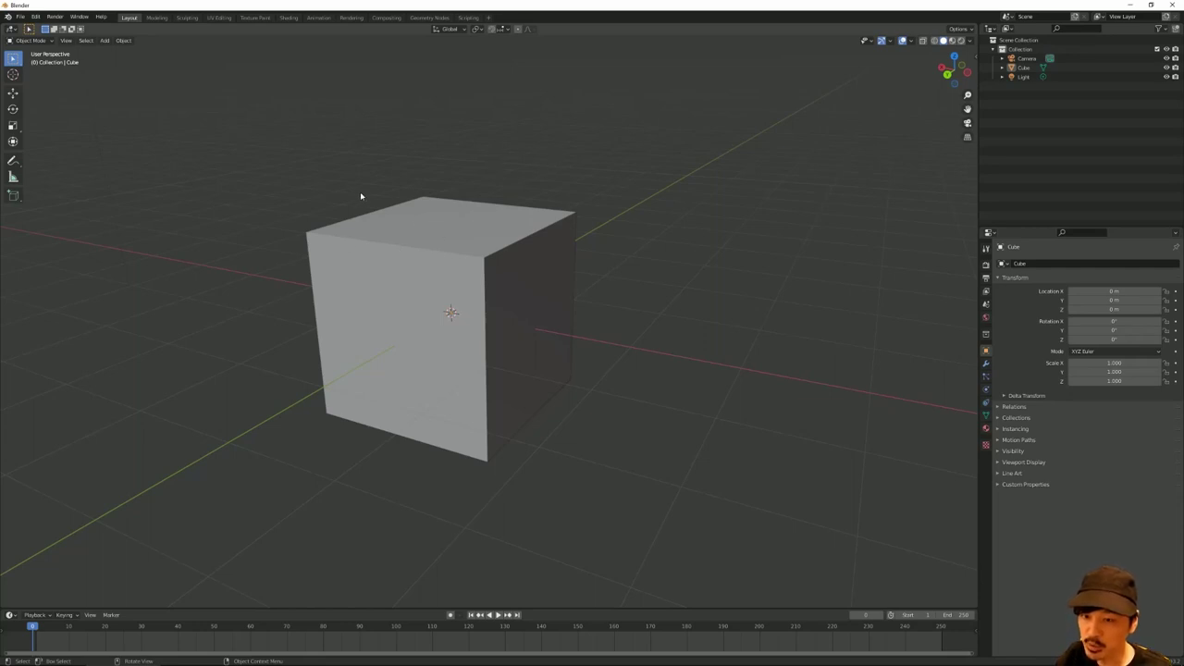
pyautogui.moveTo(361, 196)
pyautogui.mouseDown(button='middle')
pyautogui.moveTo(318, 207)
pyautogui.moveTo(352, 203)
pyautogui.mouseUp(button='middle')
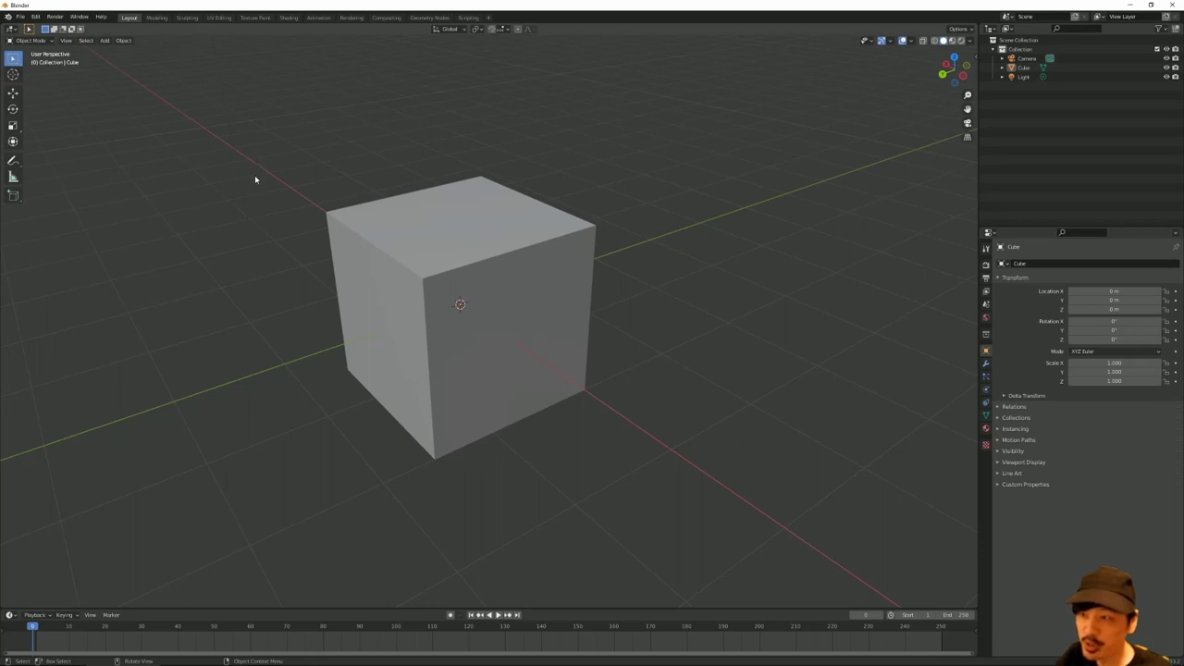
pyautogui.moveTo(256, 179); pyautogui.dragTo(110, 127, button='middle')
pyautogui.moveTo(208, 165)
pyautogui.mouseDown(button='middle')
pyautogui.moveTo(301, 157)
pyautogui.moveTo(255, 209)
pyautogui.moveTo(215, 209)
pyautogui.moveTo(253, 195)
pyautogui.moveTo(244, 232)
pyautogui.moveTo(210, 237)
pyautogui.mouseUp(button='middle')
pyautogui.scroll(2, 253, 203)
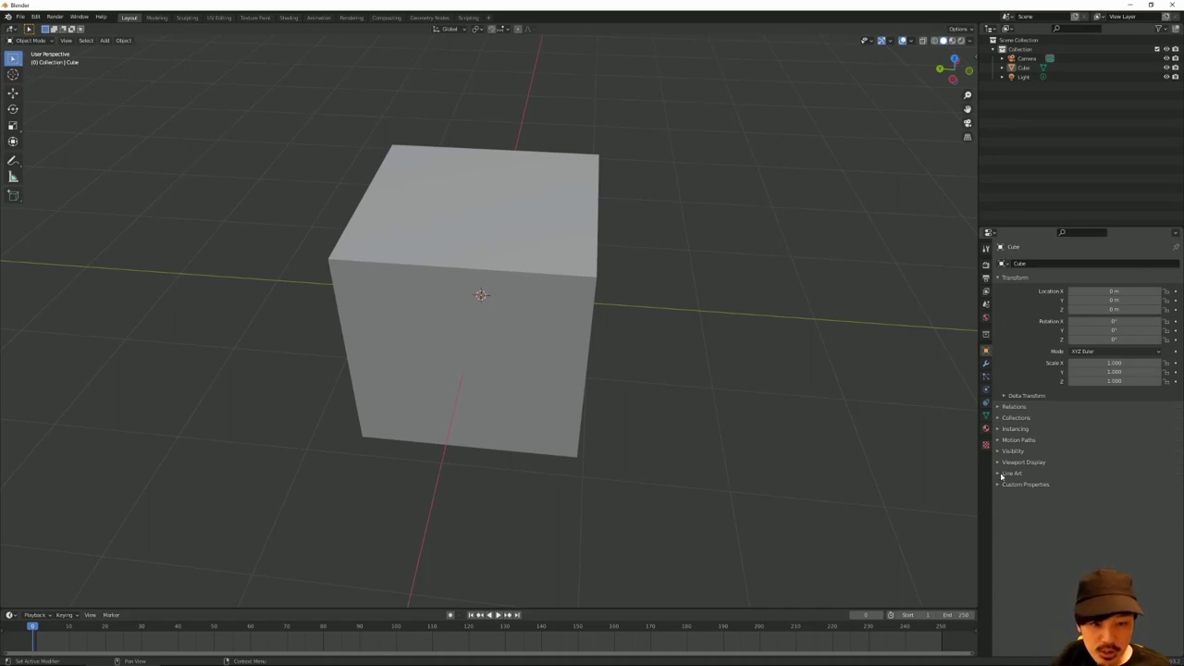
# Step: Browse the Physics, Particles and Modifier tabs, opening and dismissing the modifier list
pyautogui.click(986, 376)
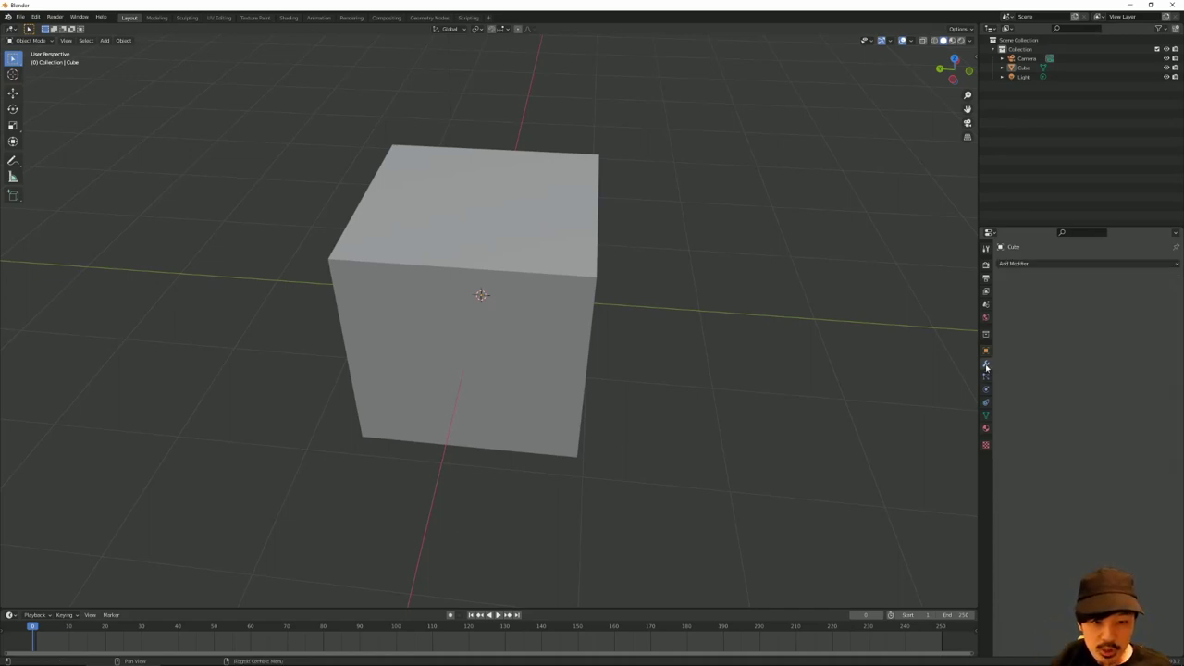
pyautogui.click(986, 390)
pyautogui.click(986, 377)
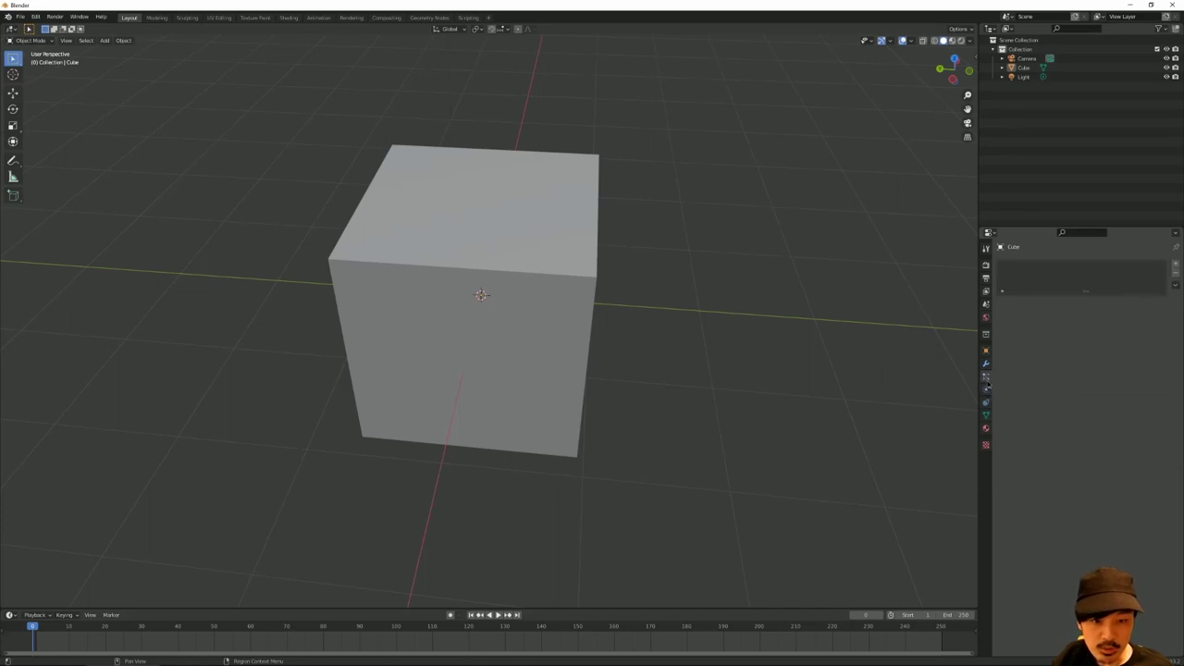
pyautogui.click(986, 364)
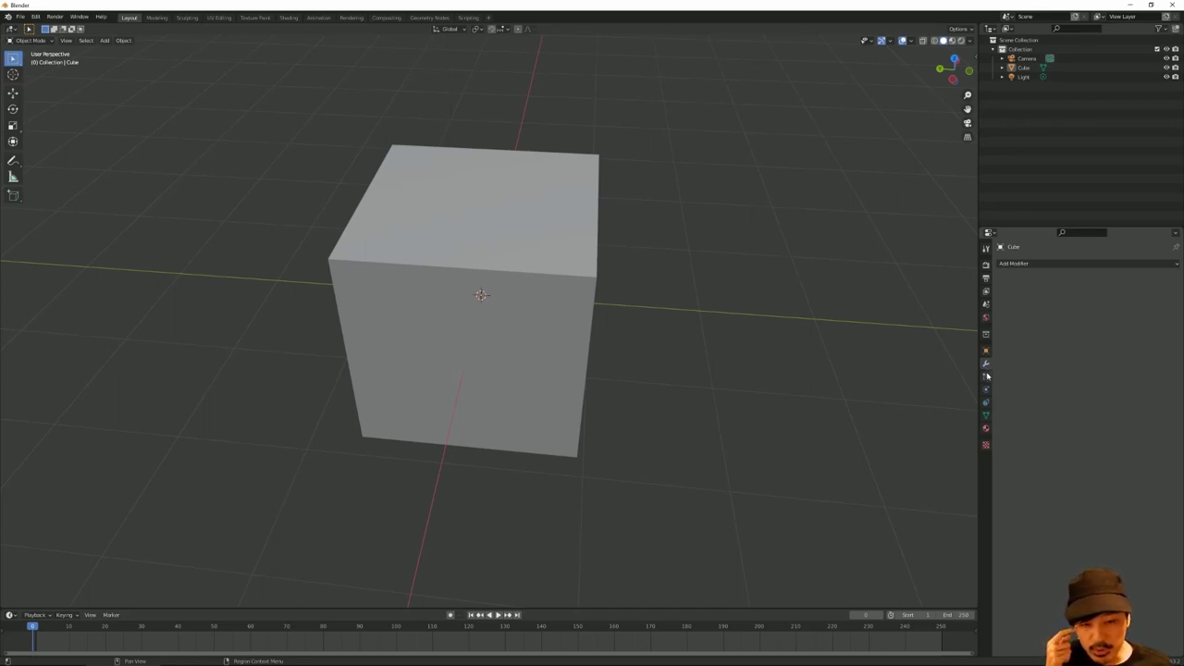
pyautogui.click(1015, 265)
pyautogui.click(916, 253)
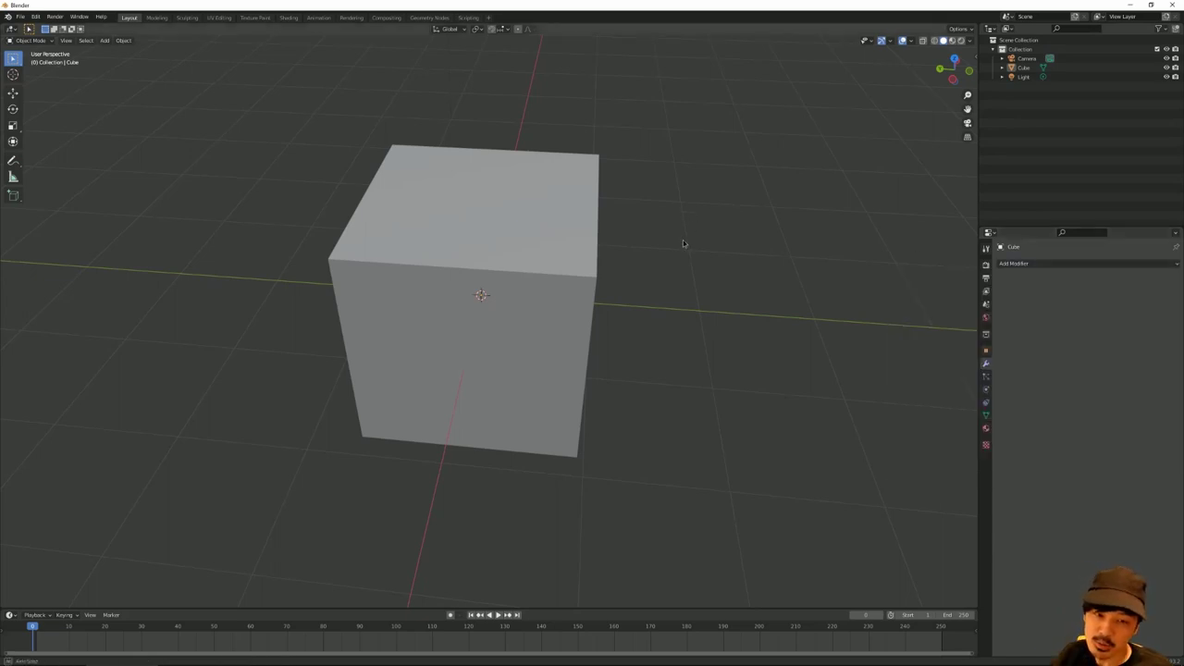
# Step: Select the cube, view the World settings, then return to the Modifier tab
pyautogui.moveTo(685, 243); pyautogui.dragTo(627, 238, button='middle')
pyautogui.click(624, 238)
pyautogui.moveTo(712, 194); pyautogui.dragTo(715, 186, button='middle')
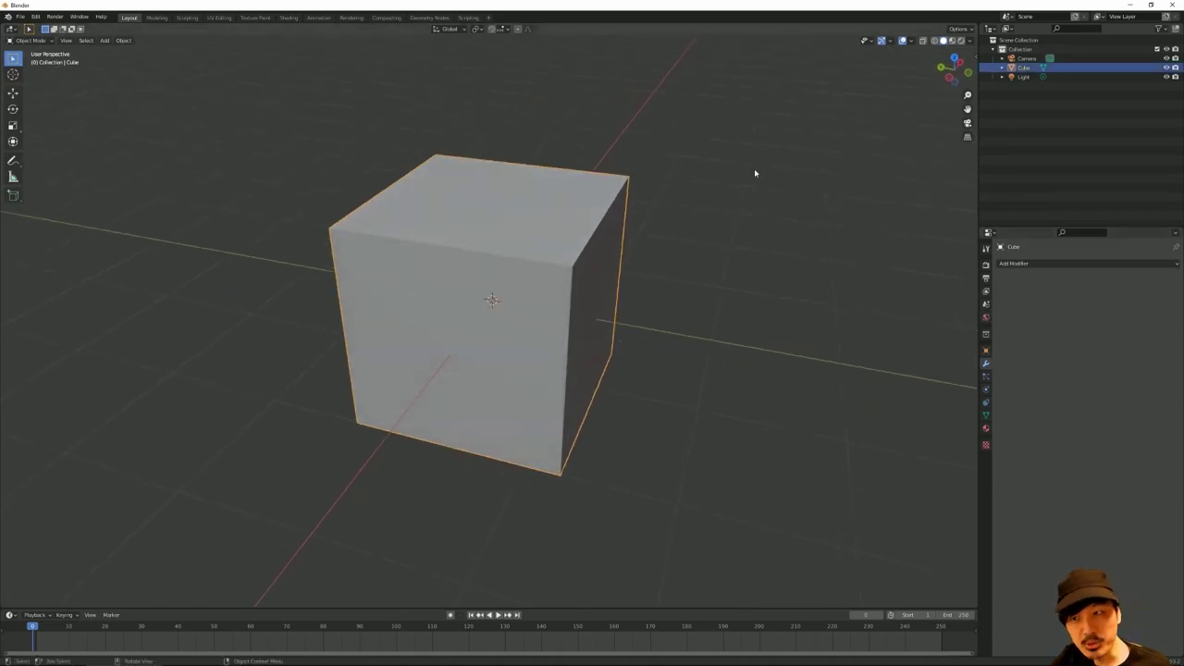
pyautogui.moveTo(802, 208); pyautogui.dragTo(773, 227, button='middle')
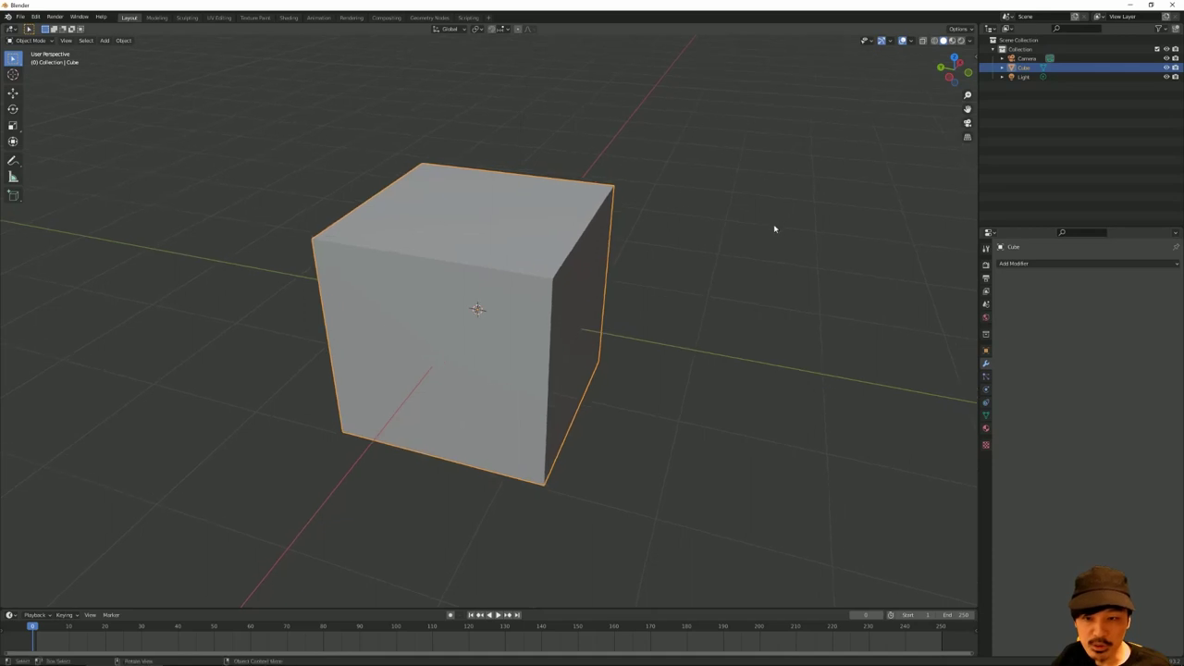
pyautogui.scroll(2, 804, 242)
pyautogui.click(985, 319)
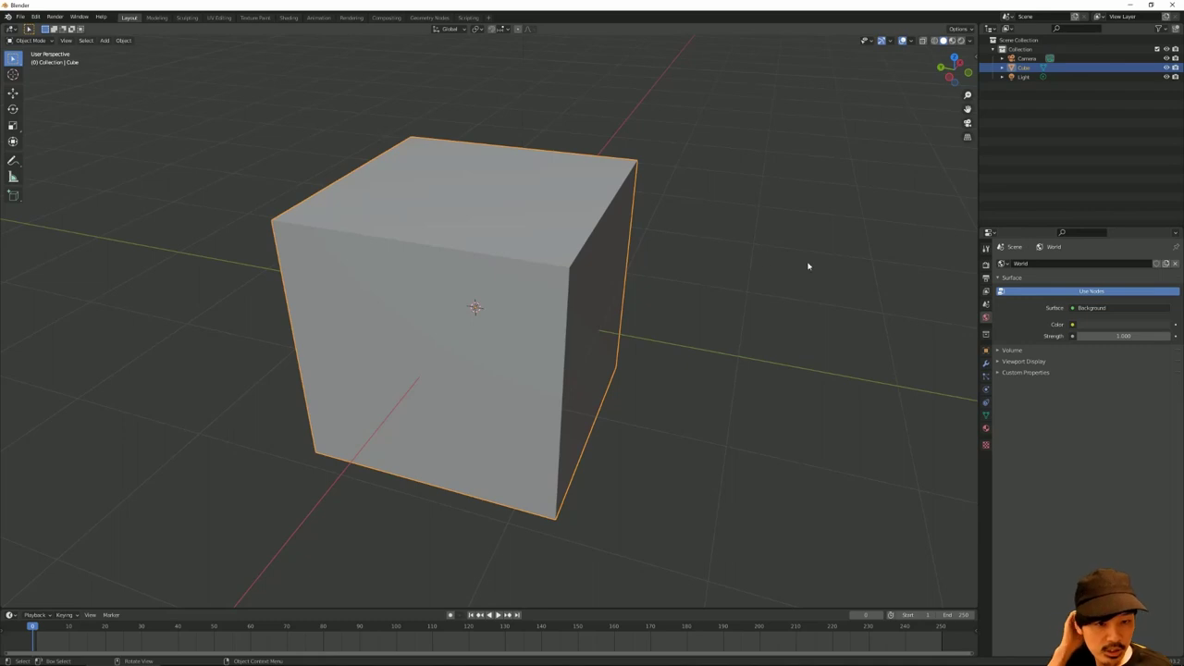
pyautogui.click(986, 364)
pyautogui.click(1022, 266)
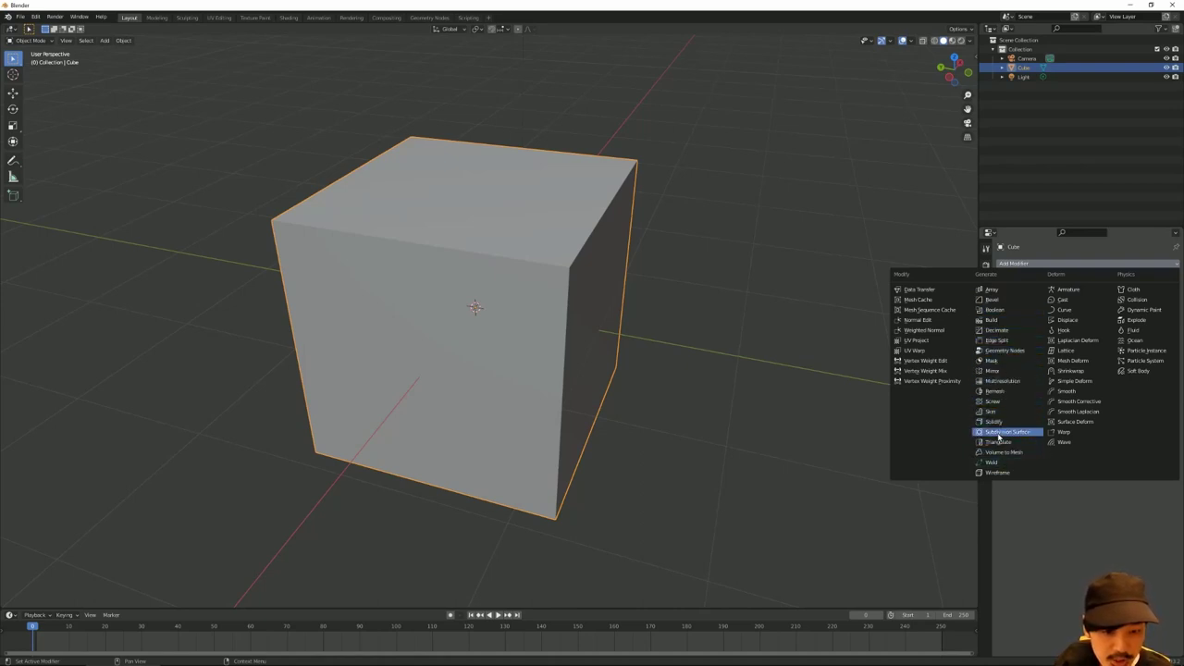
pyautogui.click(998, 434)
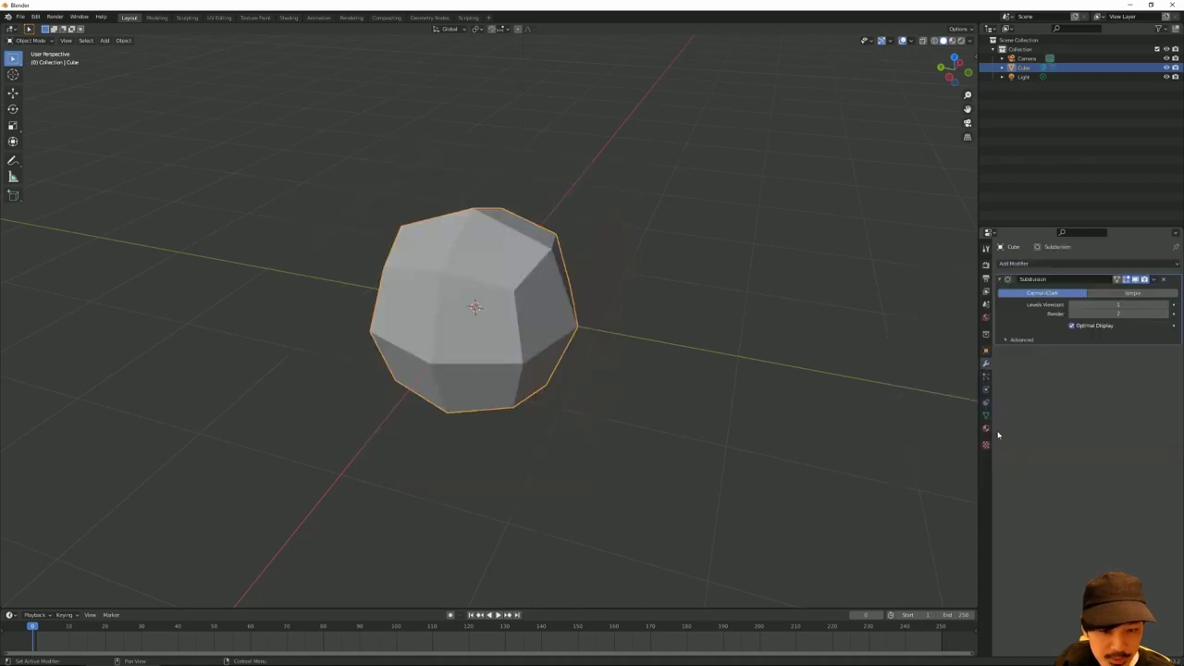
pyautogui.moveTo(745, 274); pyautogui.dragTo(695, 288, button='middle')
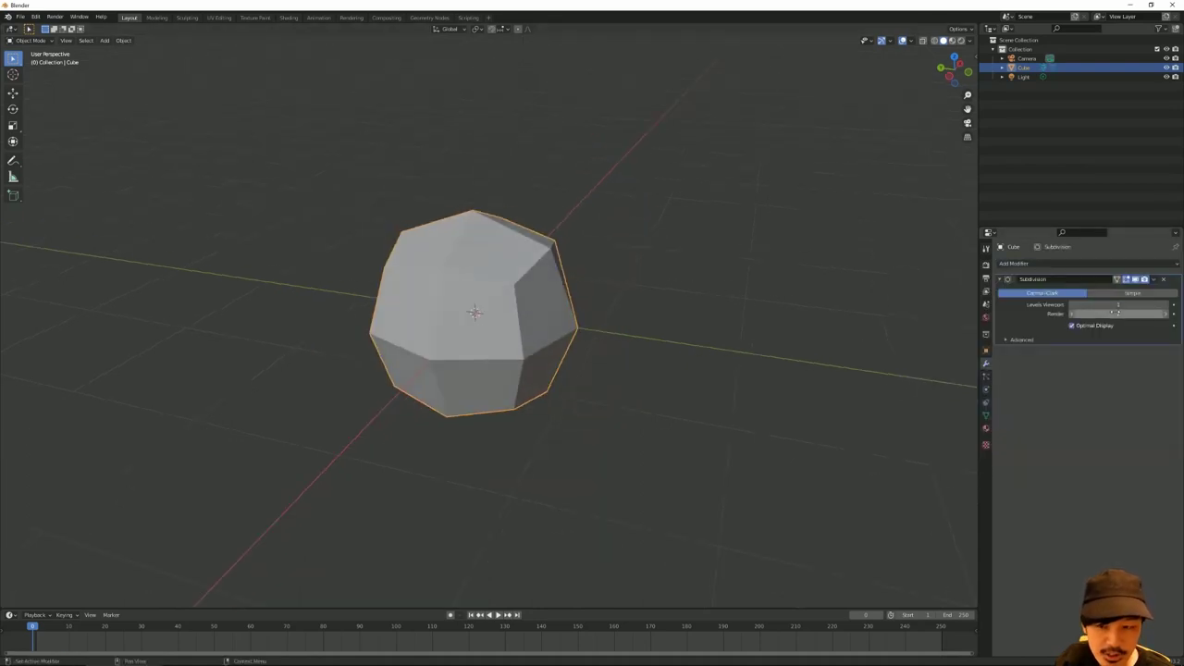
pyautogui.click(1123, 305)
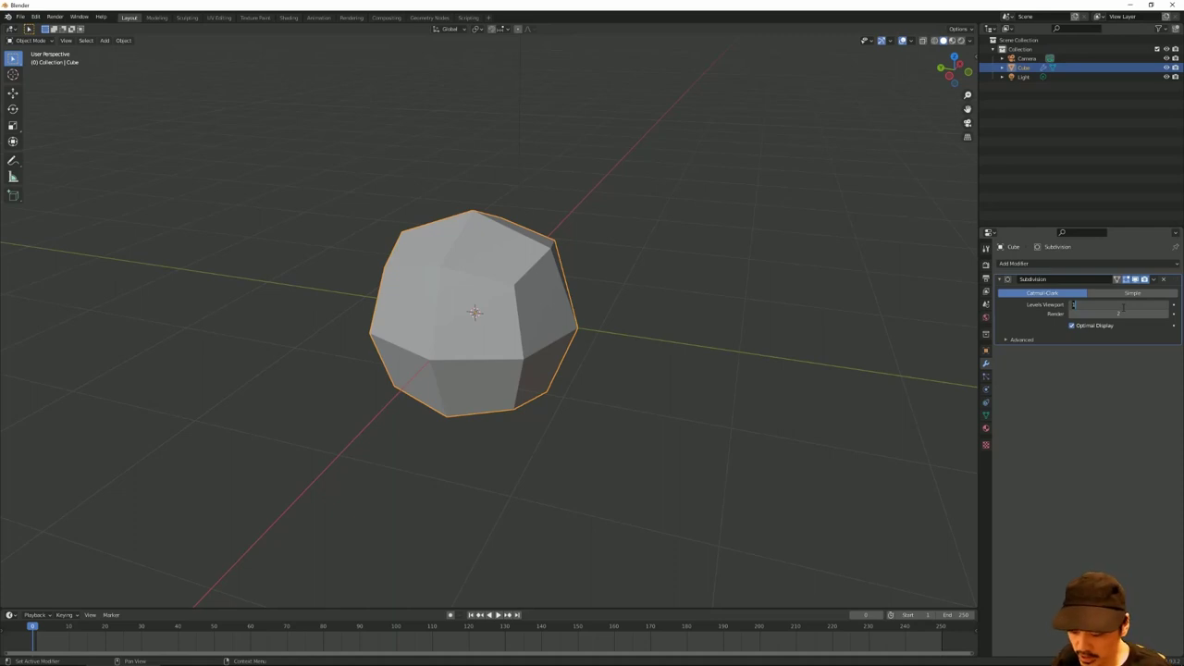
pyautogui.write('43')
pyautogui.press('Return')
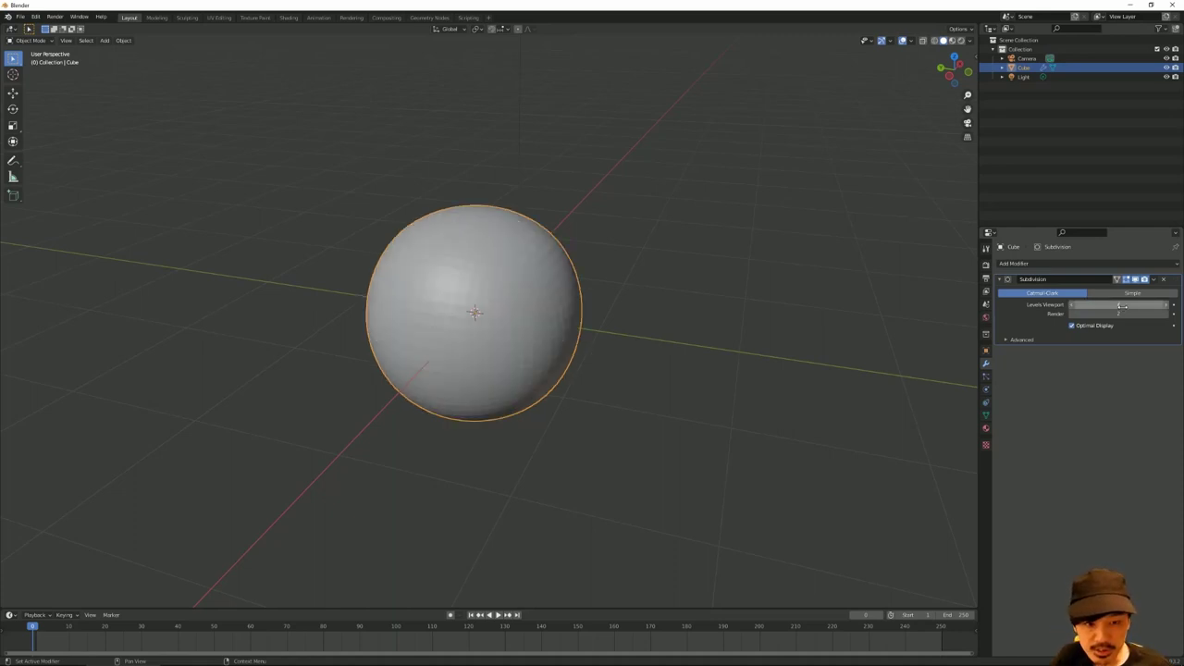
pyautogui.click(1122, 305)
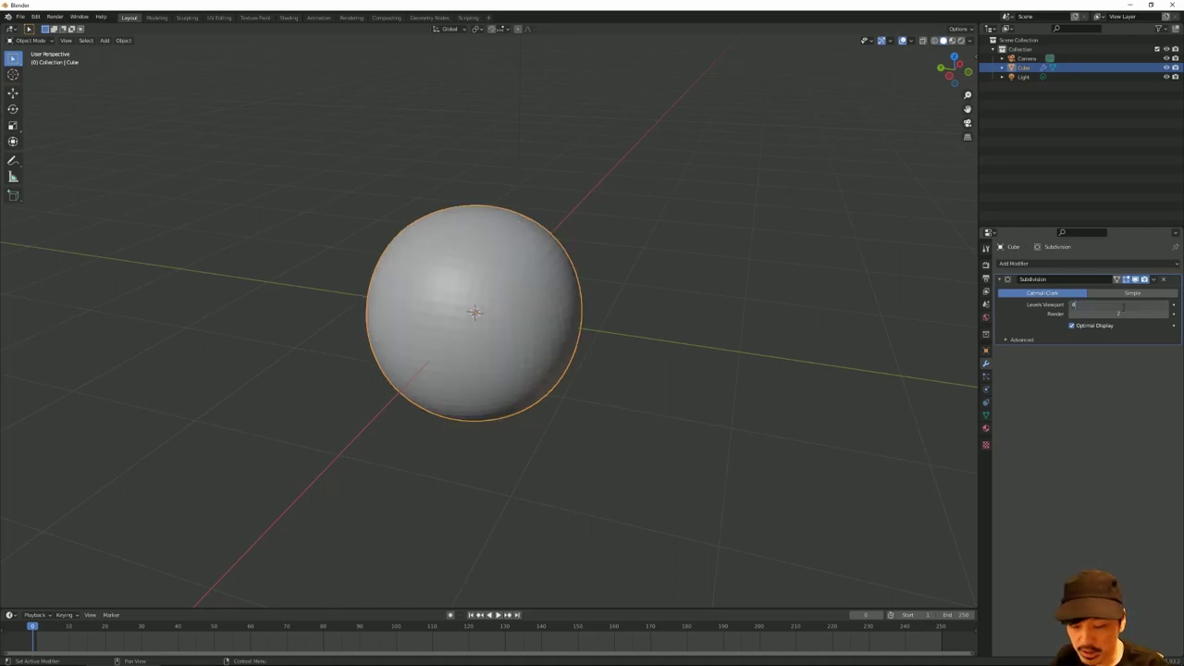
pyautogui.press('Return')
pyautogui.moveTo(589, 219); pyautogui.dragTo(647, 232, button='middle')
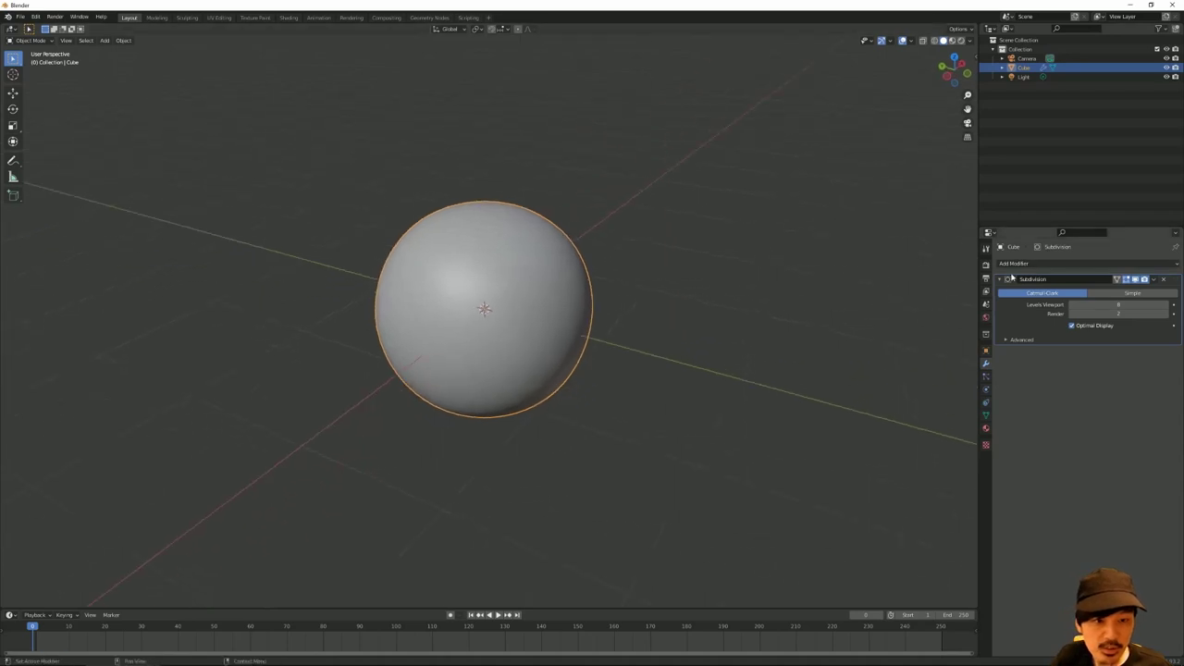
pyautogui.click(1164, 279)
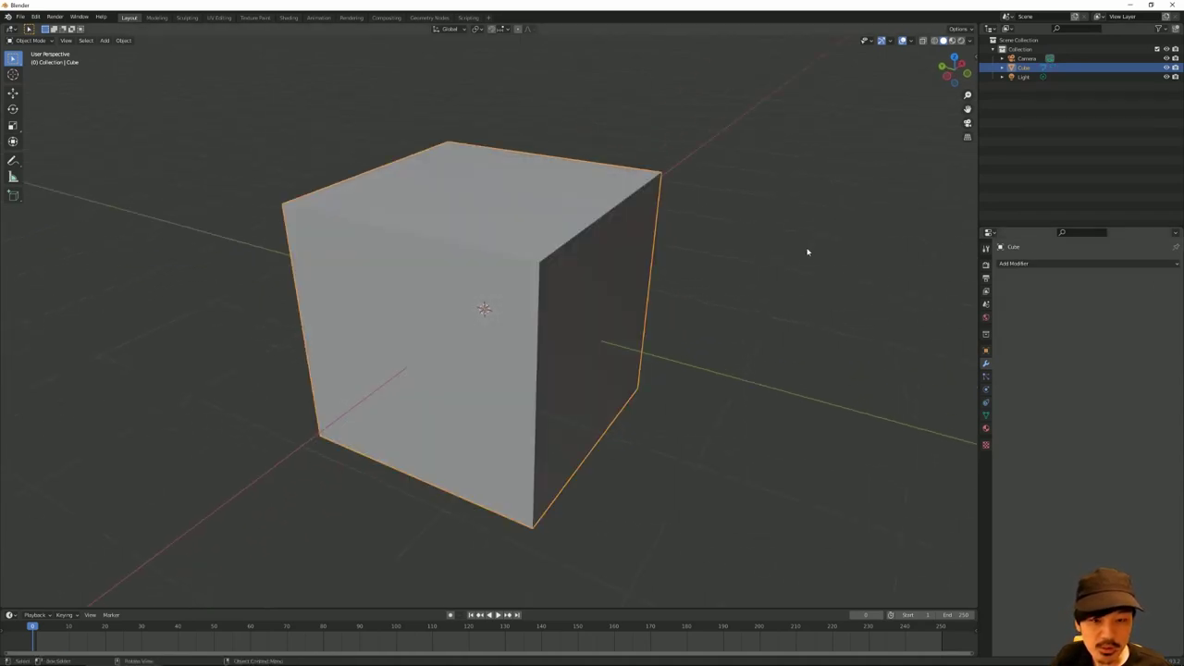
pyautogui.moveTo(806, 251); pyautogui.dragTo(752, 243, button='middle')
# Step: Cycle through the Particles, Physics, Constraints, Material and Object Data tabs, ending on Object Data
pyautogui.click(986, 378)
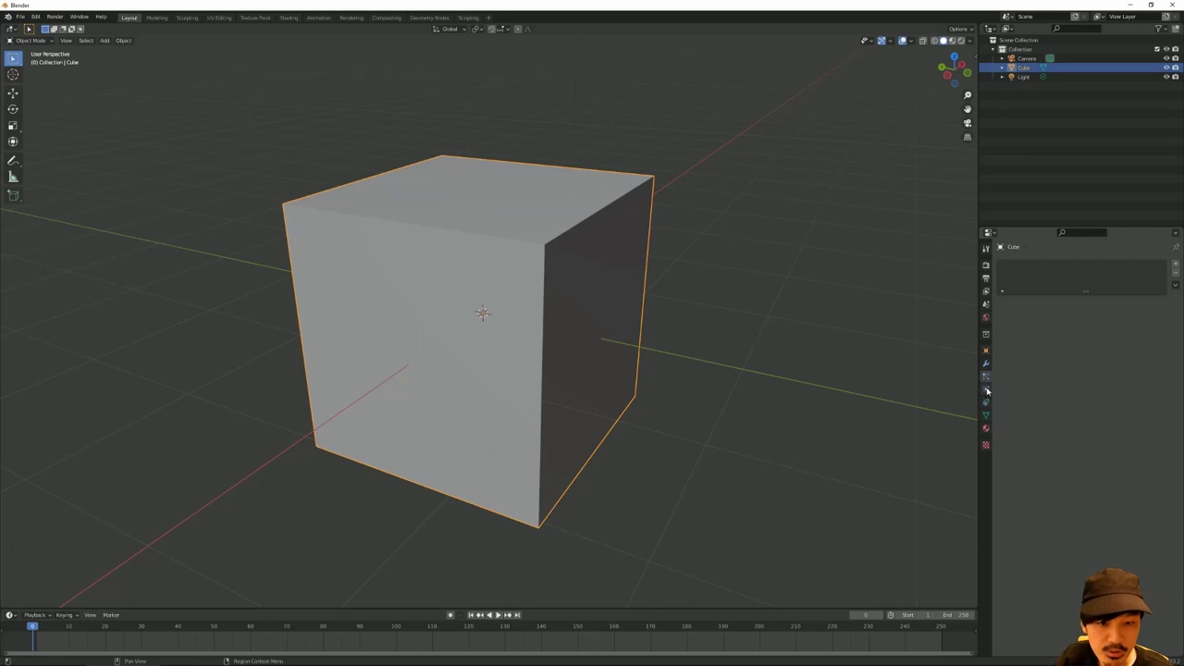
pyautogui.click(986, 389)
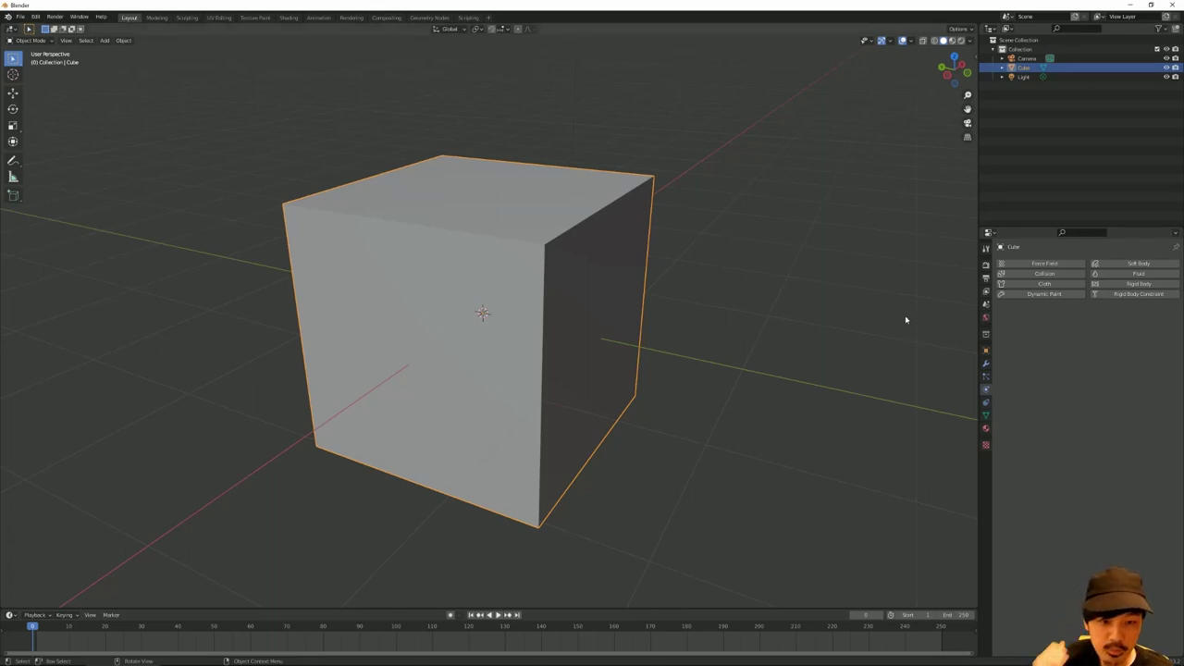
pyautogui.click(986, 405)
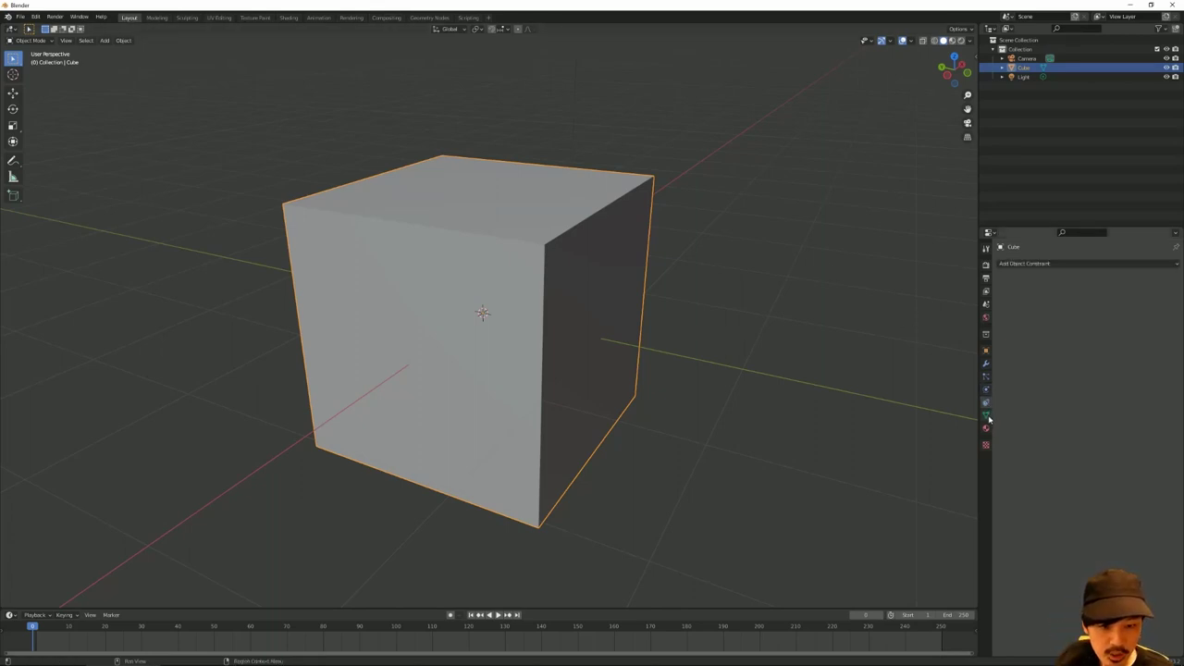
pyautogui.click(986, 416)
pyautogui.click(986, 431)
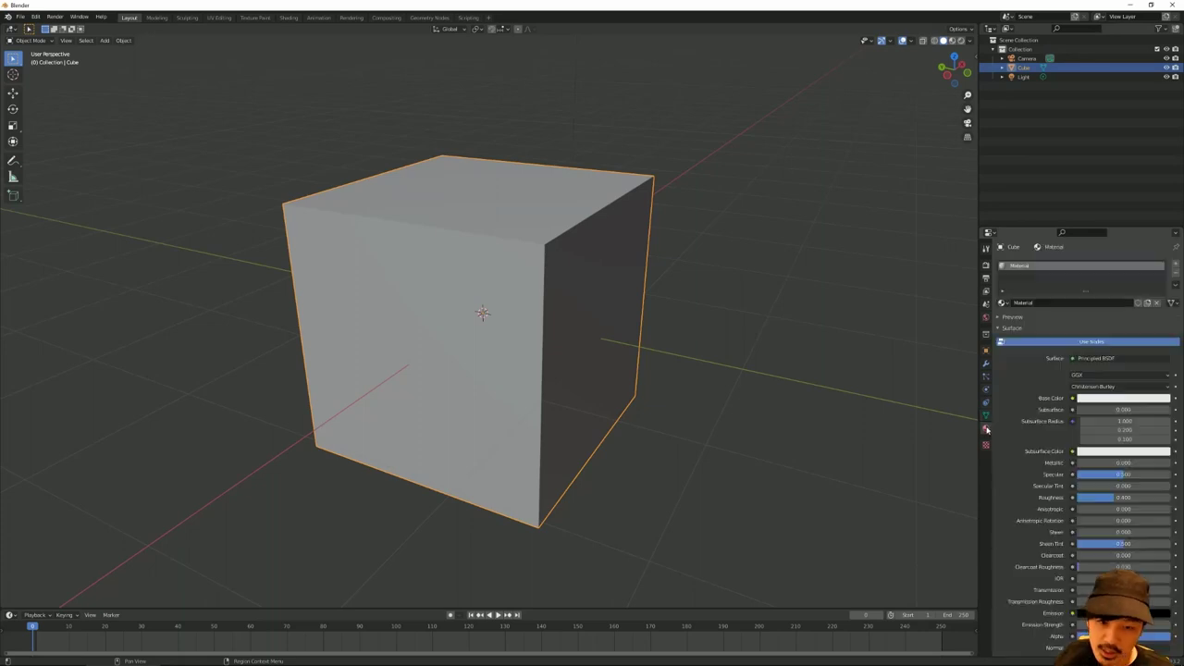
pyautogui.click(986, 415)
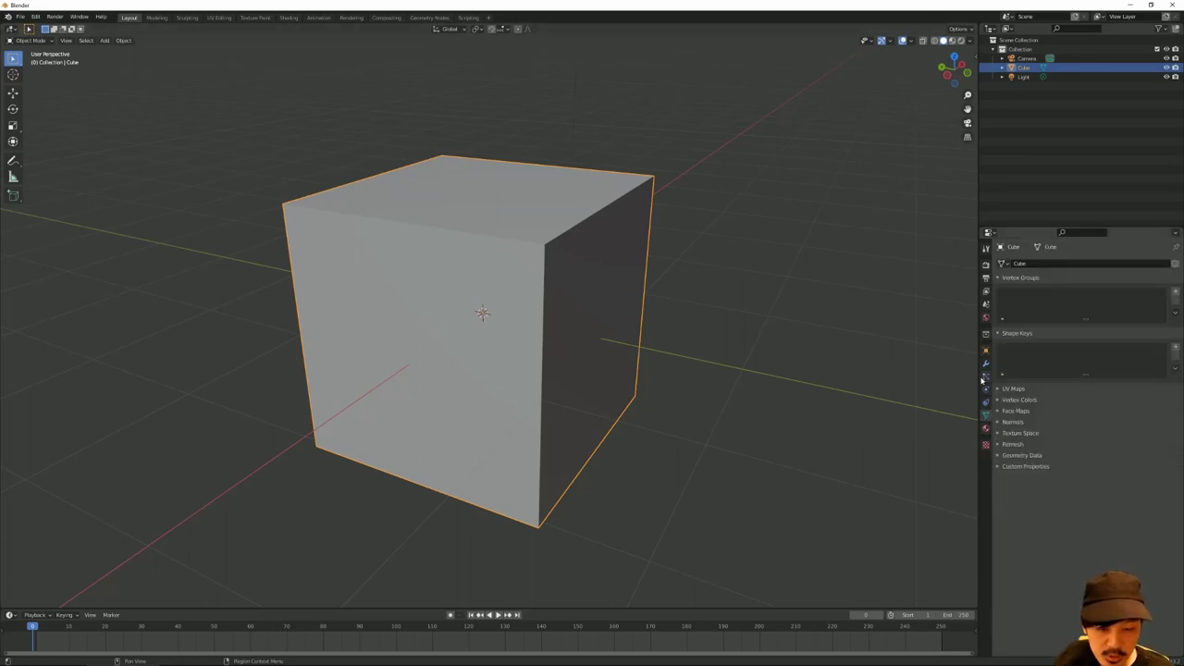
pyautogui.click(987, 431)
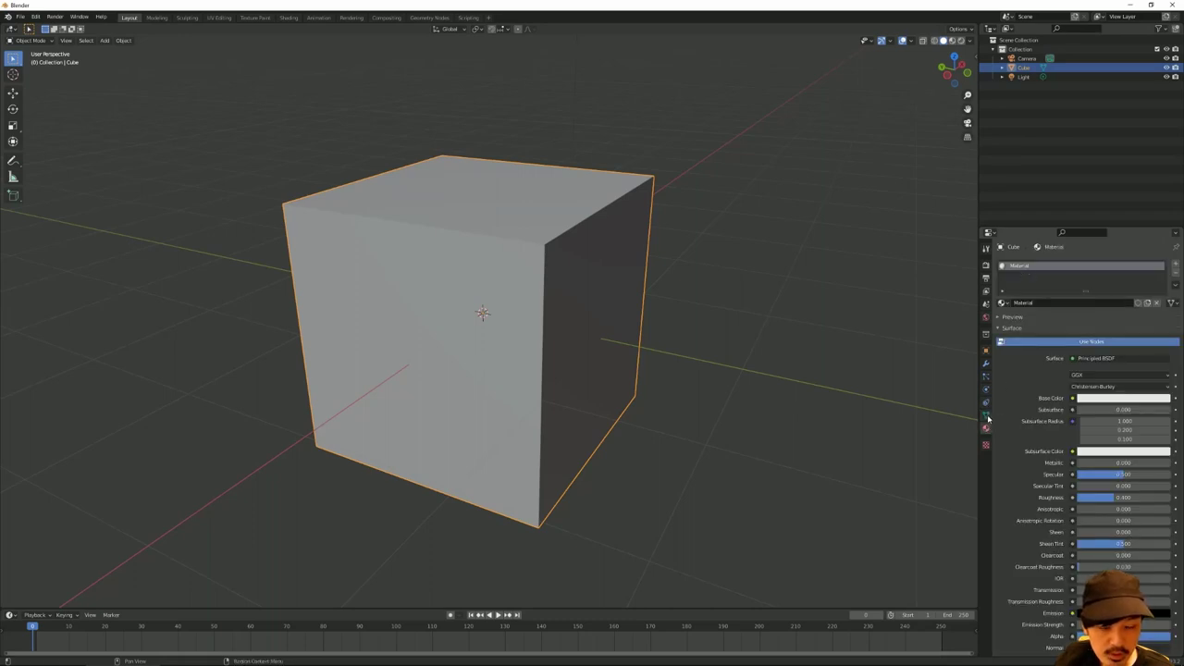
pyautogui.click(986, 417)
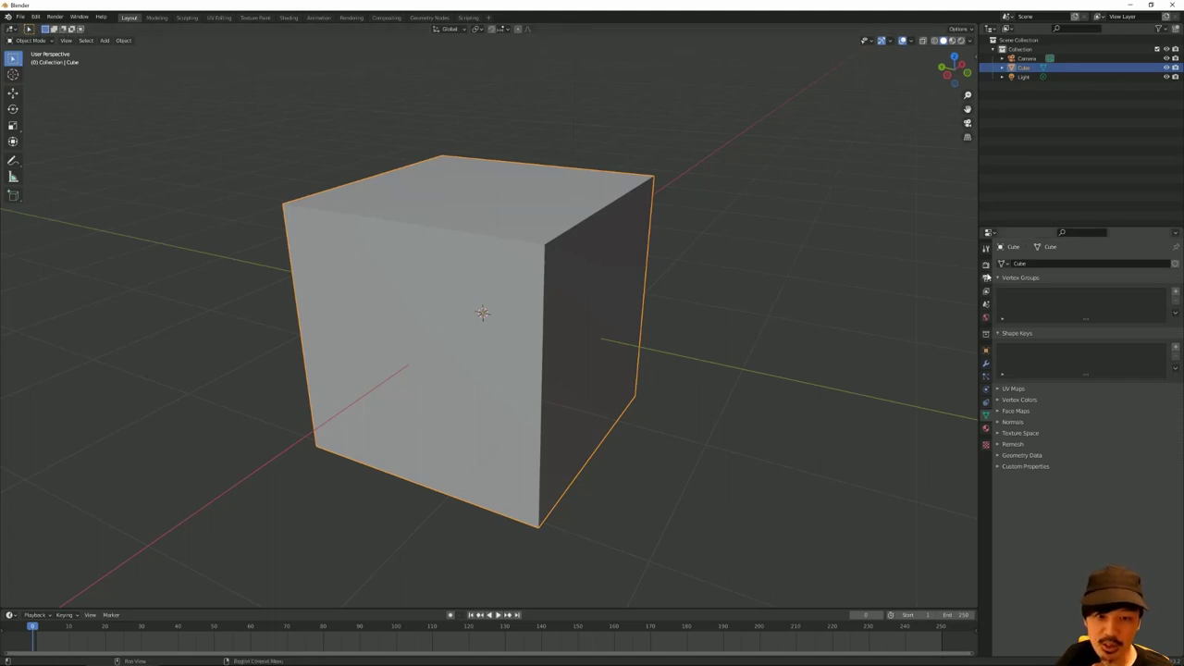
pyautogui.moveTo(761, 206); pyautogui.dragTo(818, 229, button='middle')
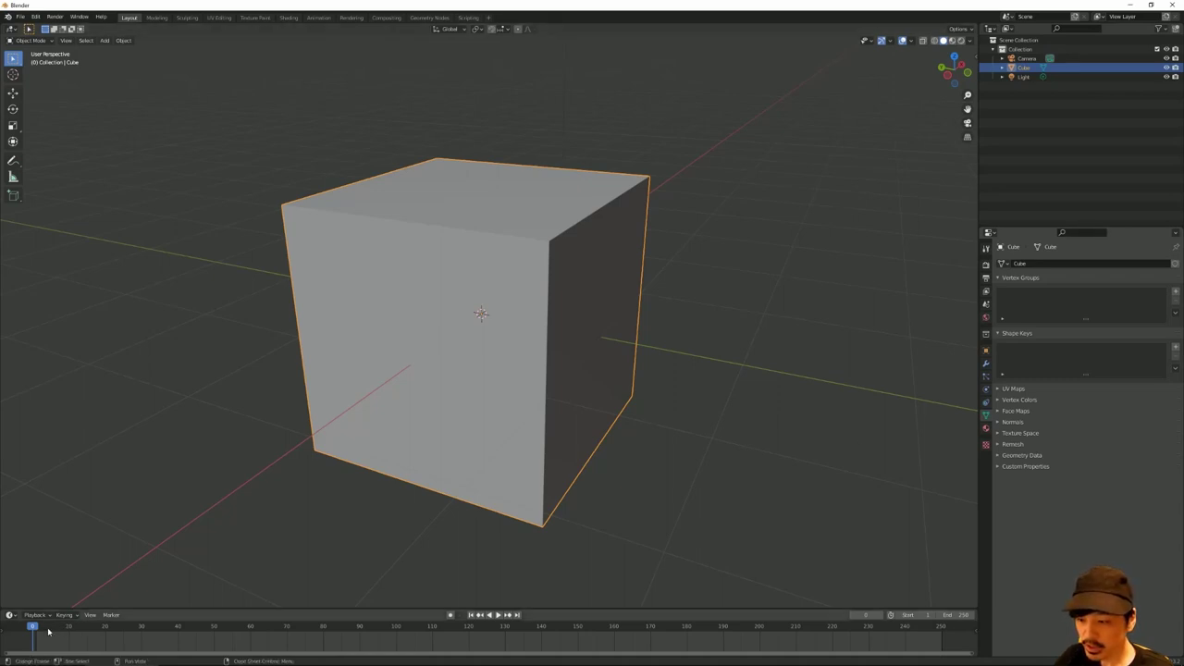
# Step: Scrub the timeline, stop playback, and orbit to a new three-quarter view of the cube
pyautogui.moveTo(51, 635)
pyautogui.mouseDown()
pyautogui.moveTo(416, 634)
pyautogui.moveTo(298, 637)
pyautogui.mouseUp()
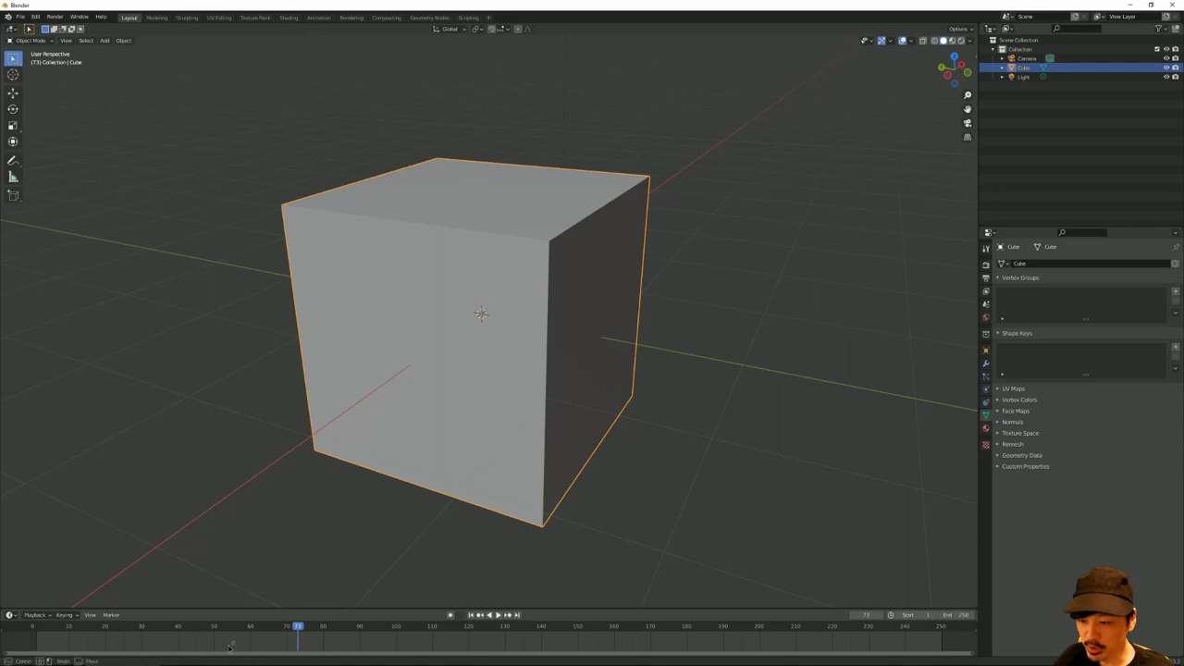
pyautogui.moveTo(102, 629)
pyautogui.mouseDown()
pyautogui.moveTo(83, 632)
pyautogui.moveTo(603, 636)
pyautogui.mouseUp()
pyautogui.press('space')
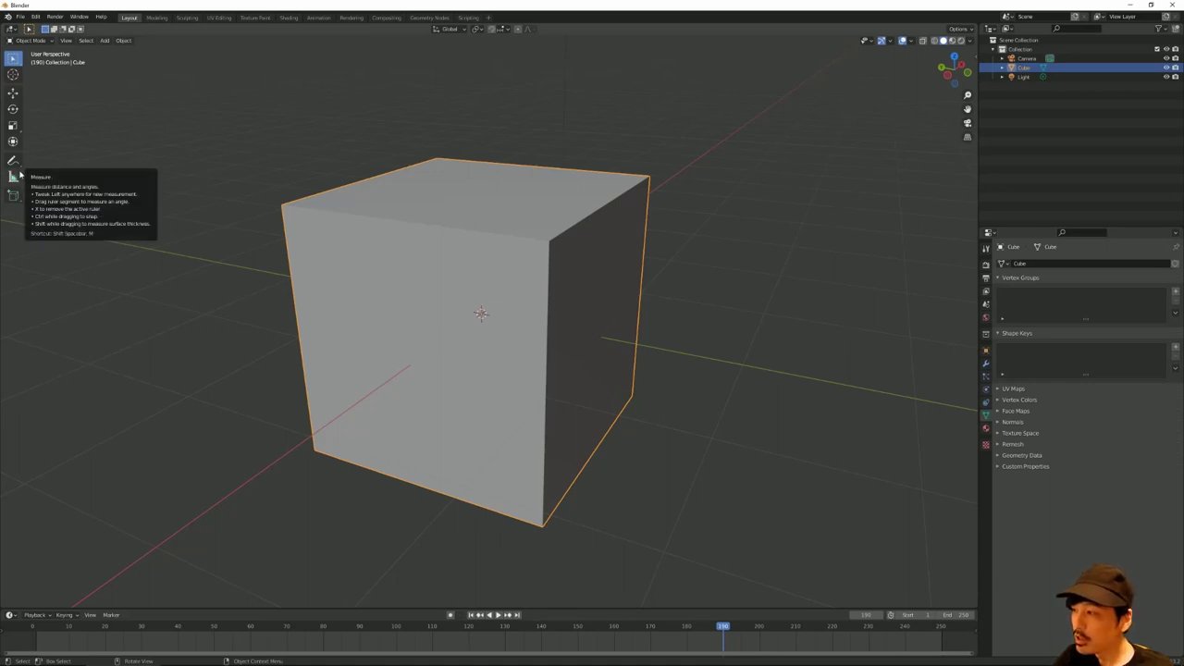
pyautogui.moveTo(98, 166)
pyautogui.mouseDown(button='middle')
pyautogui.moveTo(223, 144)
pyautogui.moveTo(108, 148)
pyautogui.moveTo(104, 130)
pyautogui.mouseUp(button='middle')
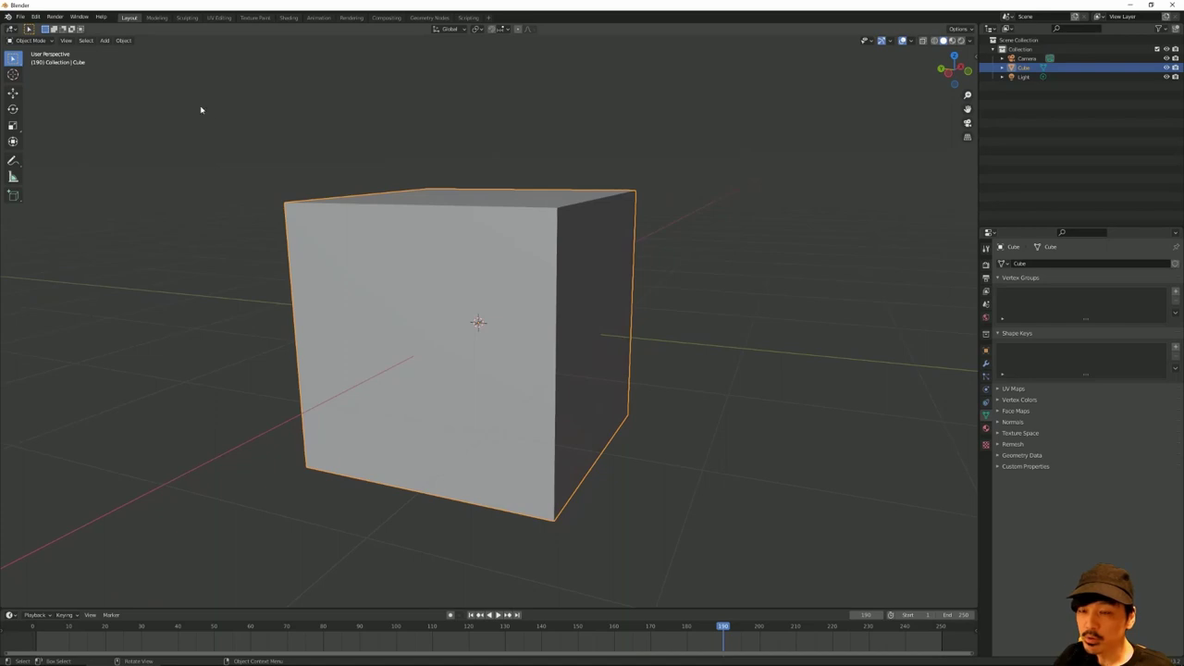
pyautogui.moveTo(301, 170)
pyautogui.mouseDown(button='middle')
pyautogui.moveTo(272, 191)
pyautogui.moveTo(162, 58)
pyautogui.mouseUp(button='middle')
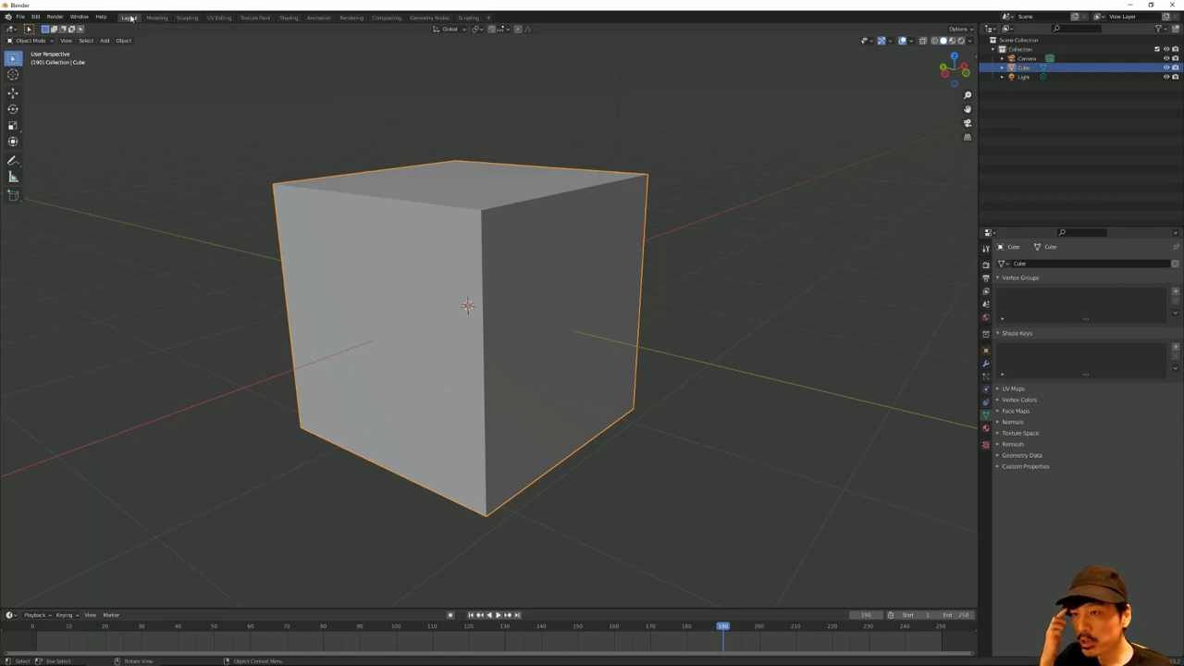
# Step: Visit the Modeling, Sculpting, UV Editing and Texture Paint workspaces in turn
pyautogui.click(156, 19)
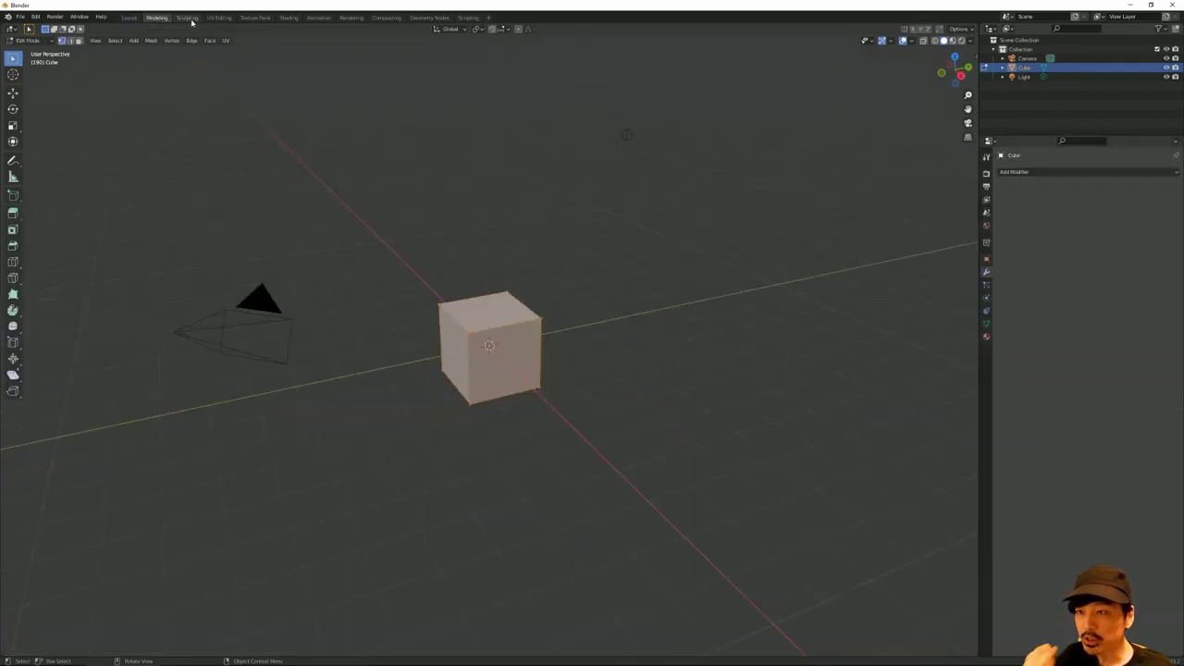
pyautogui.click(188, 18)
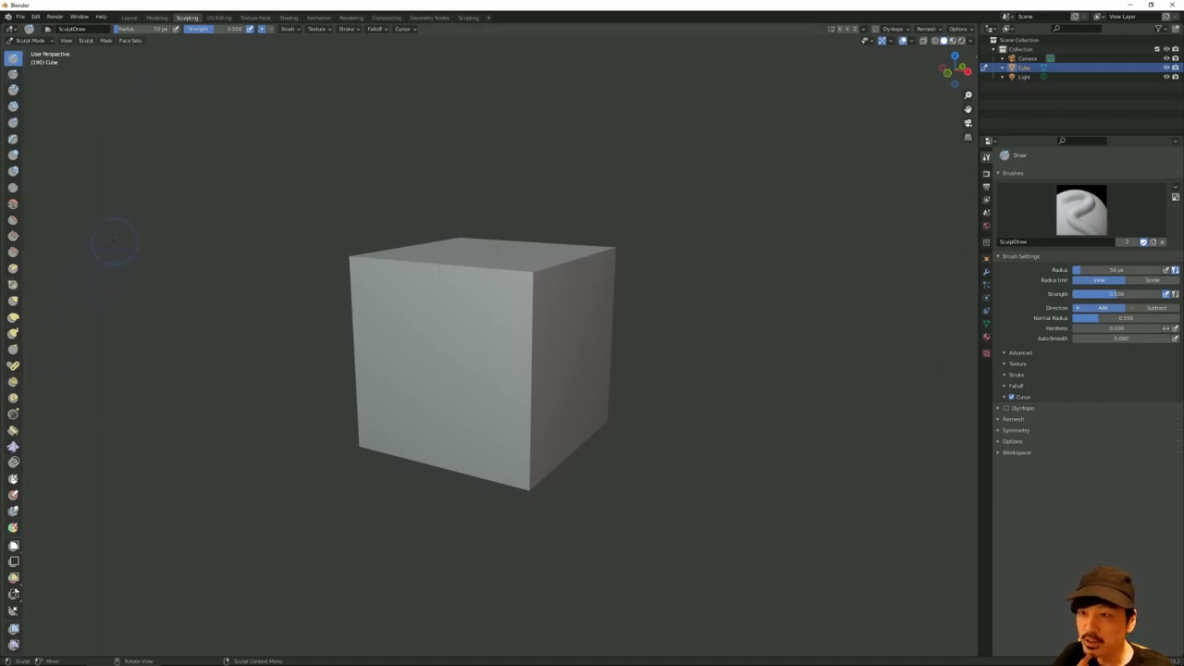
pyautogui.moveTo(312, 232)
pyautogui.mouseDown(button='middle')
pyautogui.moveTo(307, 212)
pyautogui.moveTo(333, 277)
pyautogui.mouseUp(button='middle')
pyautogui.click(218, 18)
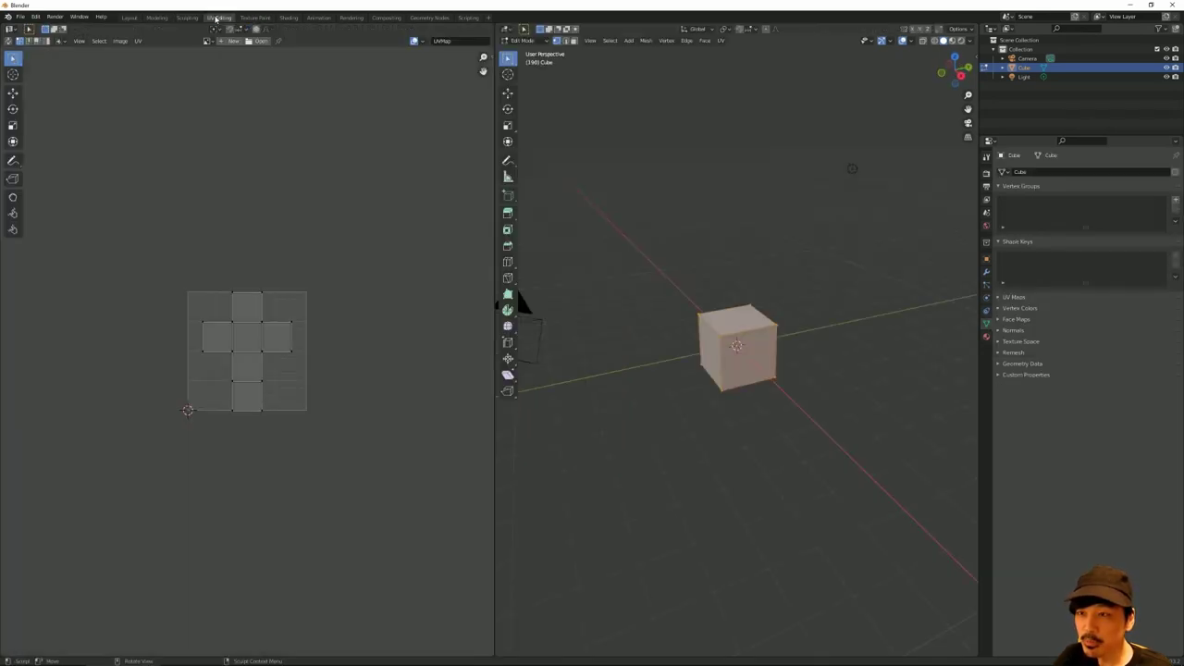
pyautogui.click(188, 17)
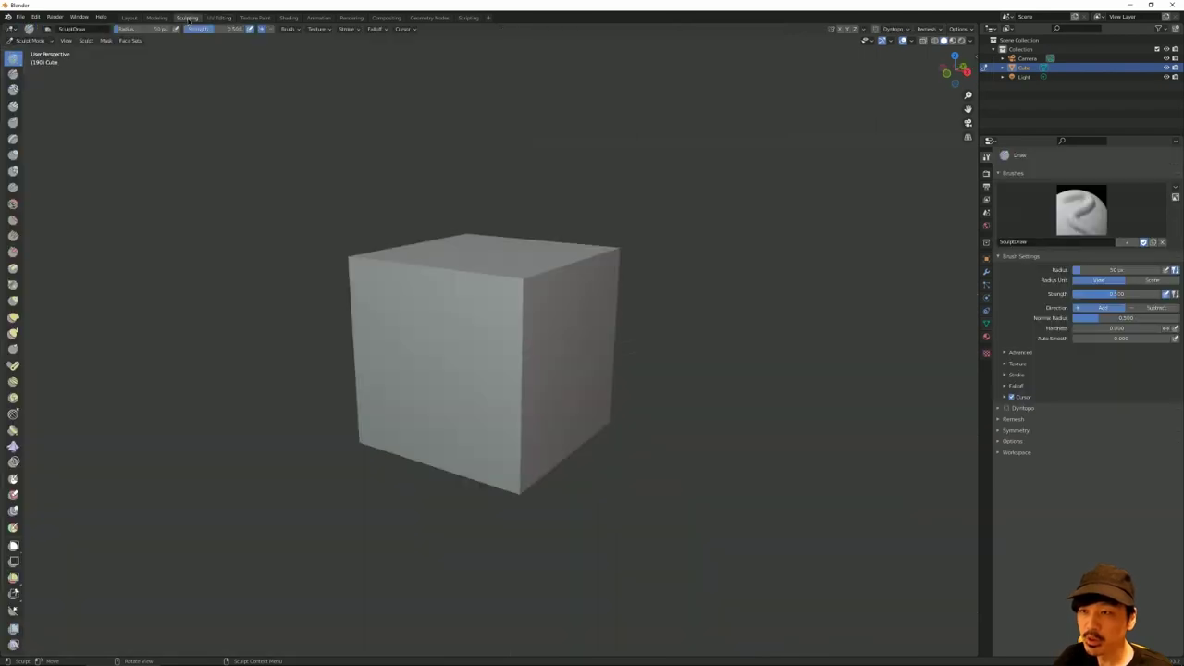
pyautogui.click(218, 18)
pyautogui.click(249, 18)
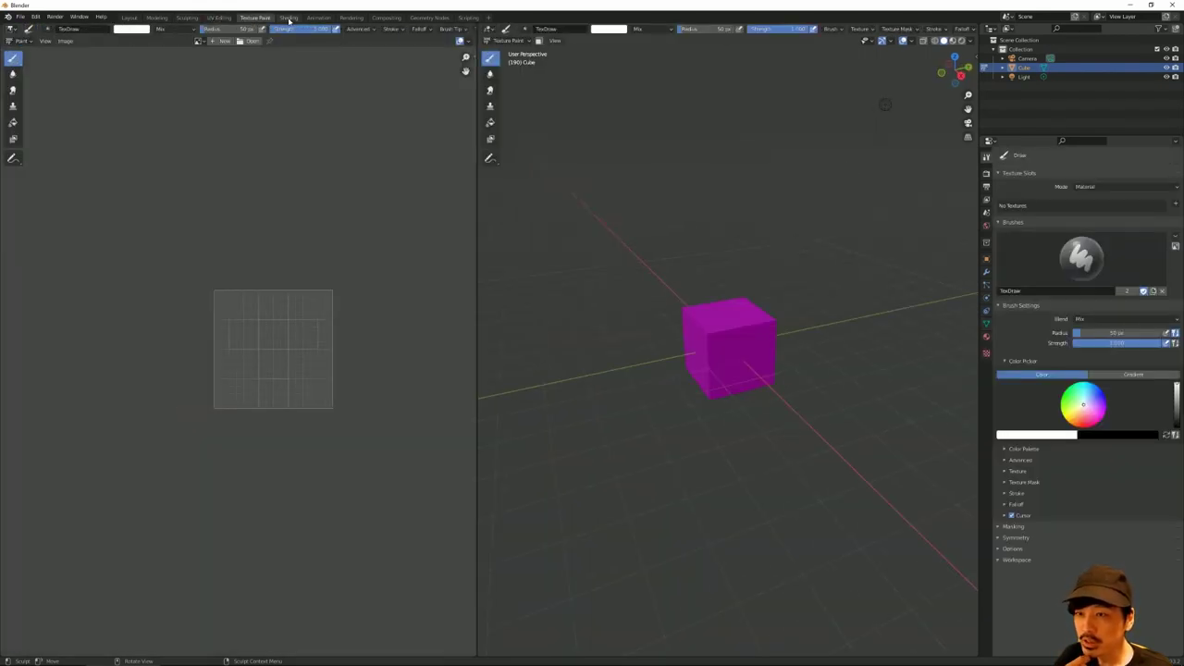
# Step: Visit Shading, Animation, Rendering, Compositing, Geometry Nodes and Scripting, ending on Modeling
pyautogui.click(289, 18)
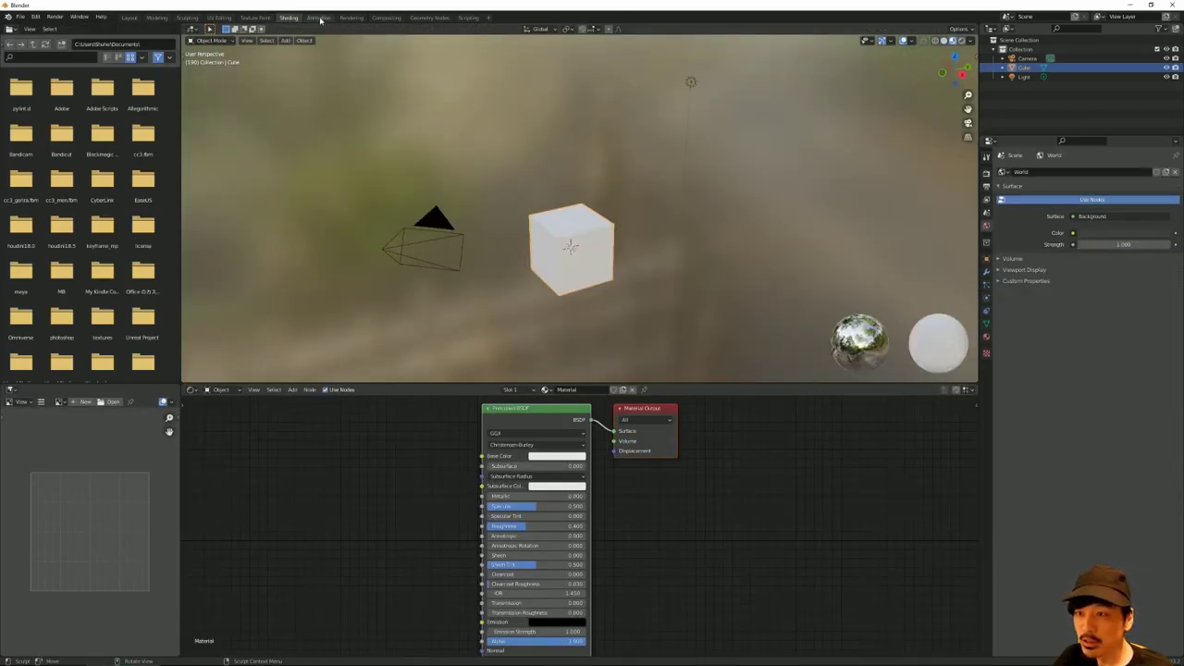
pyautogui.click(319, 18)
pyautogui.click(351, 17)
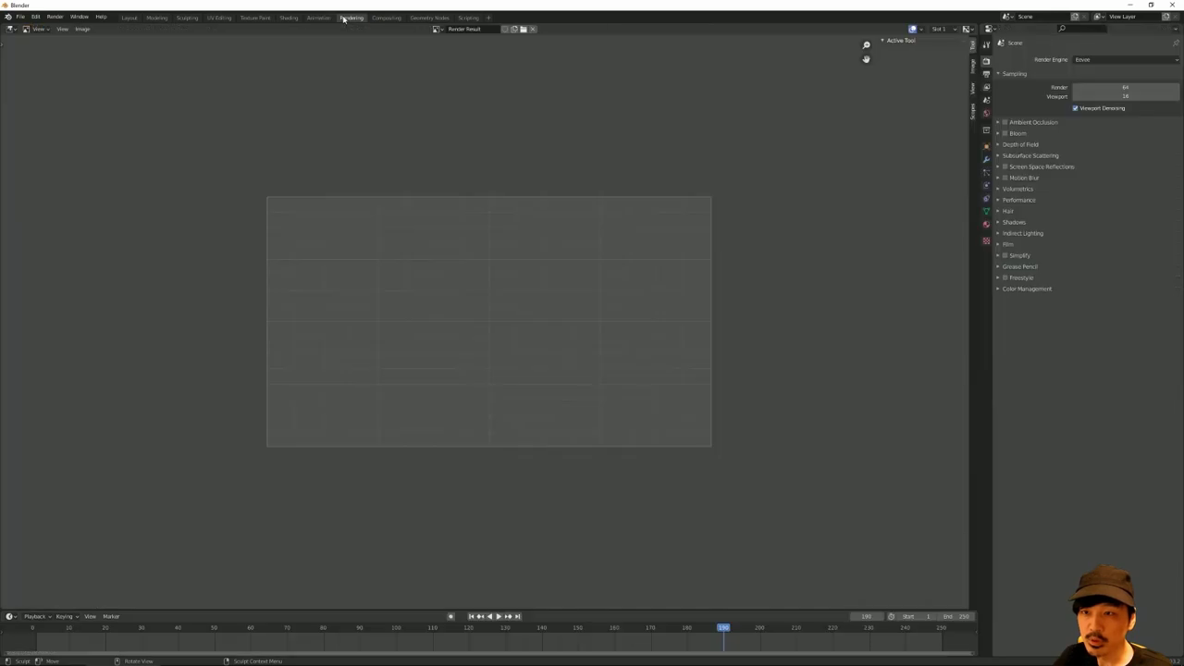
pyautogui.click(385, 17)
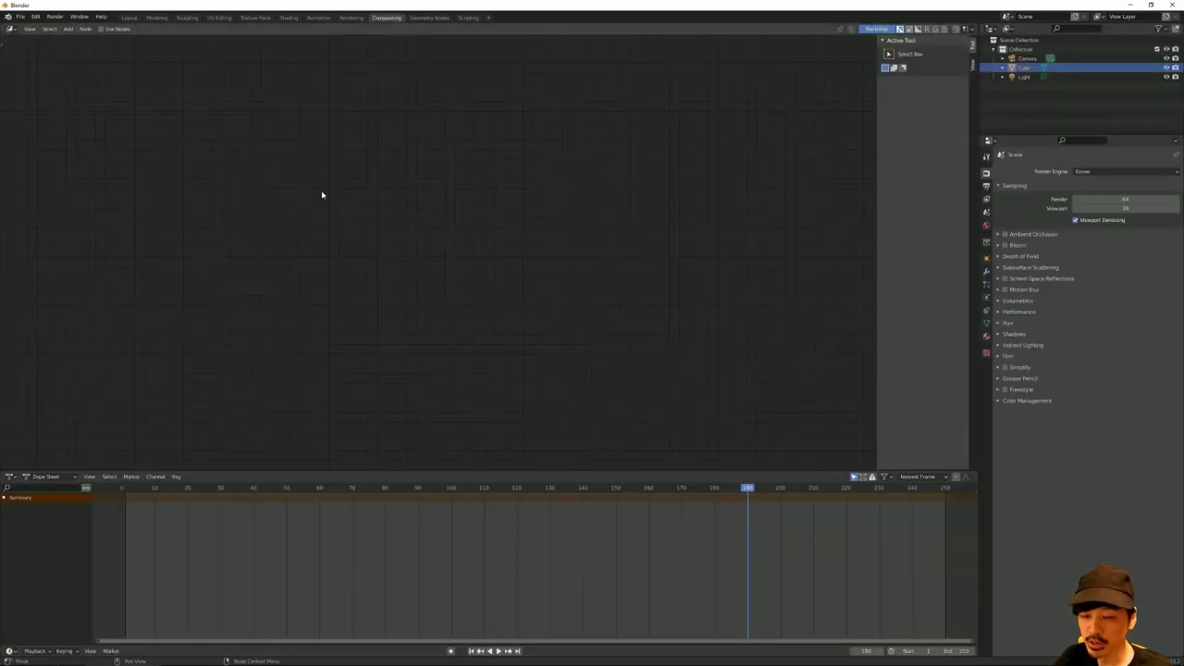
pyautogui.click(429, 18)
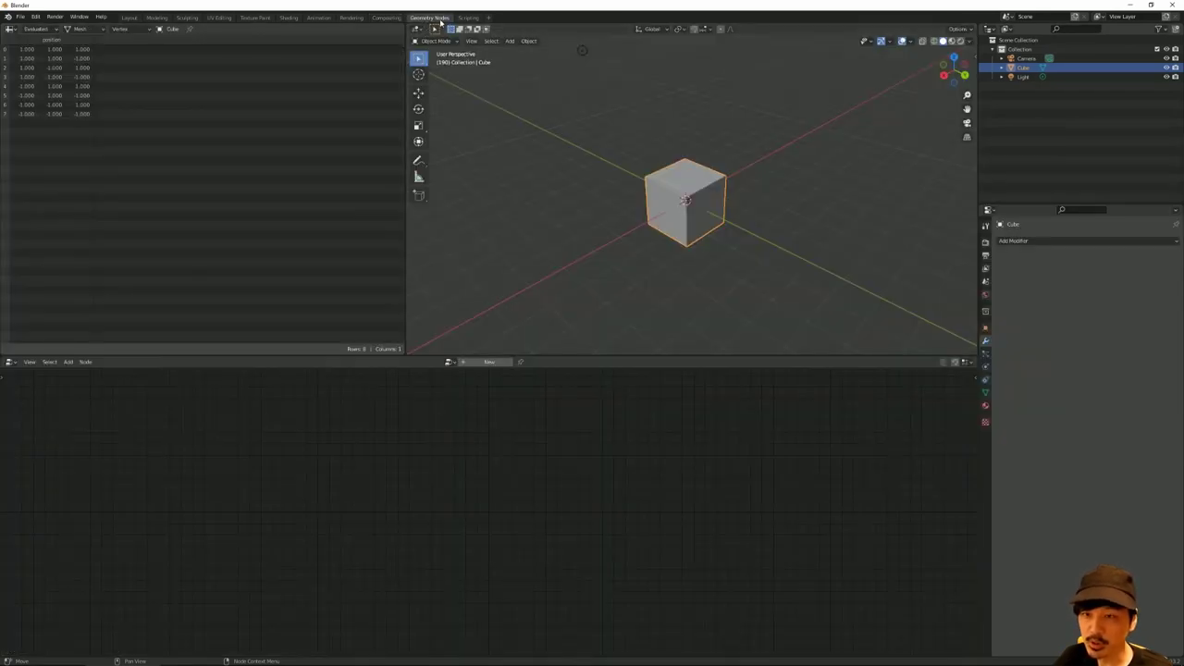
pyautogui.click(467, 17)
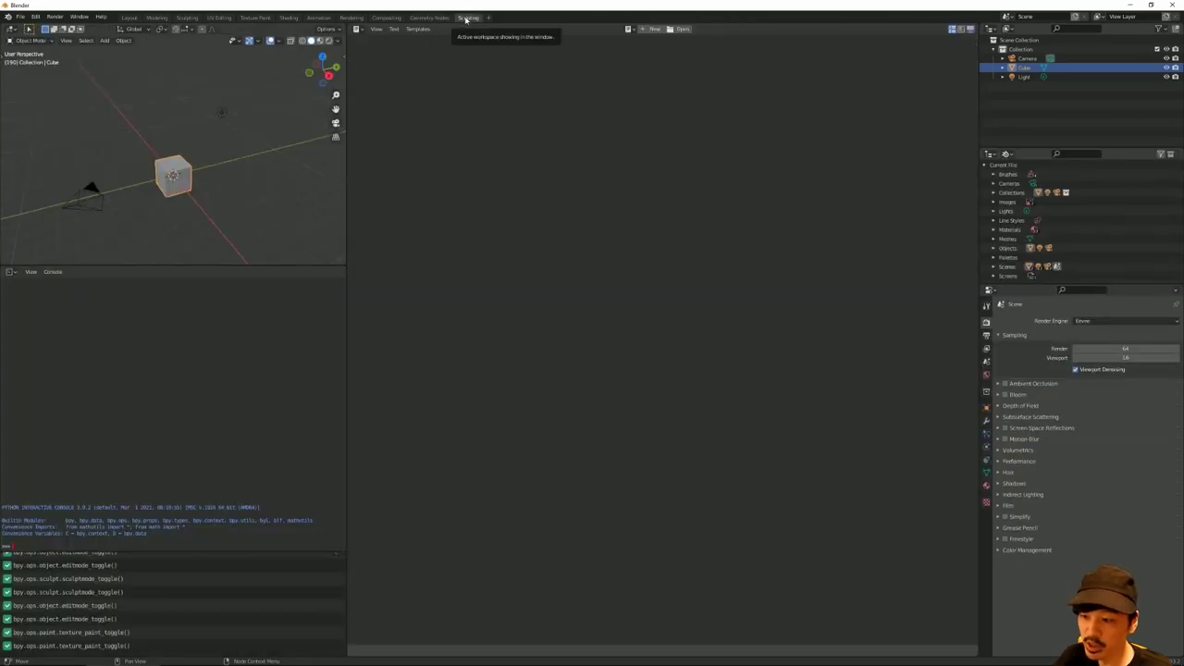
pyautogui.click(156, 18)
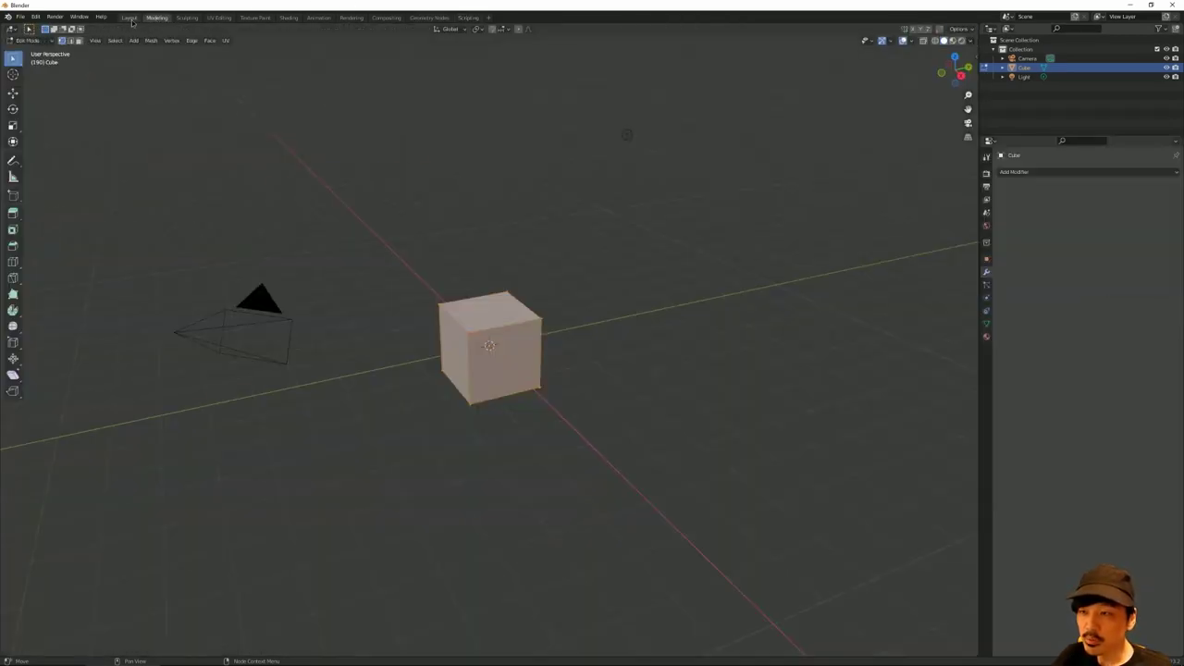
# Step: Return to the Layout workspace, orbit to look down at the cube, and open the Edit menu
pyautogui.click(130, 18)
pyautogui.click(156, 18)
pyautogui.click(135, 18)
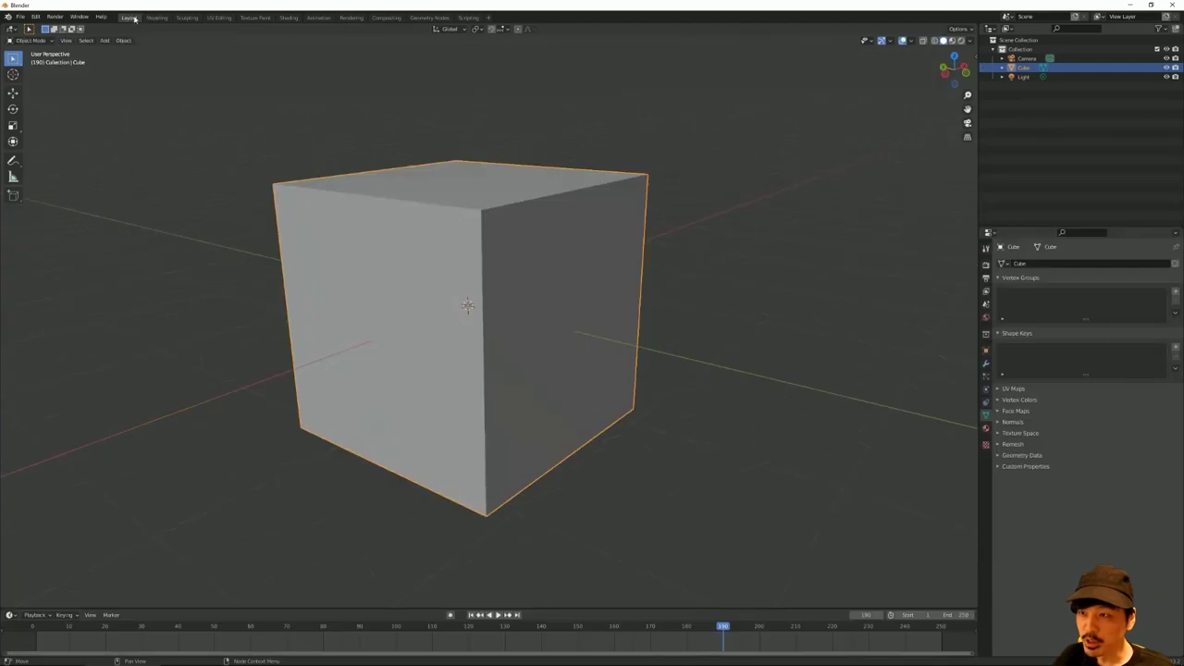
pyautogui.moveTo(404, 112)
pyautogui.mouseDown(button='middle')
pyautogui.moveTo(407, 132)
pyautogui.moveTo(354, 123)
pyautogui.mouseUp(button='middle')
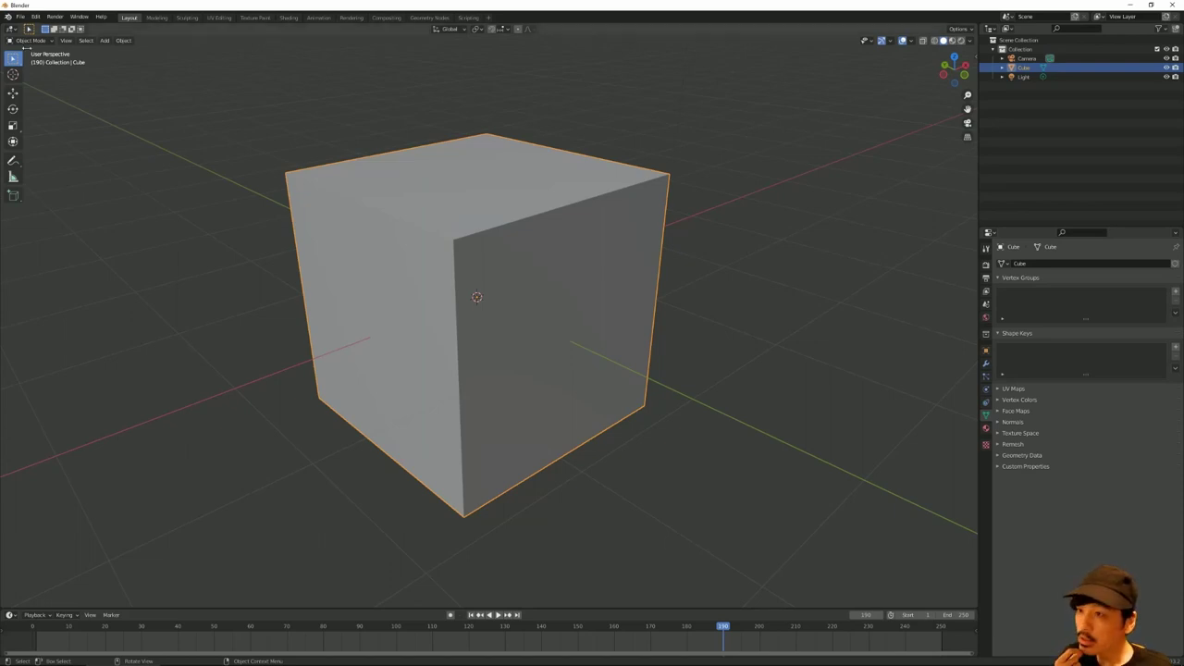
pyautogui.click(20, 17)
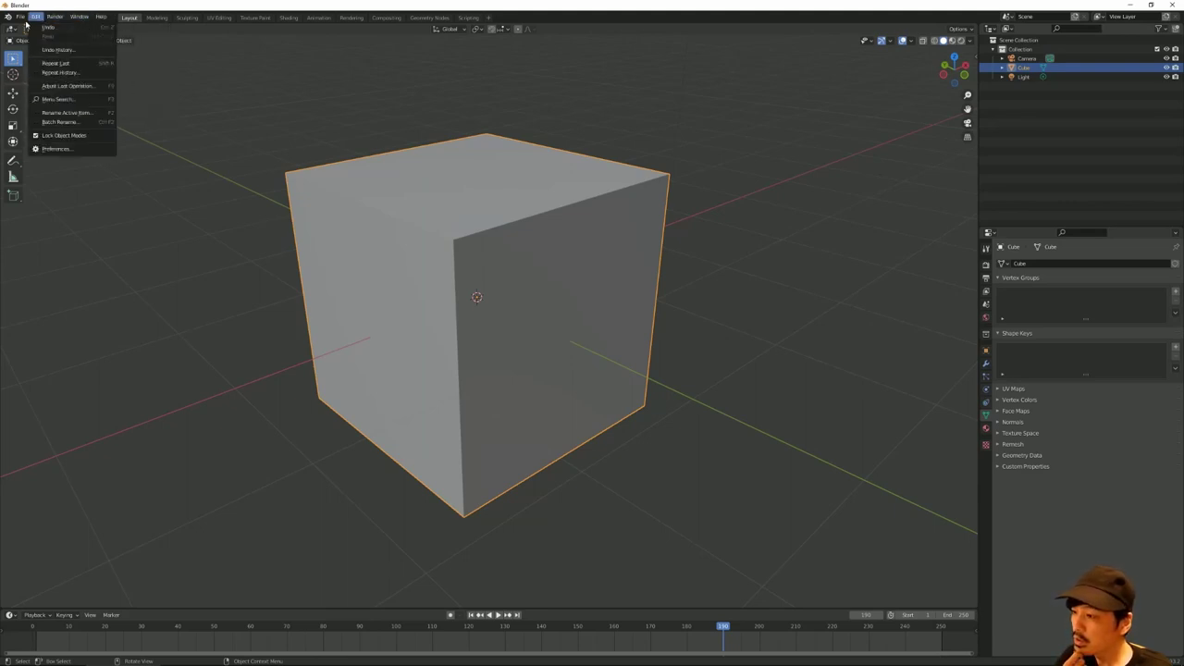
# Step: Widen the right-hand panels and inspect the Outliner's display-mode and editor-type lists, keeping View Layer
pyautogui.moveTo(160, 203); pyautogui.dragTo(177, 193, button='middle')
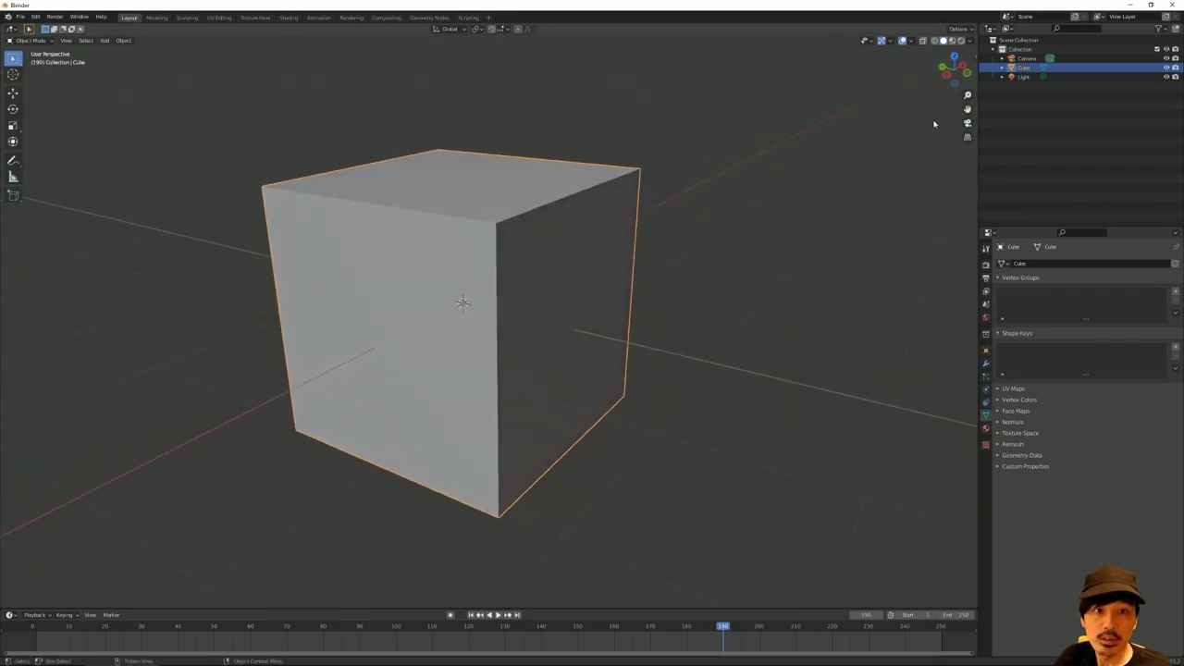
pyautogui.moveTo(979, 99); pyautogui.dragTo(925, 99)
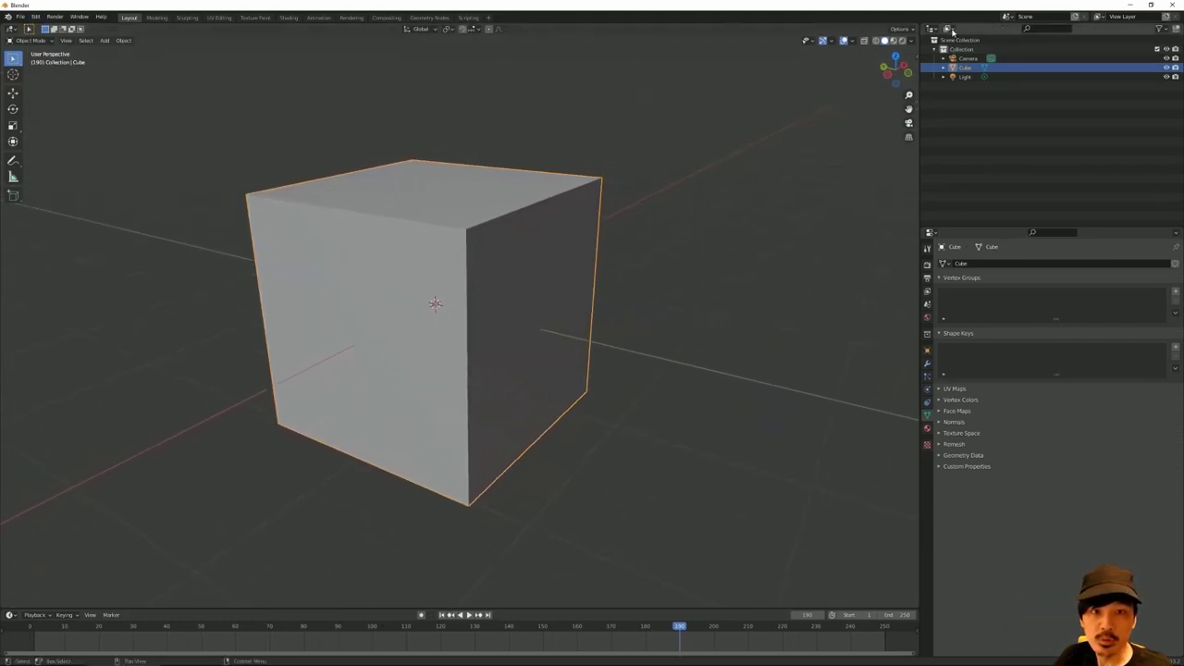
pyautogui.click(949, 29)
pyautogui.click(968, 49)
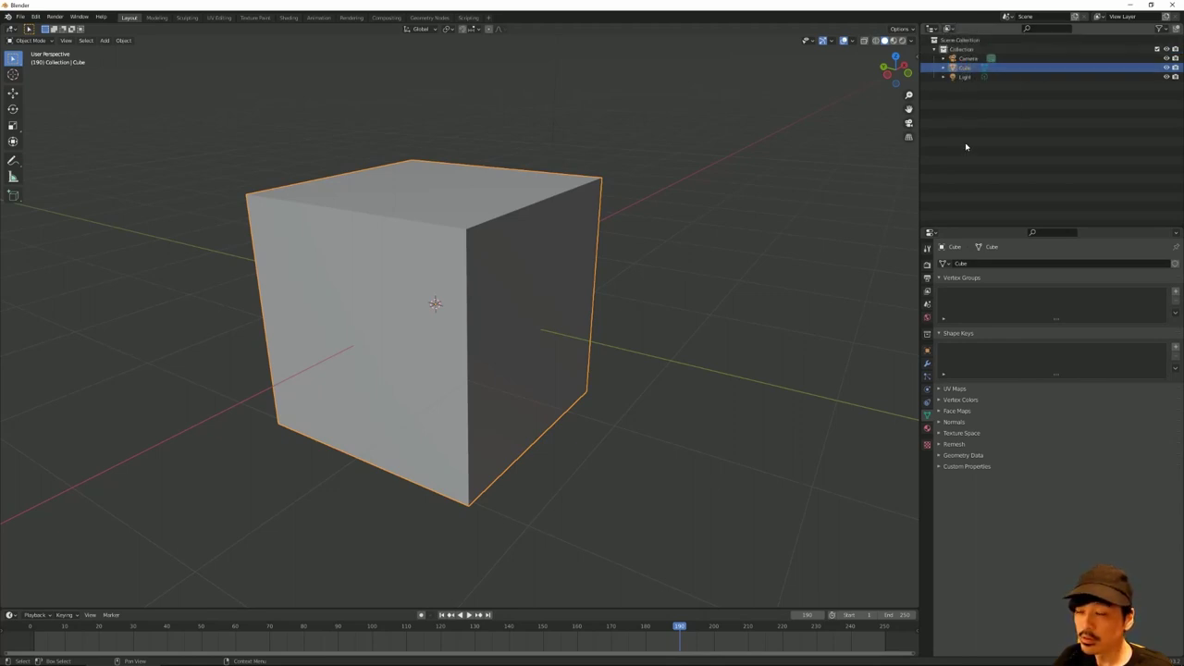
pyautogui.click(931, 30)
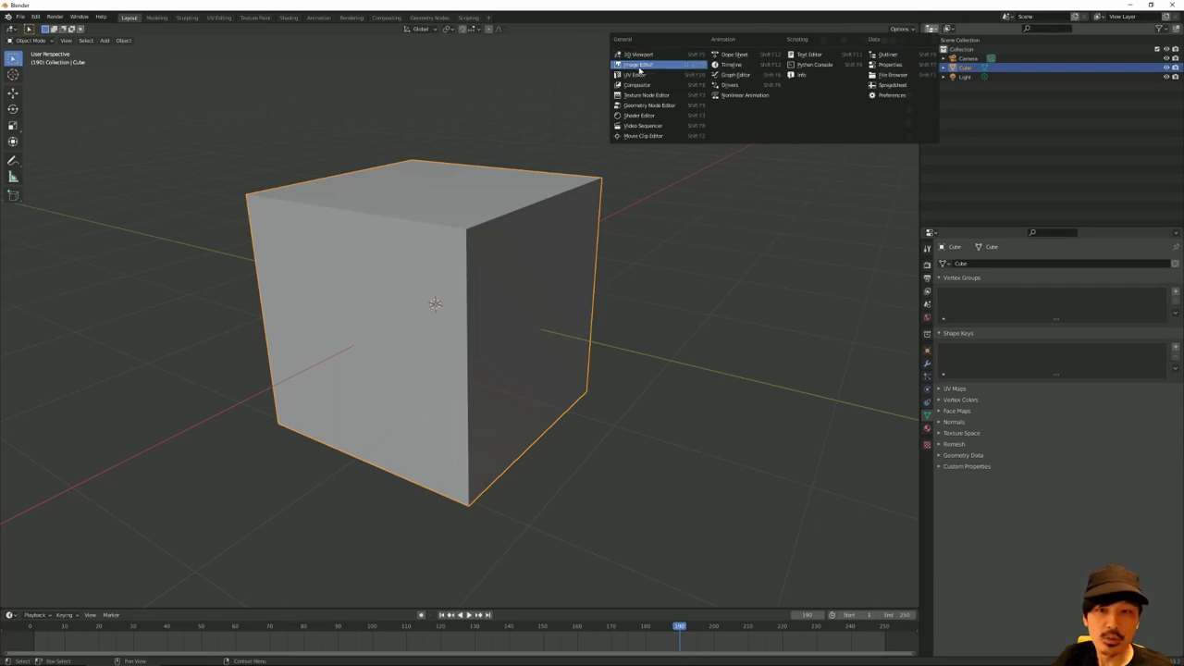
# Step: Deselect the cube, switch the viewport to Outliner and back to 3D Viewport
pyautogui.click(929, 30)
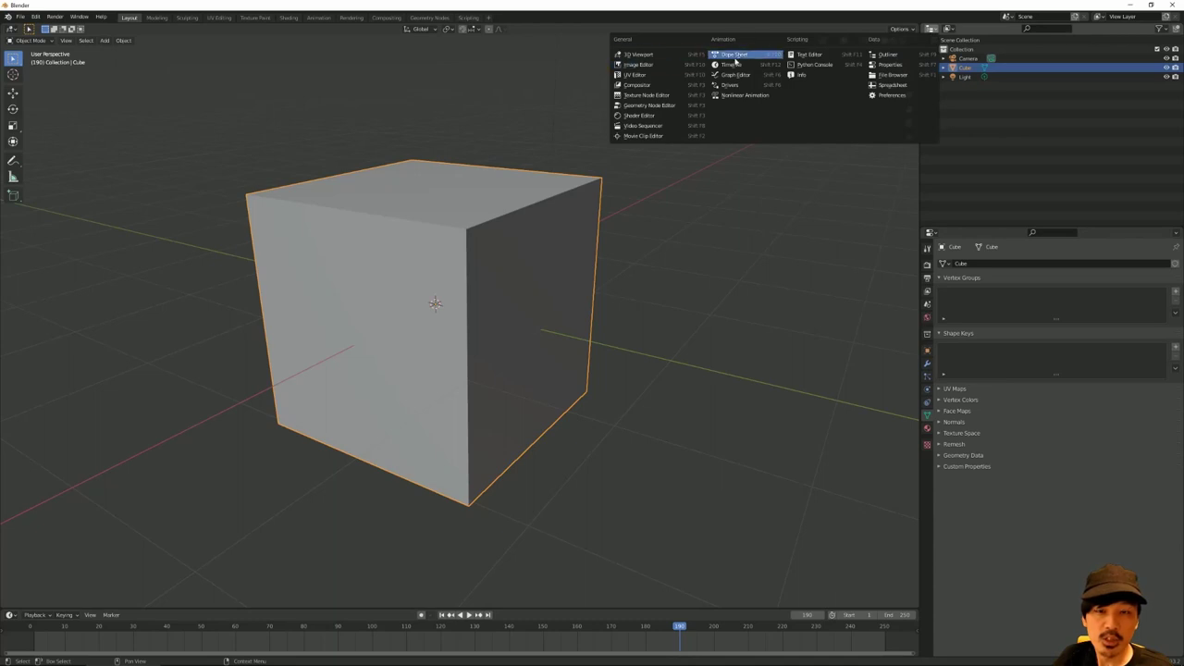
pyautogui.click(1014, 179)
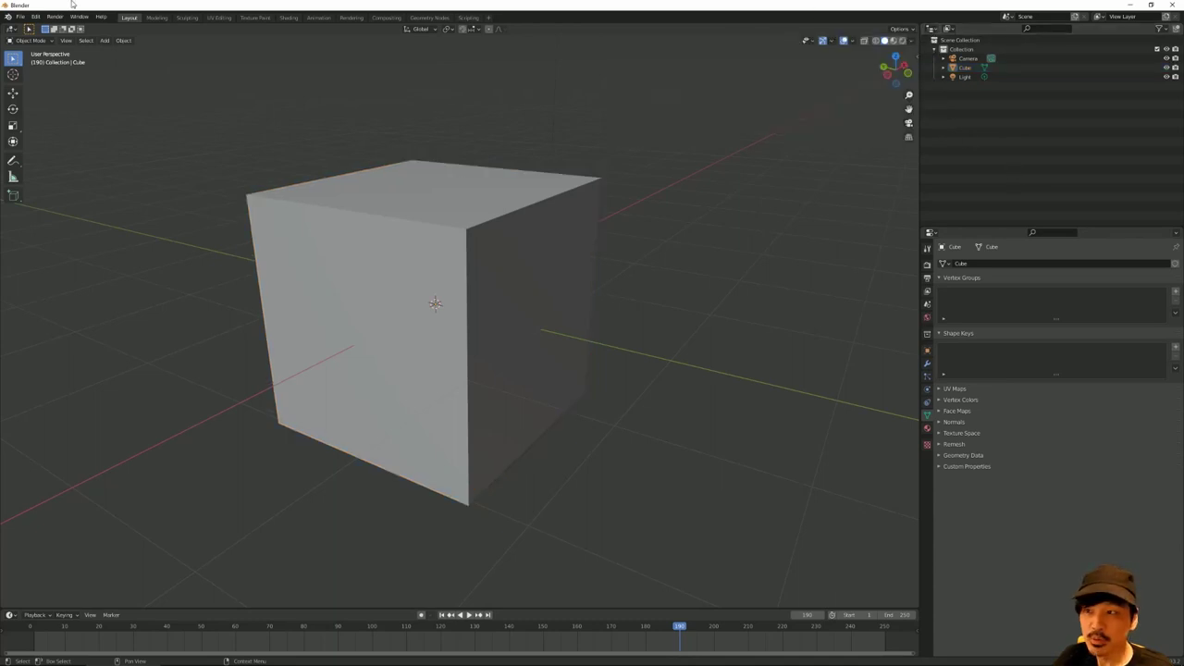
pyautogui.click(11, 30)
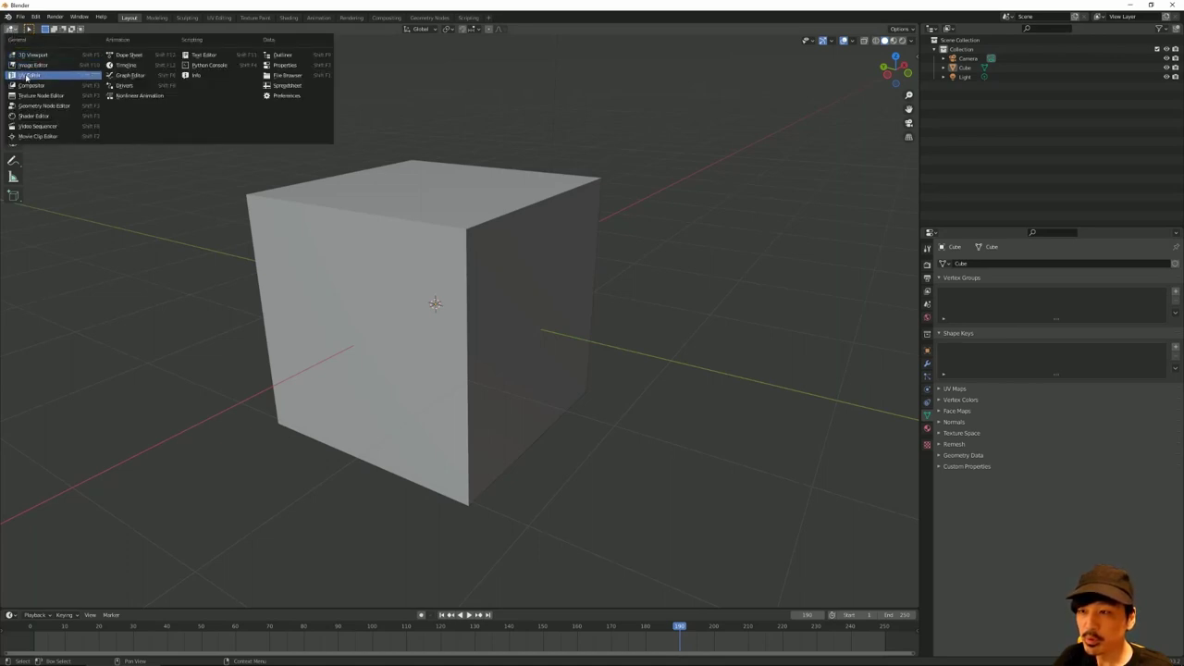
pyautogui.click(10, 30)
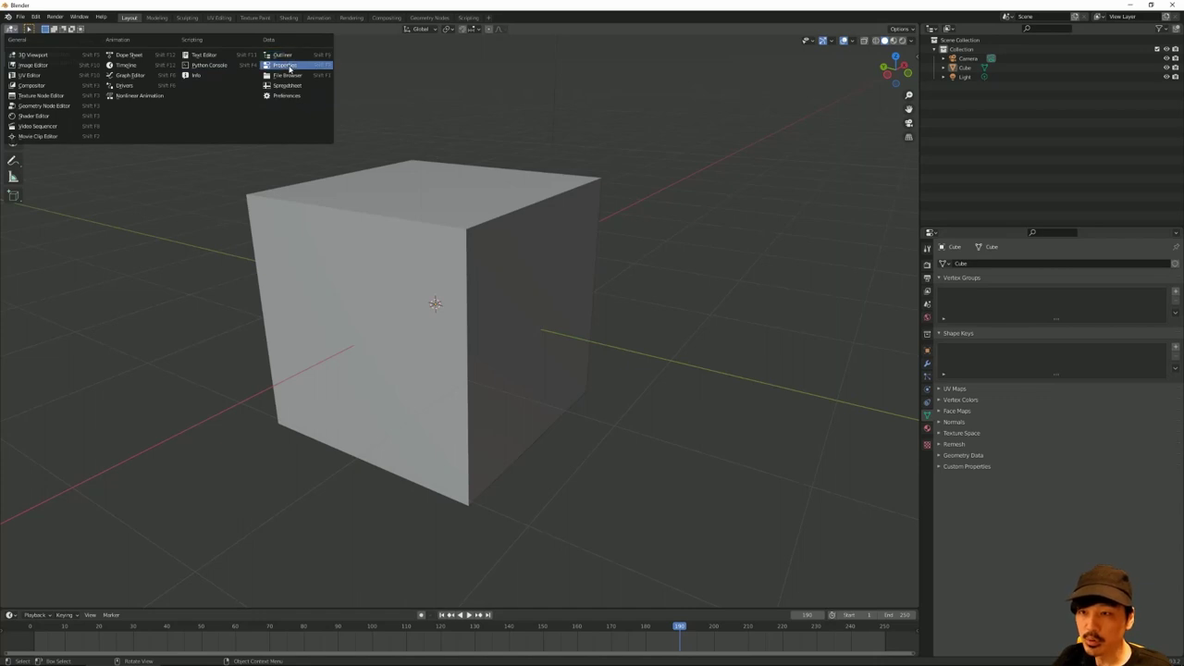
pyautogui.click(289, 56)
pyautogui.click(9, 29)
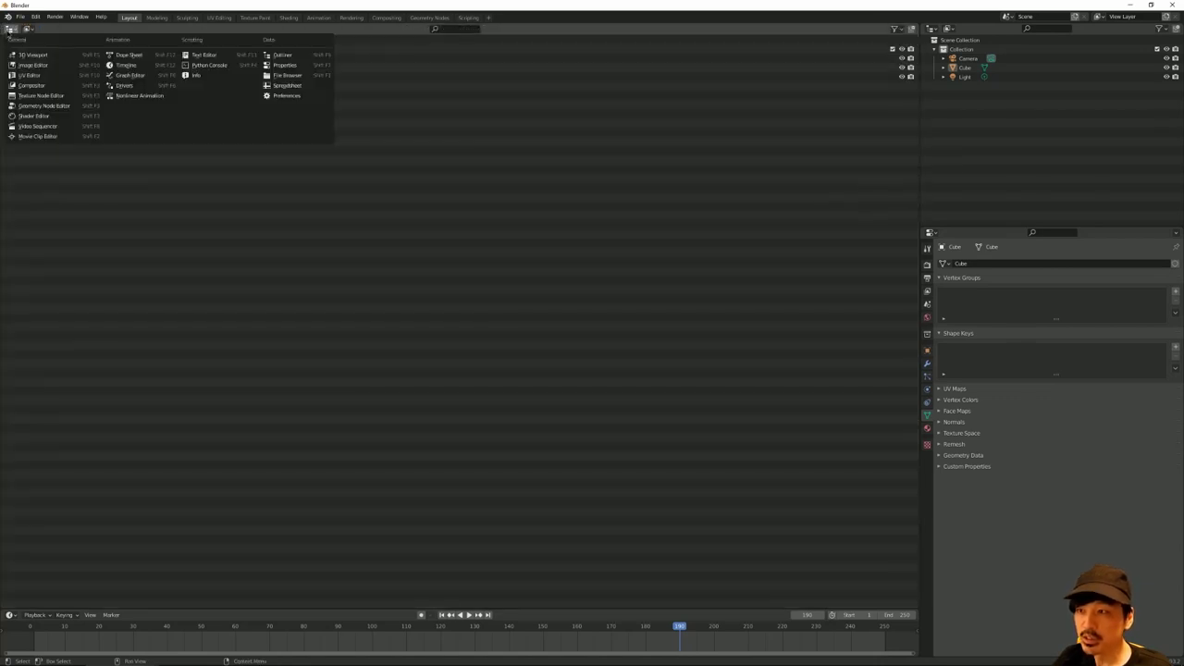
pyautogui.click(32, 54)
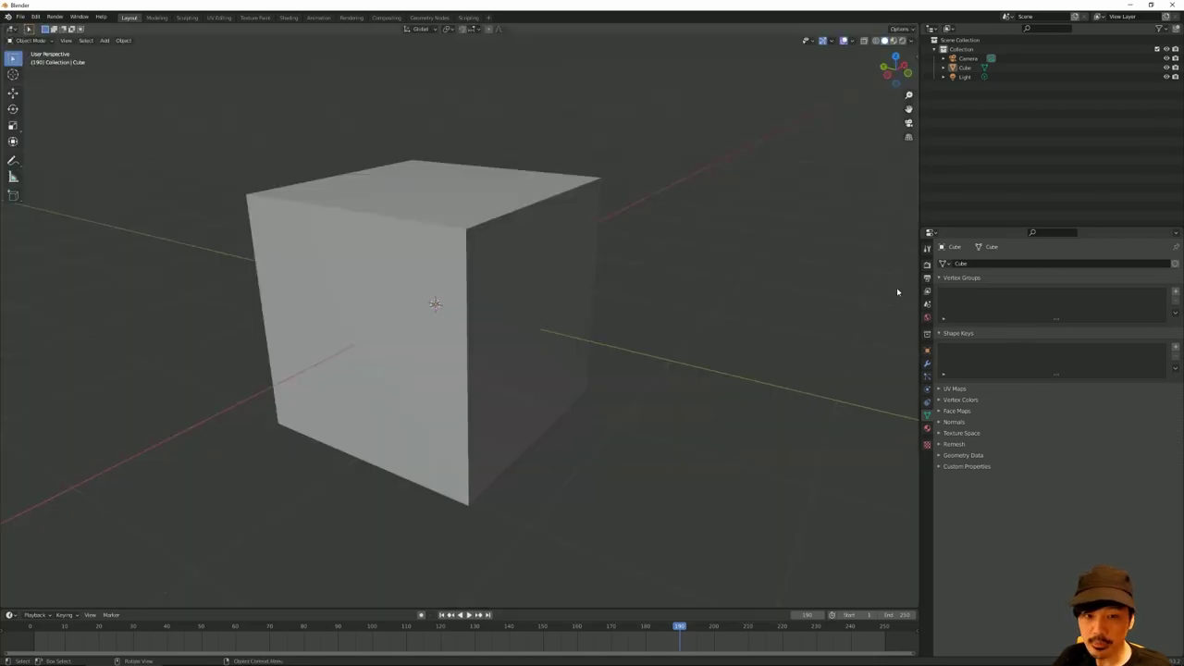
pyautogui.click(930, 235)
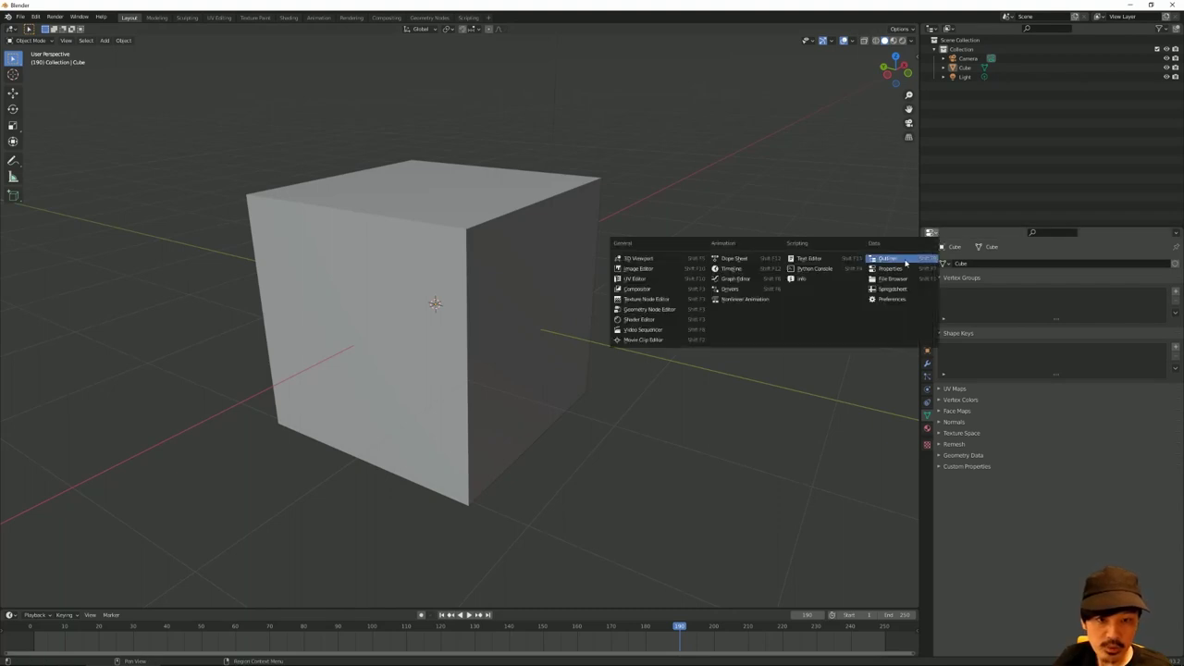
pyautogui.click(932, 29)
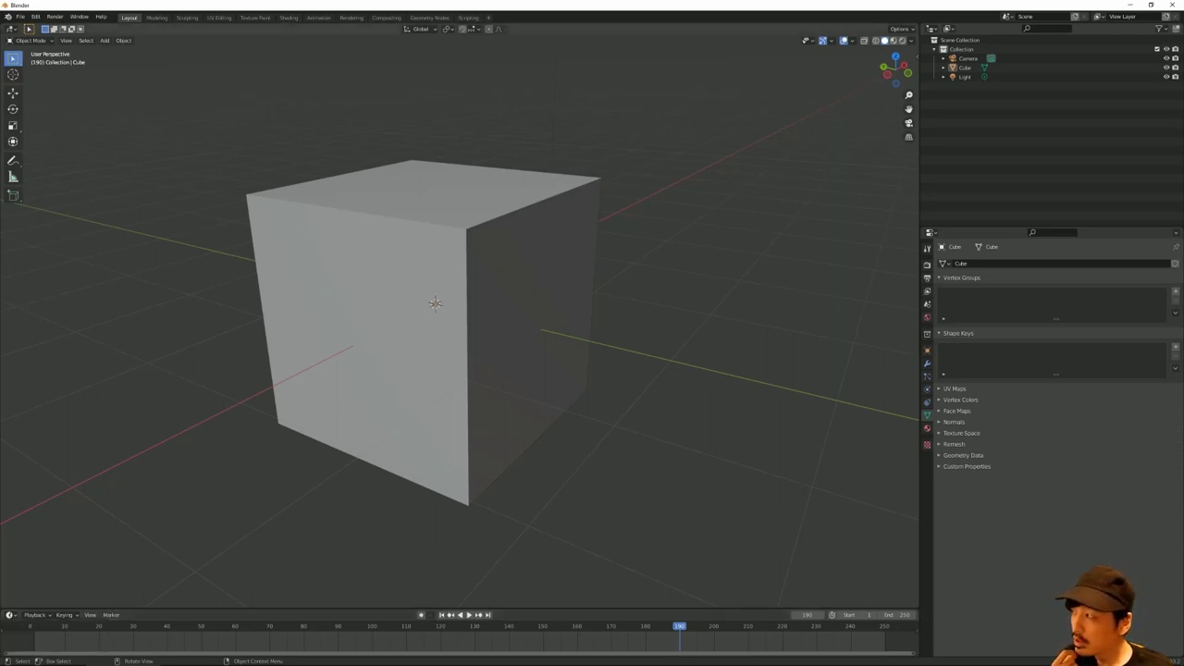
# Step: Orbit around the cube and drag the panel borders so the 3D viewport is wider
pyautogui.moveTo(229, 229); pyautogui.dragTo(212, 204, button='middle')
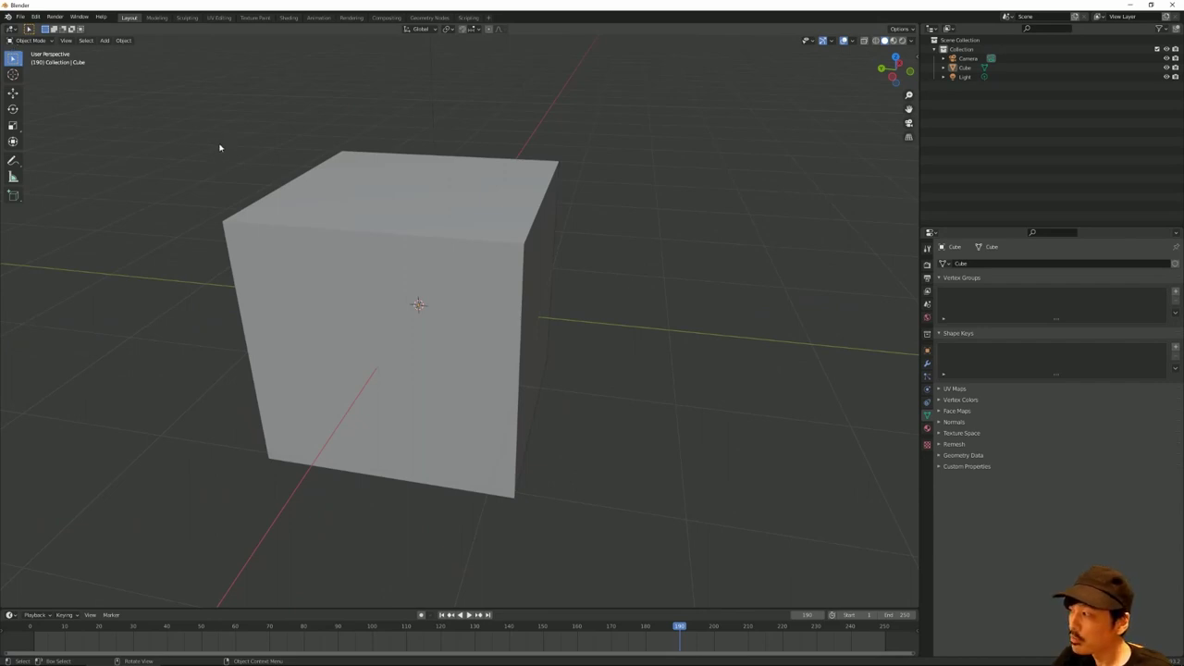
pyautogui.moveTo(223, 169); pyautogui.dragTo(587, 287, button='middle')
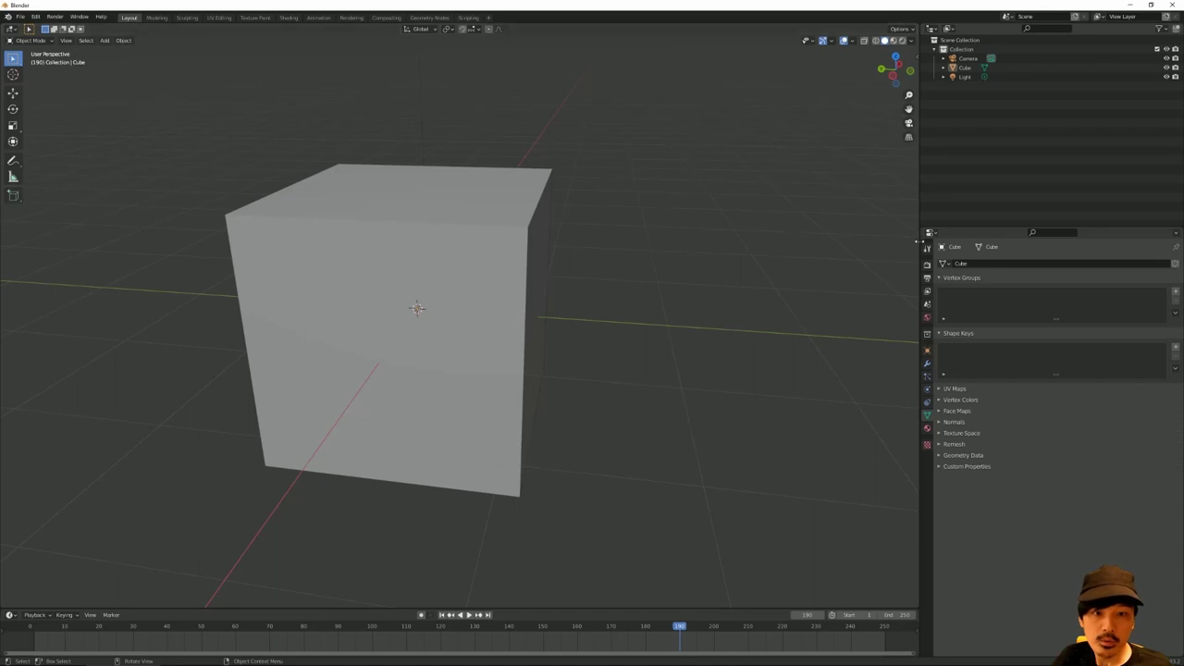
pyautogui.moveTo(919, 245)
pyautogui.mouseDown()
pyautogui.moveTo(838, 241)
pyautogui.moveTo(1110, 245)
pyautogui.moveTo(656, 246)
pyautogui.moveTo(885, 247)
pyautogui.moveTo(914, 455)
pyautogui.moveTo(914, 185)
pyautogui.moveTo(914, 423)
pyautogui.moveTo(914, 344)
pyautogui.mouseUp()
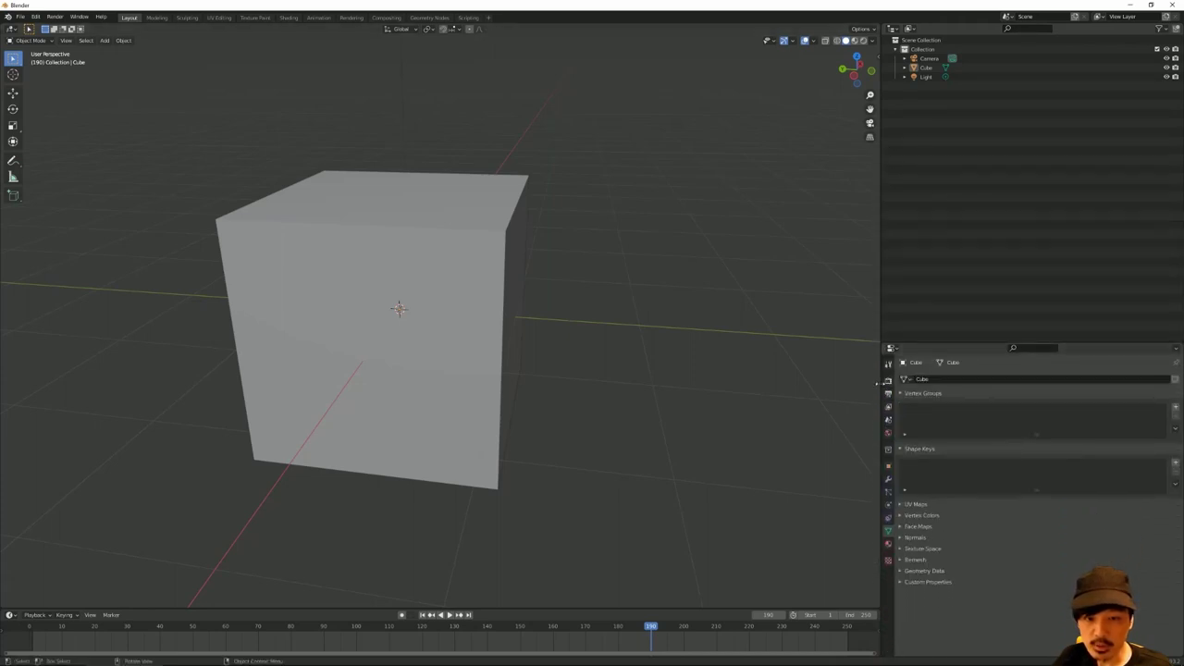
pyautogui.moveTo(879, 387)
pyautogui.mouseDown()
pyautogui.moveTo(938, 387)
pyautogui.moveTo(916, 387)
pyautogui.mouseUp()
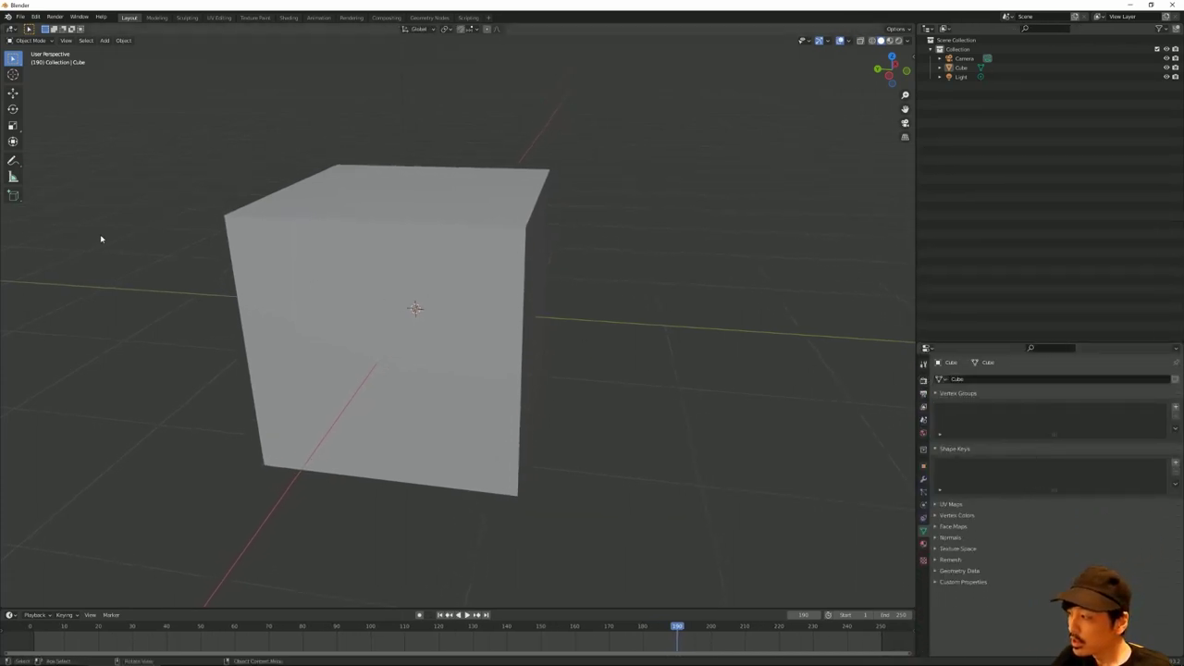
pyautogui.moveTo(419, 154)
pyautogui.mouseDown(button='middle')
pyautogui.moveTo(481, 182)
pyautogui.moveTo(458, 180)
pyautogui.moveTo(472, 176)
pyautogui.mouseUp(button='middle')
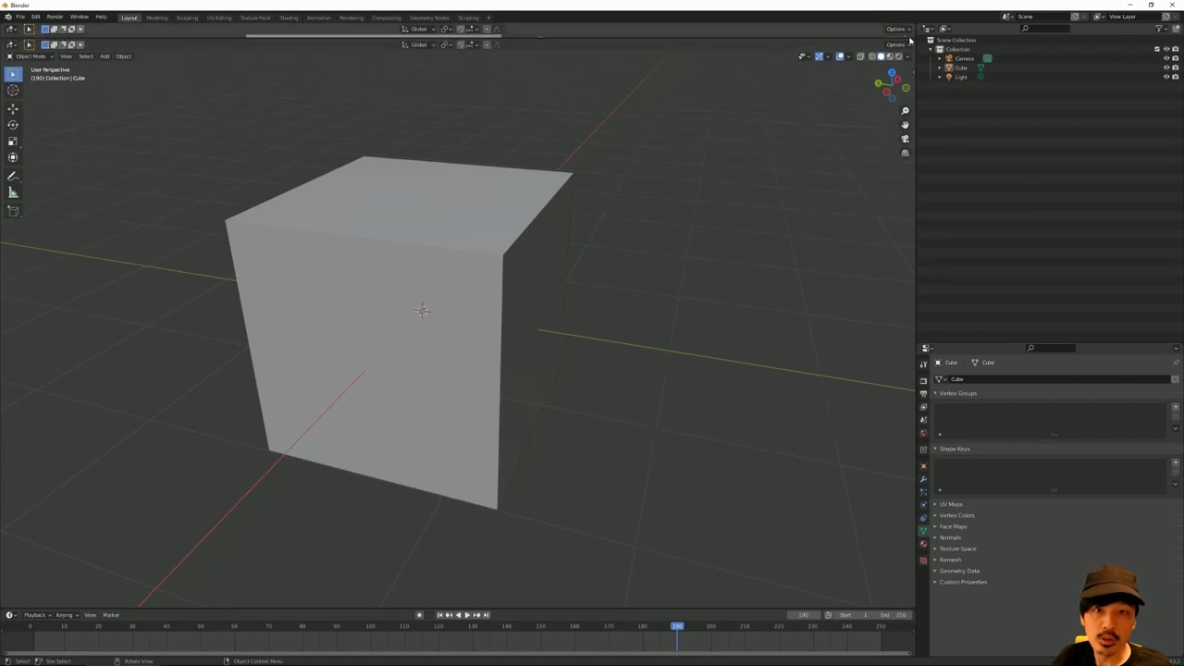
pyautogui.moveTo(912, 35)
pyautogui.mouseDown()
pyautogui.moveTo(886, 232)
pyautogui.moveTo(886, 389)
pyautogui.moveTo(886, 190)
pyautogui.moveTo(770, 299)
pyautogui.mouseUp()
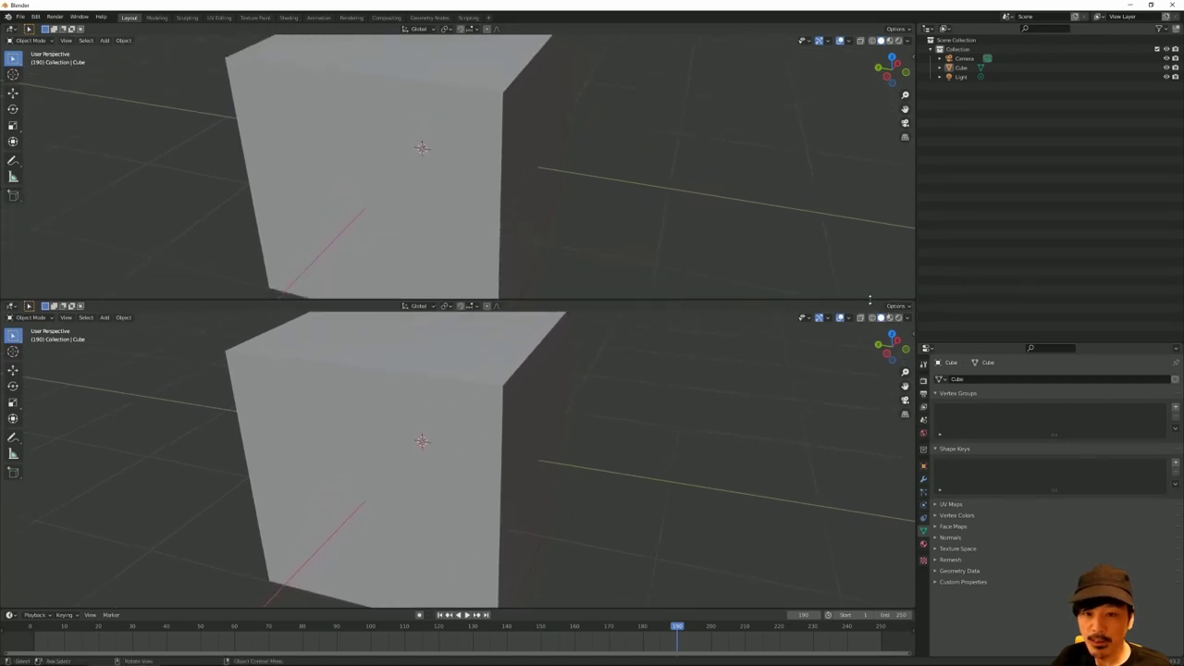
pyautogui.rightClick(771, 301)
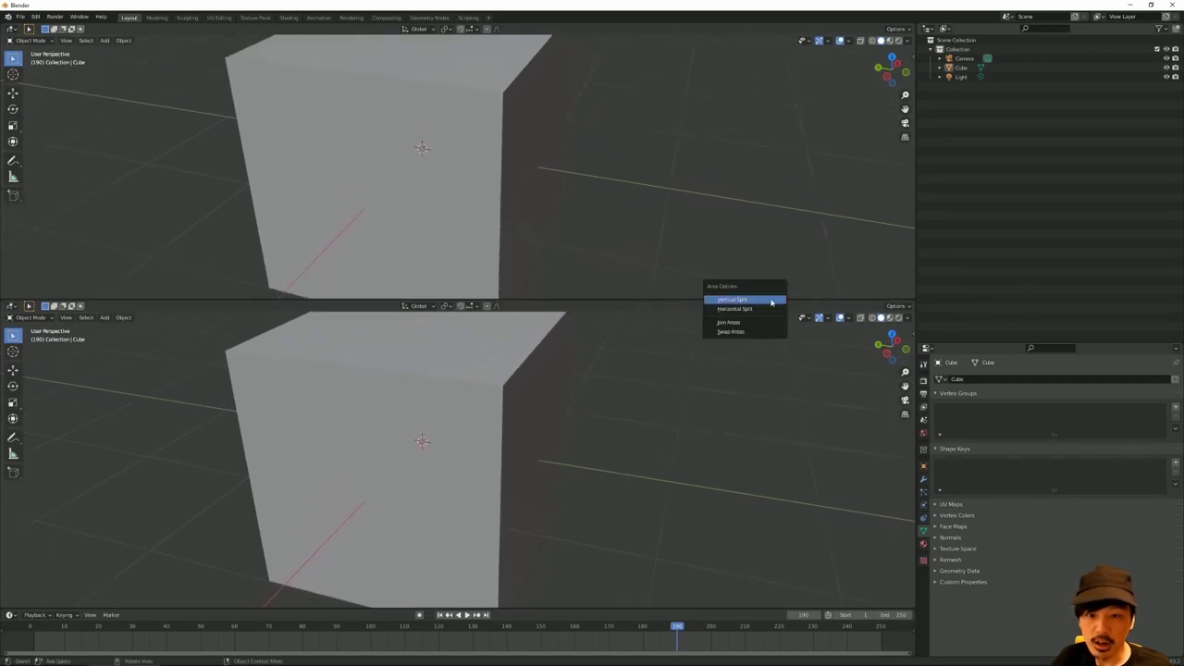
pyautogui.click(746, 330)
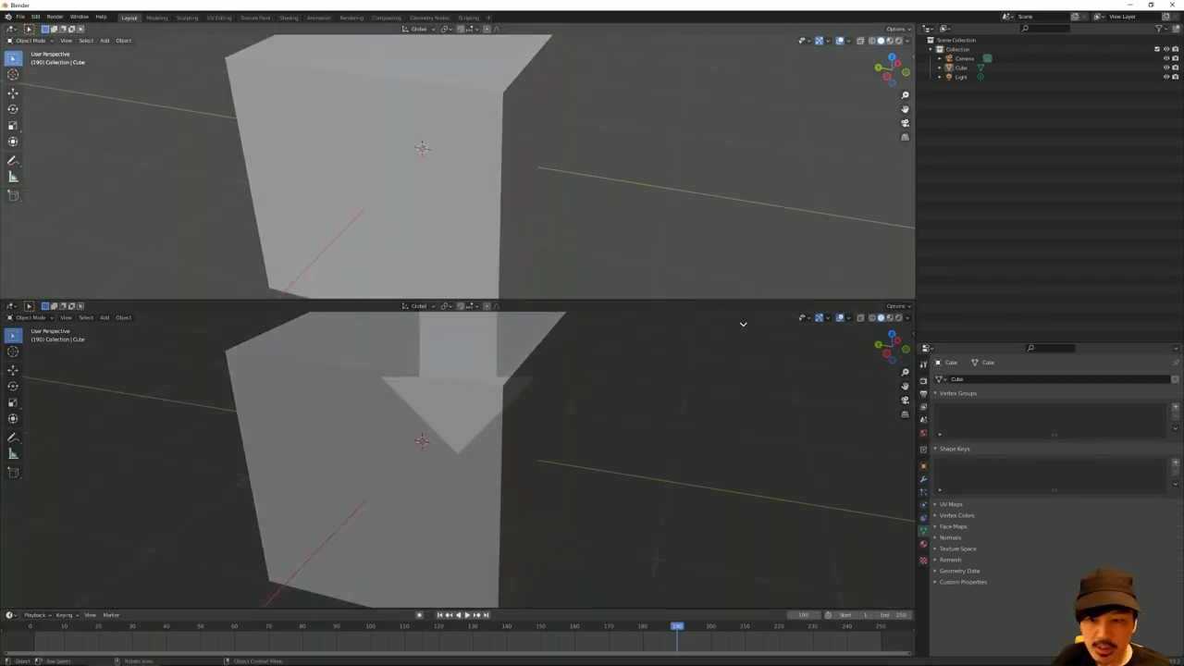
pyautogui.click(744, 326)
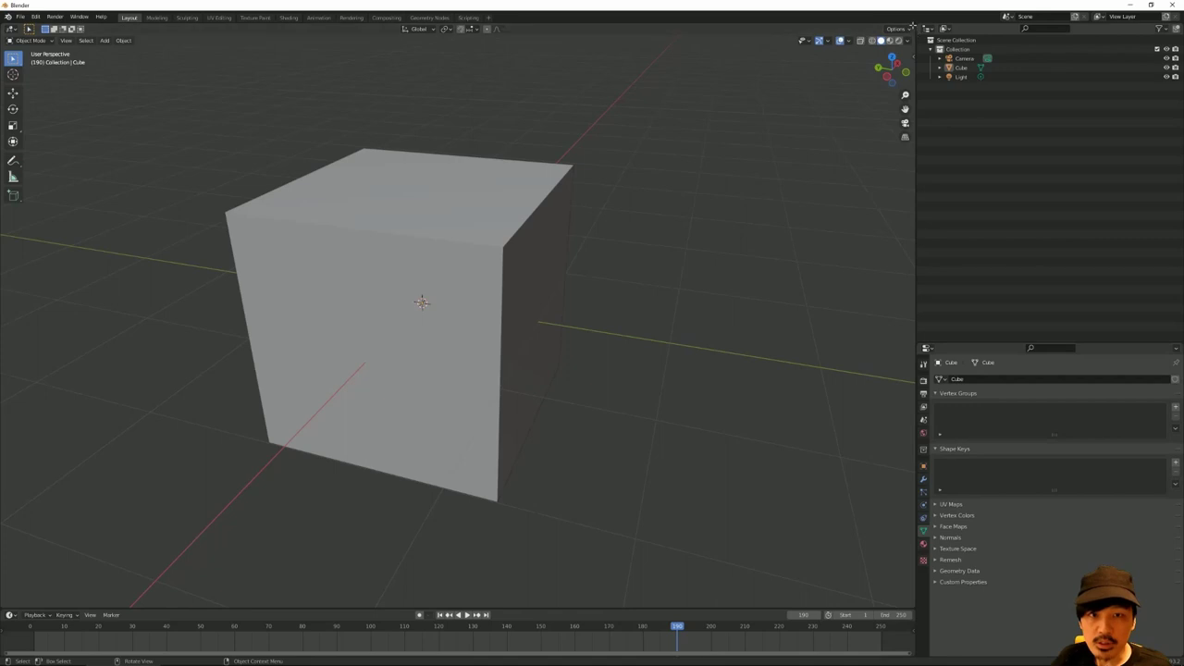
pyautogui.moveTo(915, 32)
pyautogui.mouseDown()
pyautogui.moveTo(851, 233)
pyautogui.moveTo(860, 328)
pyautogui.mouseUp()
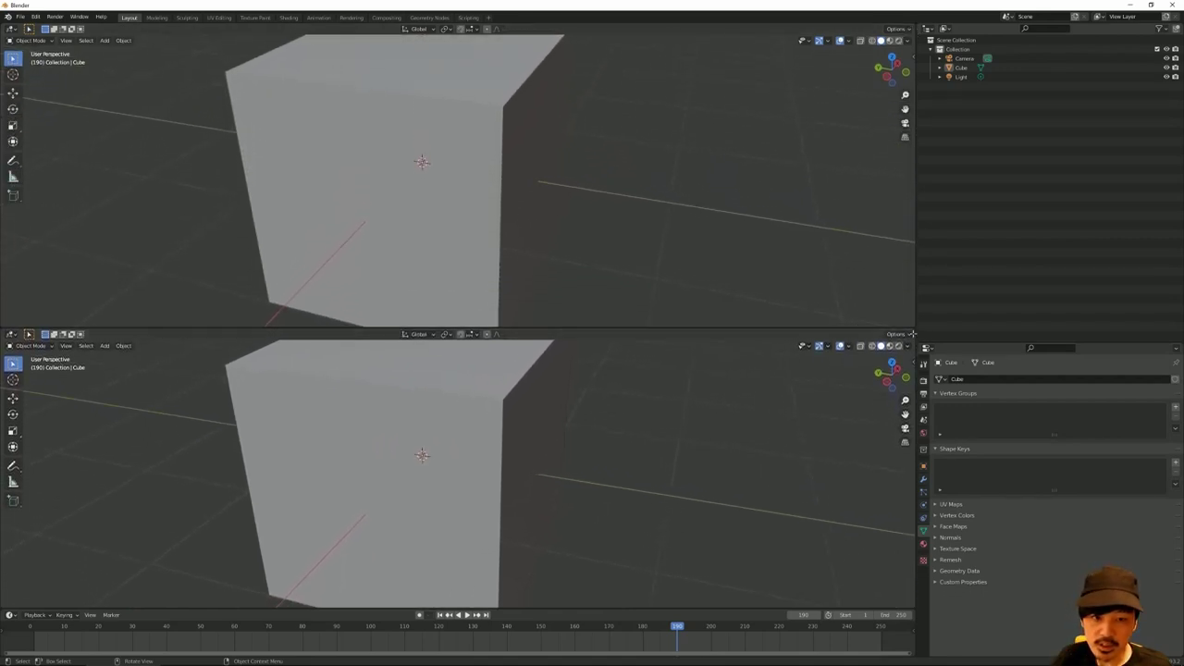
pyautogui.rightClick(835, 330)
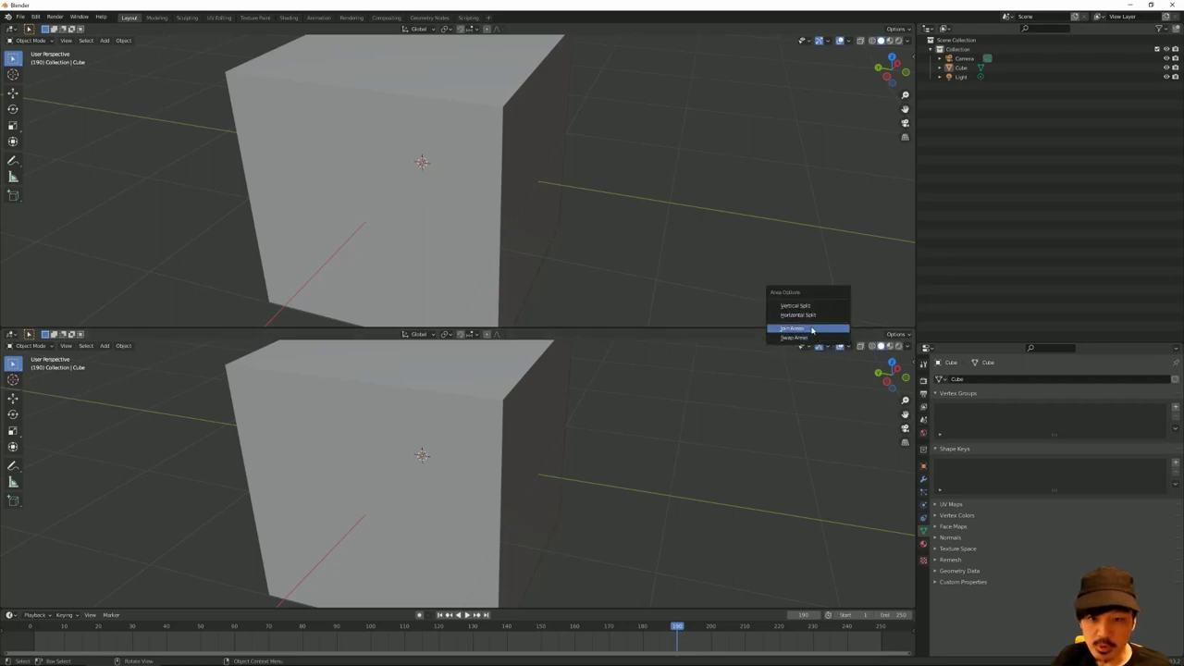
pyautogui.click(814, 330)
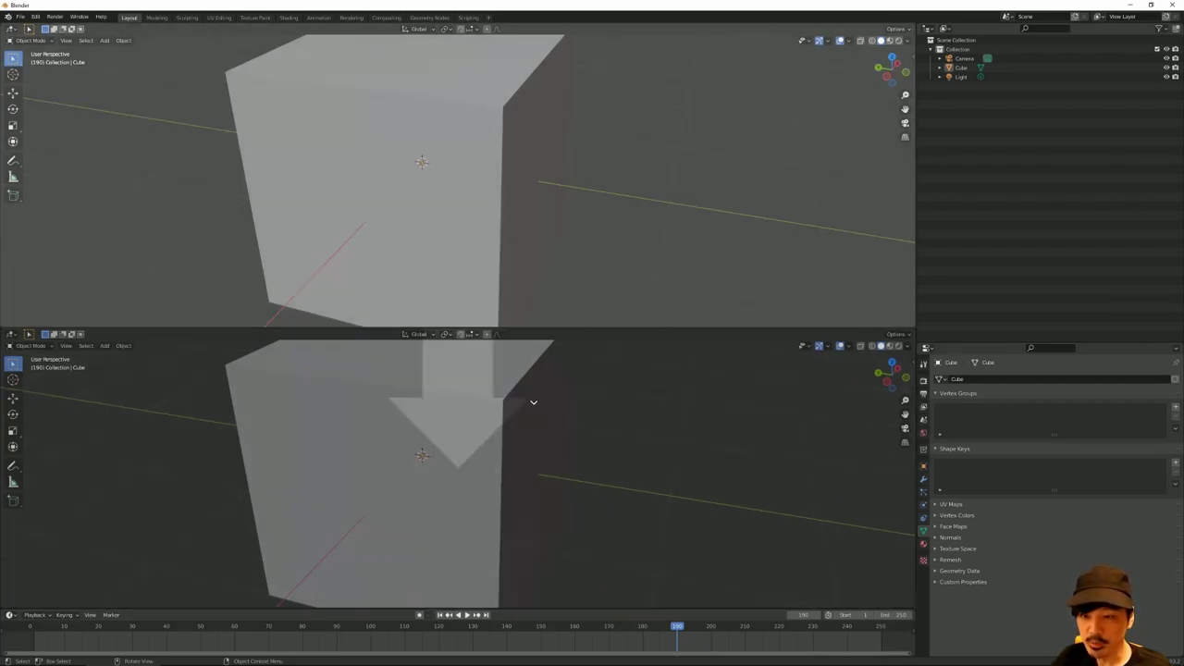
pyautogui.moveTo(541, 214); pyautogui.dragTo(530, 401)
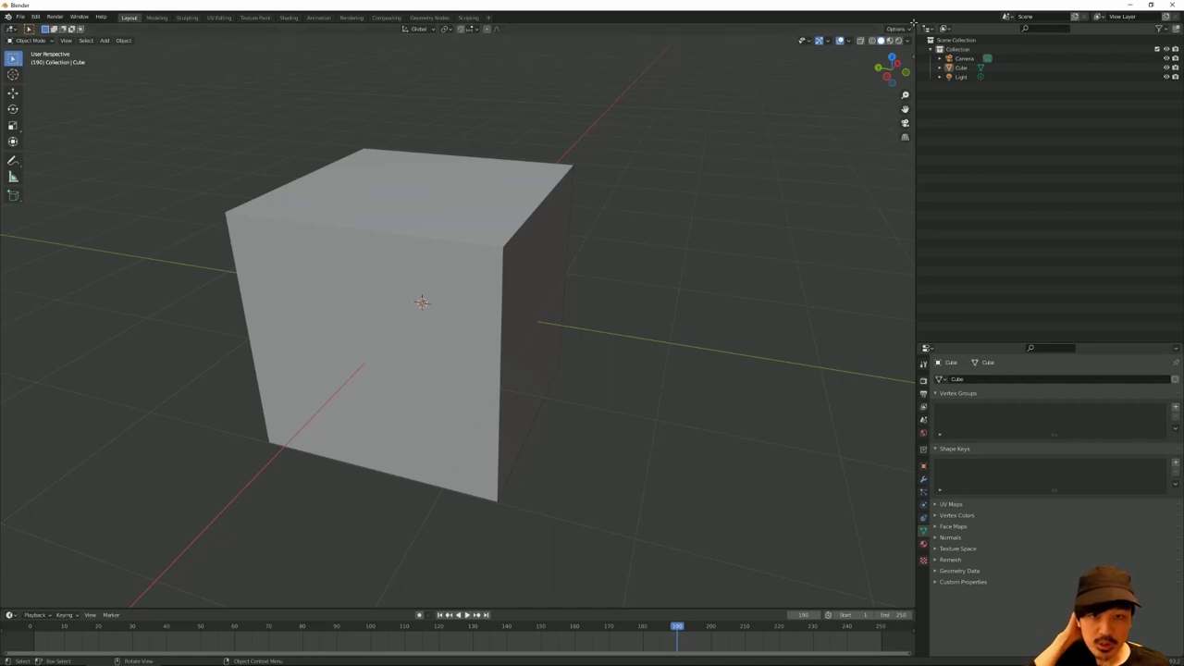
pyautogui.moveTo(836, 123)
pyautogui.mouseDown()
pyautogui.moveTo(869, 282)
pyautogui.moveTo(754, 352)
pyautogui.mouseUp()
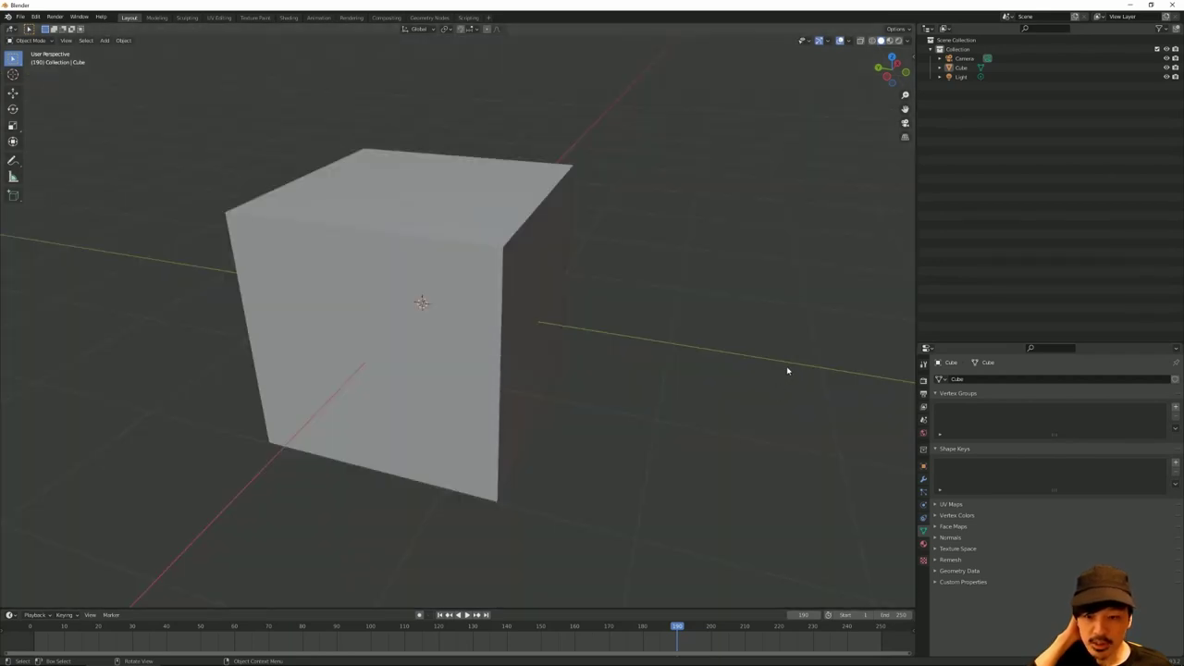
pyautogui.moveTo(912, 607); pyautogui.dragTo(414, 518)
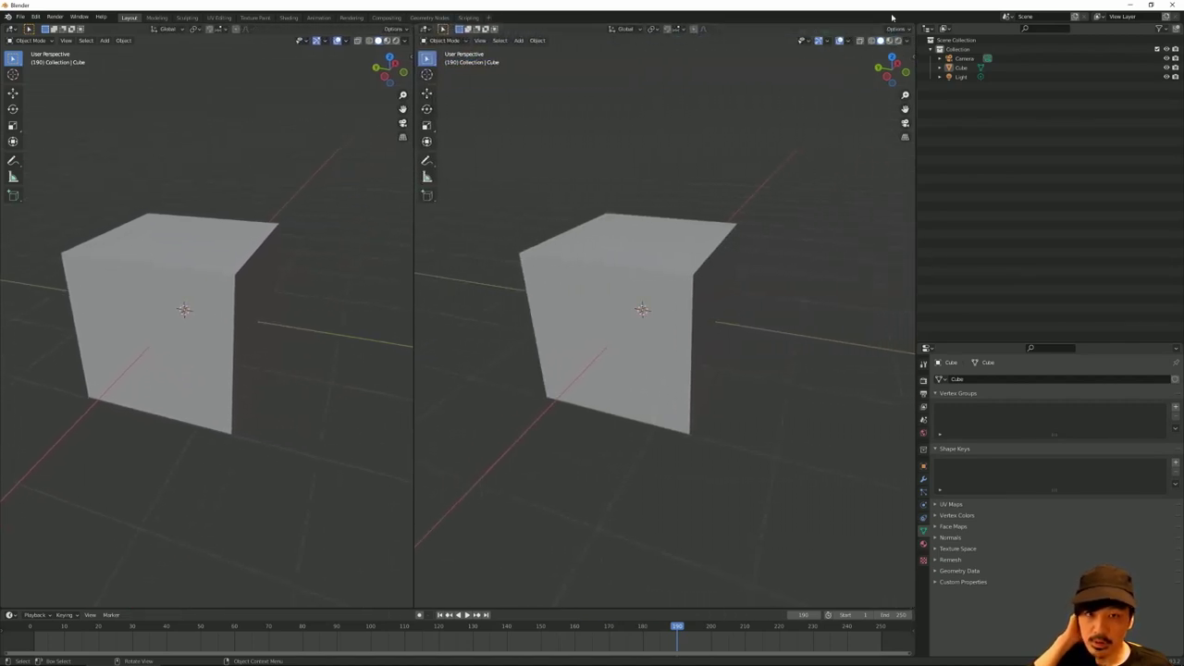
pyautogui.moveTo(912, 37); pyautogui.dragTo(756, 269)
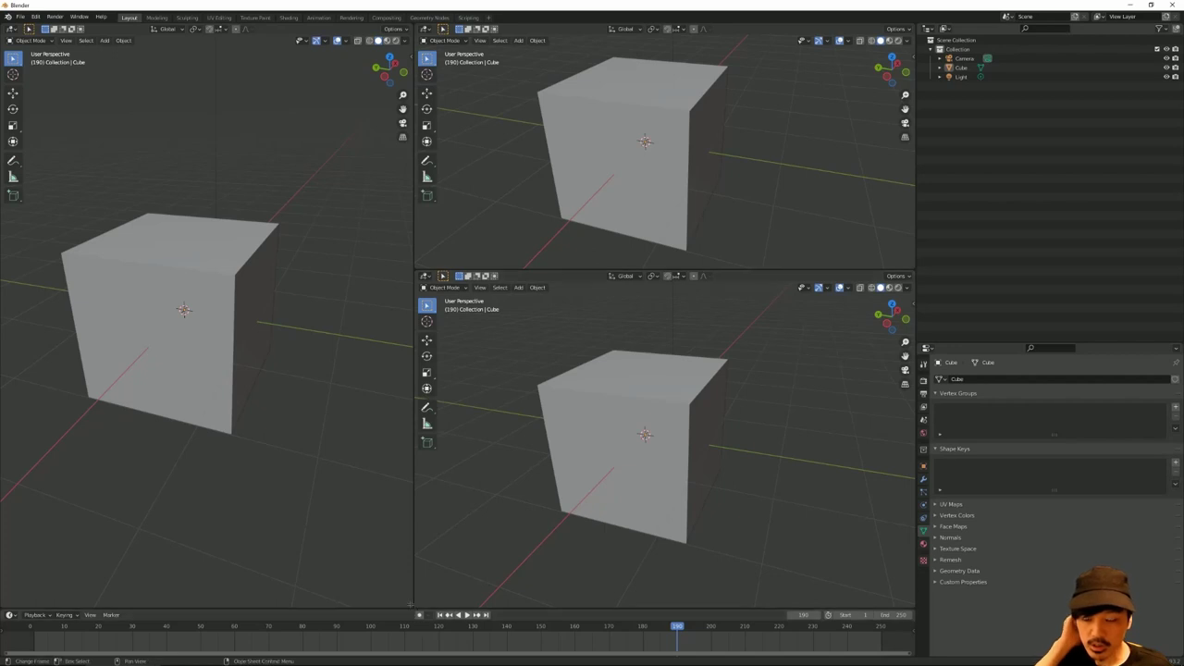
pyautogui.moveTo(410, 605); pyautogui.dragTo(210, 520)
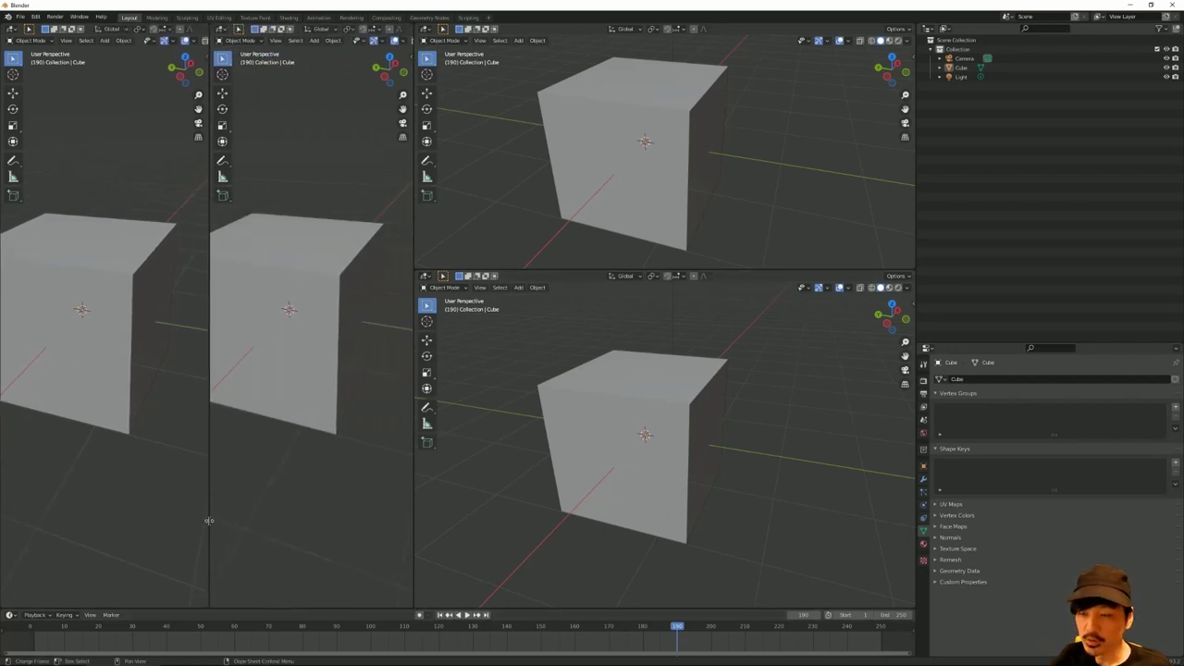
pyautogui.moveTo(208, 478); pyautogui.dragTo(211, 537)
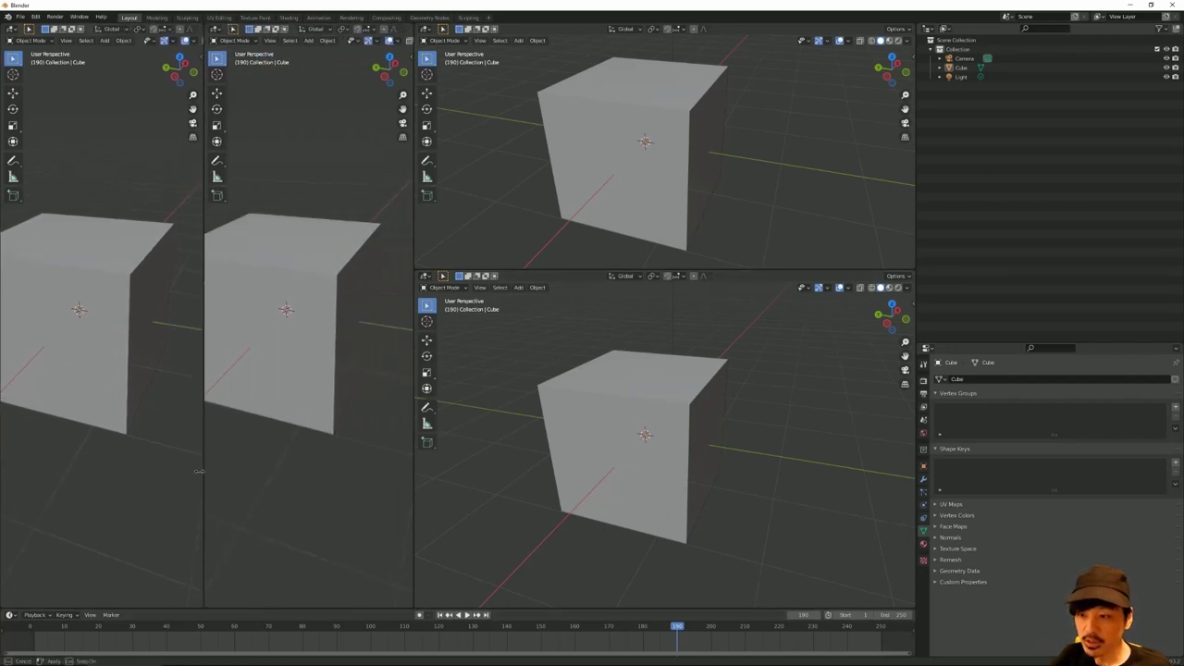
pyautogui.rightClick(210, 554)
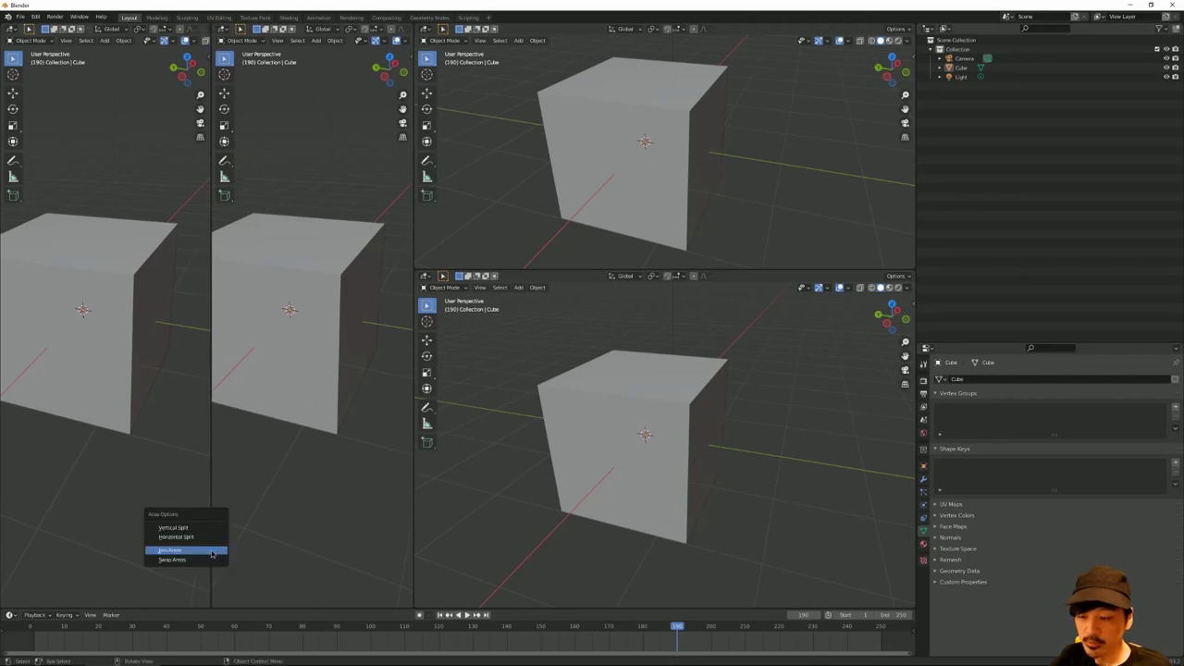
pyautogui.click(203, 551)
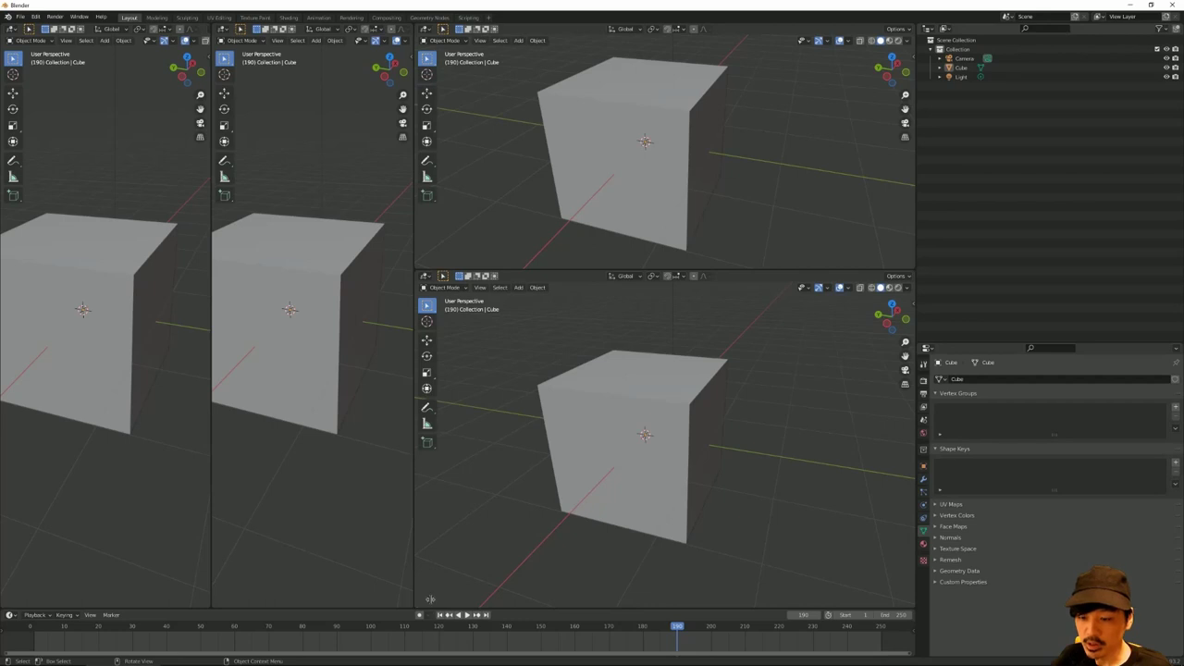
pyautogui.moveTo(430, 600); pyautogui.dragTo(580, 584)
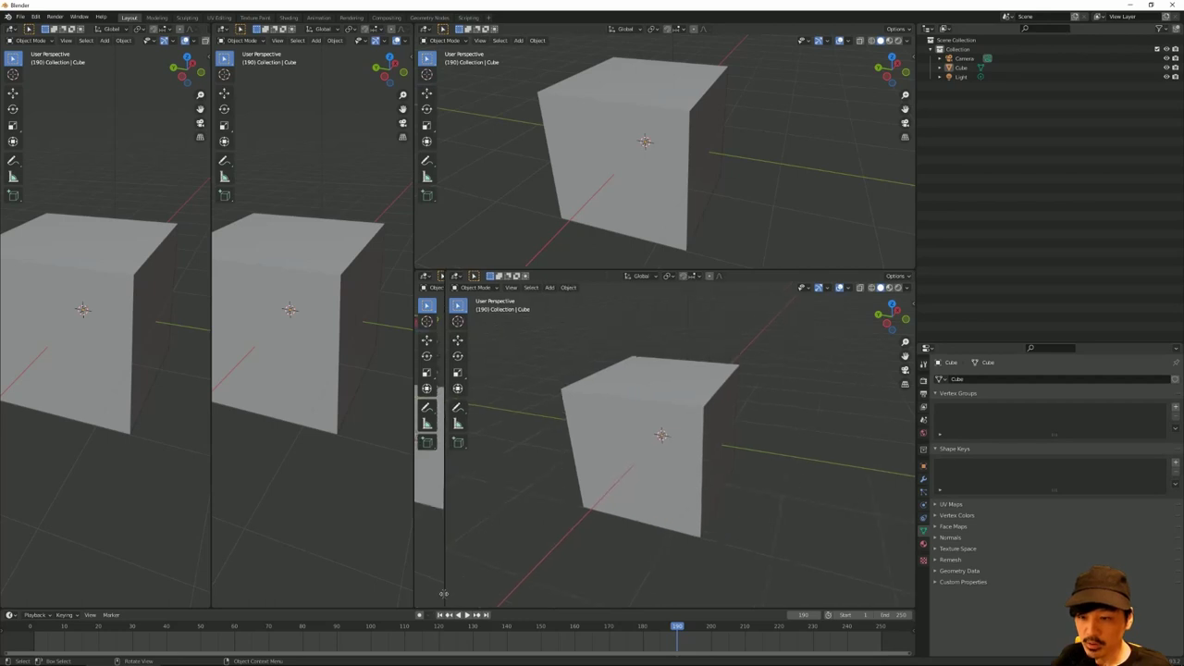
pyautogui.moveTo(211, 539); pyautogui.dragTo(200, 536)
pyautogui.rightClick(200, 536)
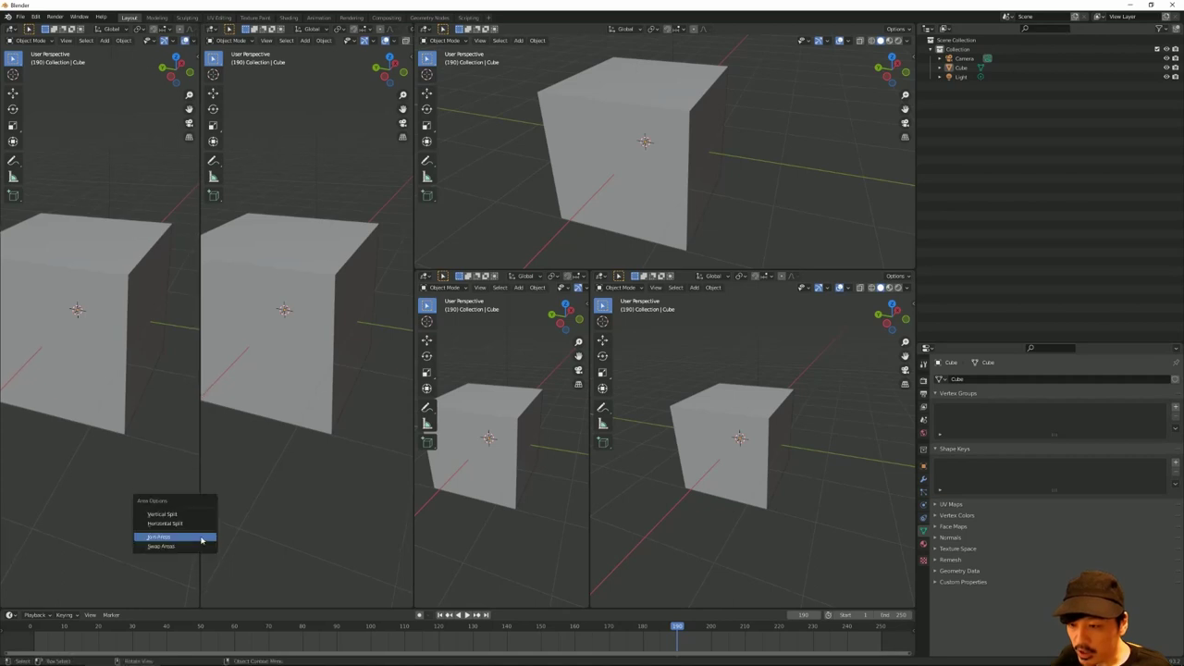
pyautogui.click(200, 539)
pyautogui.click(202, 537)
pyautogui.rightClick(287, 468)
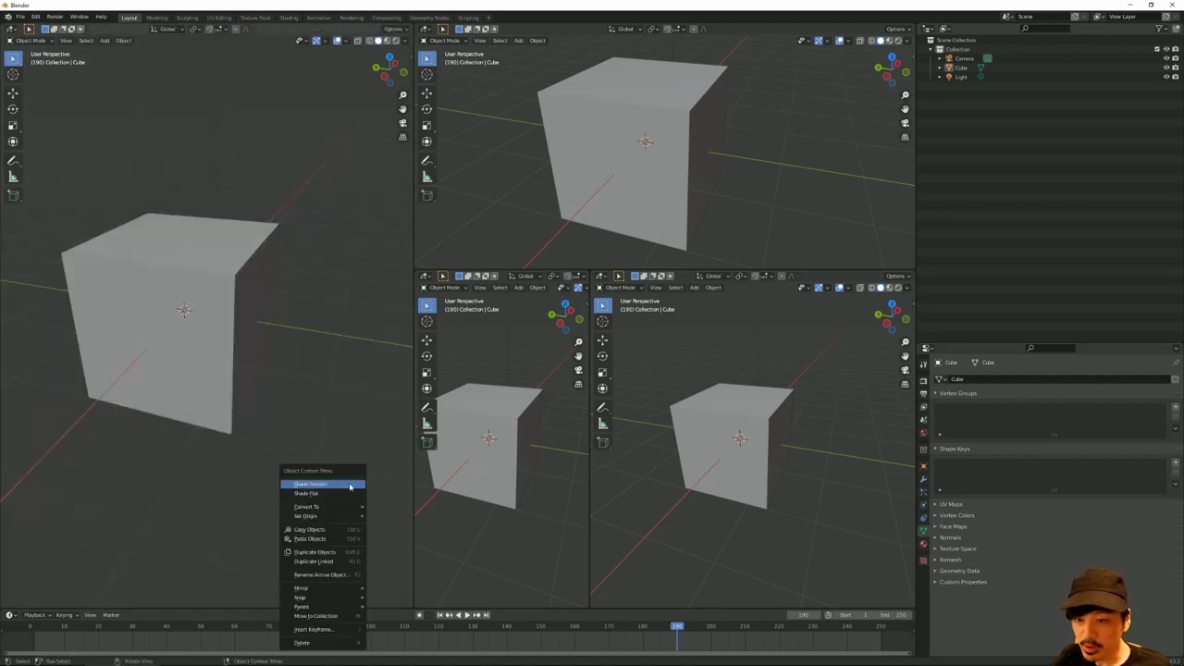
pyautogui.rightClick(413, 471)
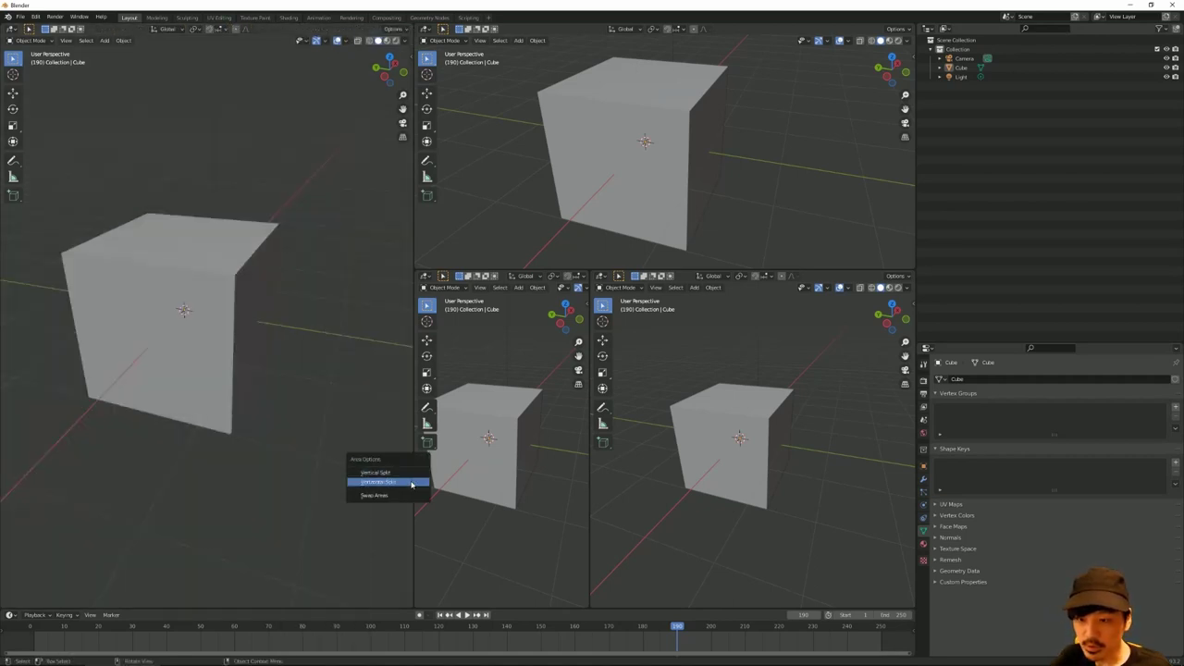
pyautogui.rightClick(591, 499)
pyautogui.click(591, 498)
pyautogui.click(563, 502)
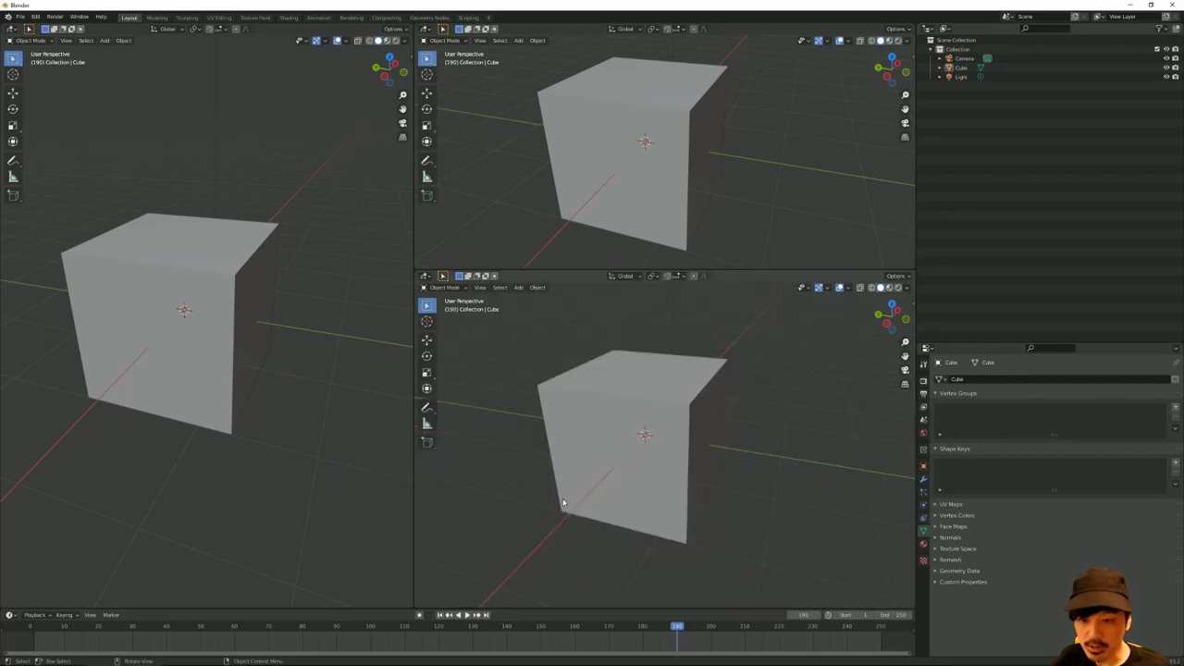
pyautogui.rightClick(586, 269)
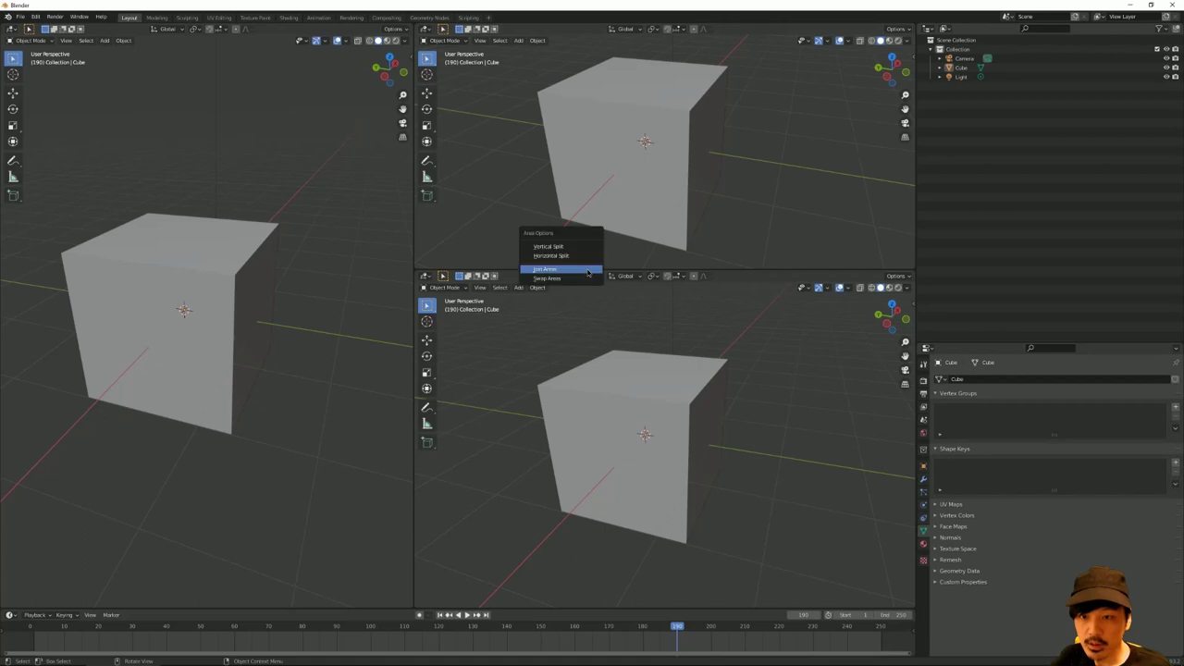
pyautogui.click(586, 269)
pyautogui.click(586, 268)
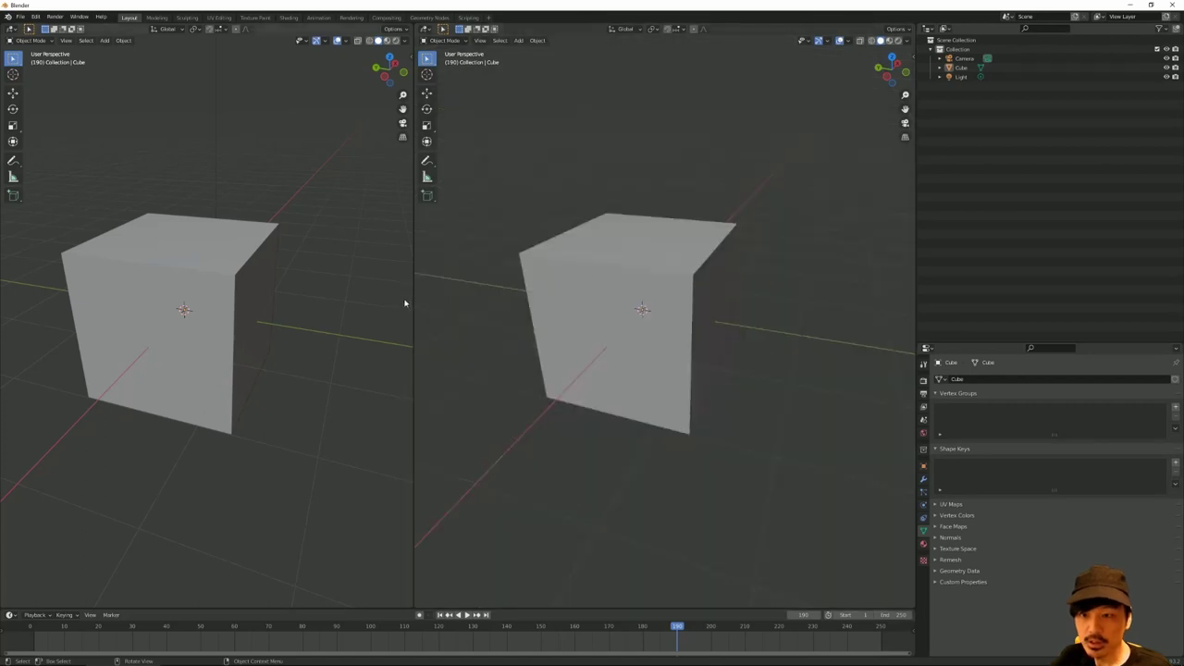
pyautogui.rightClick(414, 302)
pyautogui.click(412, 304)
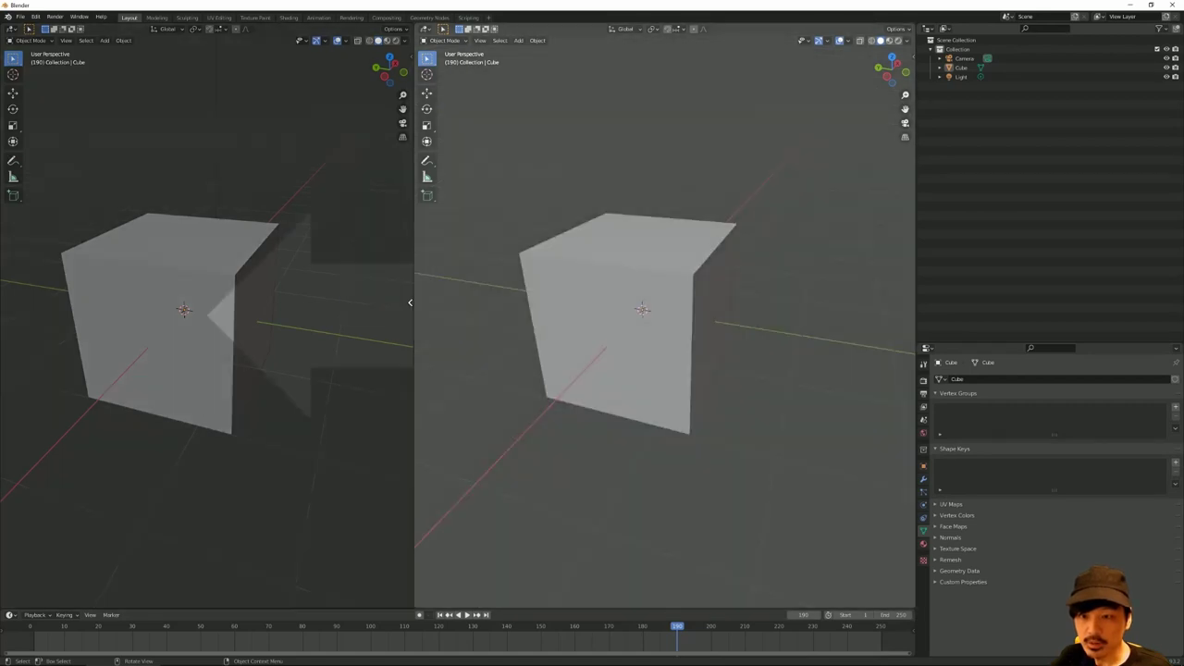
pyautogui.click(350, 316)
pyautogui.moveTo(309, 324)
pyautogui.mouseDown(button='middle')
pyautogui.moveTo(333, 309)
pyautogui.moveTo(311, 321)
pyautogui.moveTo(304, 312)
pyautogui.moveTo(322, 310)
pyautogui.mouseUp(button='middle')
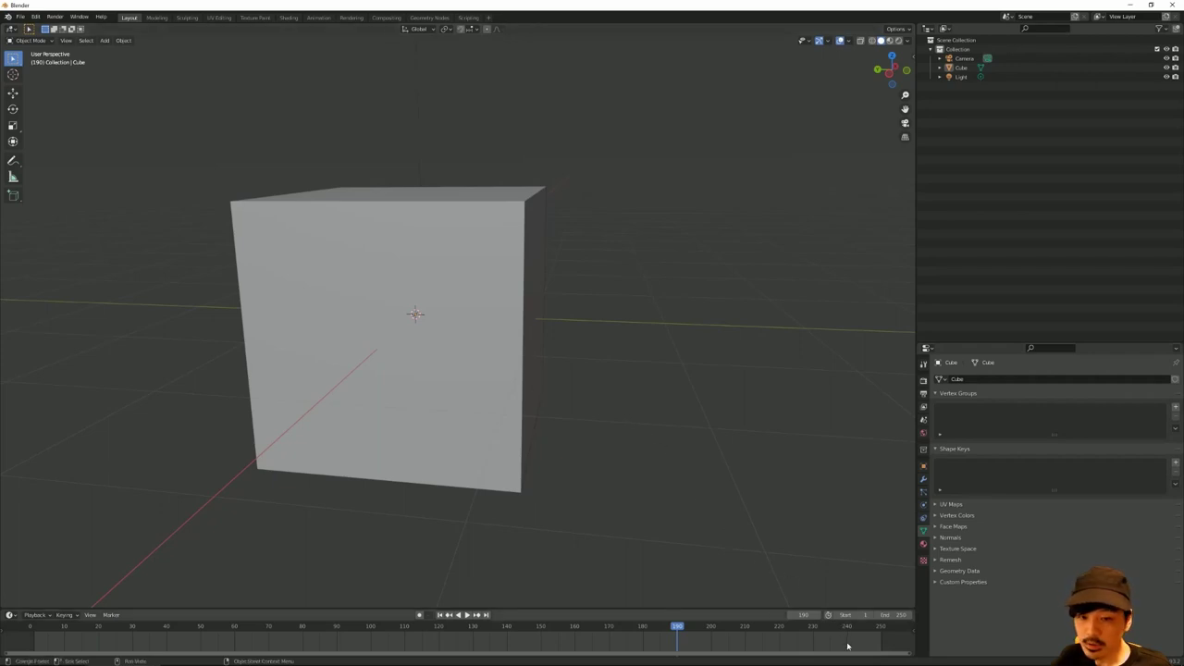
# Step: Split the 3D view side by side, split the right view, then split off the middle view's bottom
pyautogui.moveTo(914, 607)
pyautogui.mouseDown()
pyautogui.moveTo(515, 417)
pyautogui.moveTo(410, 391)
pyautogui.moveTo(450, 416)
pyautogui.mouseUp()
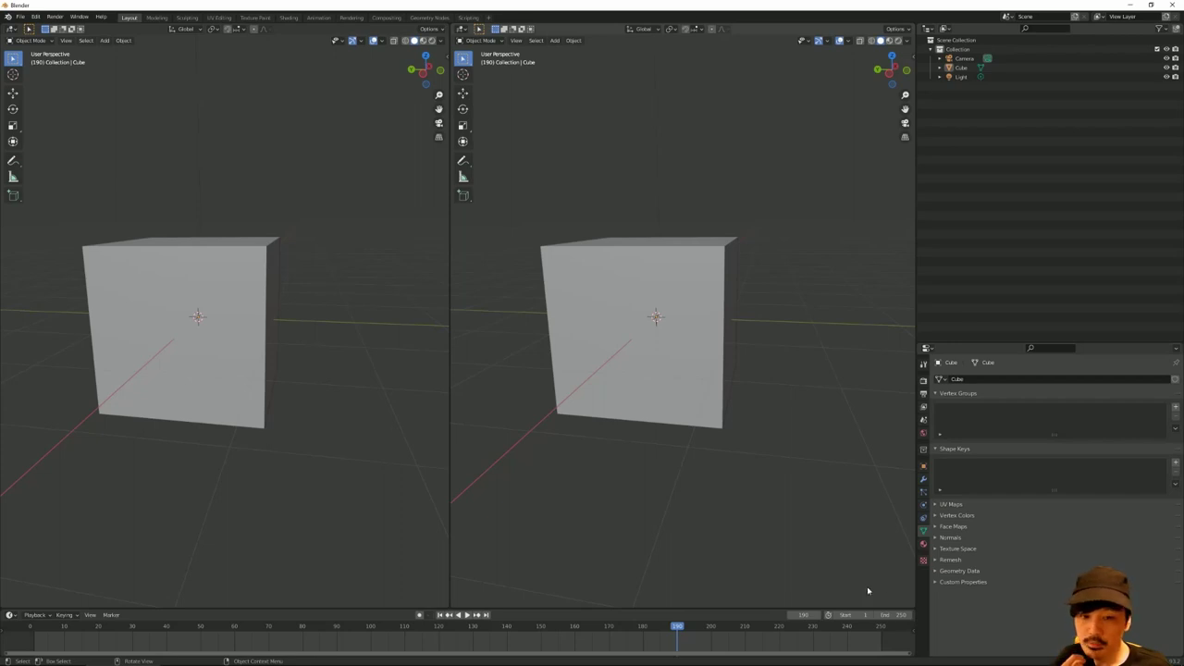
pyautogui.moveTo(913, 607)
pyautogui.mouseDown()
pyautogui.moveTo(693, 591)
pyautogui.moveTo(681, 550)
pyautogui.mouseUp()
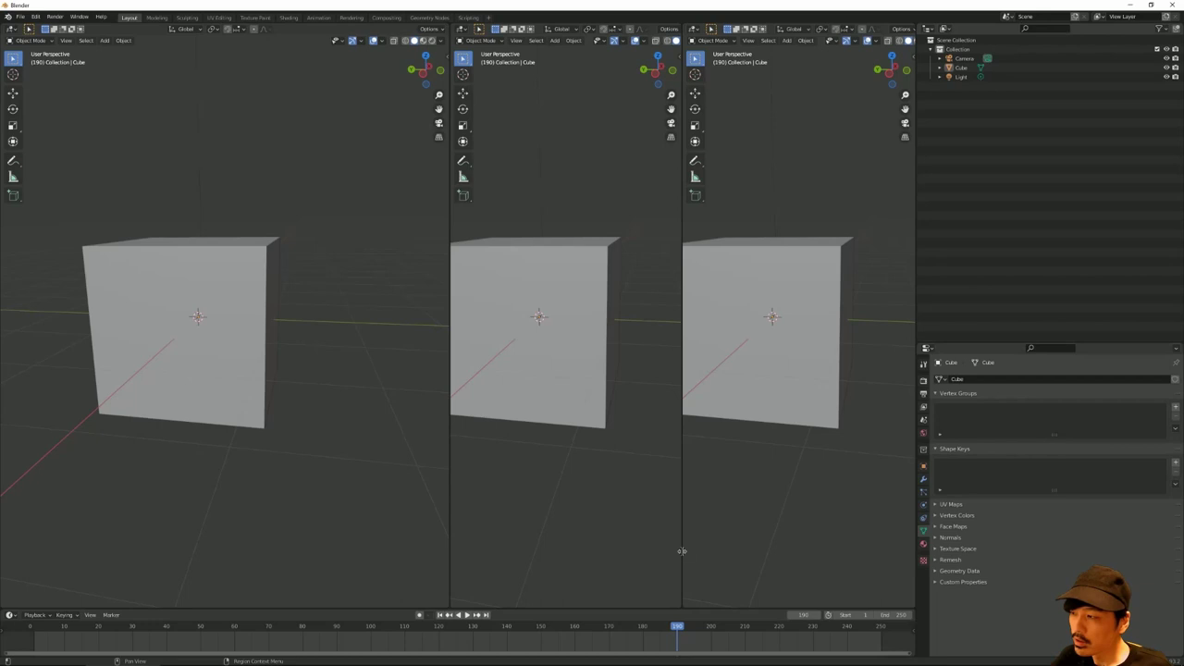
pyautogui.click(452, 418)
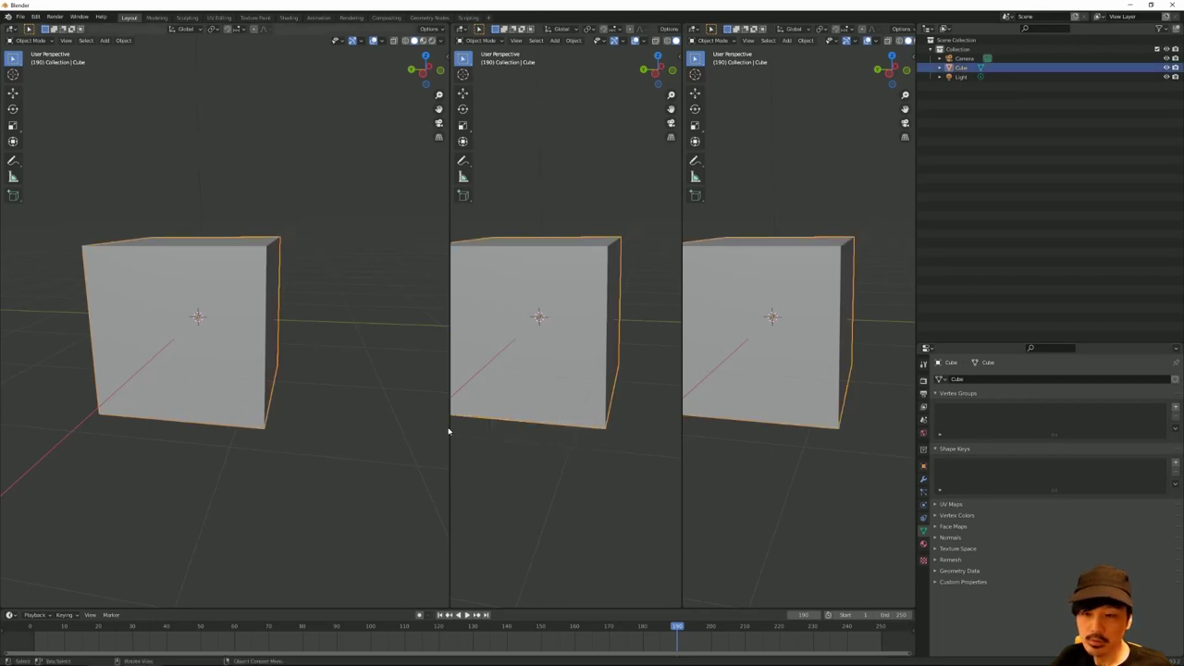
pyautogui.click(448, 430)
pyautogui.moveTo(450, 430); pyautogui.dragTo(405, 428)
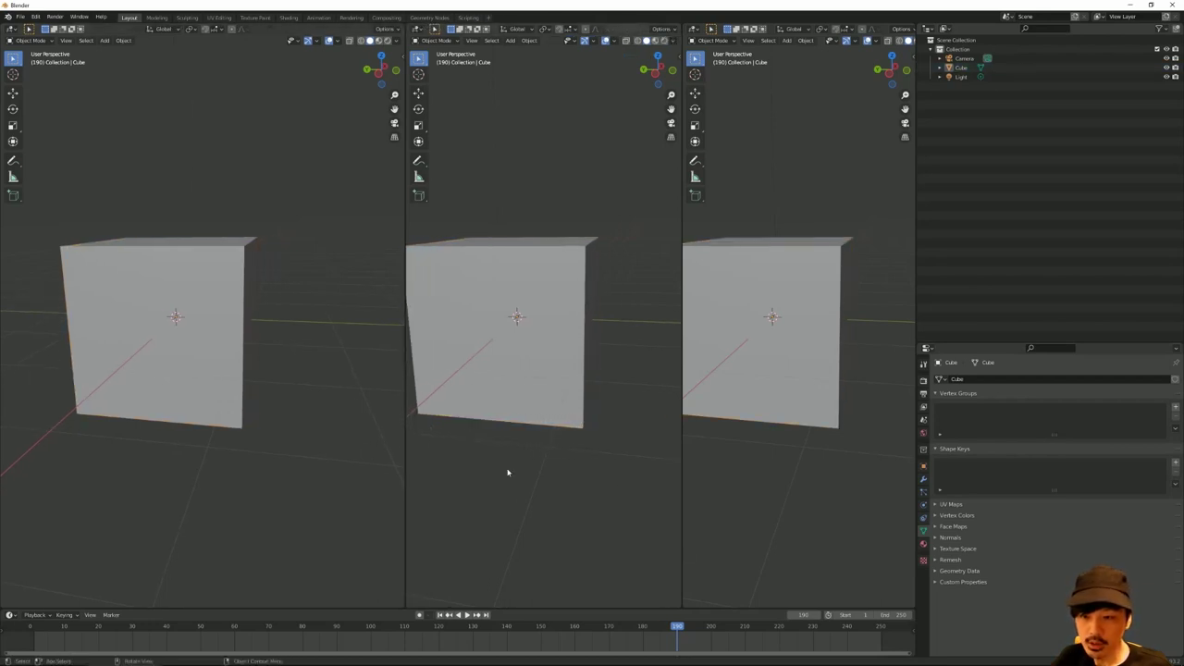
pyautogui.moveTo(408, 606)
pyautogui.mouseDown()
pyautogui.moveTo(393, 417)
pyautogui.moveTo(492, 392)
pyautogui.moveTo(677, 400)
pyautogui.moveTo(548, 463)
pyautogui.mouseUp()
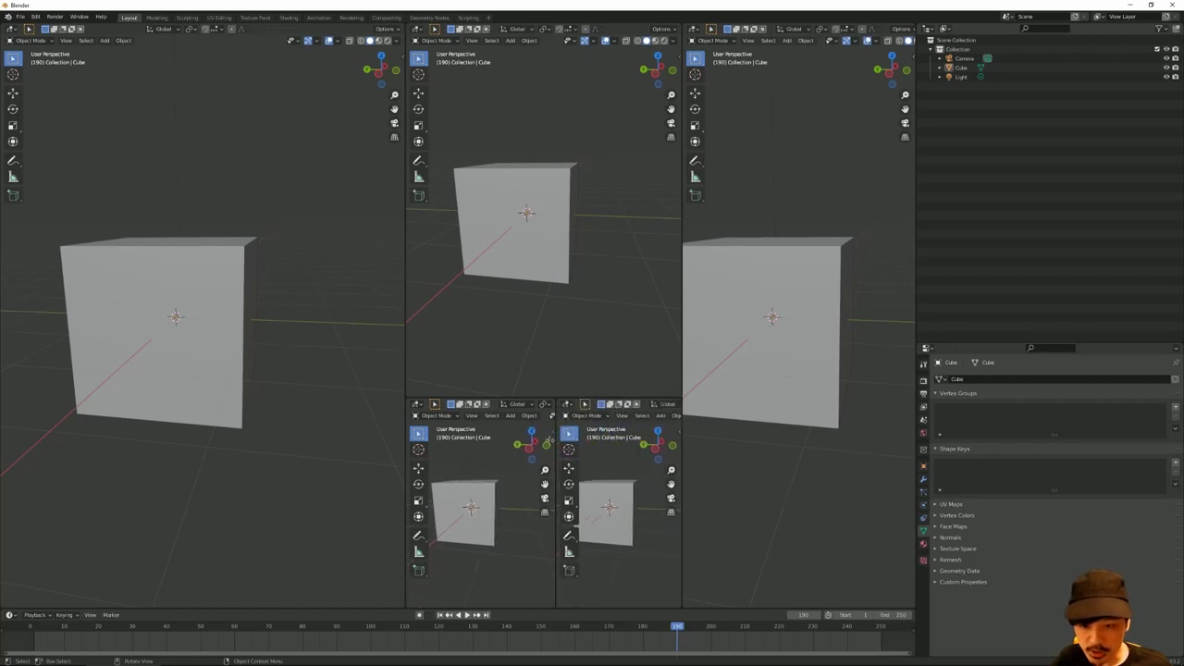
# Step: Join the two bottom views, then merge the stacked centre views into one
pyautogui.rightClick(547, 496)
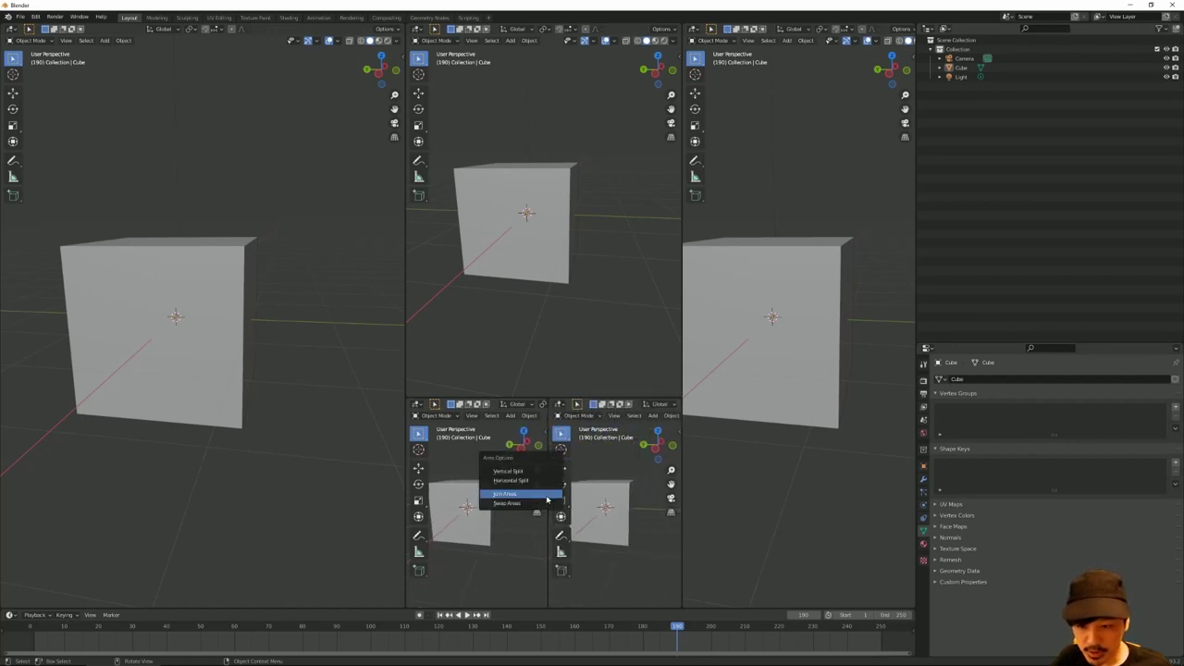
pyautogui.click(546, 499)
pyautogui.click(527, 481)
pyautogui.rightClick(537, 450)
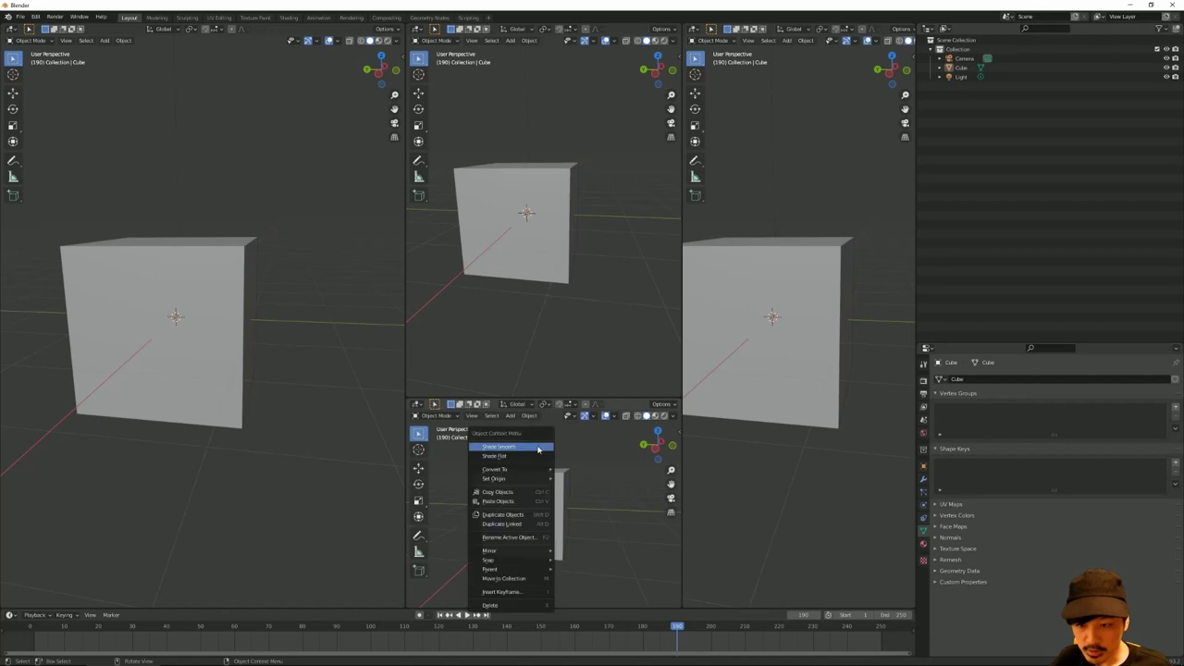
pyautogui.rightClick(537, 397)
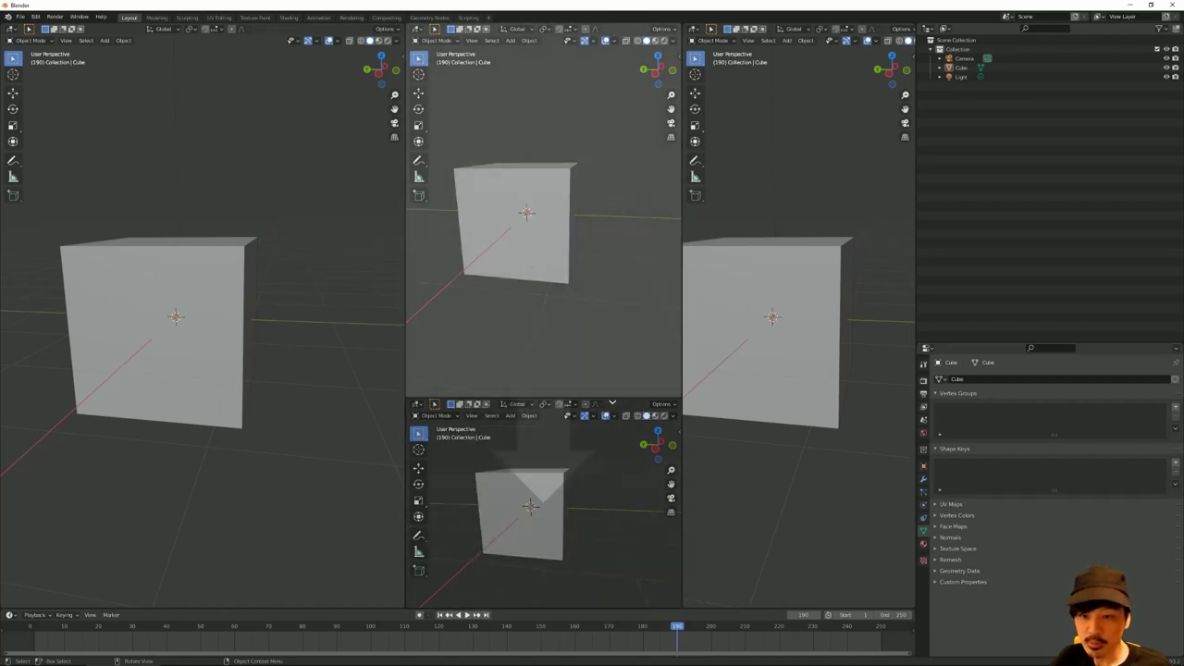
pyautogui.click(605, 430)
# Step: Join the middle view into the right one, then merge the remaining views into one wide view
pyautogui.rightClick(681, 370)
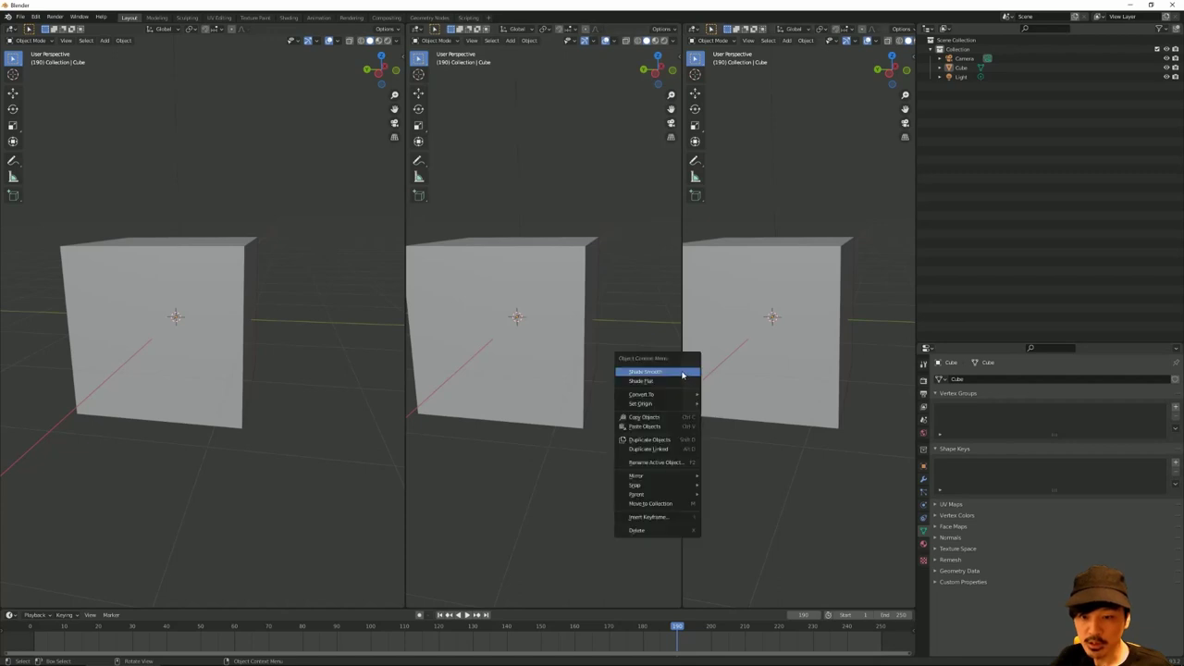
pyautogui.rightClick(683, 319)
pyautogui.click(648, 316)
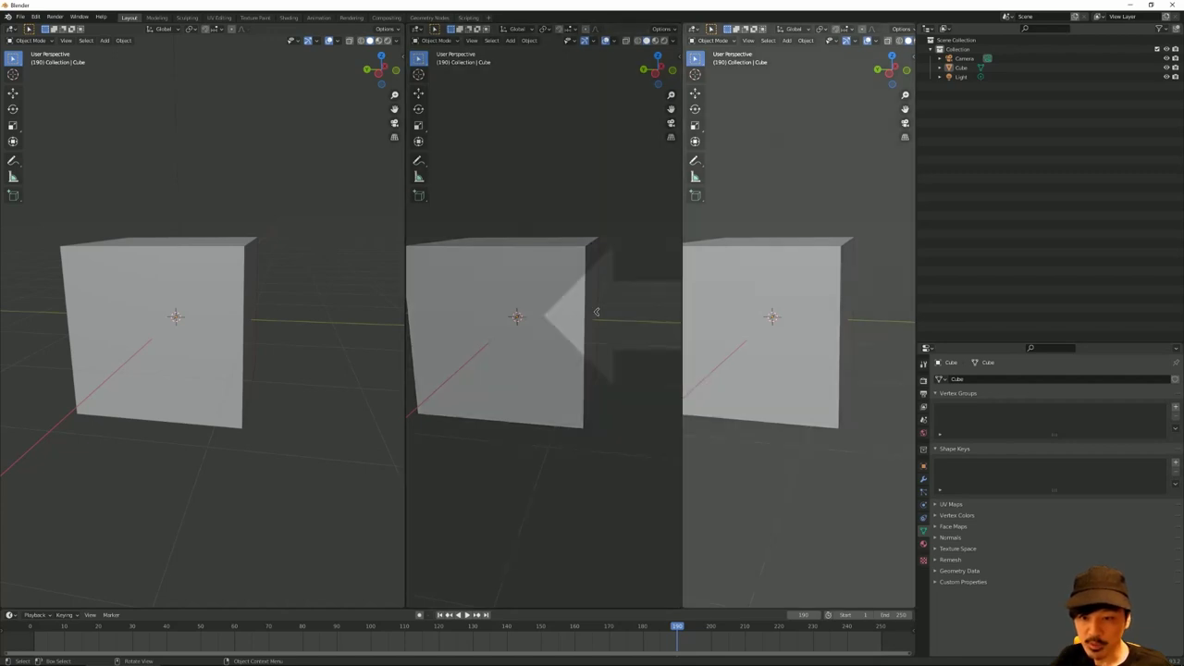
pyautogui.click(518, 333)
pyautogui.rightClick(406, 335)
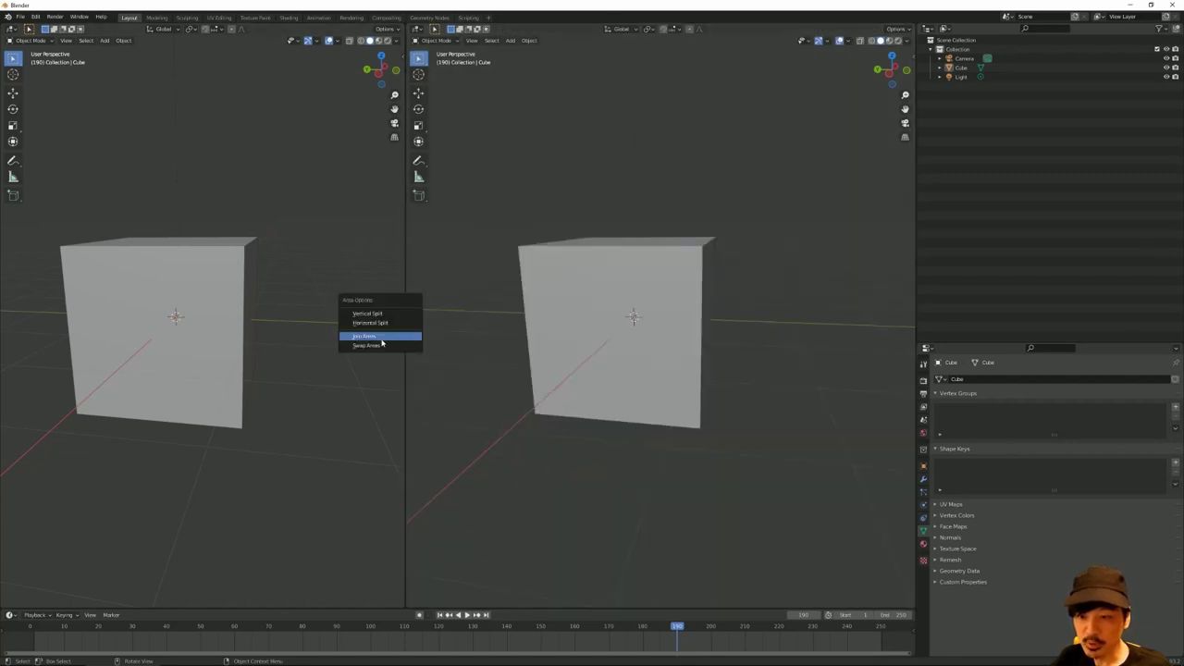
pyautogui.click(382, 338)
pyautogui.click(300, 330)
# Step: Maximize the 3D view with Ctrl+Space, orbit and zoom around the cube, then restore the normal Layout
pyautogui.moveTo(346, 336)
pyautogui.mouseDown(button='middle')
pyautogui.moveTo(312, 315)
pyautogui.moveTo(305, 327)
pyautogui.moveTo(313, 322)
pyautogui.mouseUp(button='middle')
pyautogui.moveTo(216, 312)
pyautogui.mouseDown(button='middle')
pyautogui.moveTo(259, 277)
pyautogui.moveTo(327, 277)
pyautogui.moveTo(310, 293)
pyautogui.mouseUp(button='middle')
pyautogui.hotkey('ctrl', 'space')
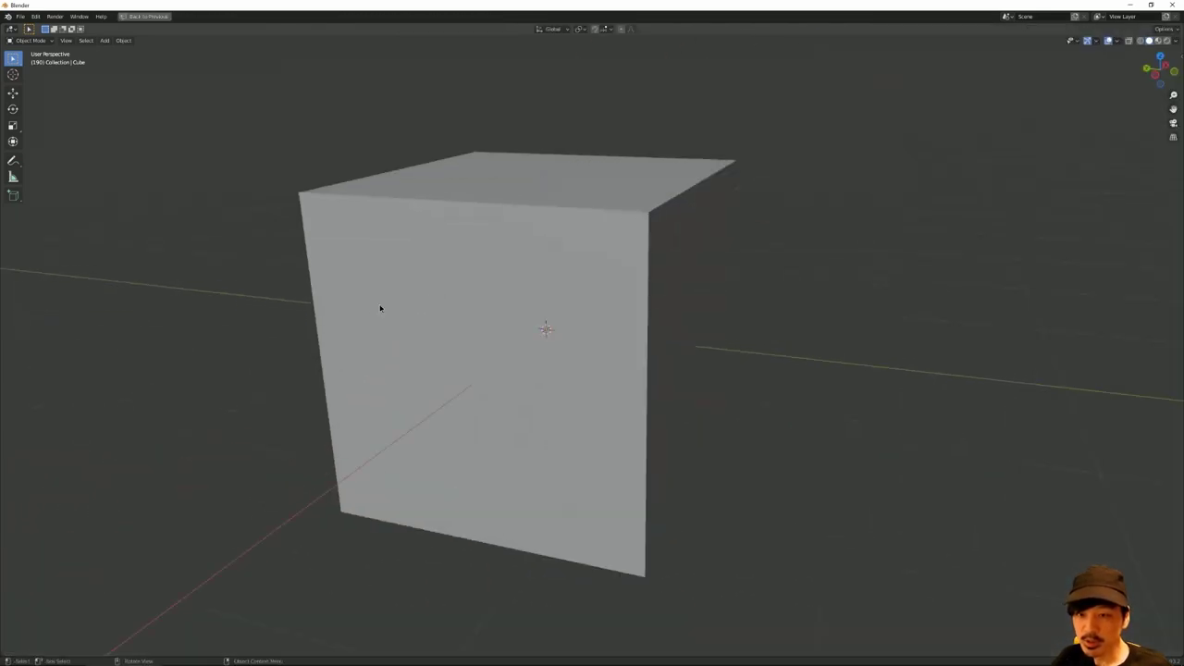
pyautogui.moveTo(381, 309)
pyautogui.mouseDown(button='middle')
pyautogui.moveTo(351, 301)
pyautogui.moveTo(413, 240)
pyautogui.moveTo(367, 296)
pyautogui.mouseUp(button='middle')
pyautogui.scroll(-5, 369, 291)
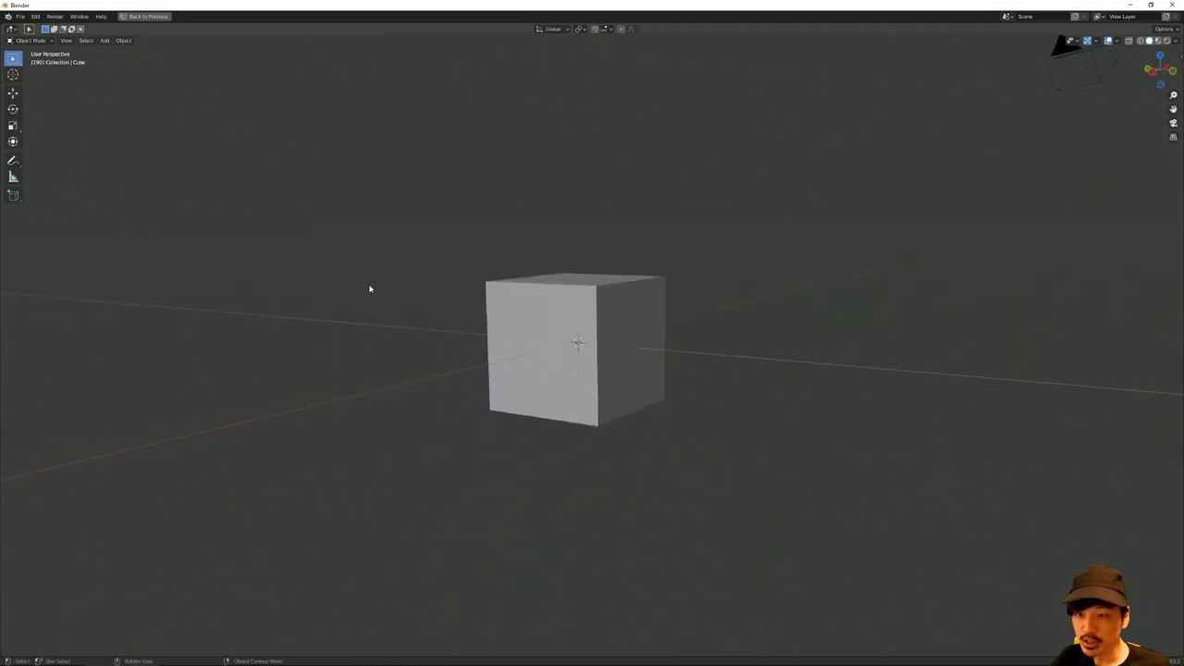
pyautogui.scroll(2, 370, 286)
pyautogui.scroll(1, 374, 281)
pyautogui.hotkey('ctrl', 'space')
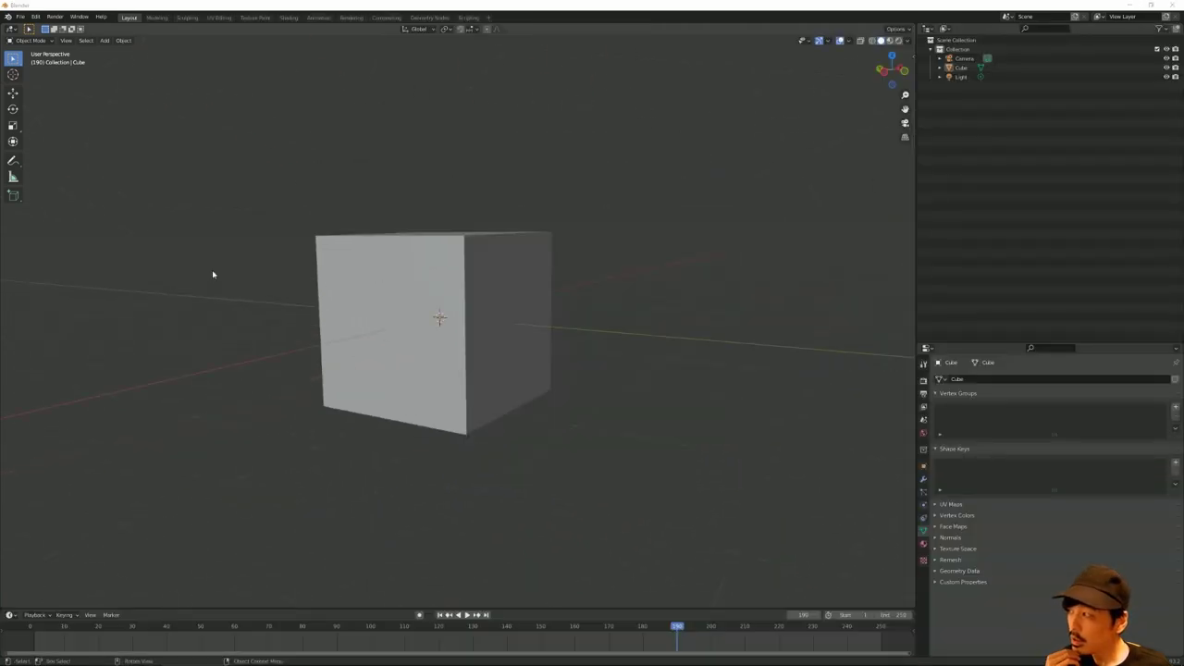
# Step: Select the cube and zoom the view to it with View > Frame Selected
pyautogui.moveTo(287, 289)
pyautogui.mouseDown(button='middle')
pyautogui.moveTo(303, 281)
pyautogui.moveTo(328, 300)
pyautogui.mouseUp(button='middle')
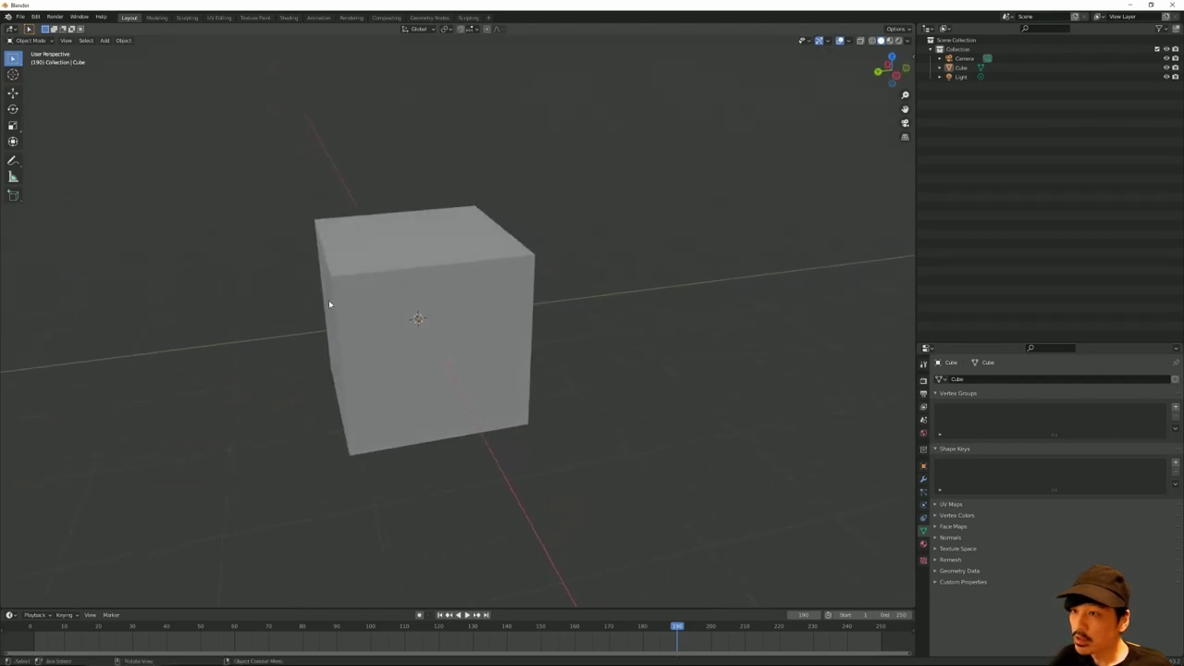
pyautogui.moveTo(170, 213); pyautogui.dragTo(67, 47, button='middle')
pyautogui.click(66, 40)
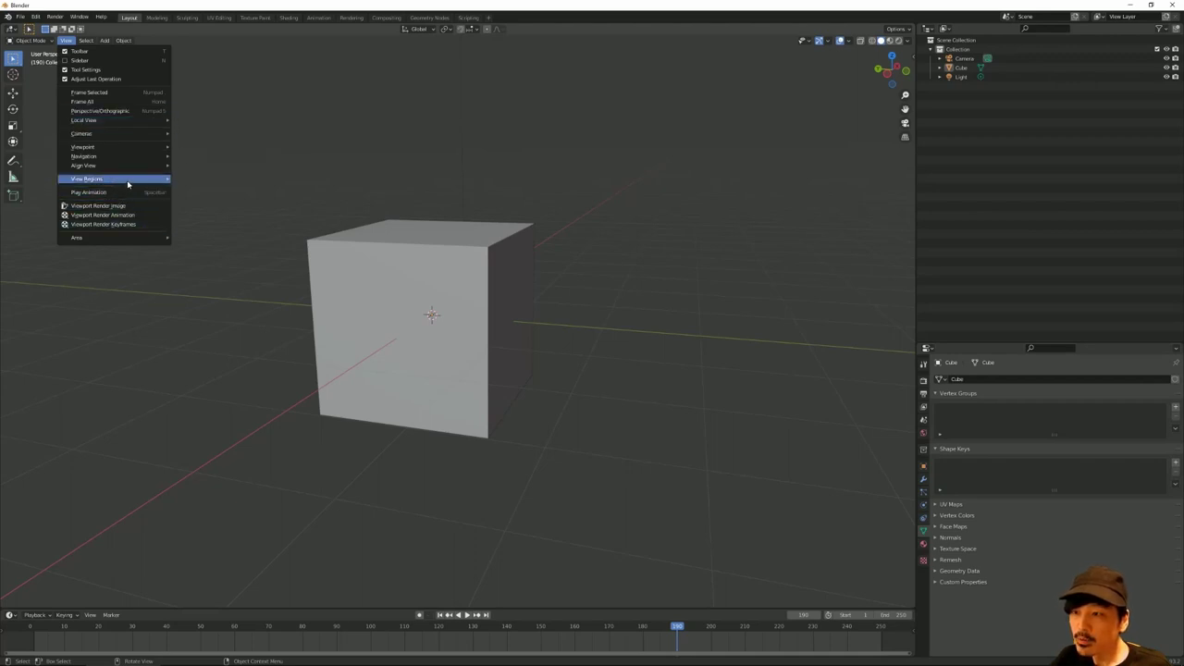
pyautogui.moveTo(81, 133)
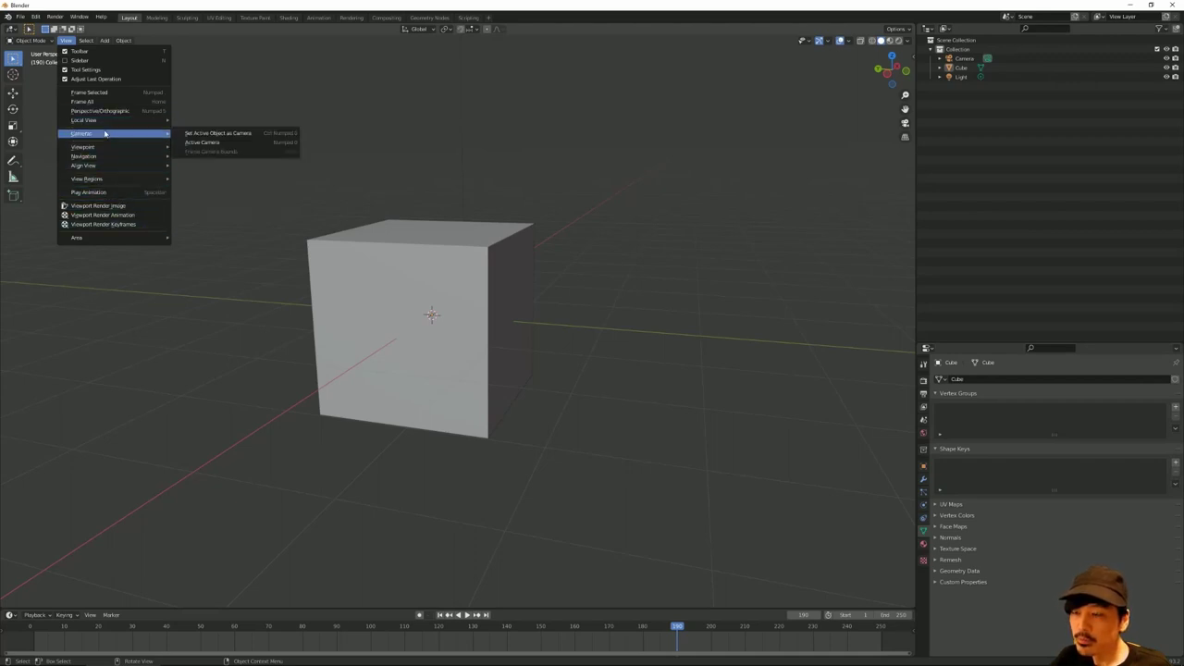
pyautogui.click(377, 272)
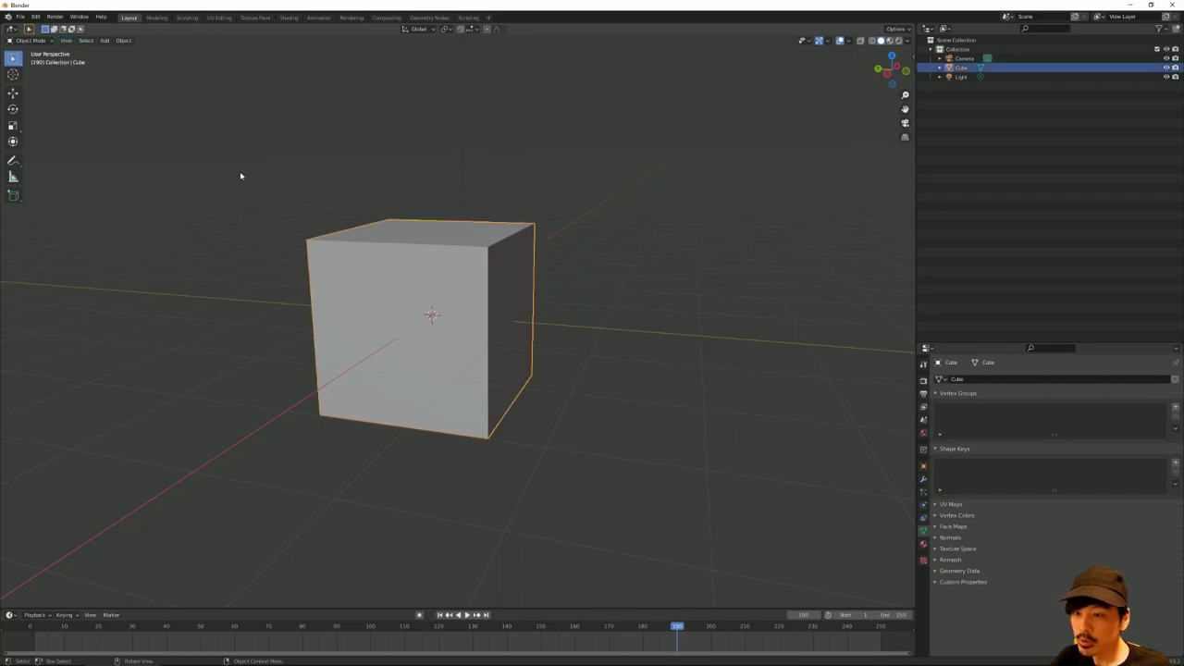
pyautogui.press('KP_Decimal')
pyautogui.click(64, 41)
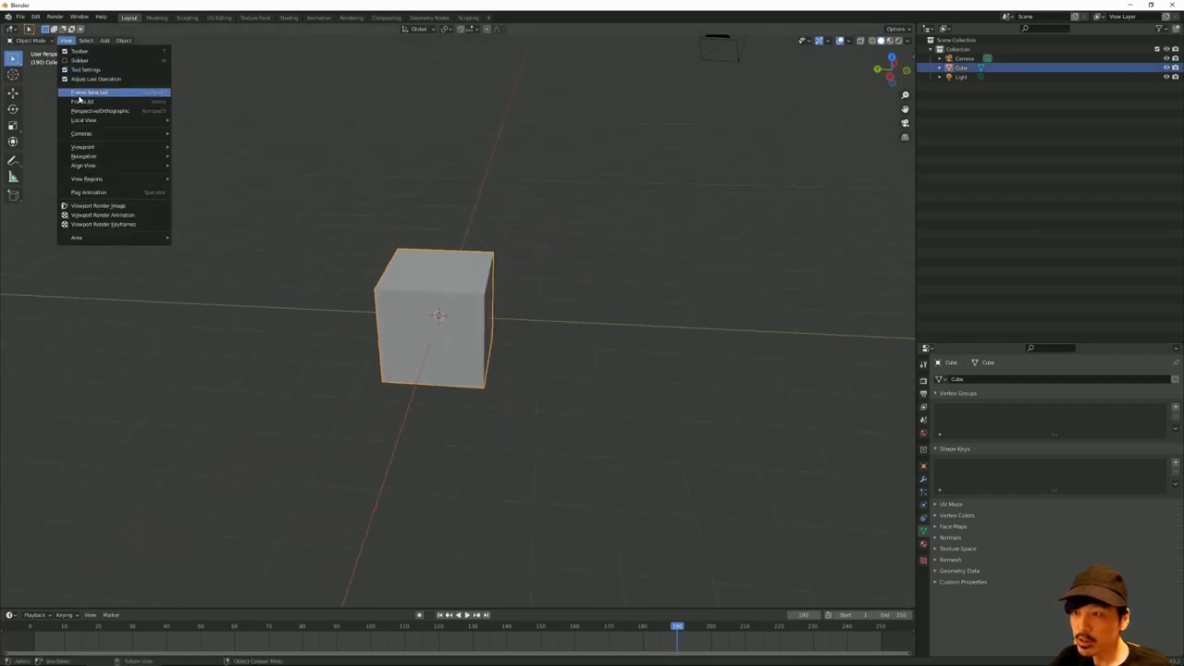
pyautogui.click(80, 92)
# Step: Zoom out, frame the selected cube again, and orbit slightly around it
pyautogui.scroll(-2, 319, 211)
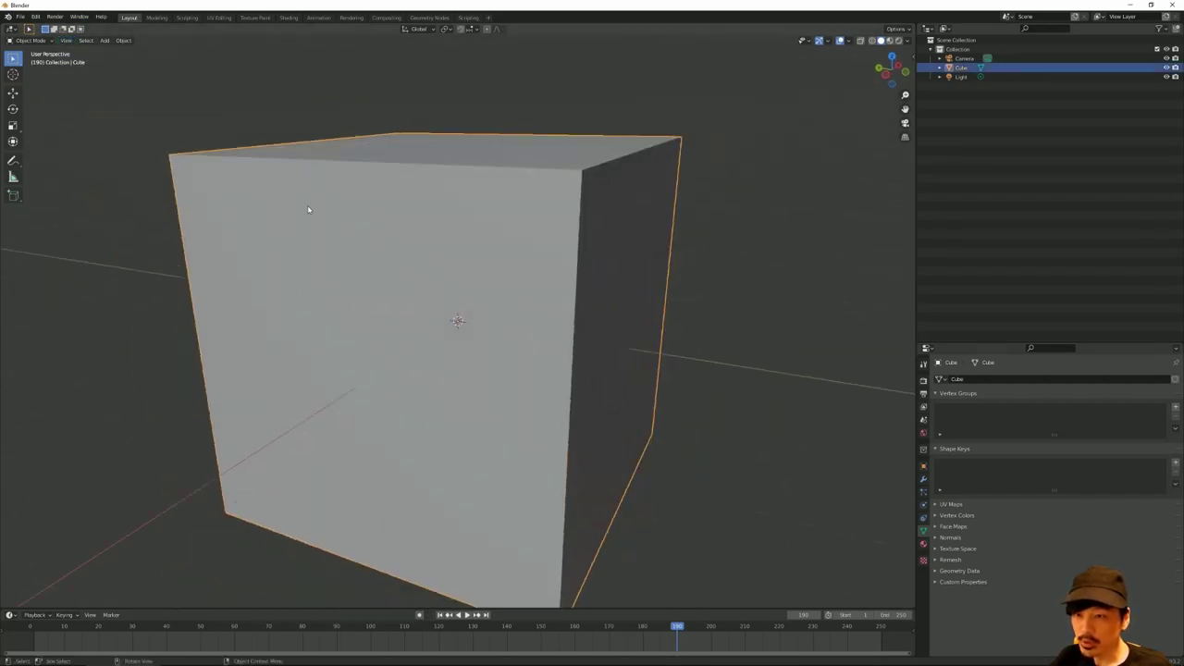
pyautogui.scroll(-1, 309, 203)
pyautogui.scroll(-2, 309, 207)
pyautogui.scroll(-4, 308, 211)
pyautogui.scroll(-3, 308, 210)
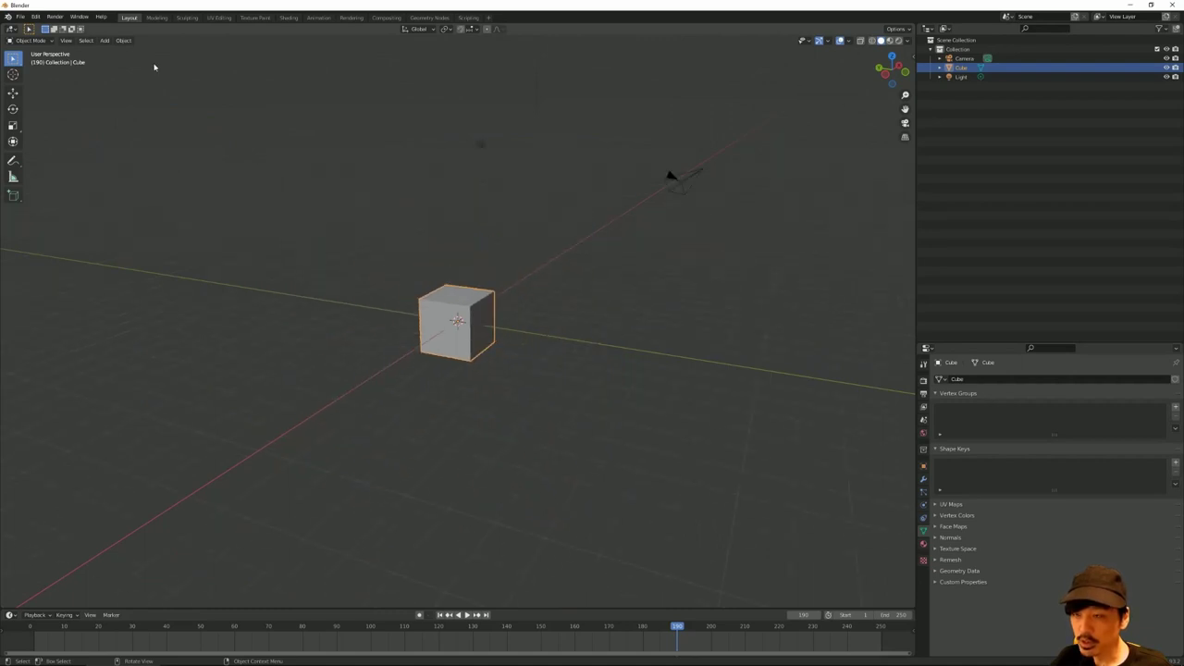
pyautogui.click(39, 42)
pyautogui.click(65, 41)
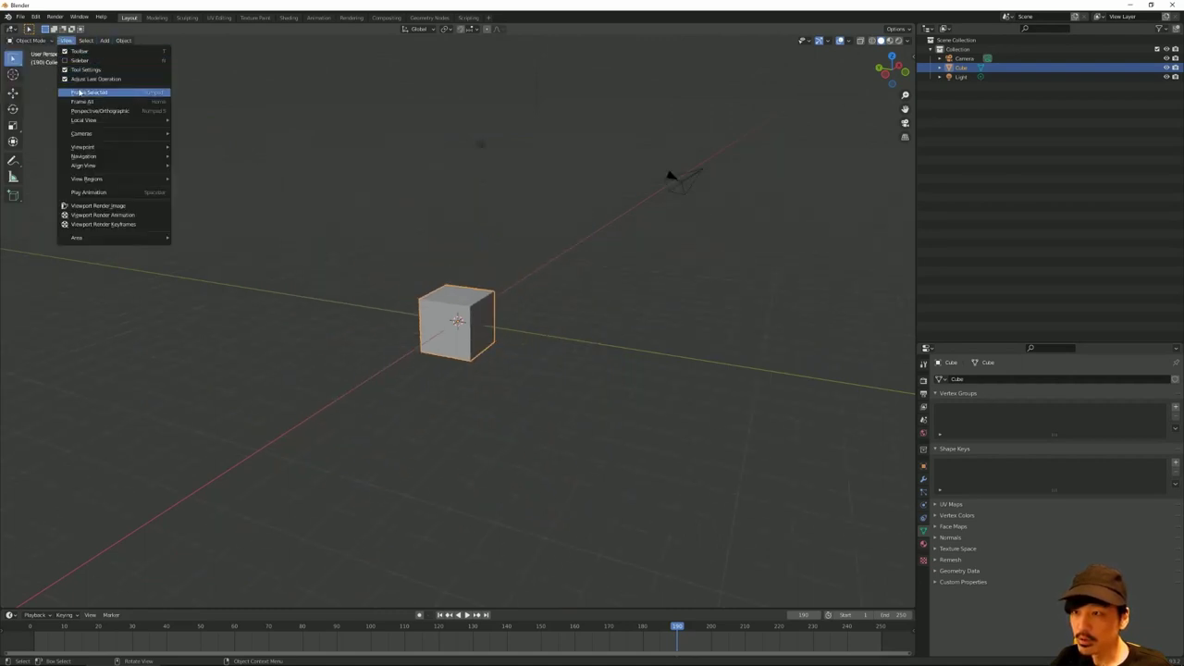
pyautogui.click(80, 93)
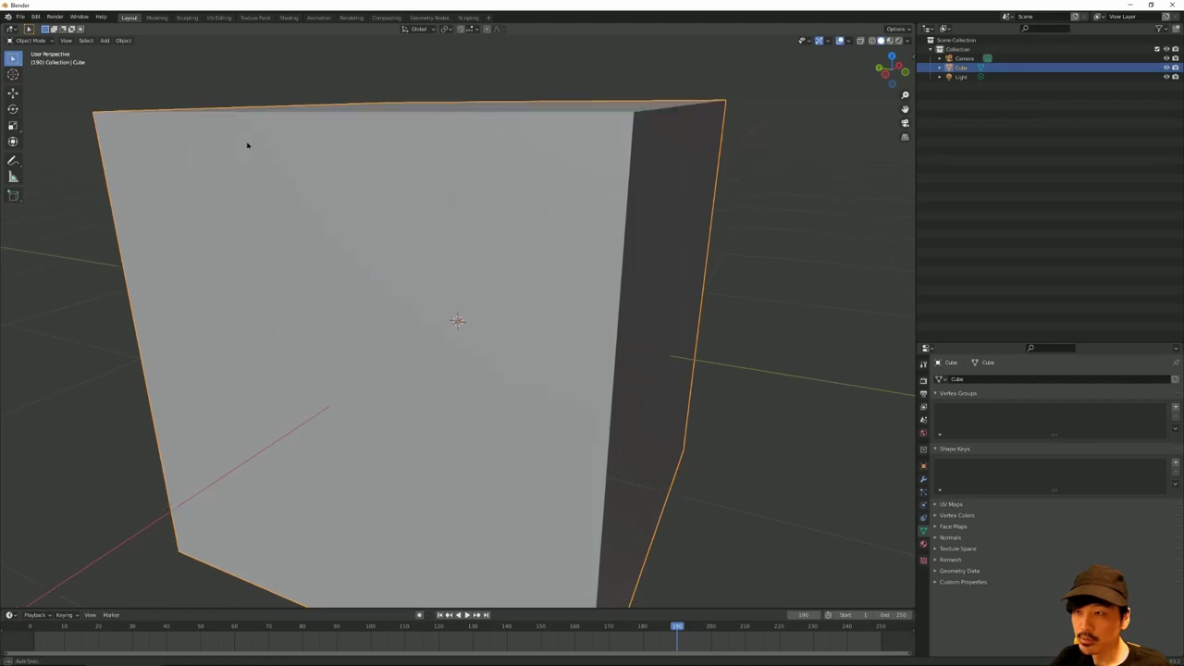
pyautogui.scroll(-2, 167, 111)
pyautogui.scroll(-5, 168, 113)
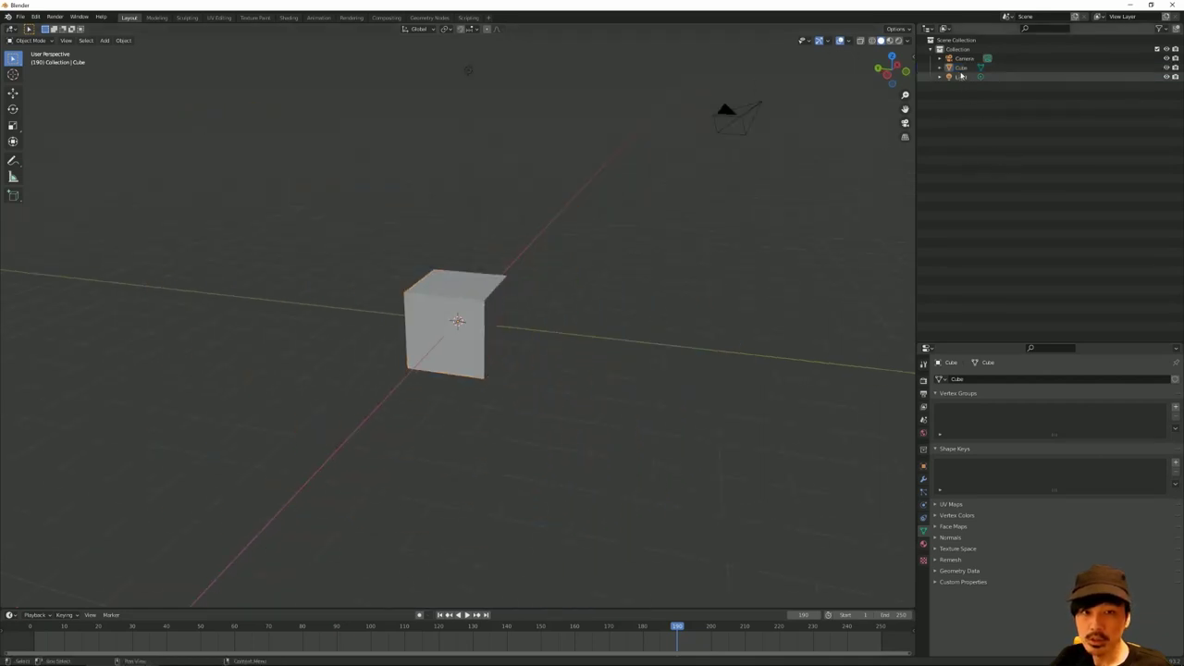
pyautogui.moveTo(792, 115)
pyautogui.mouseDown(button='middle')
pyautogui.moveTo(648, 192)
pyautogui.moveTo(563, 260)
pyautogui.mouseUp(button='middle')
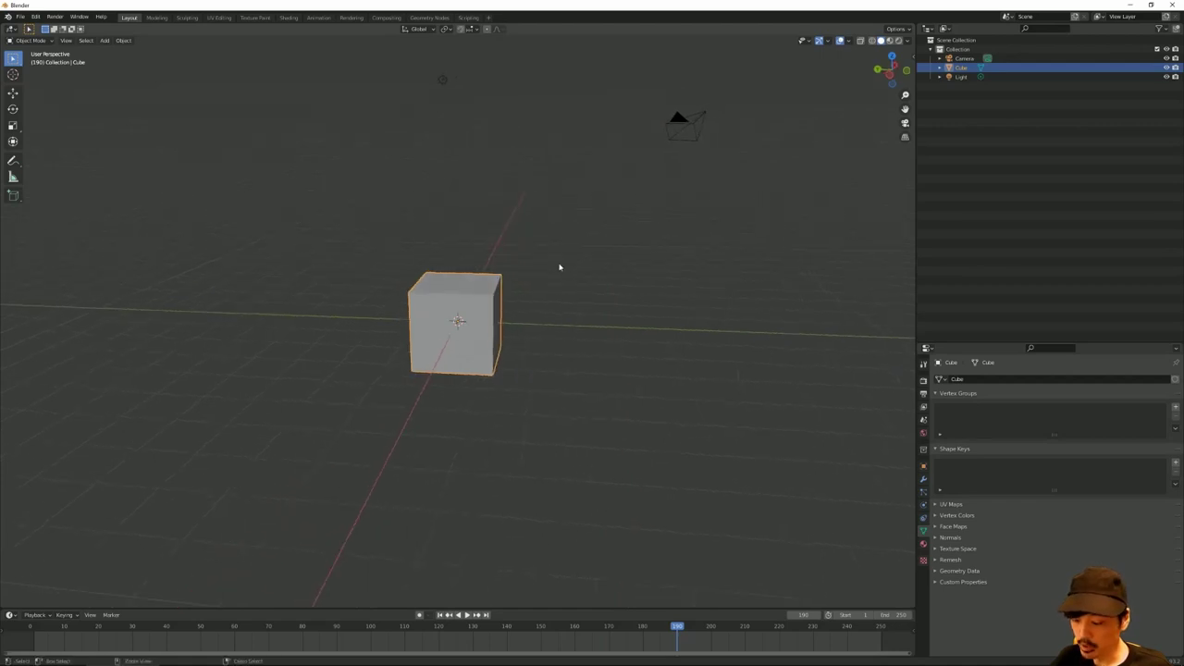
# Step: Copy-paste the cube and move the Cube.001 copy beside the original
pyautogui.hotkey('ctrl', 'c')
pyautogui.hotkey('ctrl', 'v')
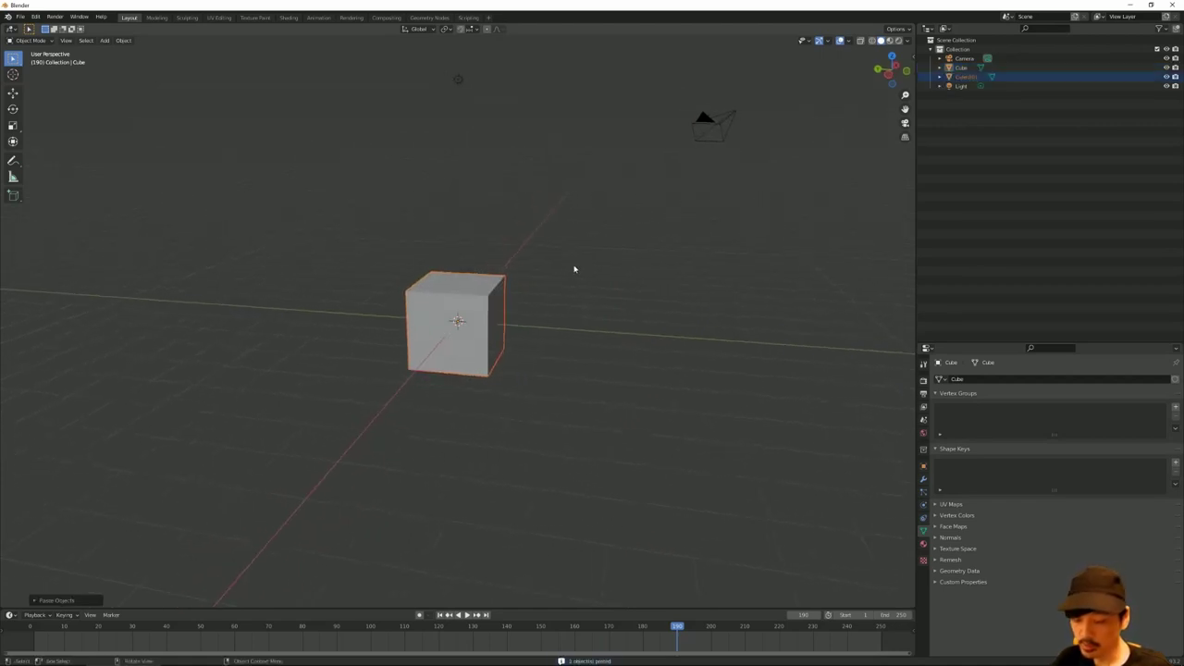
pyautogui.press('g')
pyautogui.click(718, 279)
pyautogui.moveTo(545, 204)
pyautogui.mouseDown(button='middle')
pyautogui.moveTo(521, 201)
pyautogui.moveTo(560, 248)
pyautogui.moveTo(577, 238)
pyautogui.mouseUp(button='middle')
# Step: Try click and box selection on the cubes and light, then frame the left cube
pyautogui.click(532, 290)
pyautogui.click(444, 237)
pyautogui.moveTo(444, 237); pyautogui.dragTo(290, 171, button='middle')
pyautogui.moveTo(290, 169); pyautogui.dragTo(560, 317)
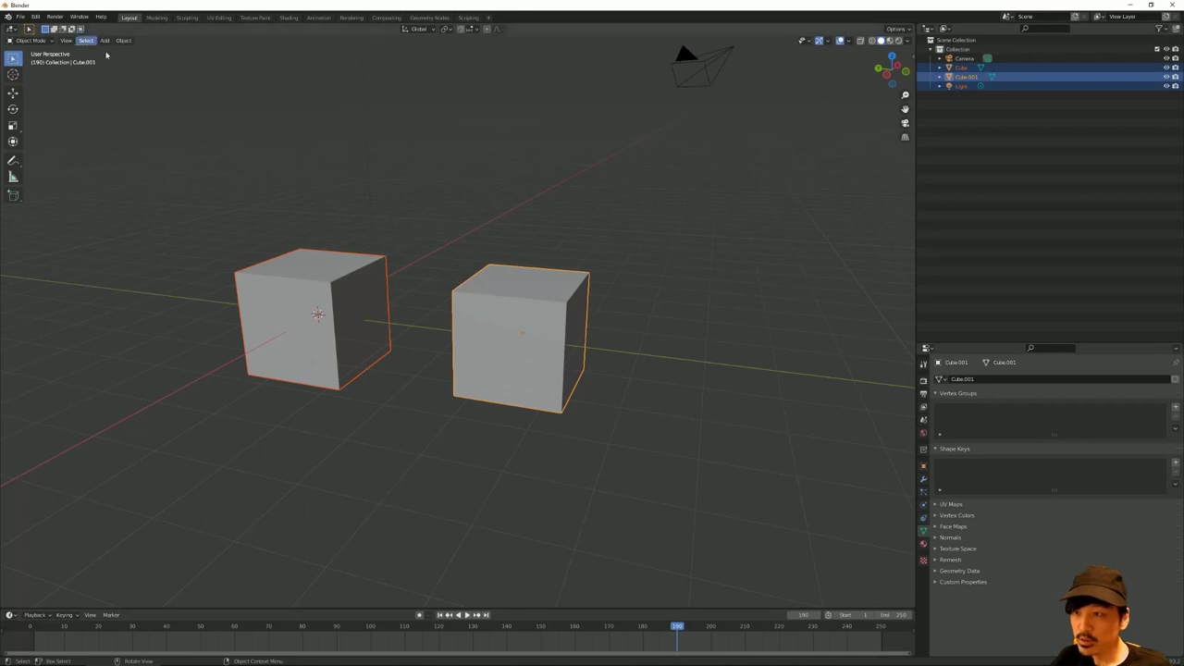
pyautogui.click(280, 261)
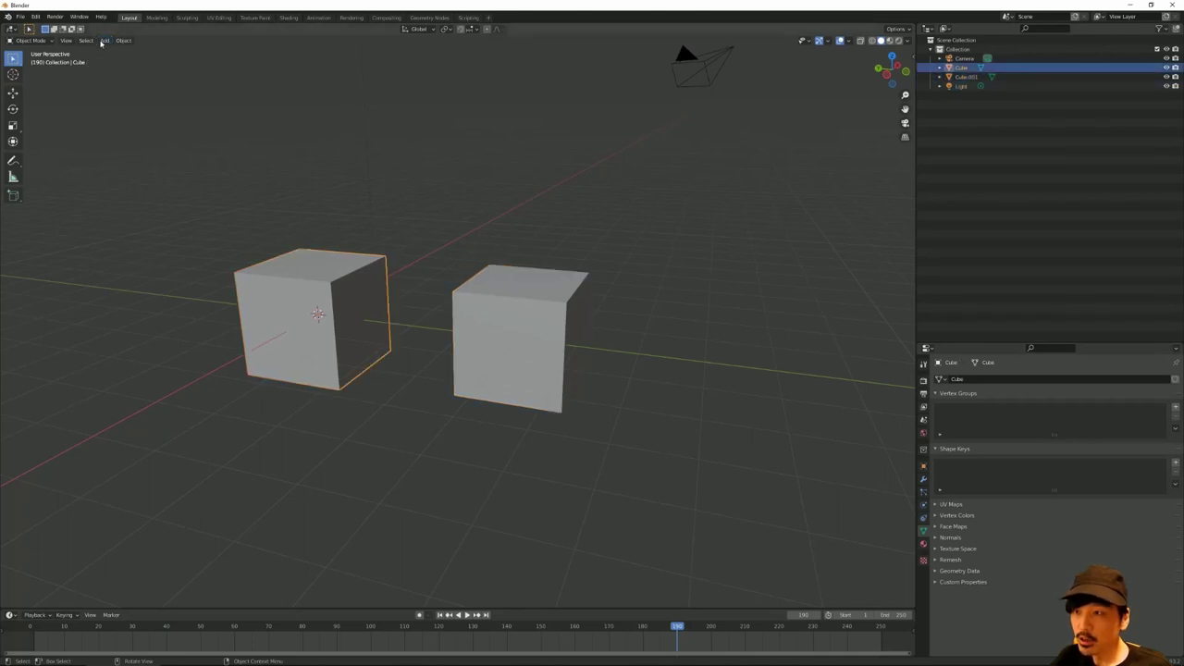
pyautogui.click(66, 41)
pyautogui.click(88, 91)
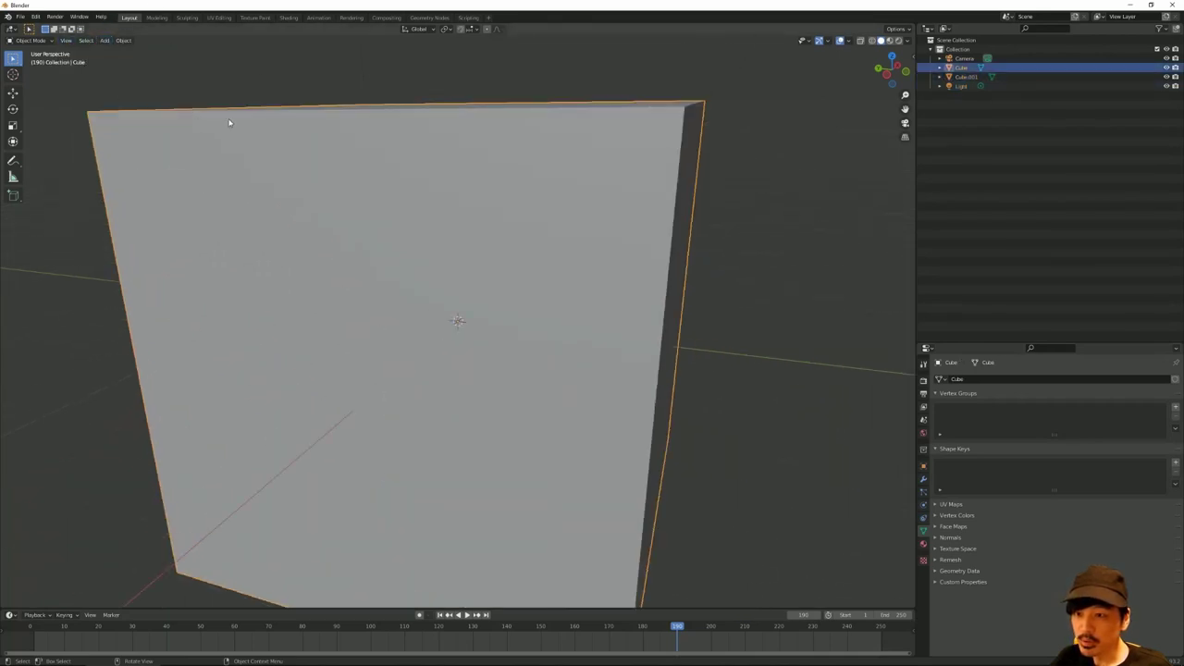
pyautogui.scroll(-5, 249, 127)
pyautogui.click(318, 185)
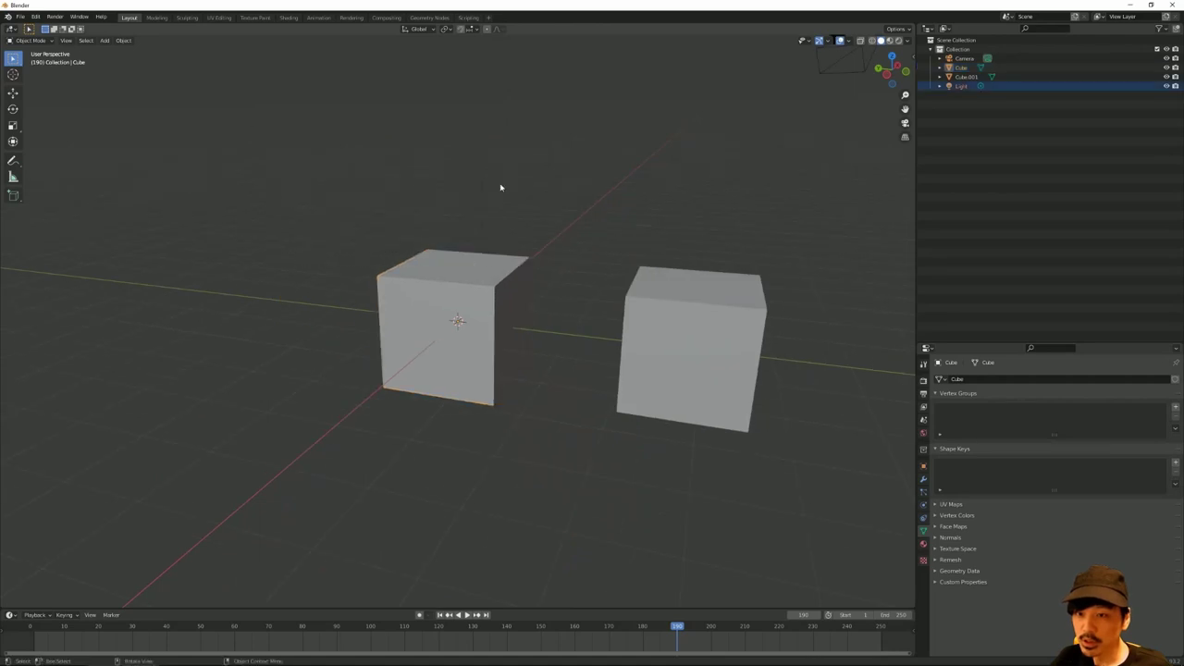
# Step: Frame all objects, click the camera and each cube, then clear the selection
pyautogui.click(65, 40)
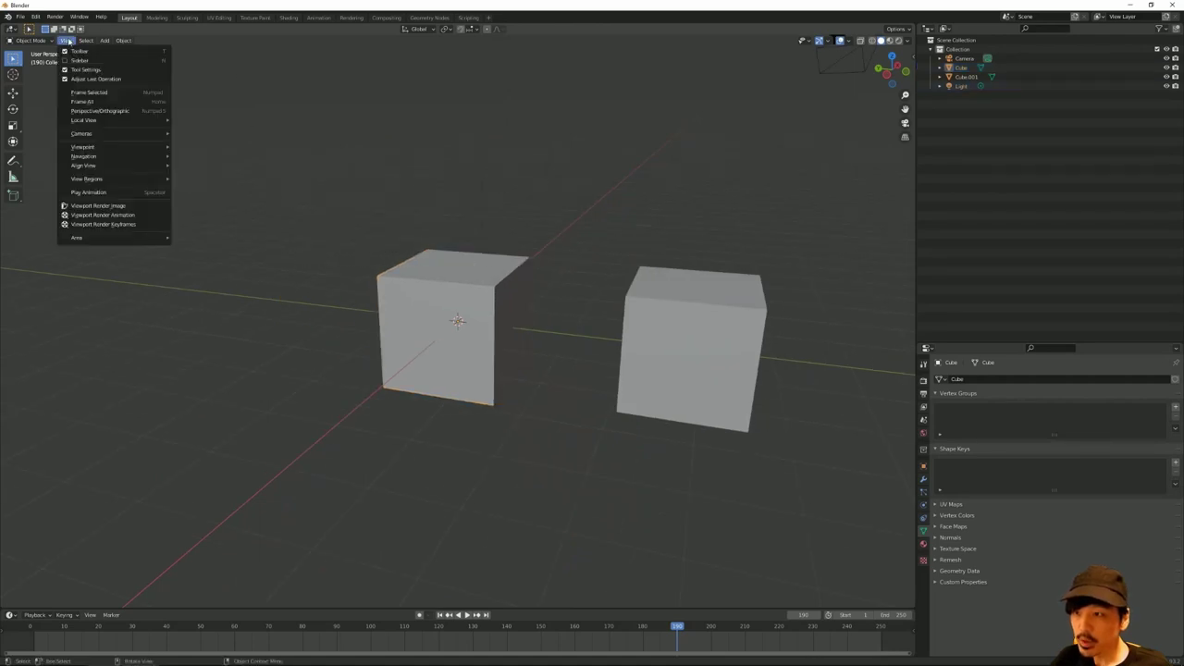
pyautogui.click(91, 107)
pyautogui.click(603, 229)
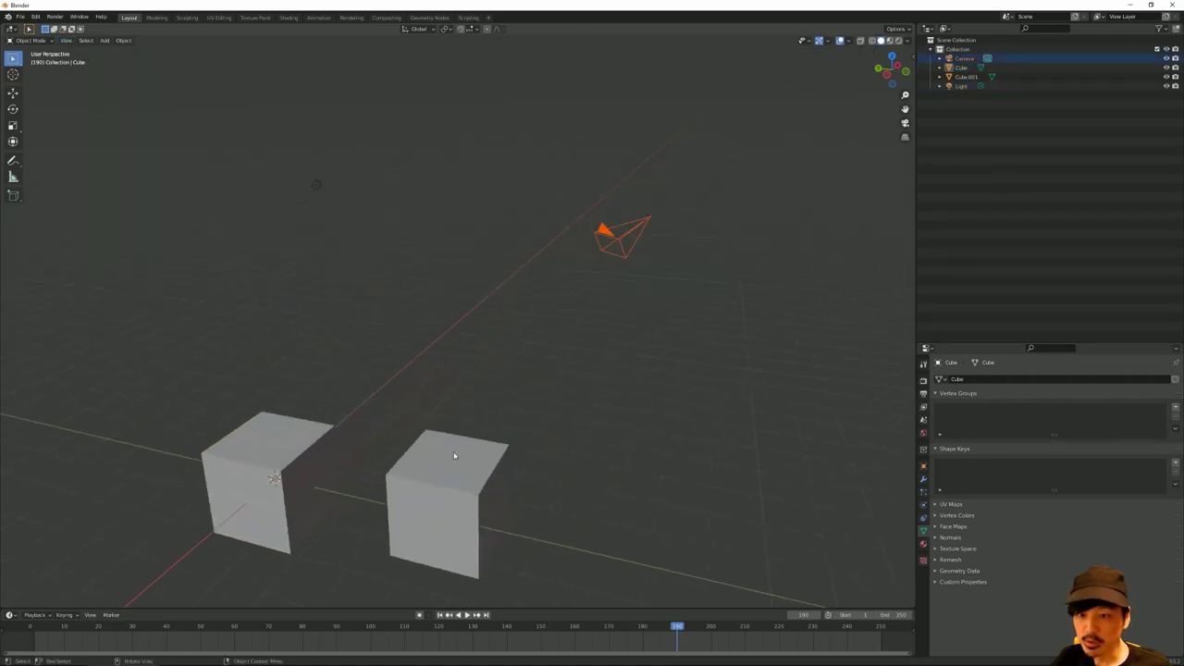
pyautogui.click(449, 453)
pyautogui.click(310, 423)
pyautogui.moveTo(290, 158); pyautogui.dragTo(404, 275)
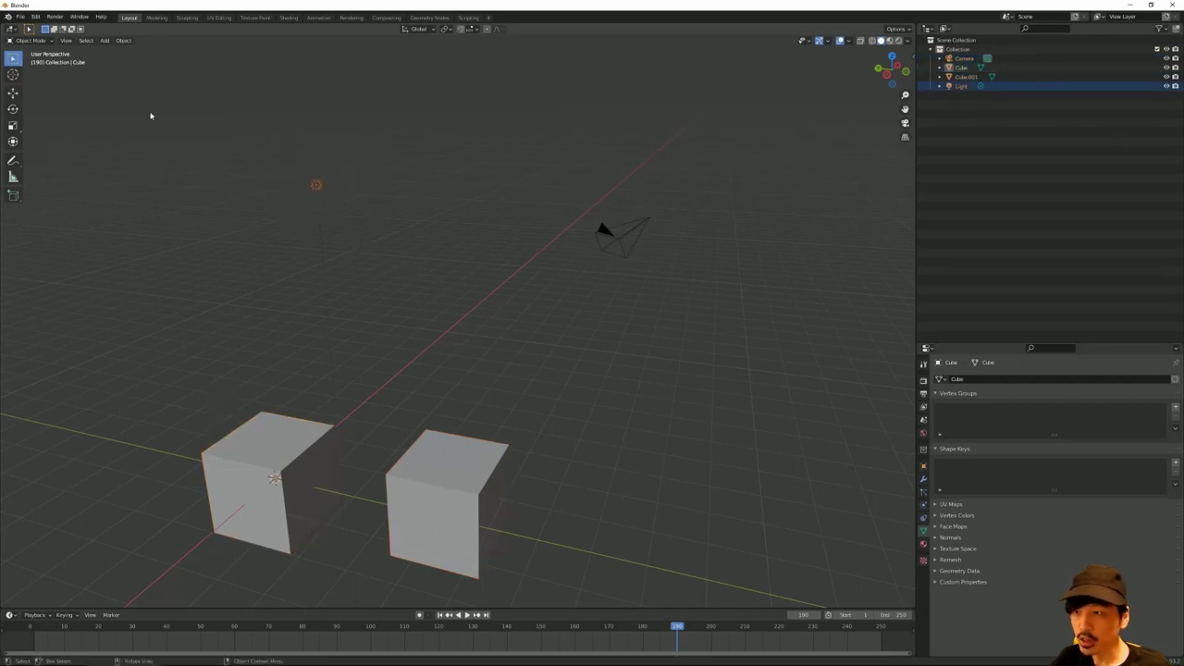
# Step: Rotate the view slightly and open the viewport View menu to its Area options
pyautogui.click(66, 41)
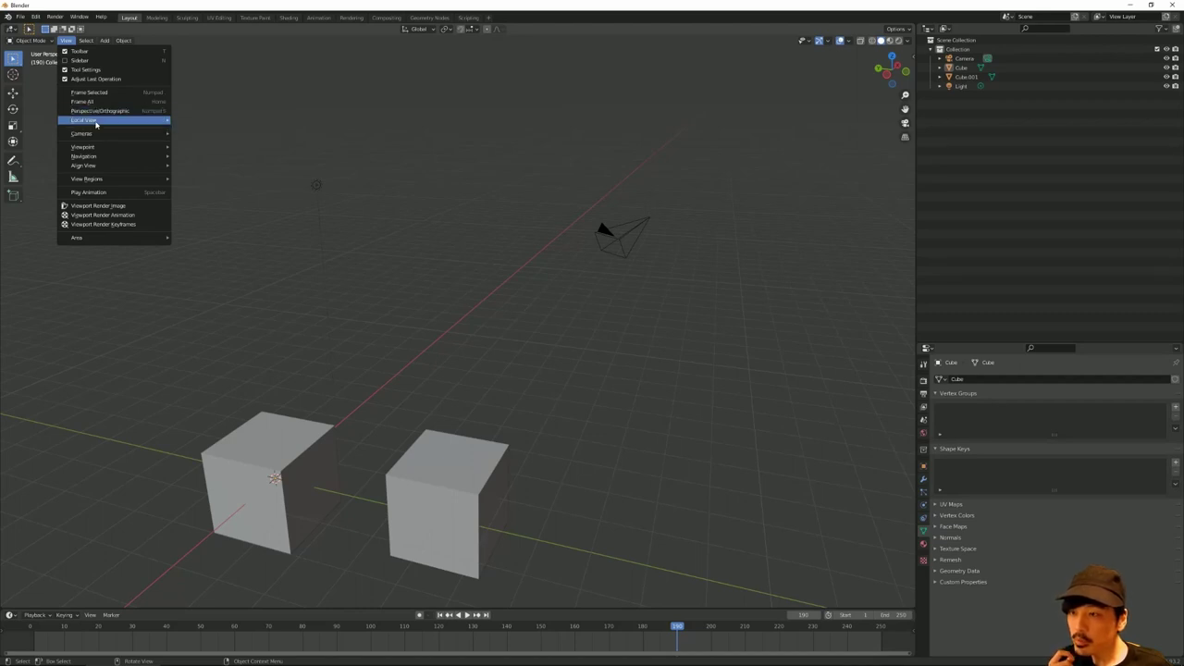
pyautogui.moveTo(318, 302); pyautogui.dragTo(311, 221, button='middle')
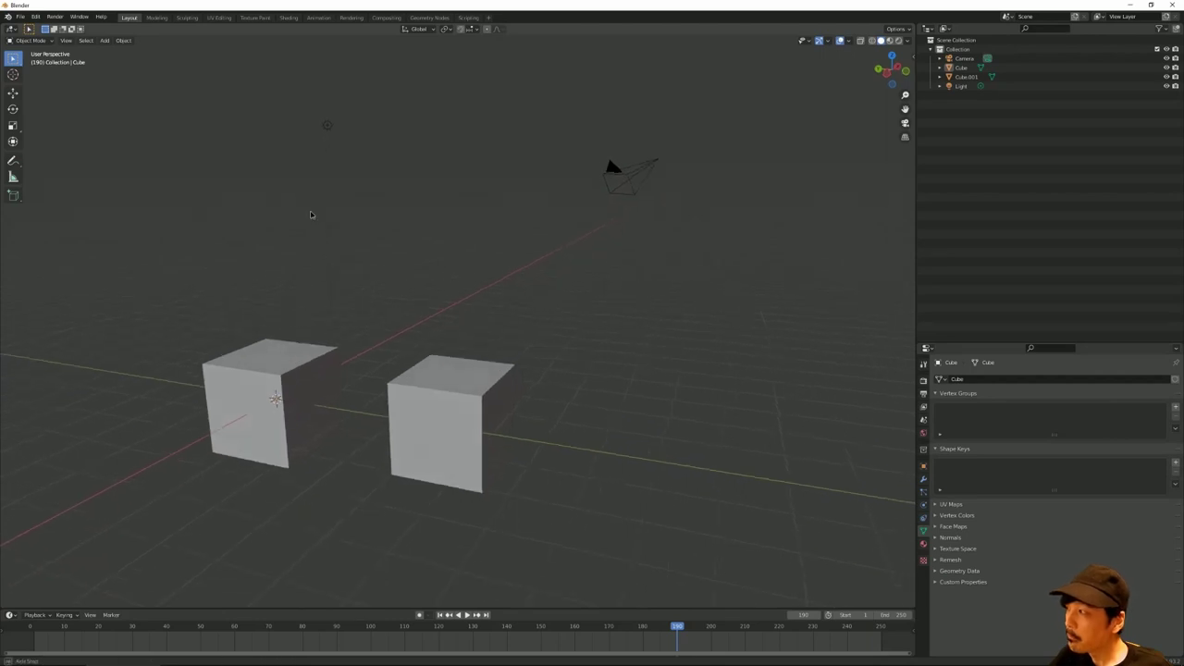
pyautogui.click(69, 42)
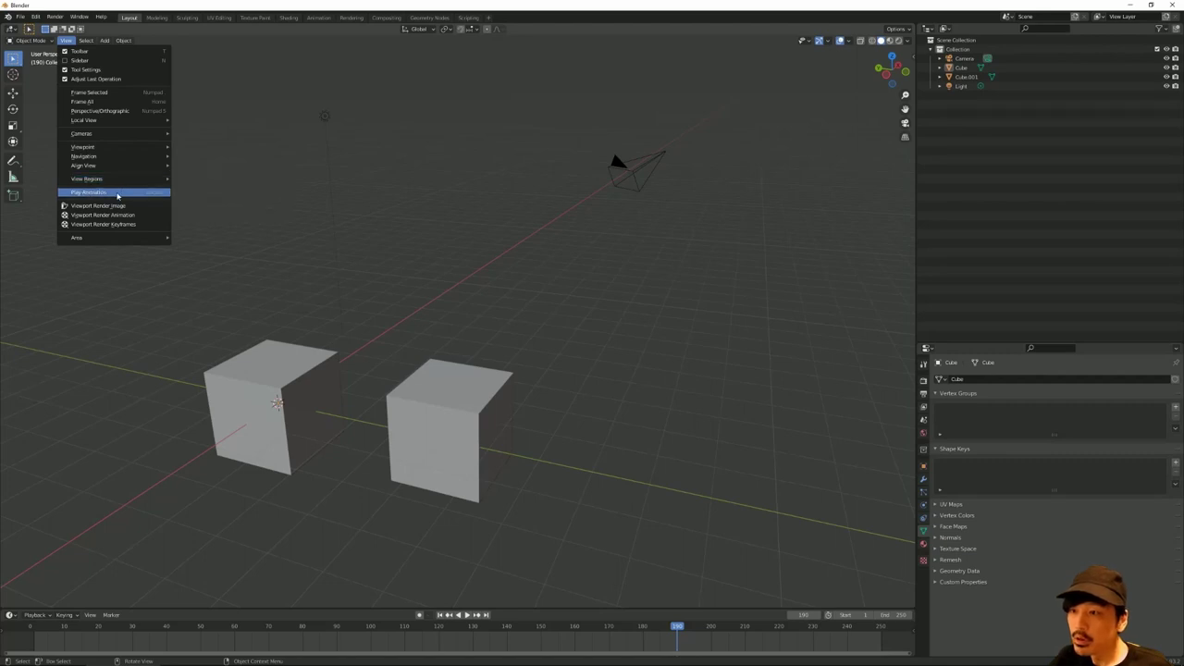
pyautogui.moveTo(111, 237)
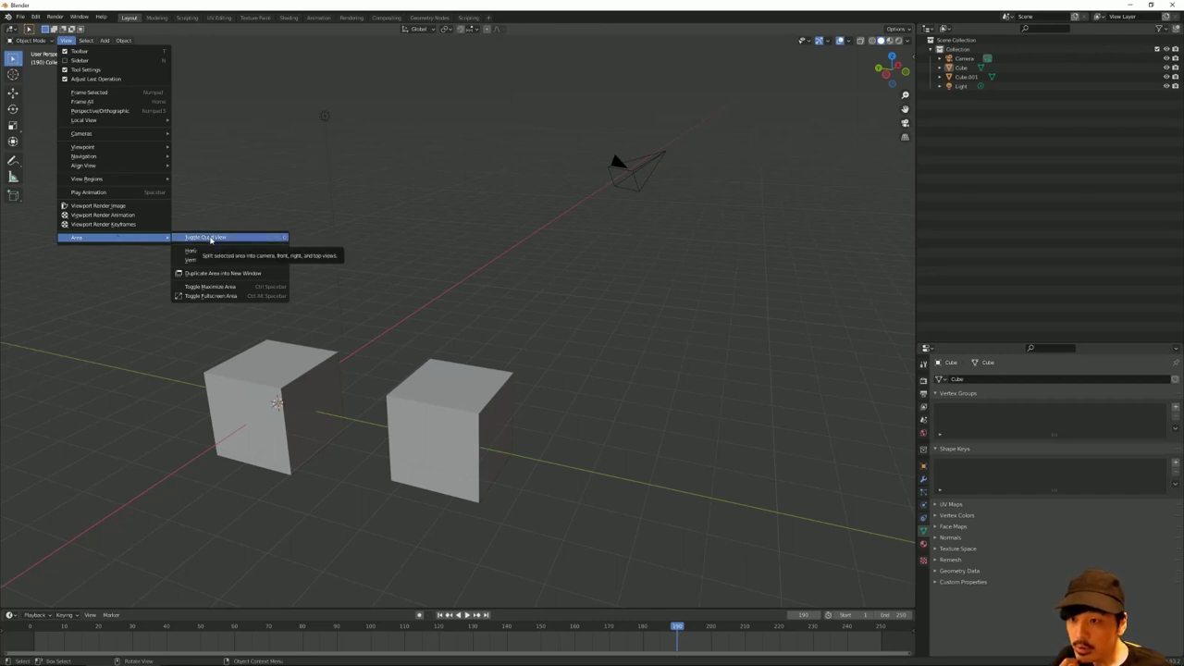
# Step: Turn on Toggle Quad View, orbit its perspective quadrant, then reopen View to switch it off
pyautogui.click(211, 240)
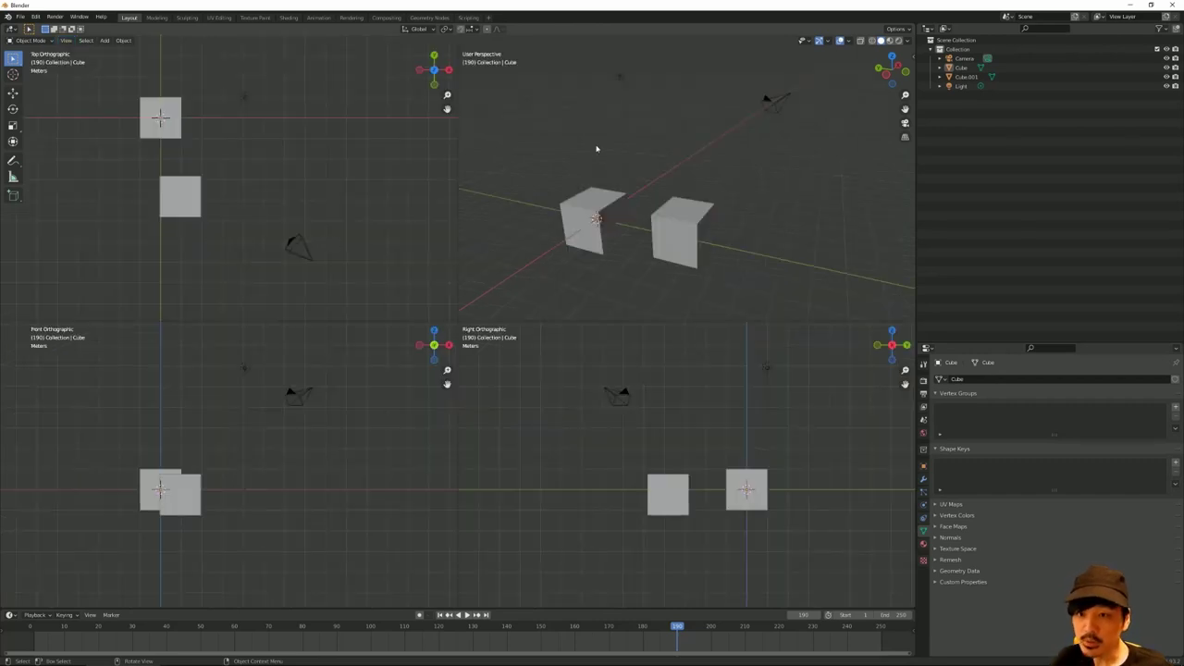
pyautogui.moveTo(599, 116)
pyautogui.mouseDown(button='middle')
pyautogui.moveTo(616, 86)
pyautogui.moveTo(629, 111)
pyautogui.mouseUp(button='middle')
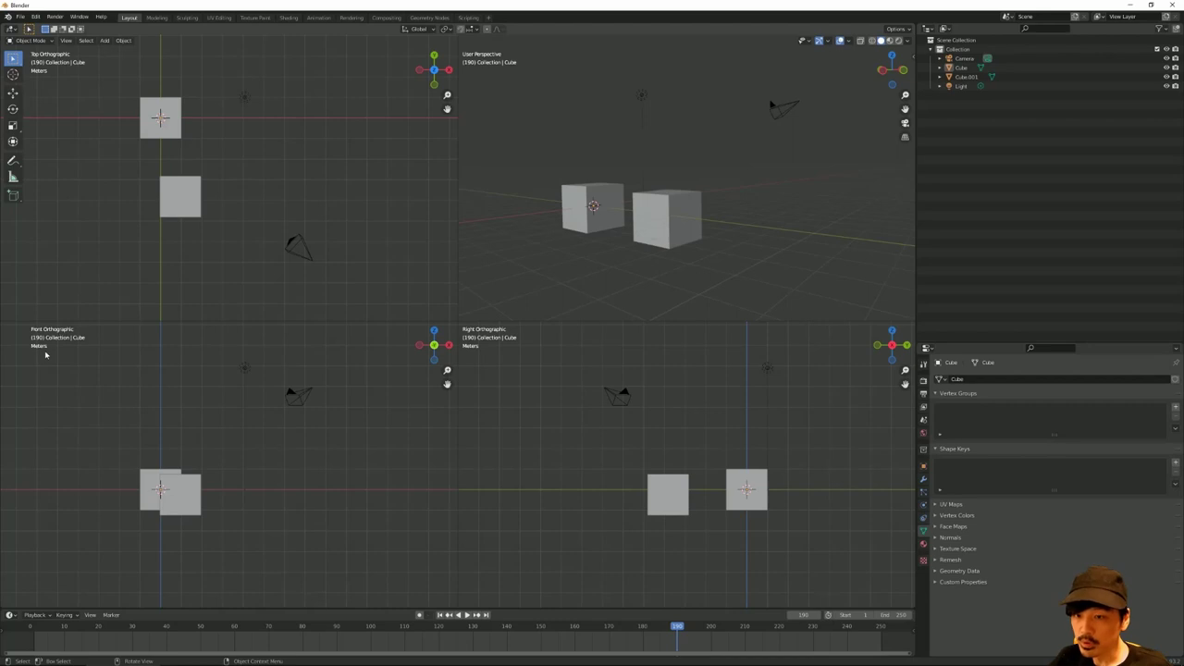
pyautogui.moveTo(500, 296); pyautogui.dragTo(506, 250, button='middle')
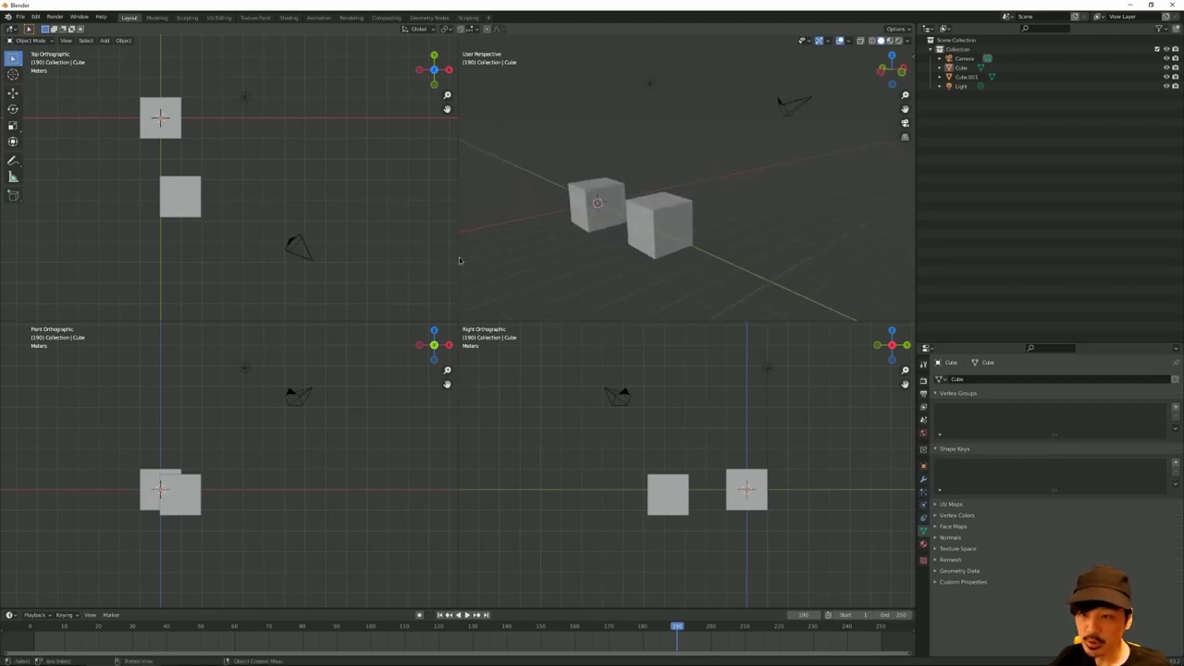
pyautogui.moveTo(459, 266); pyautogui.dragTo(535, 223, button='middle')
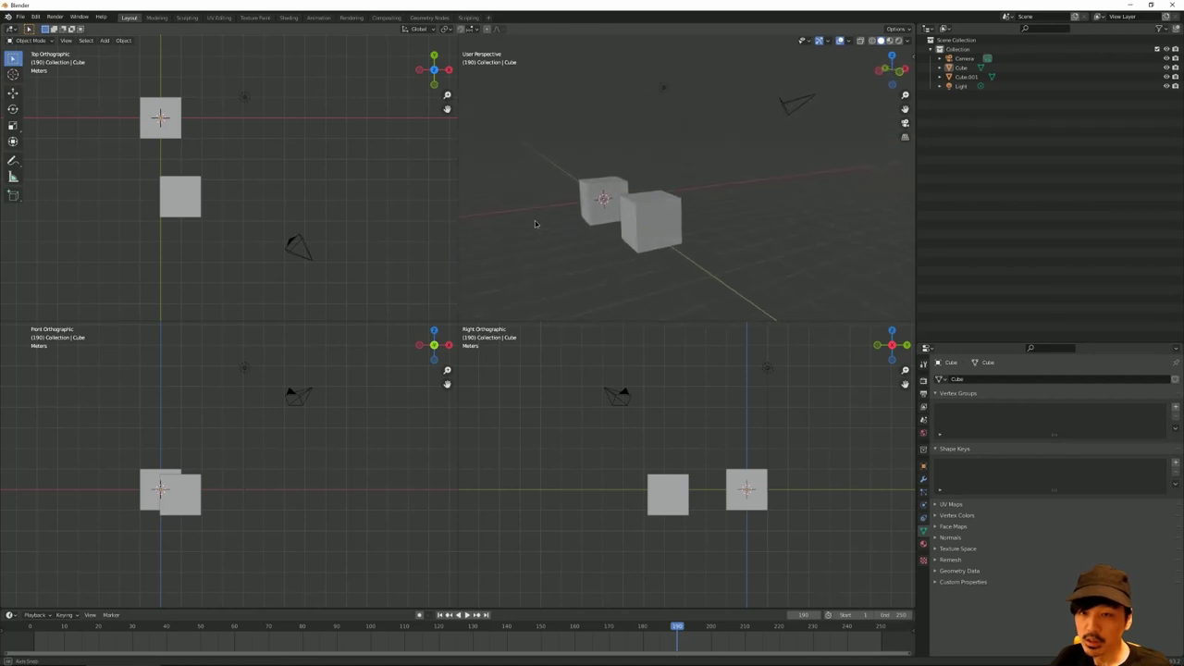
pyautogui.click(43, 43)
pyautogui.click(69, 41)
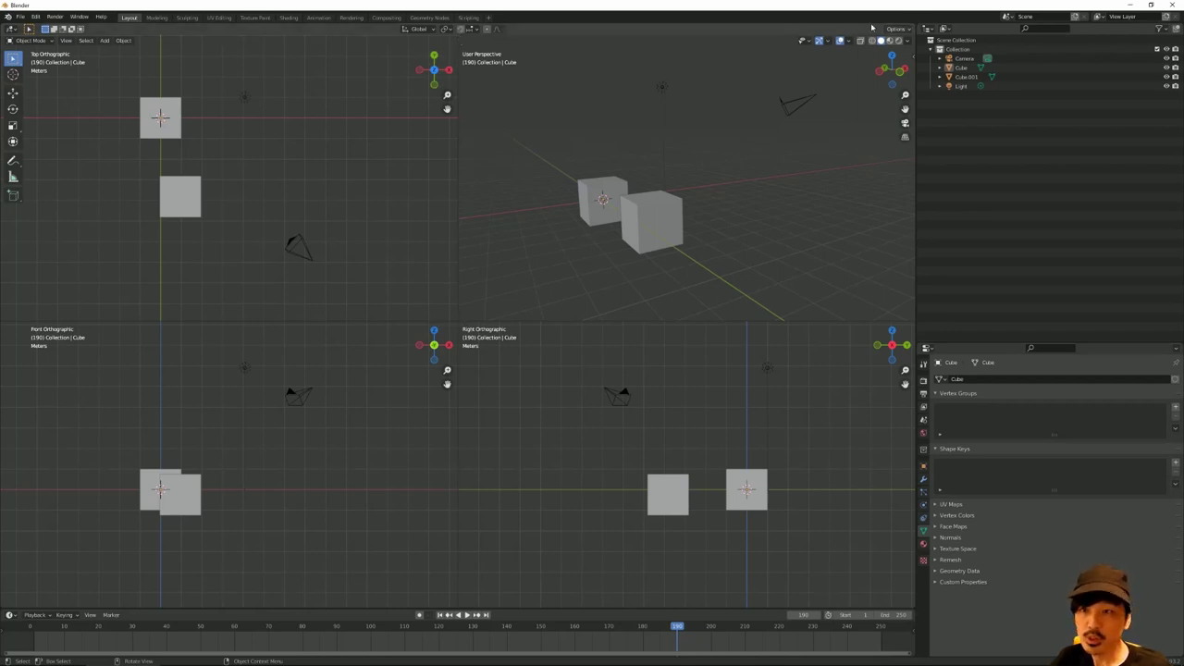
pyautogui.moveTo(595, 151); pyautogui.dragTo(556, 176, button='middle')
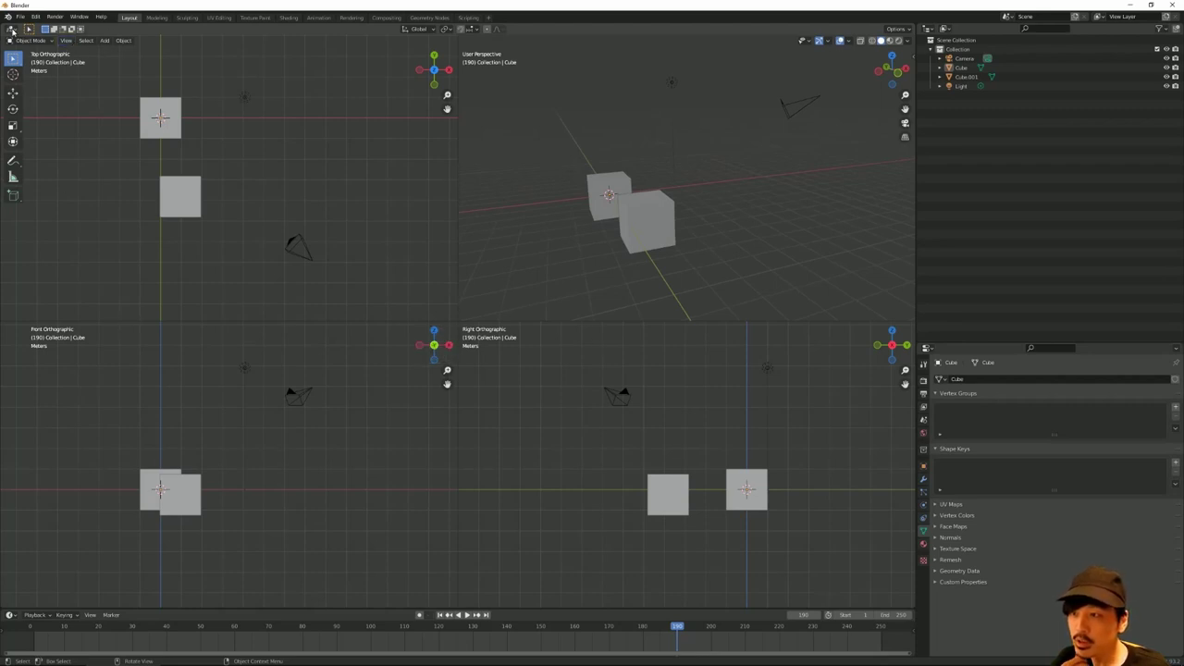
pyautogui.click(66, 41)
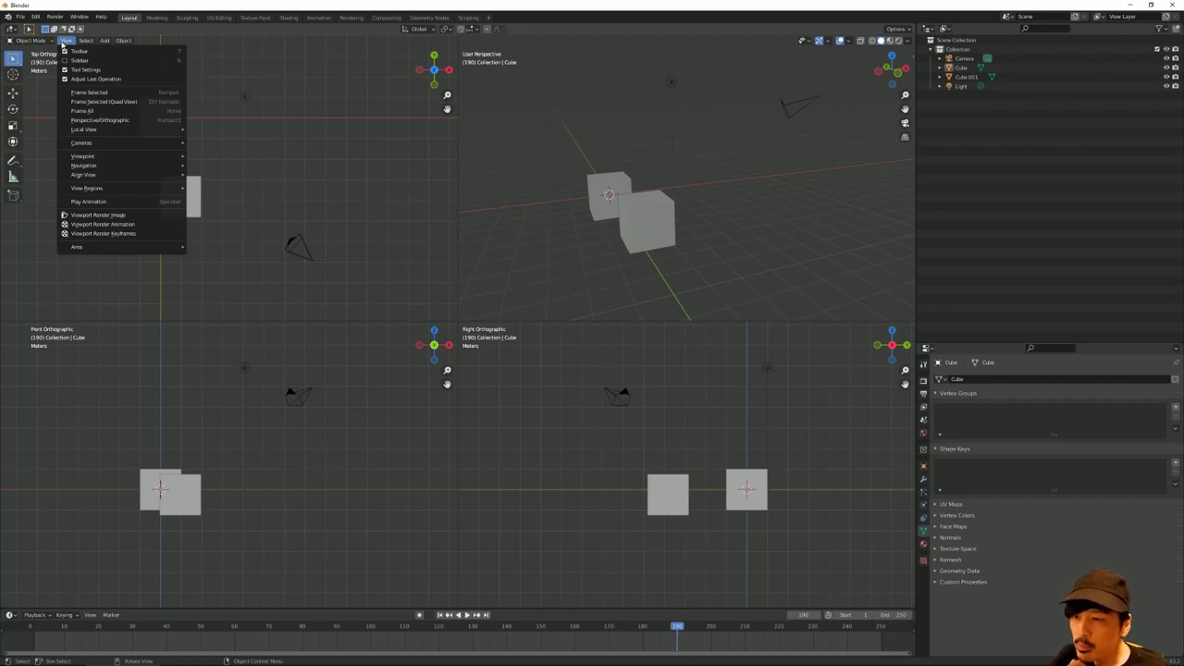
pyautogui.moveTo(120, 246)
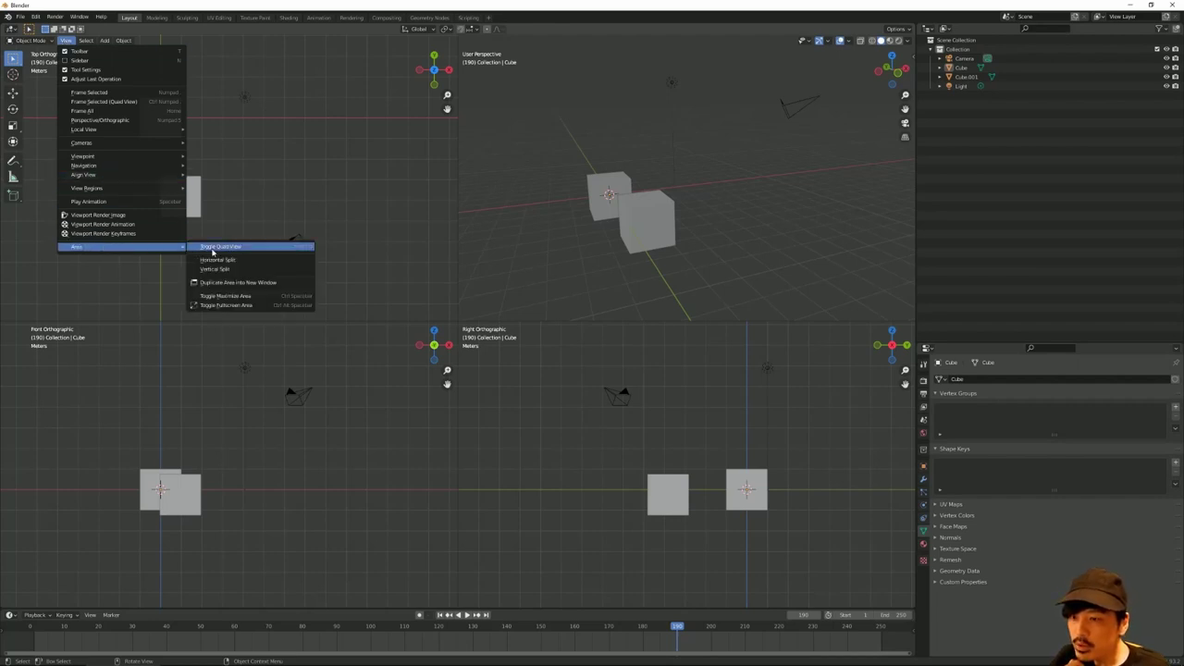
pyautogui.click(263, 251)
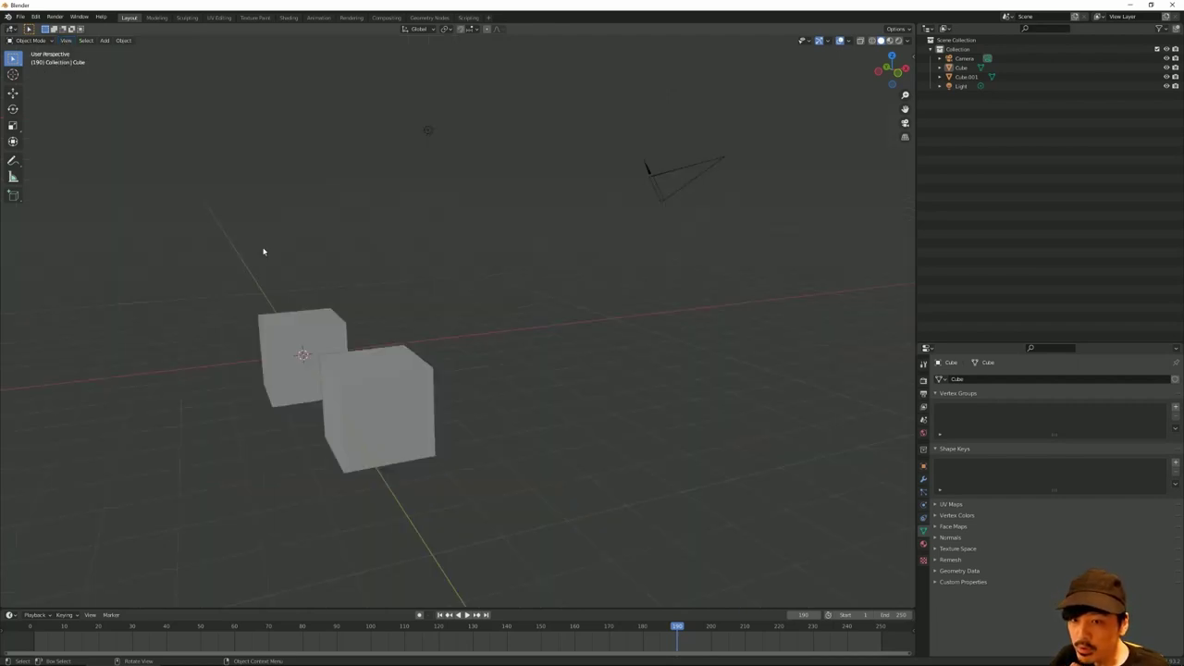
pyautogui.hotkey('ctrl', 'space')
pyautogui.hotkey('ctrl', 'q')
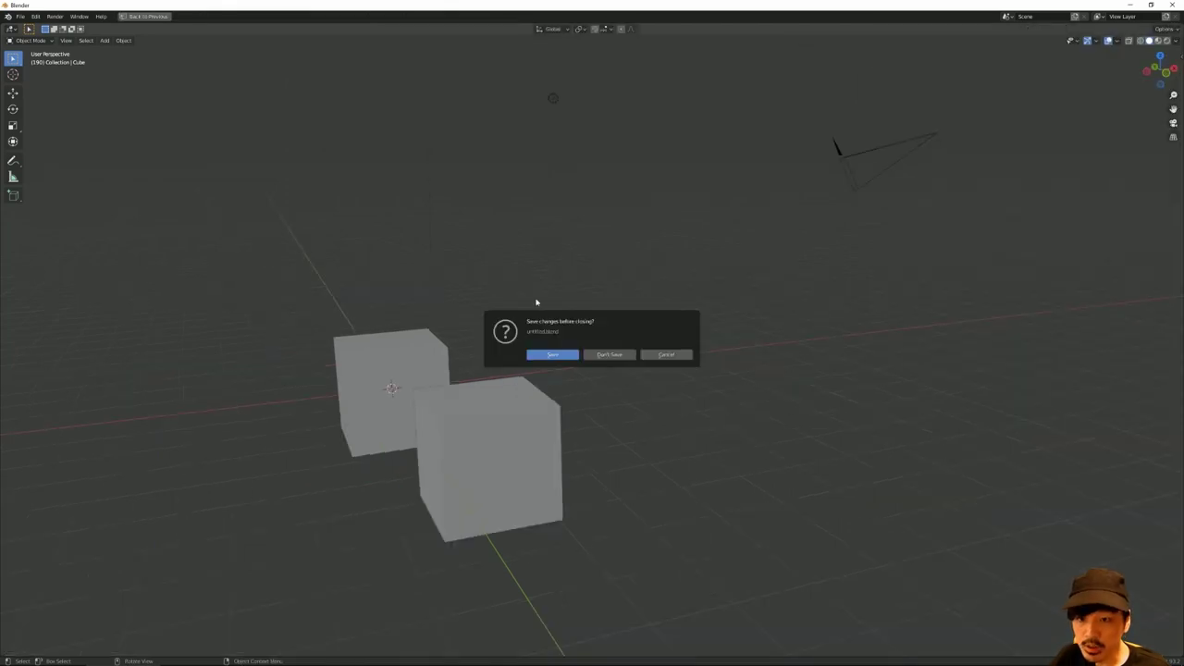
pyautogui.click(648, 359)
pyautogui.hotkey('ctrl', 'space')
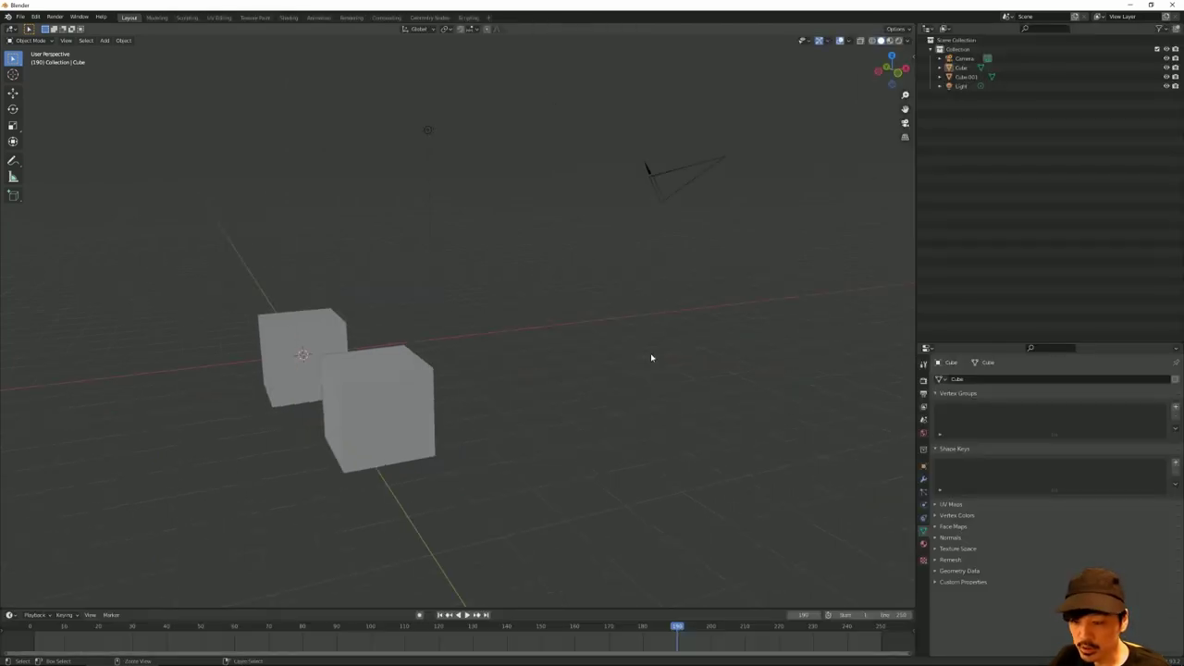
pyautogui.hotkey('ctrl', 'q')
pyautogui.click(651, 357)
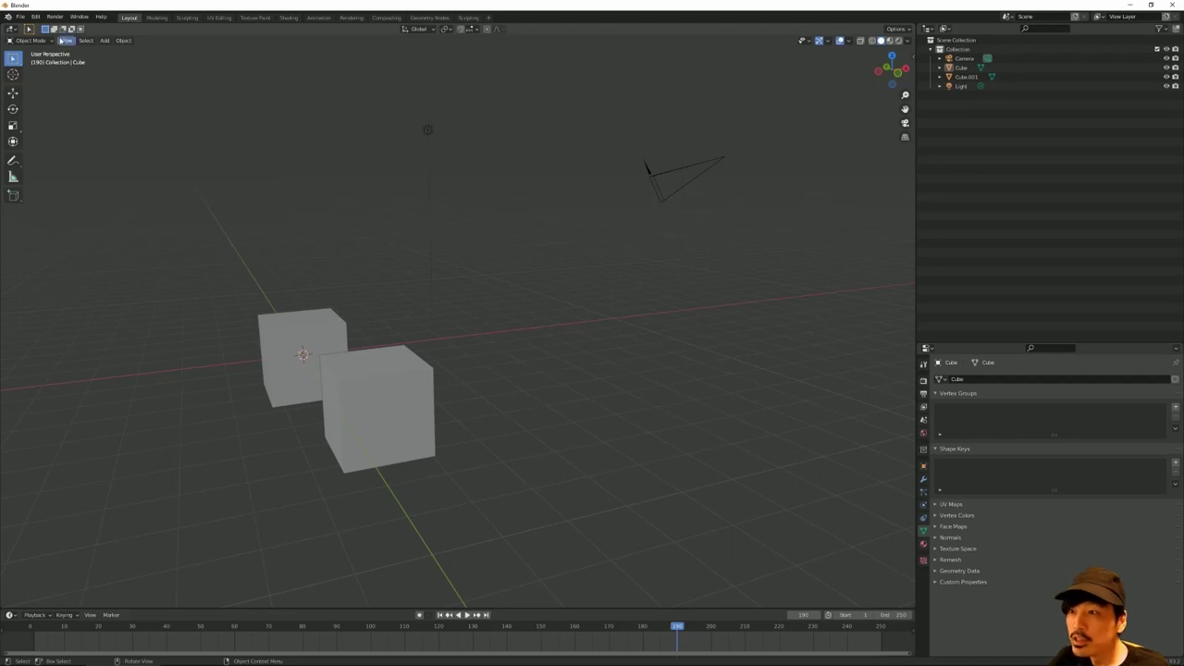
pyautogui.click(28, 41)
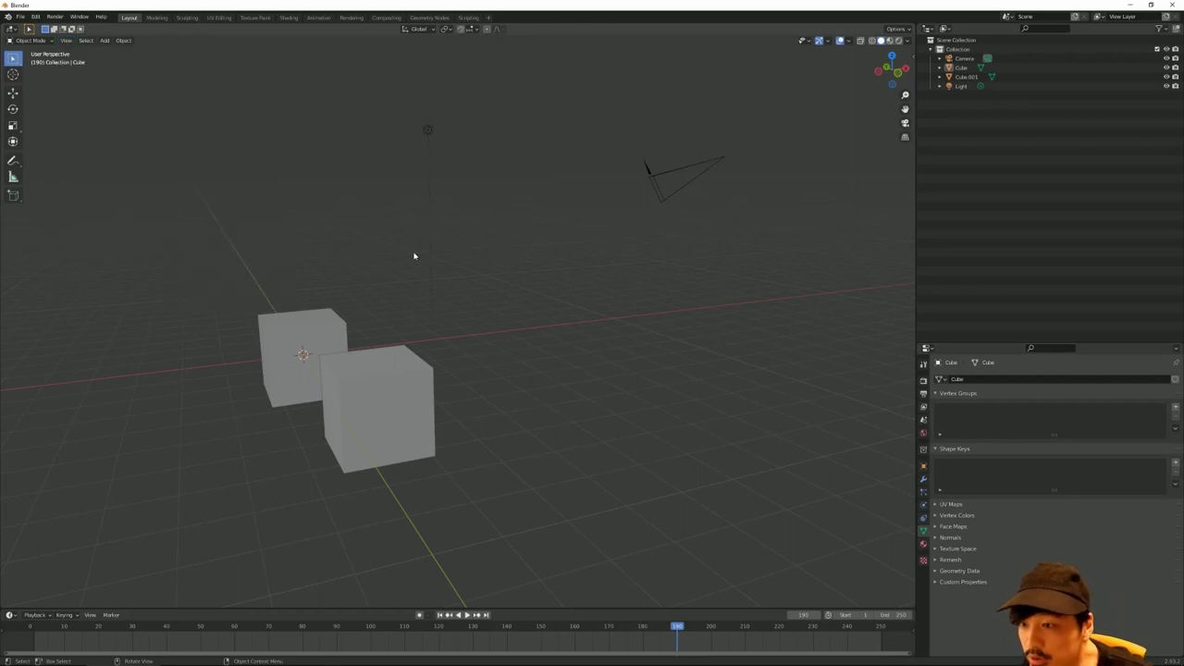
# Step: Play the animation backward and stop it at frame 163
pyautogui.moveTo(423, 269); pyautogui.dragTo(415, 277, button='middle')
pyautogui.hotkey('shift', 'ctrl', 'space')
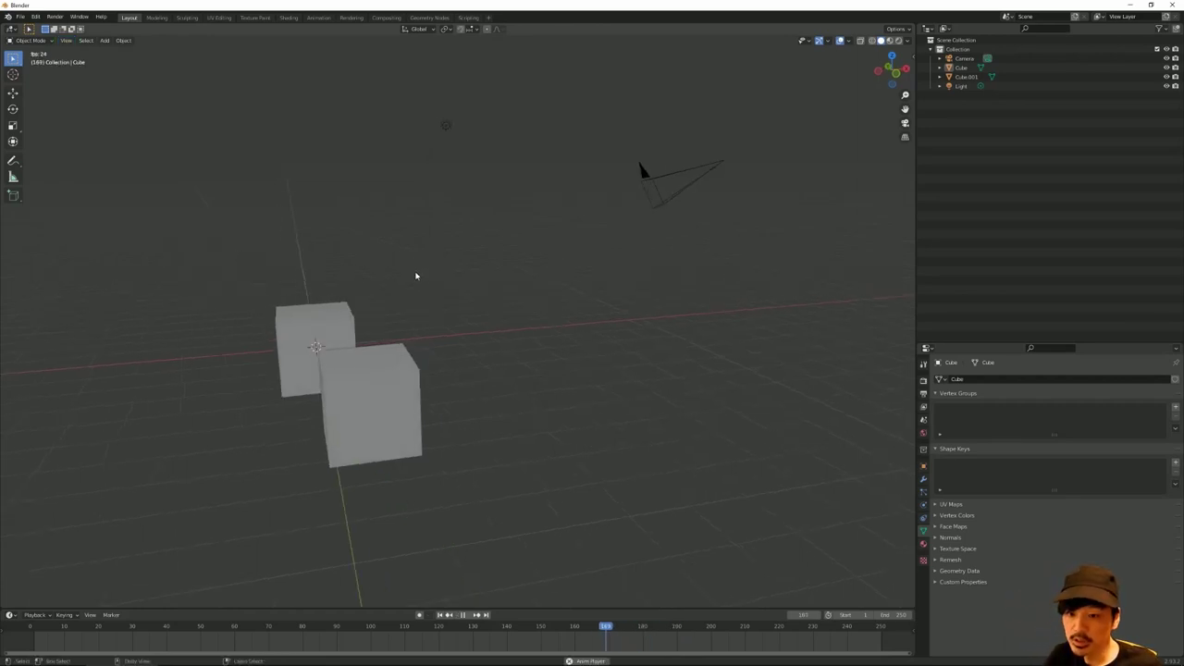
pyautogui.press('space')
# Step: Orbit to an angled view of both cubes side by side and select the left cube
pyautogui.moveTo(341, 194)
pyautogui.mouseDown(button='middle')
pyautogui.moveTo(304, 133)
pyautogui.moveTo(319, 132)
pyautogui.mouseUp(button='middle')
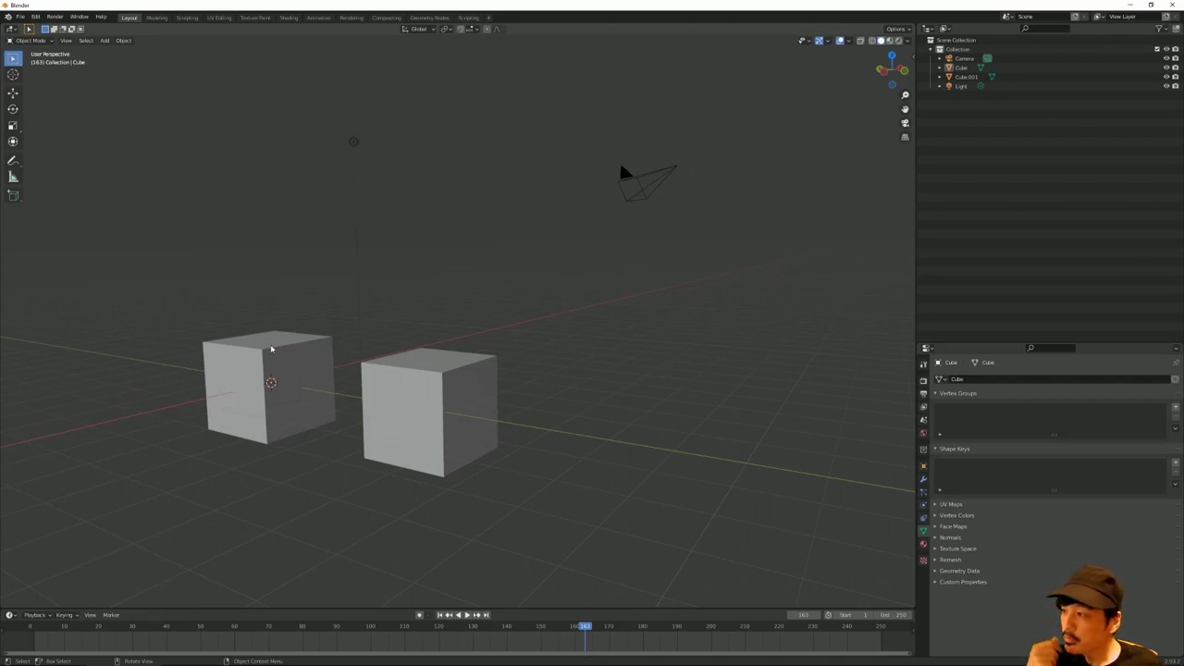
pyautogui.scroll(-2, 278, 347)
pyautogui.scroll(2, 315, 350)
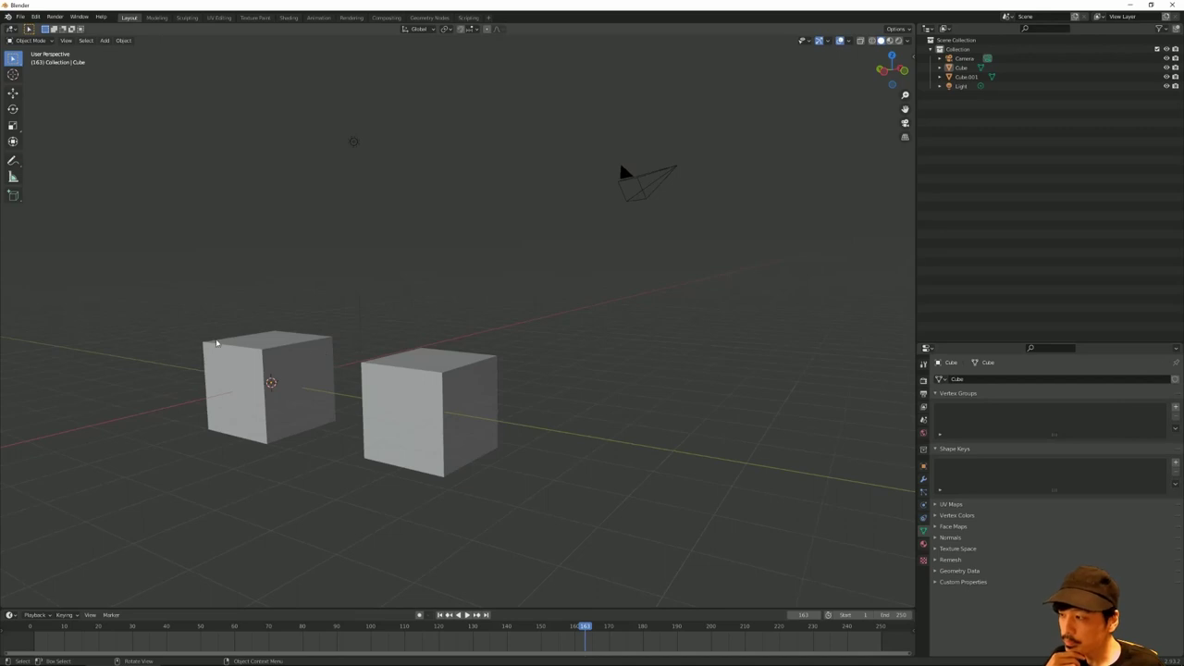
pyautogui.moveTo(216, 343); pyautogui.dragTo(268, 314, button='middle')
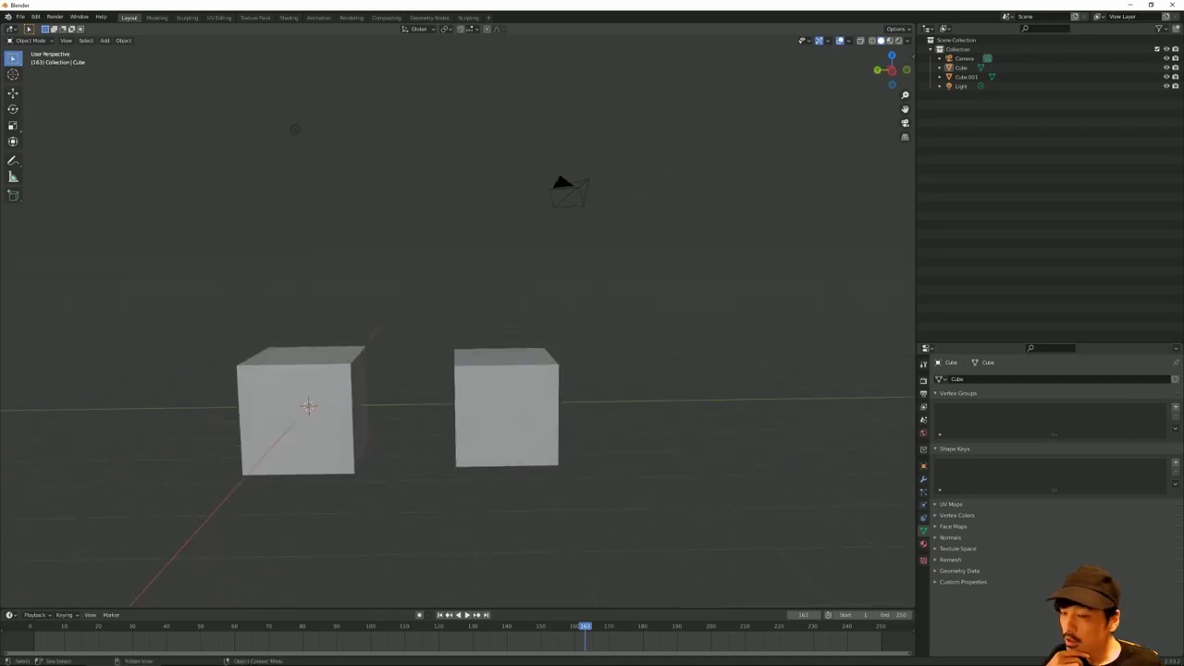
pyautogui.moveTo(296, 389); pyautogui.dragTo(250, 379, button='middle')
pyautogui.click(249, 379)
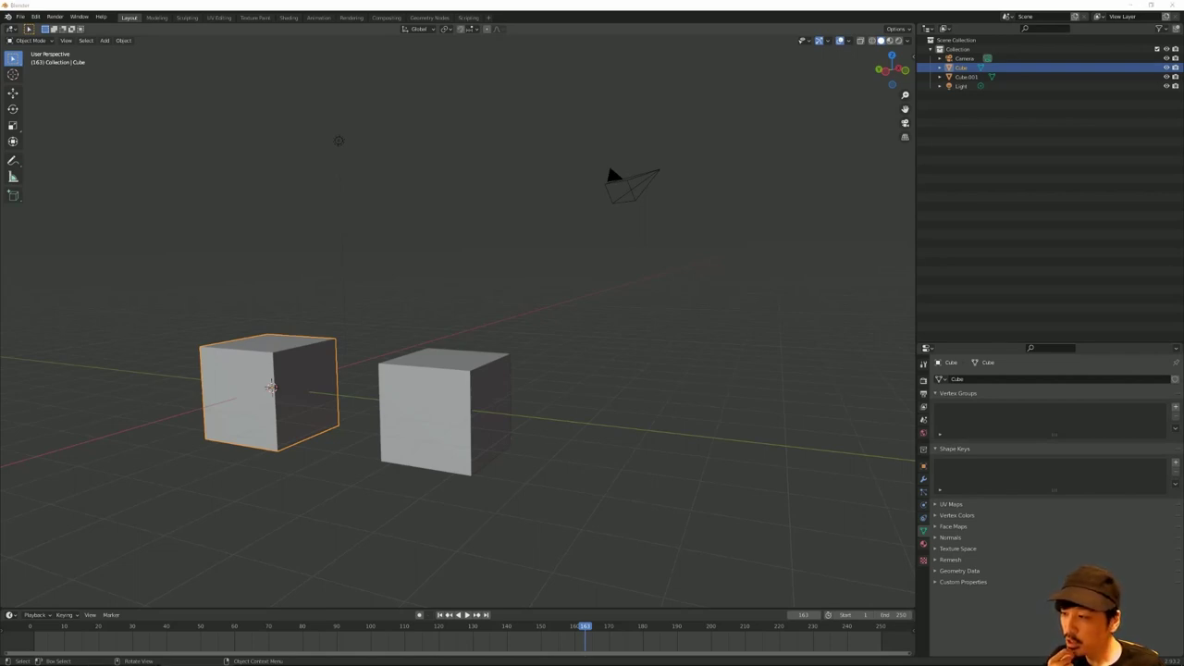
# Step: Orbit around the scene while selecting the camera, the light and then the left cube
pyautogui.moveTo(390, 321); pyautogui.dragTo(425, 317, button='middle')
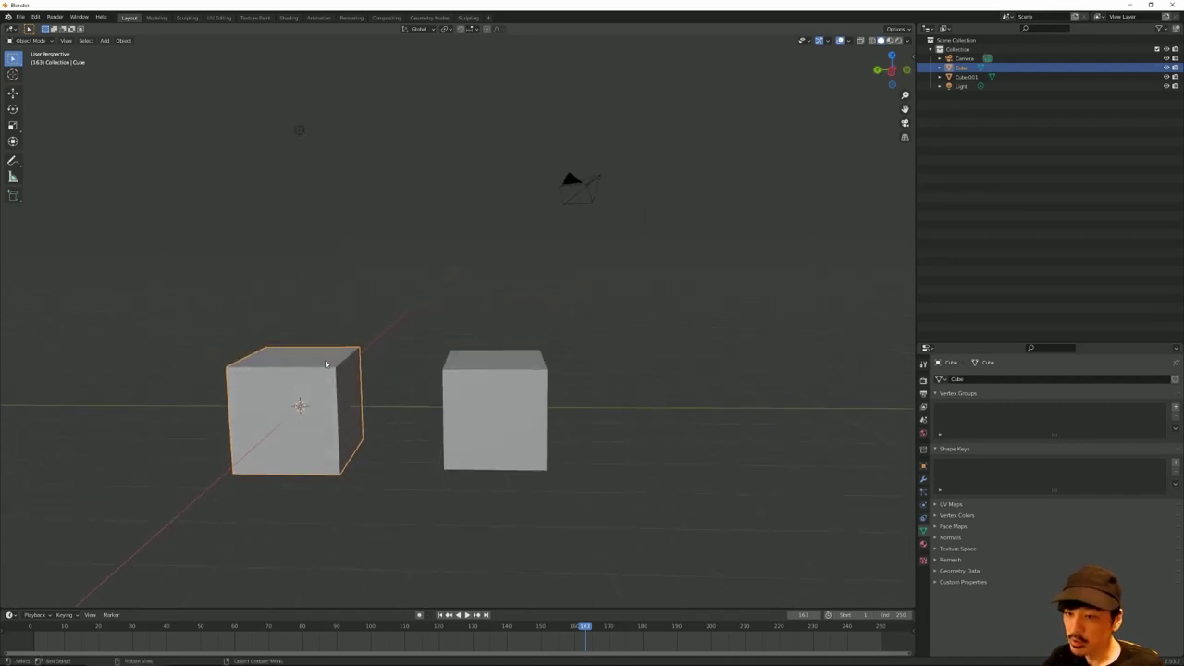
pyautogui.moveTo(386, 338); pyautogui.dragTo(307, 405, button='middle')
pyautogui.click(600, 184)
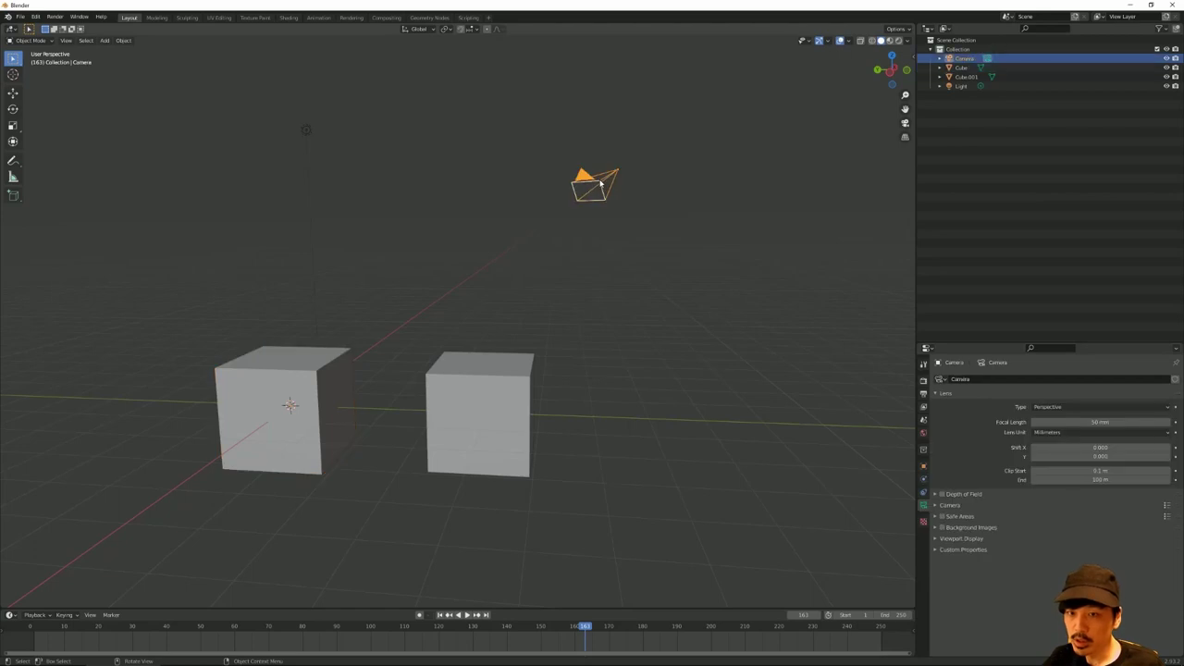
pyautogui.moveTo(515, 213); pyautogui.dragTo(390, 176, button='middle')
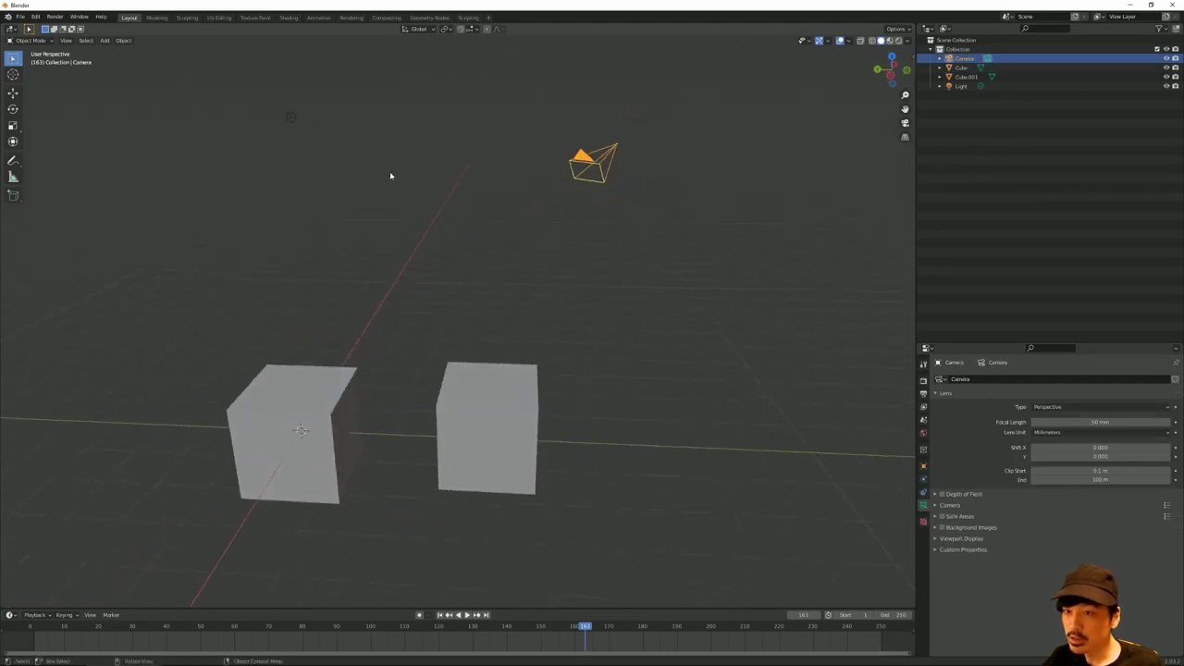
pyautogui.click(294, 121)
pyautogui.moveTo(327, 206)
pyautogui.mouseDown(button='middle')
pyautogui.moveTo(339, 185)
pyautogui.moveTo(313, 387)
pyautogui.mouseUp(button='middle')
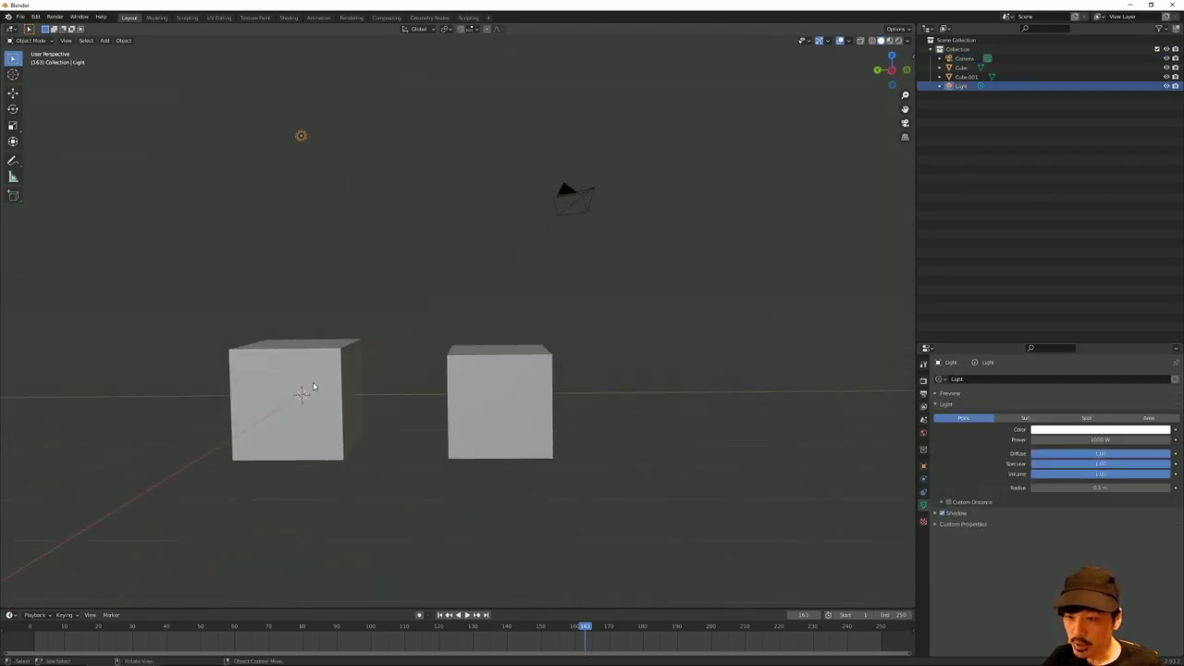
pyautogui.click(309, 393)
# Step: Move the left cube well to the left of the origin, then clear the selection
pyautogui.moveTo(396, 320); pyautogui.dragTo(363, 400, button='middle')
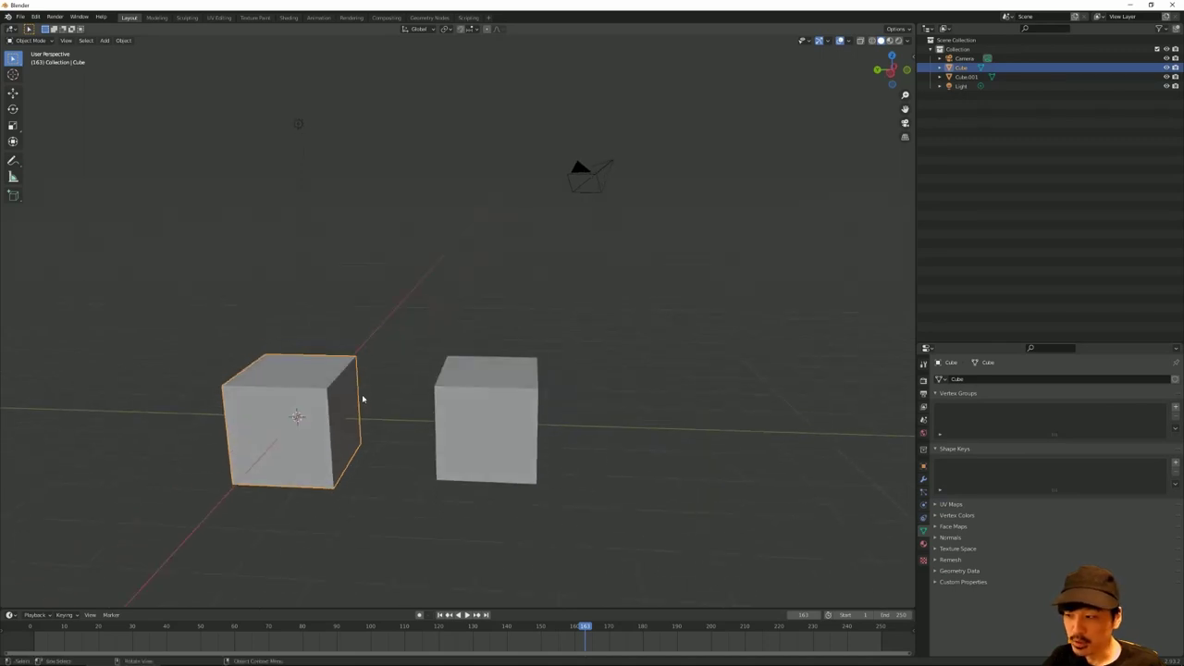
pyautogui.moveTo(362, 402); pyautogui.dragTo(260, 413)
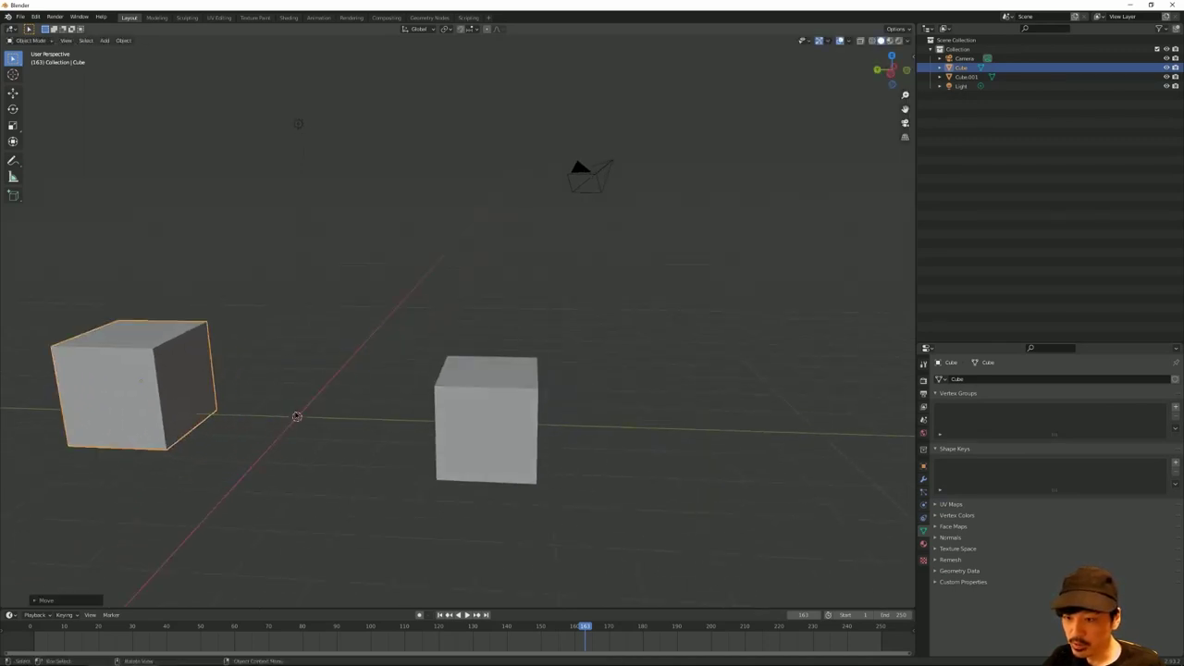
pyautogui.click(296, 416)
pyautogui.click(165, 373)
pyautogui.moveTo(201, 343); pyautogui.dragTo(298, 415, button='middle')
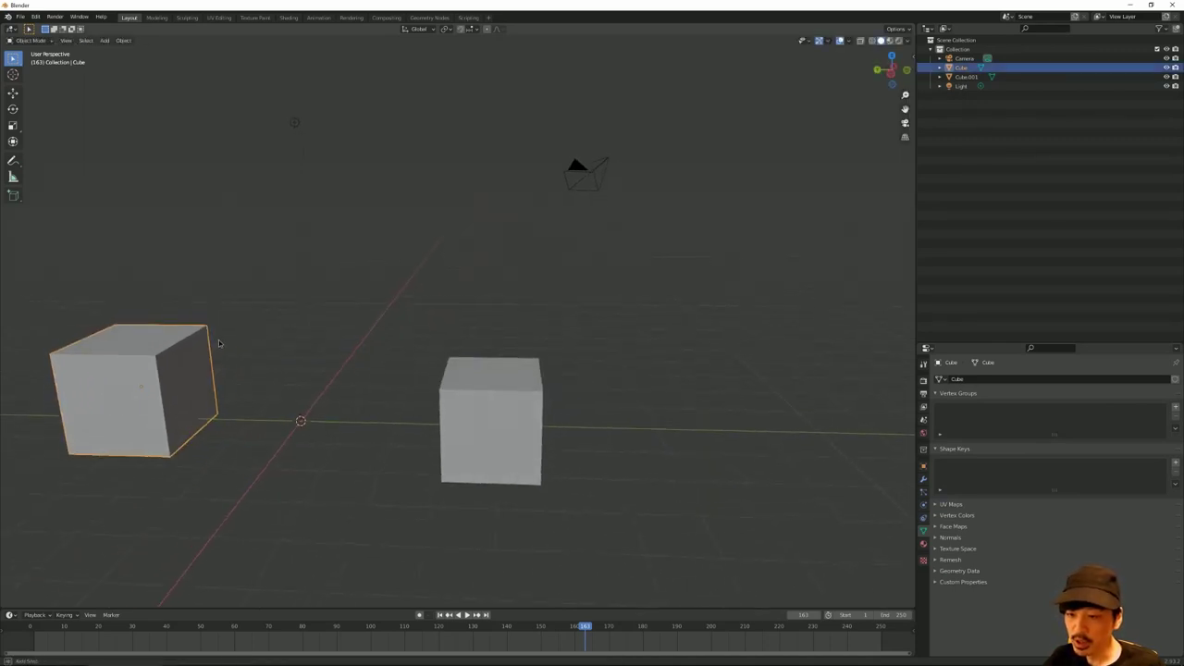
pyautogui.click(300, 421)
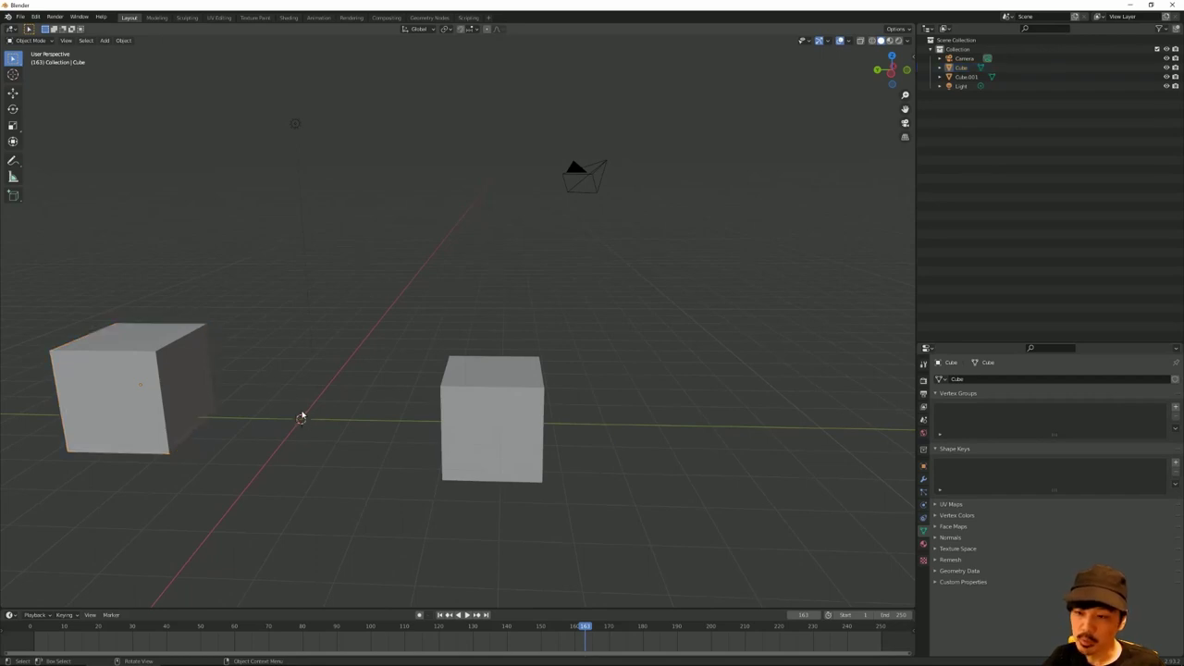
pyautogui.moveTo(288, 277); pyautogui.dragTo(285, 282, button='middle')
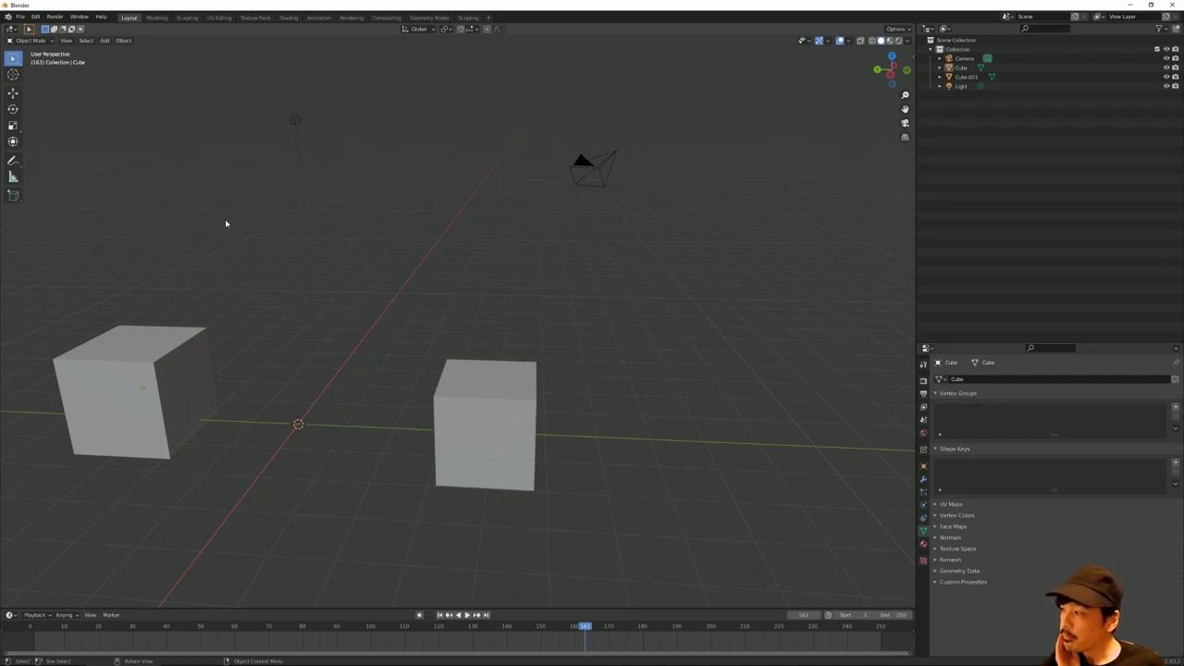
pyautogui.moveTo(226, 223); pyautogui.dragTo(230, 255, button='middle')
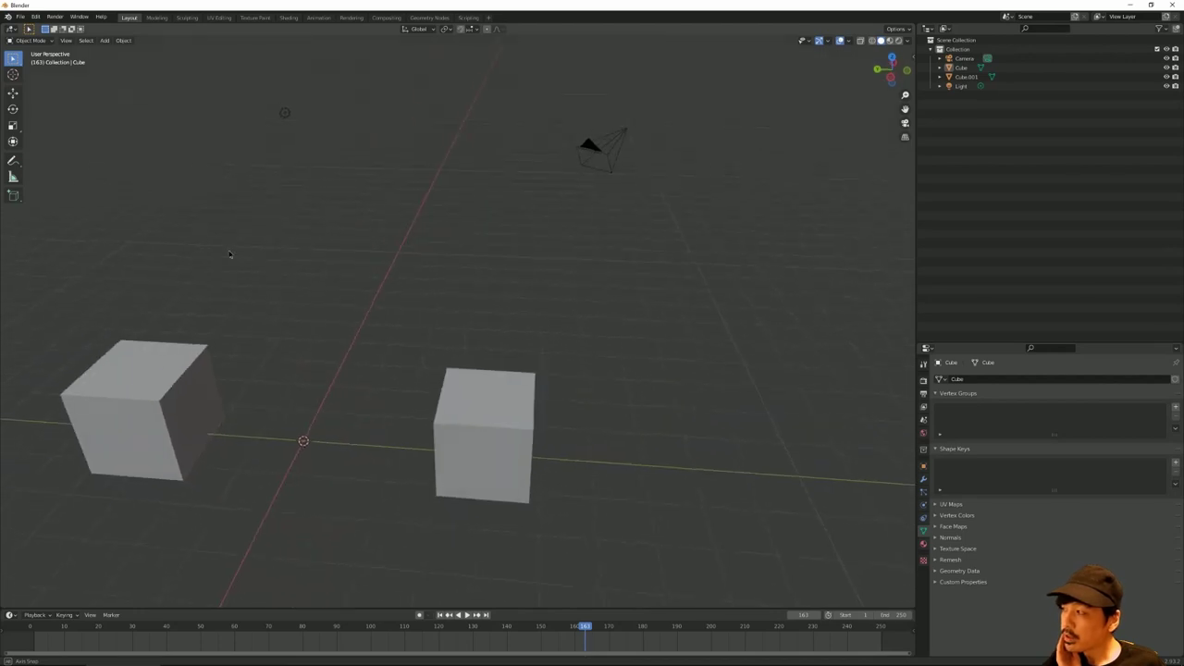
# Step: Look through the scene camera via View > Viewpoint > Camera, then return to free perspective
pyautogui.click(67, 41)
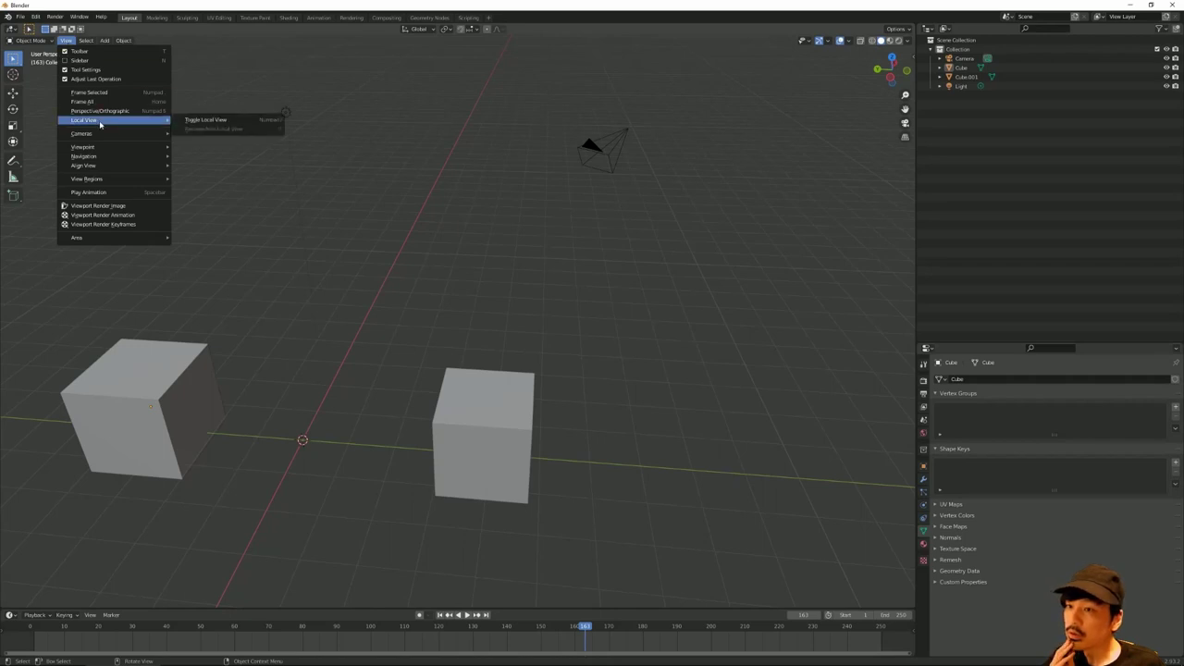
pyautogui.moveTo(101, 148)
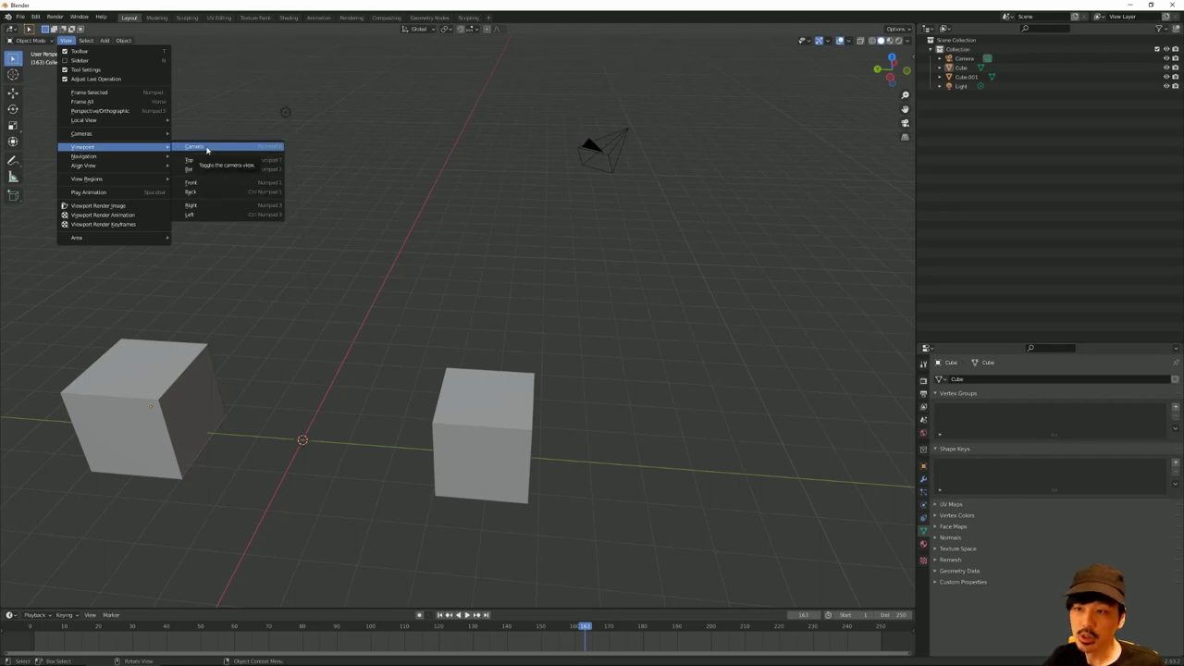
pyautogui.click(208, 150)
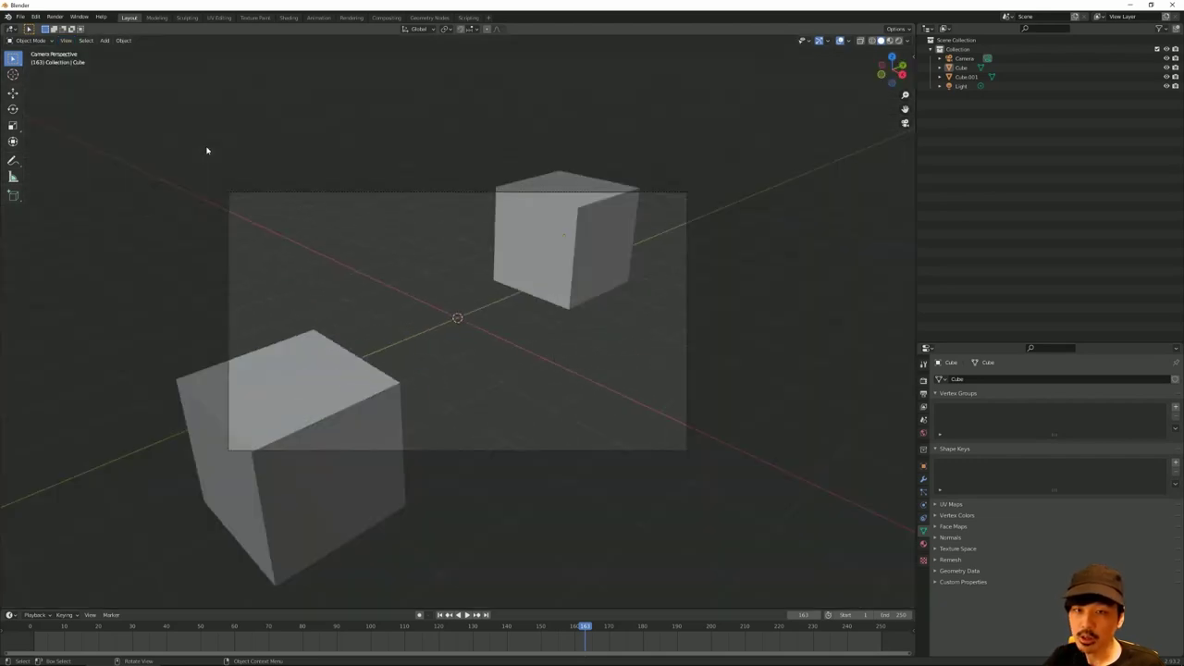
pyautogui.click(66, 41)
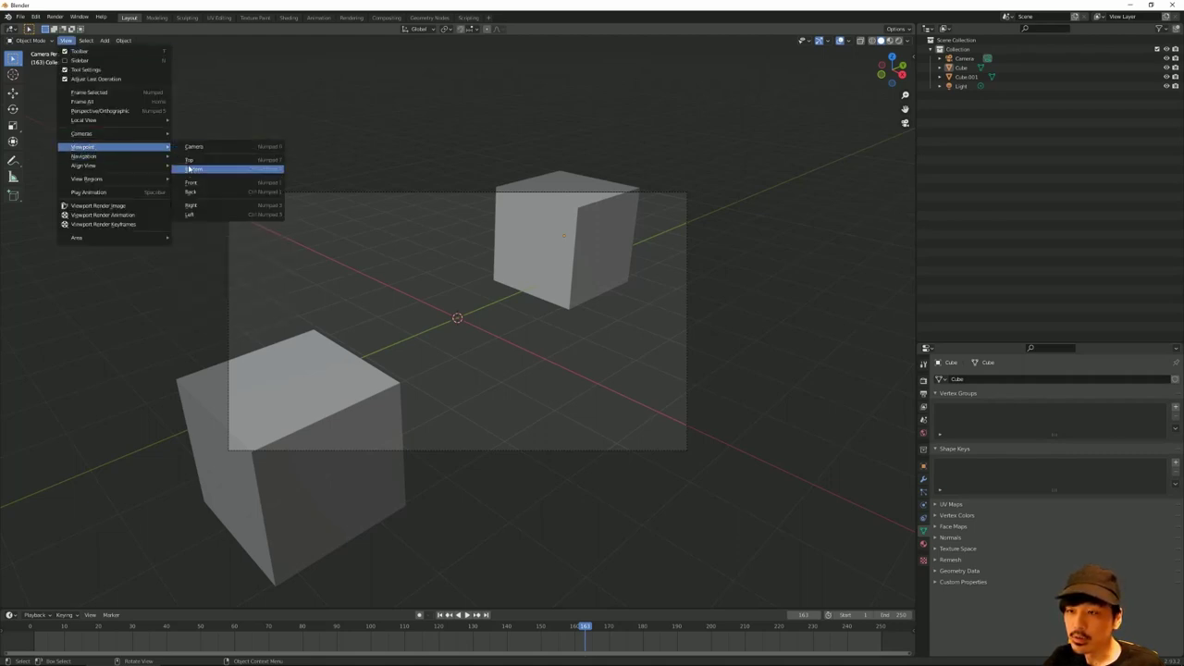
pyautogui.moveTo(82, 147)
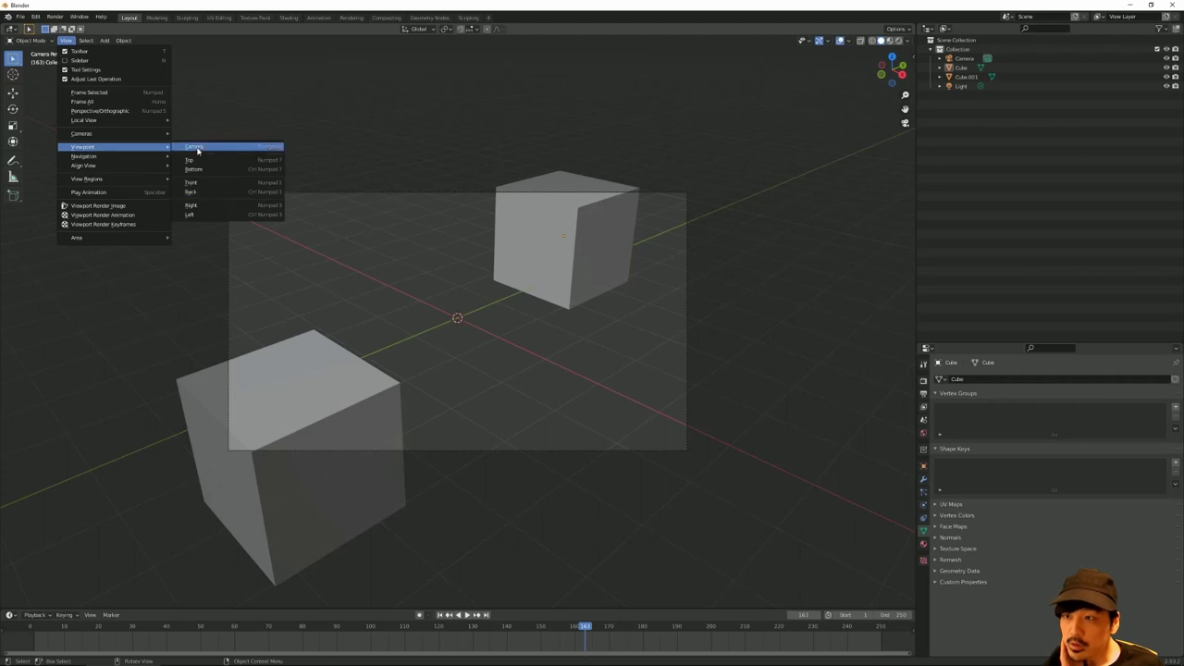
pyautogui.click(194, 147)
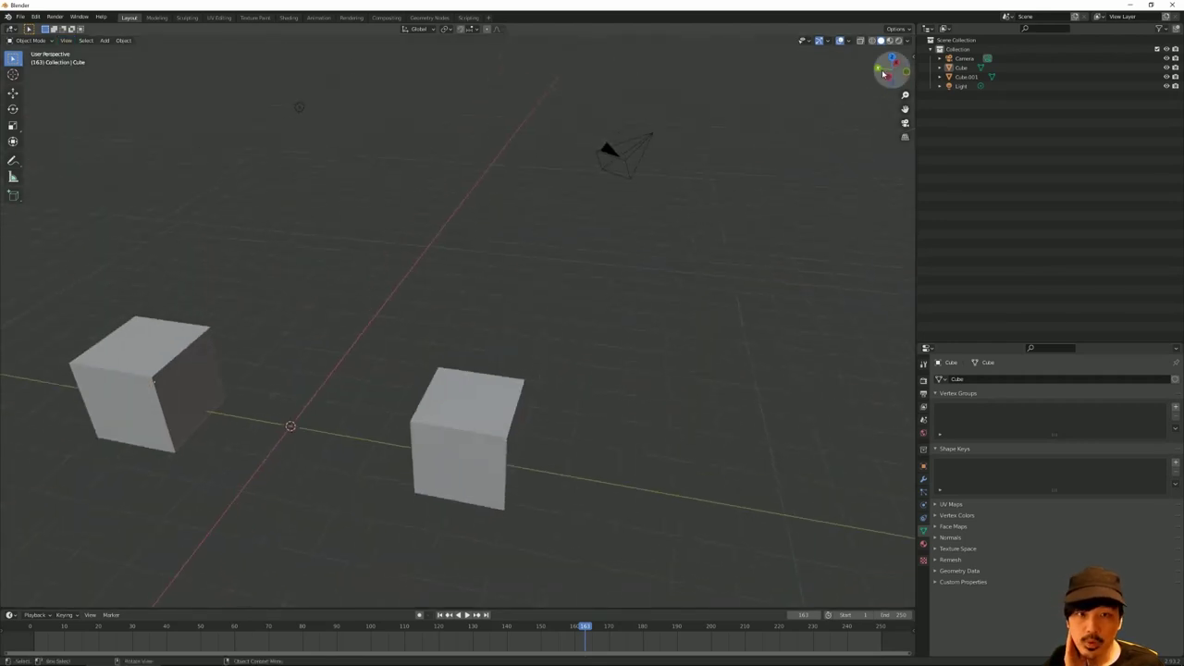
# Step: Cycle through back, top, front and left orthographic views using the navigation gizmo
pyautogui.moveTo(890, 69)
pyautogui.mouseDown()
pyautogui.moveTo(875, 74)
pyautogui.moveTo(893, 61)
pyautogui.mouseUp()
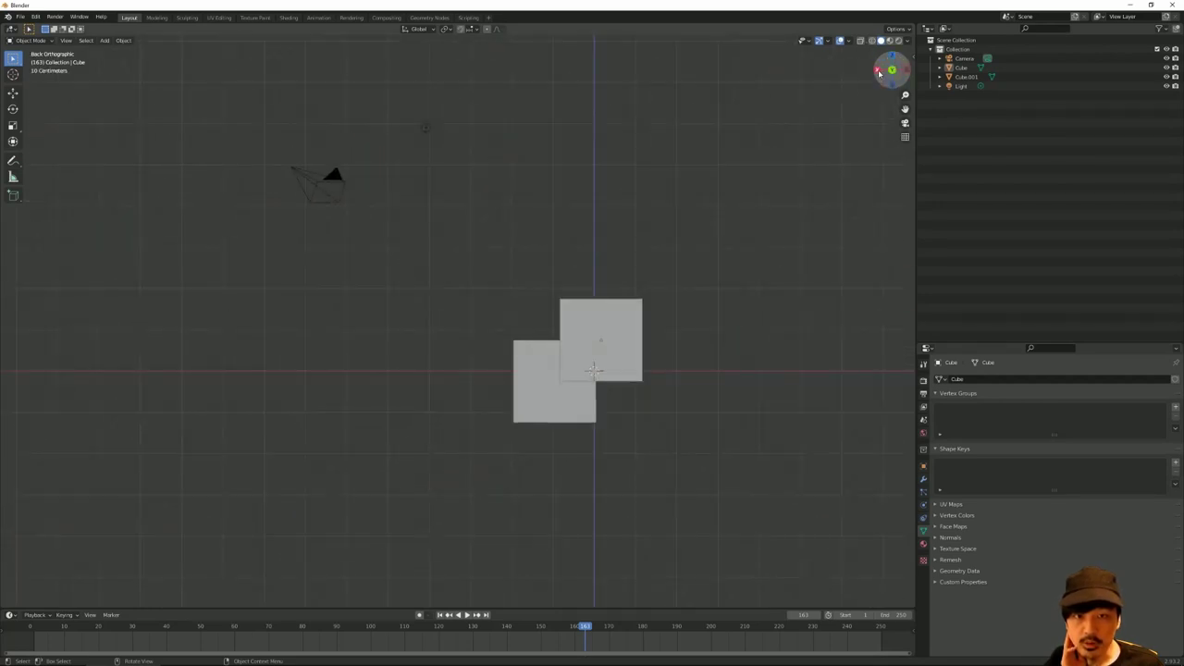
pyautogui.moveTo(892, 67); pyautogui.dragTo(496, 269)
pyautogui.keyDown('alt'); pyautogui.moveTo(481, 235); pyautogui.dragTo(470, 320, button='middle'); pyautogui.keyUp('alt')
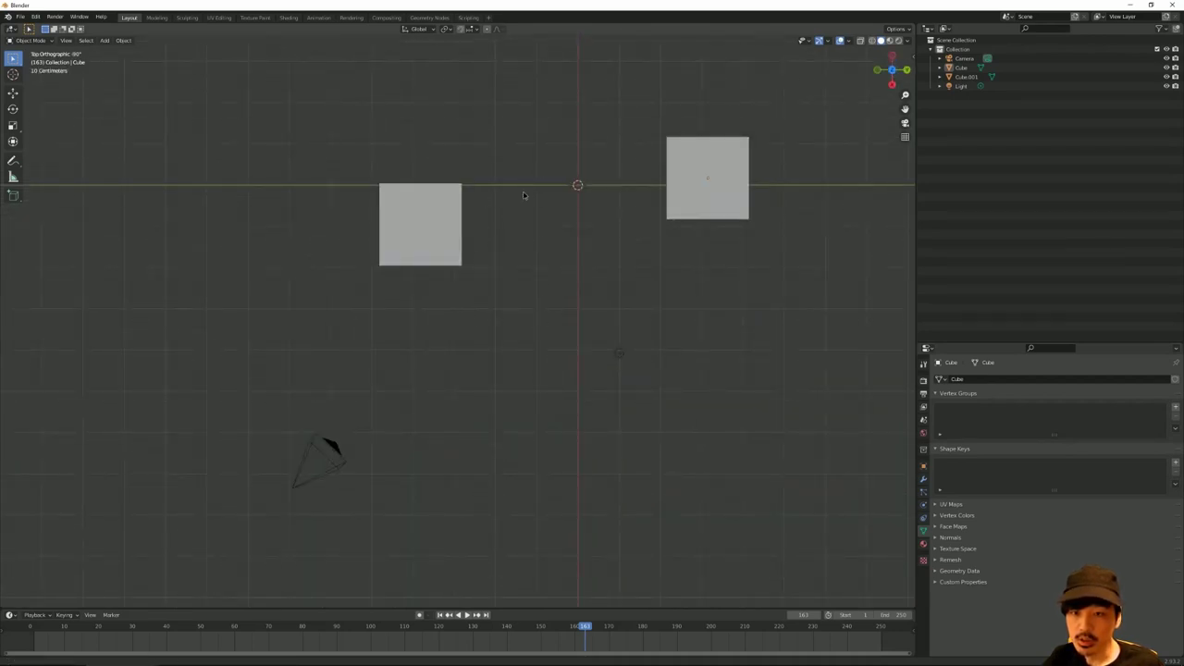
pyautogui.moveTo(521, 190)
pyautogui.mouseDown(button='middle')
pyautogui.moveTo(490, 390)
pyautogui.moveTo(431, 309)
pyautogui.moveTo(385, 304)
pyautogui.moveTo(441, 315)
pyautogui.moveTo(439, 393)
pyautogui.moveTo(350, 298)
pyautogui.moveTo(484, 404)
pyautogui.moveTo(415, 413)
pyautogui.moveTo(356, 371)
pyautogui.mouseUp(button='middle')
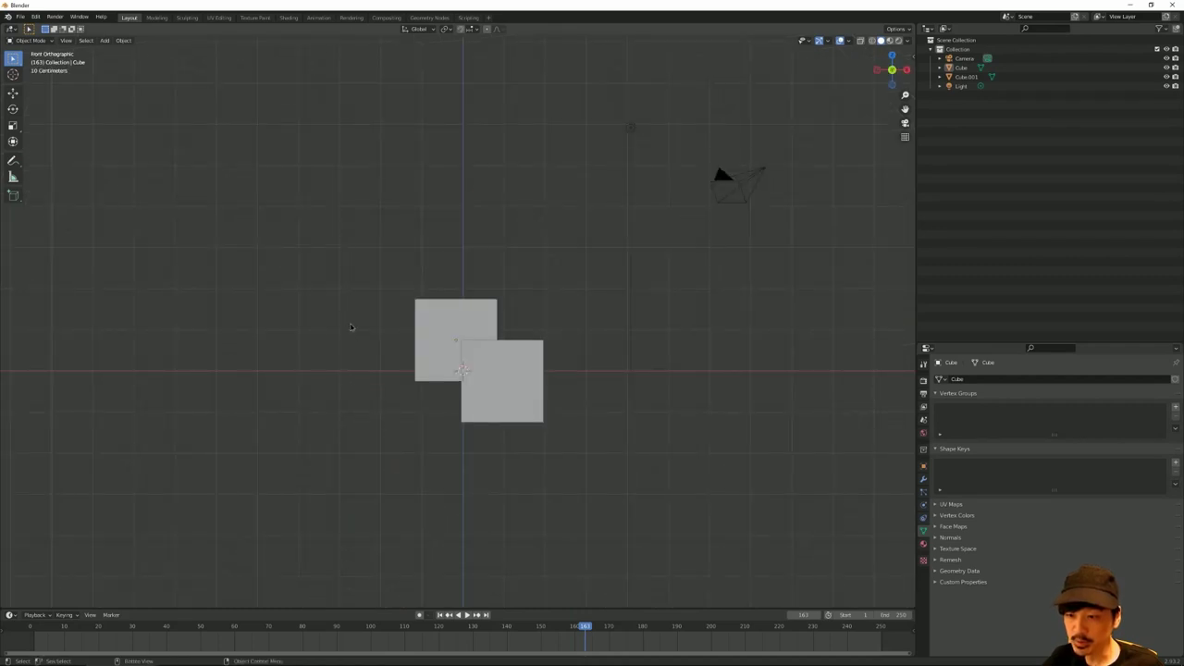
pyautogui.moveTo(375, 423)
pyautogui.mouseDown(button='middle')
pyautogui.moveTo(479, 333)
pyautogui.moveTo(316, 516)
pyautogui.moveTo(230, 563)
pyautogui.mouseUp(button='middle')
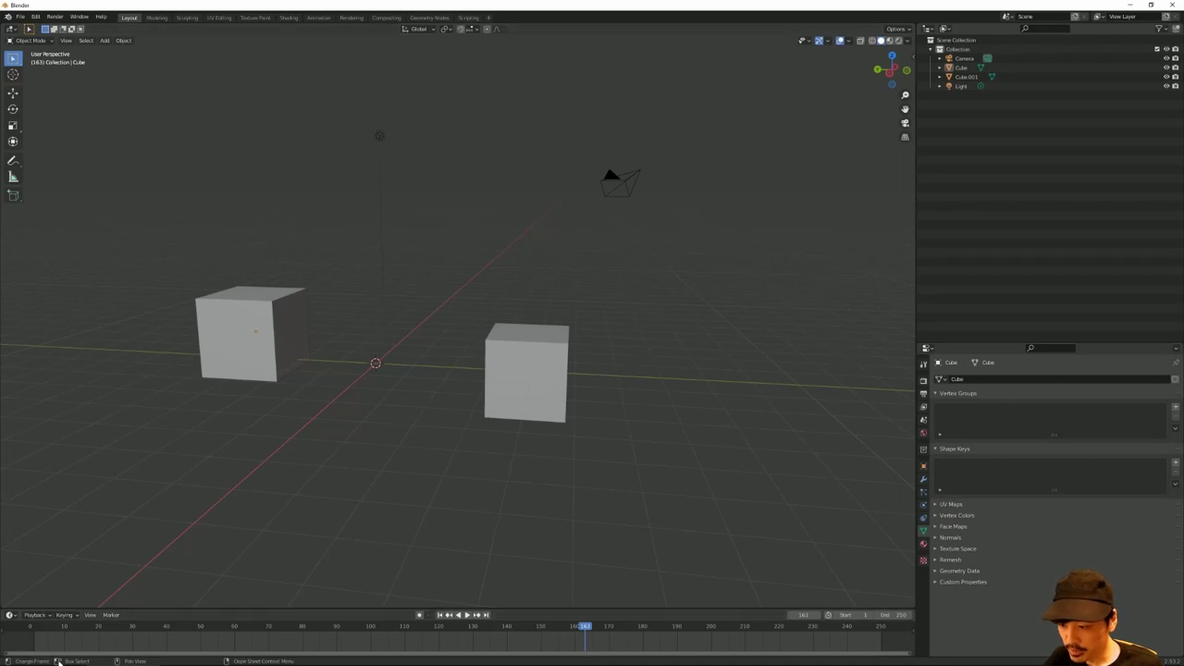
pyautogui.moveTo(378, 256)
pyautogui.mouseDown(button='middle')
pyautogui.moveTo(390, 280)
pyautogui.moveTo(375, 348)
pyautogui.moveTo(390, 271)
pyautogui.mouseUp(button='middle')
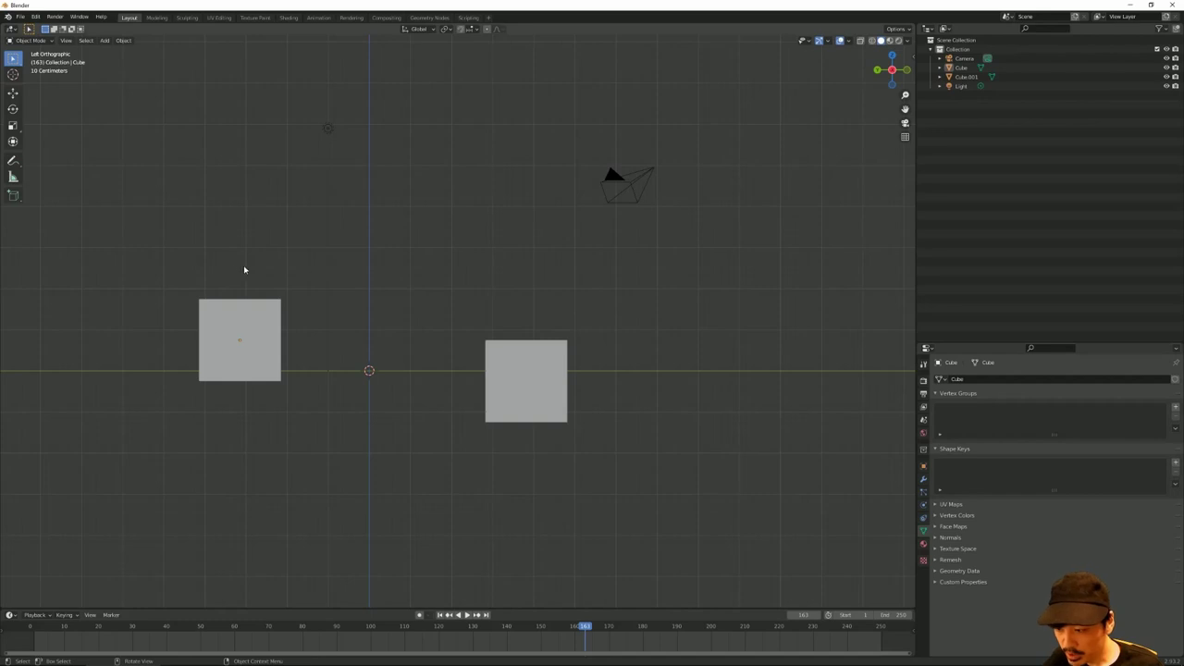
# Step: Select each cube, then both with a box, deselect them, and activate the 3D Cursor tool
pyautogui.click(258, 315)
pyautogui.click(502, 358)
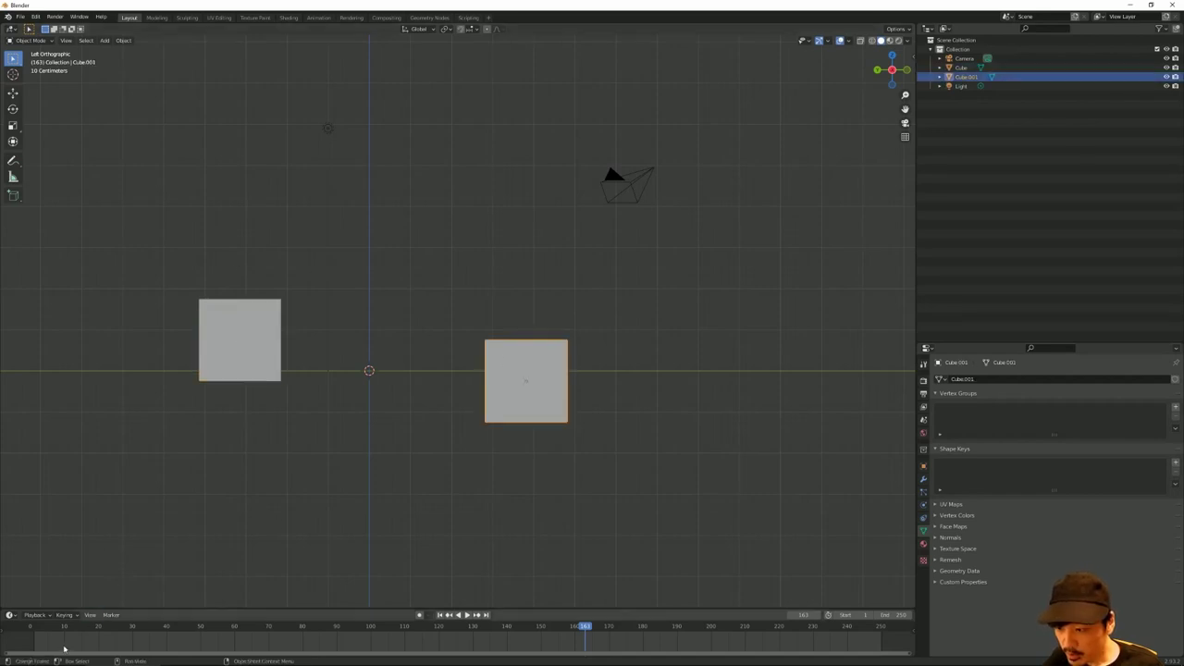
pyautogui.moveTo(183, 256); pyautogui.dragTo(586, 448)
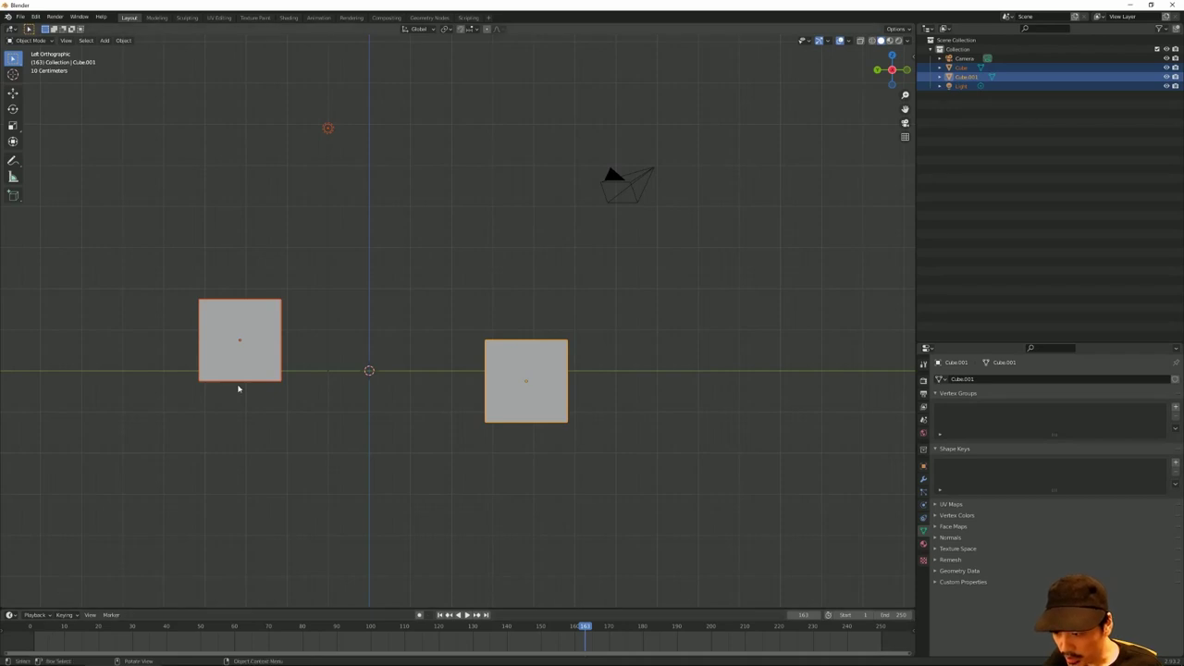
pyautogui.moveTo(241, 389)
pyautogui.mouseDown(button='middle')
pyautogui.moveTo(158, 454)
pyautogui.moveTo(172, 475)
pyautogui.mouseUp(button='middle')
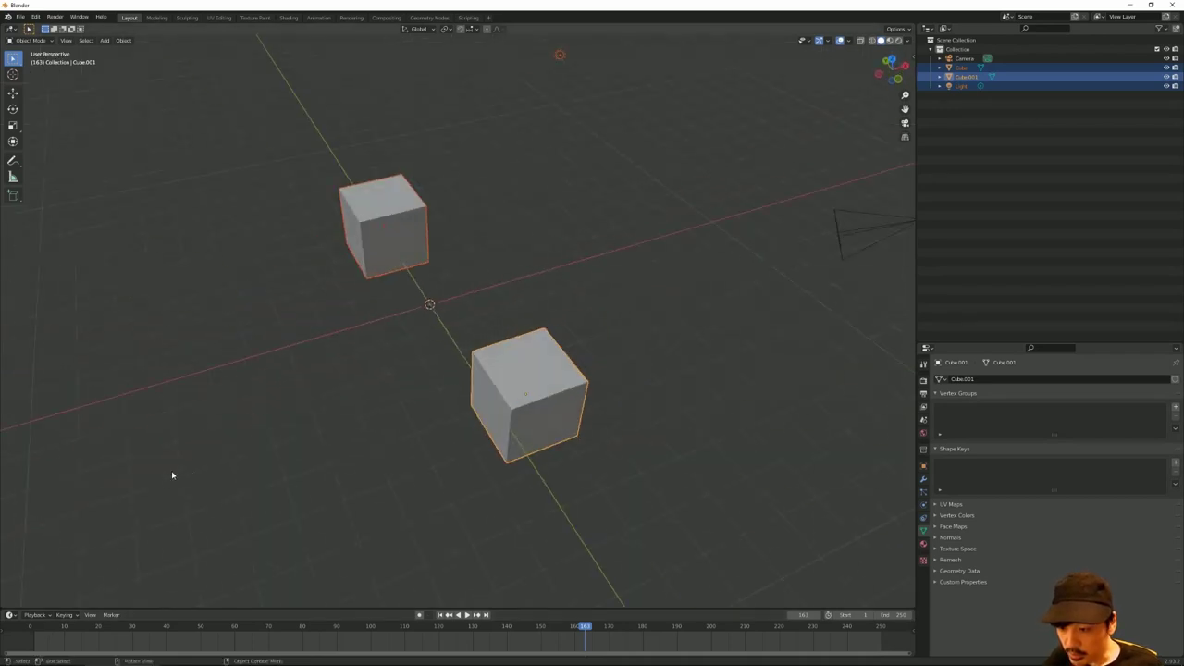
pyautogui.rightClick(439, 343)
pyautogui.click(271, 313)
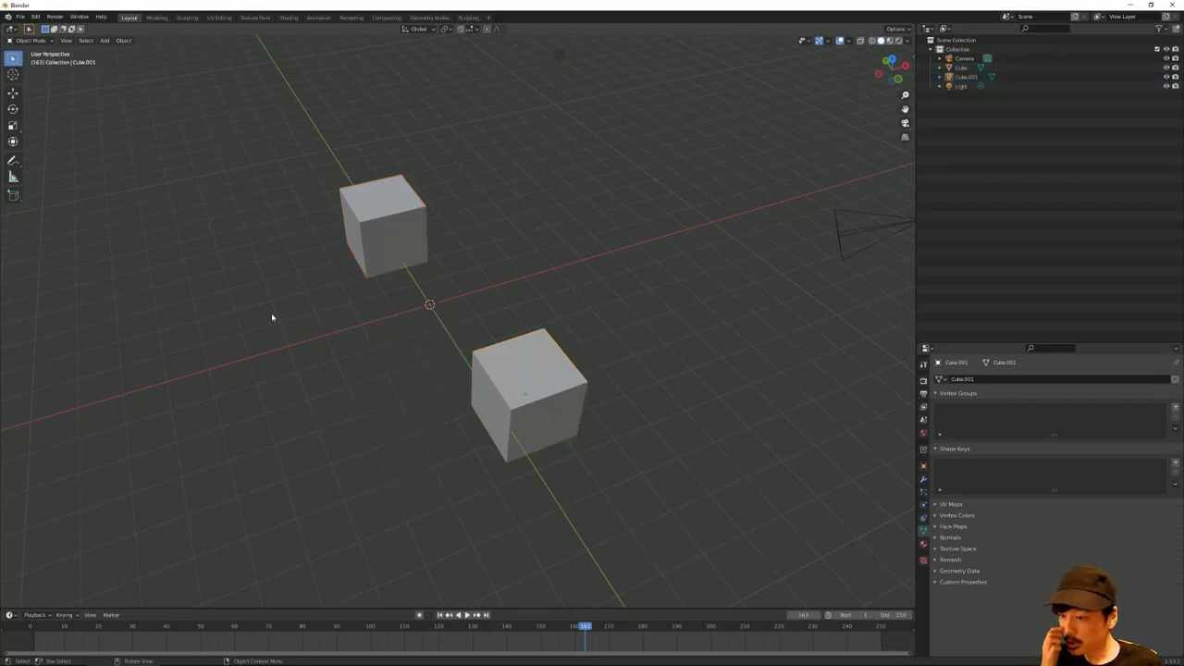
pyautogui.moveTo(271, 313); pyautogui.dragTo(311, 314, button='middle')
pyautogui.click(12, 76)
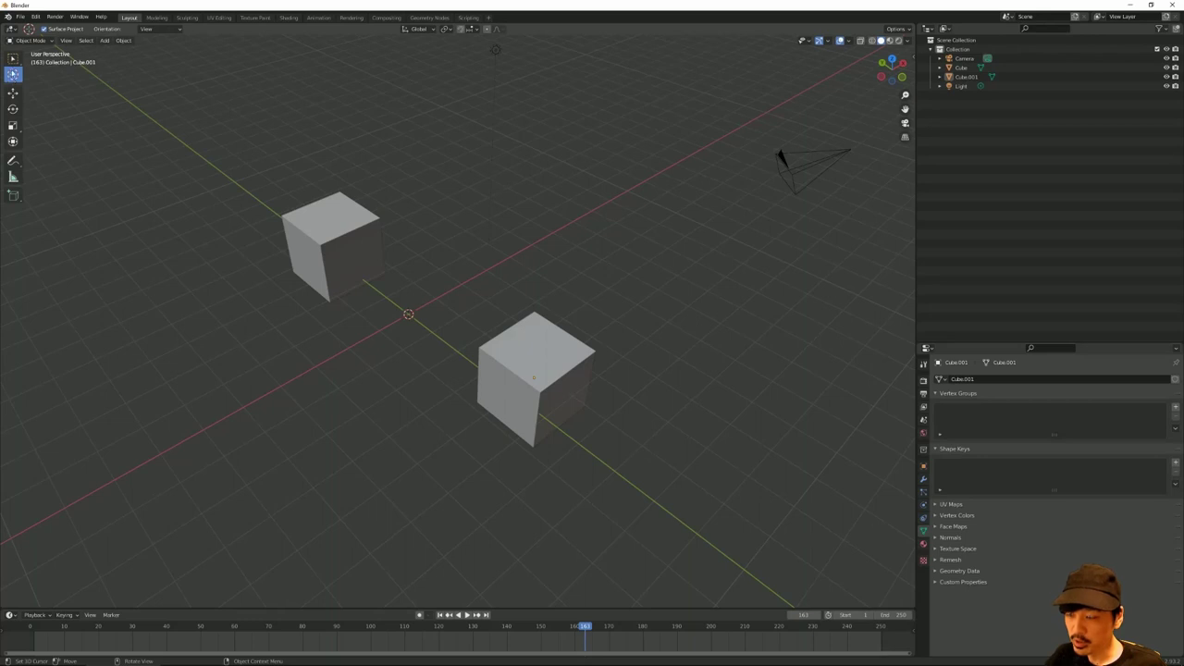
# Step: Switch back to Select Box and orbit the view around the cubes
pyautogui.click(13, 58)
pyautogui.moveTo(269, 229); pyautogui.dragTo(226, 548, button='middle')
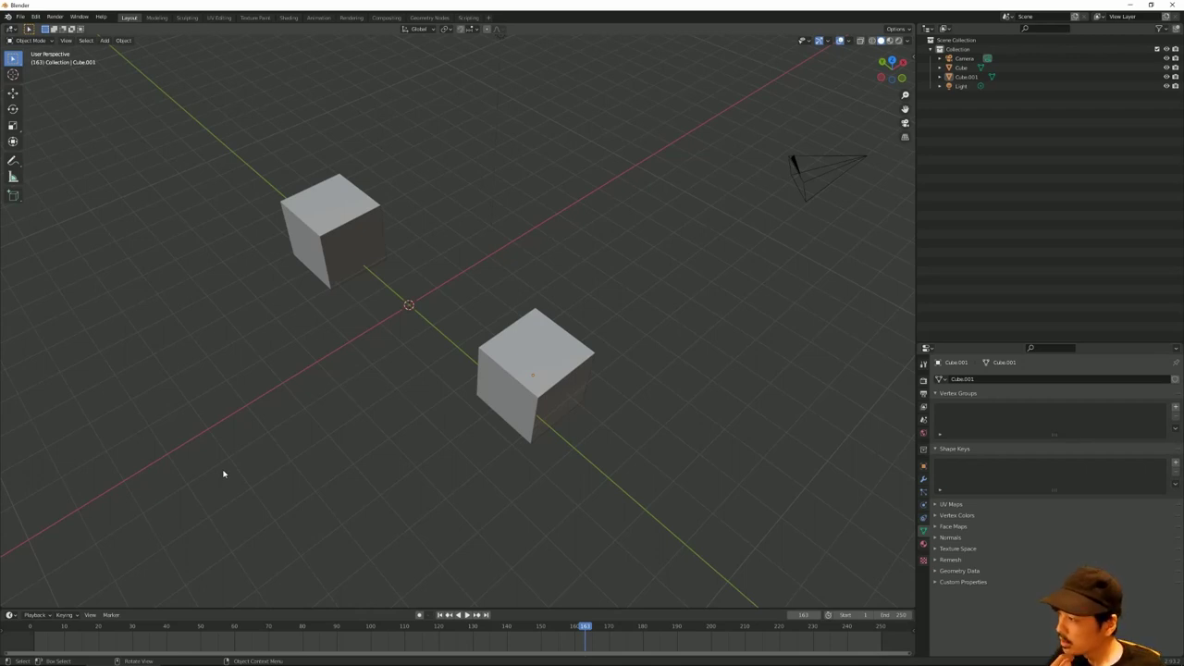
pyautogui.moveTo(223, 473)
pyautogui.mouseDown(button='middle')
pyautogui.moveTo(274, 466)
pyautogui.moveTo(282, 482)
pyautogui.moveTo(292, 465)
pyautogui.moveTo(133, 453)
pyautogui.mouseUp(button='middle')
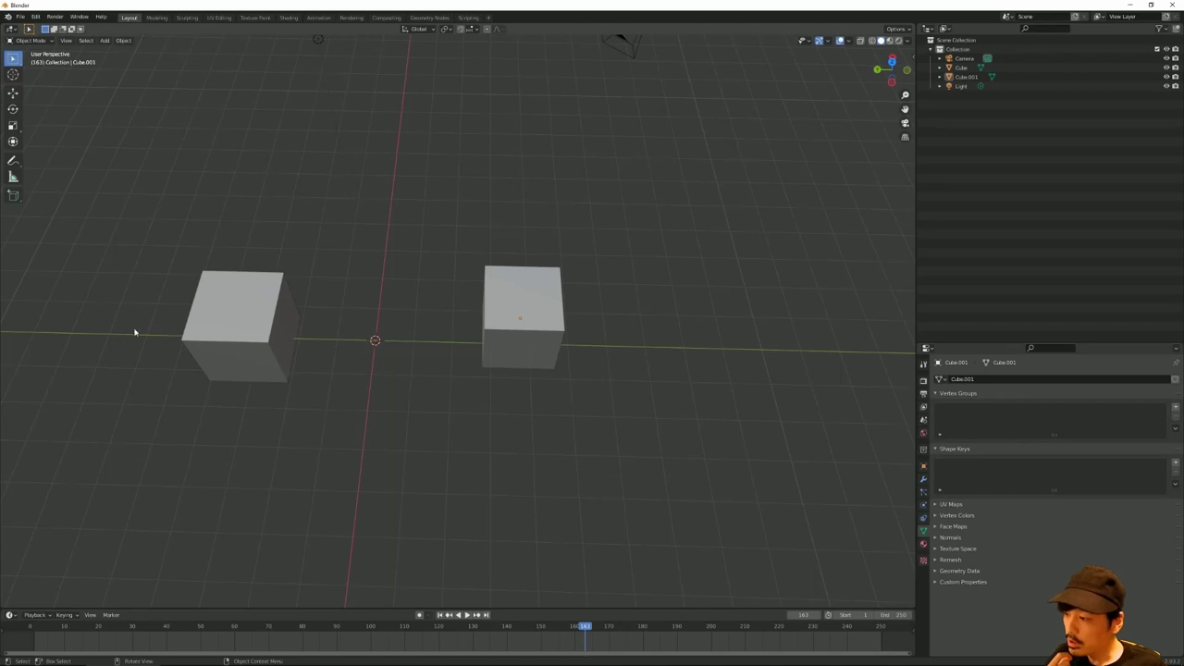
pyautogui.moveTo(134, 332); pyautogui.dragTo(102, 277, button='middle')
# Step: Show the viewport sidebar from the View menu to see Cube.001's Transform values
pyautogui.click(67, 41)
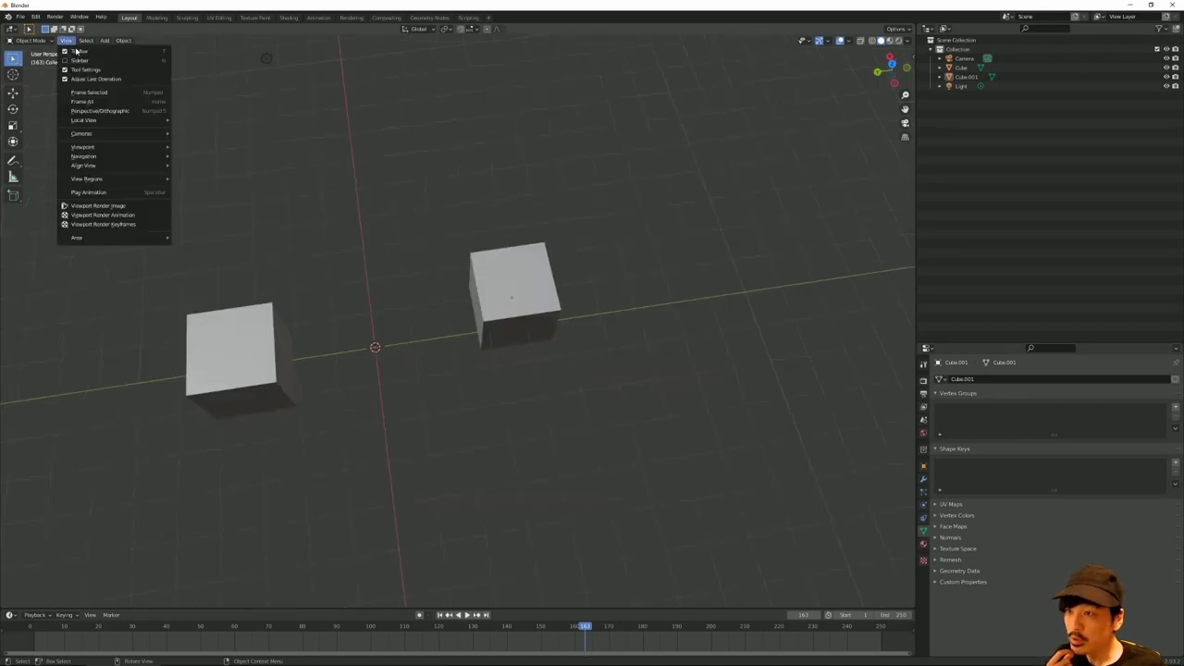
pyautogui.press('Escape')
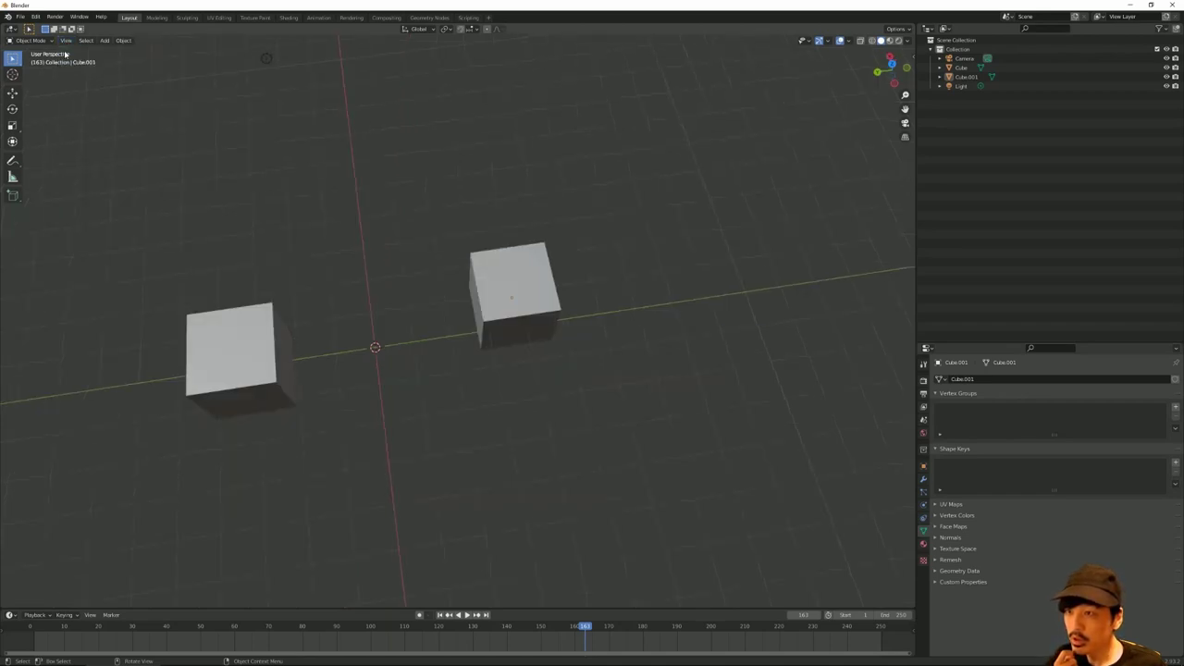
pyautogui.click(66, 40)
pyautogui.click(66, 42)
pyautogui.click(65, 43)
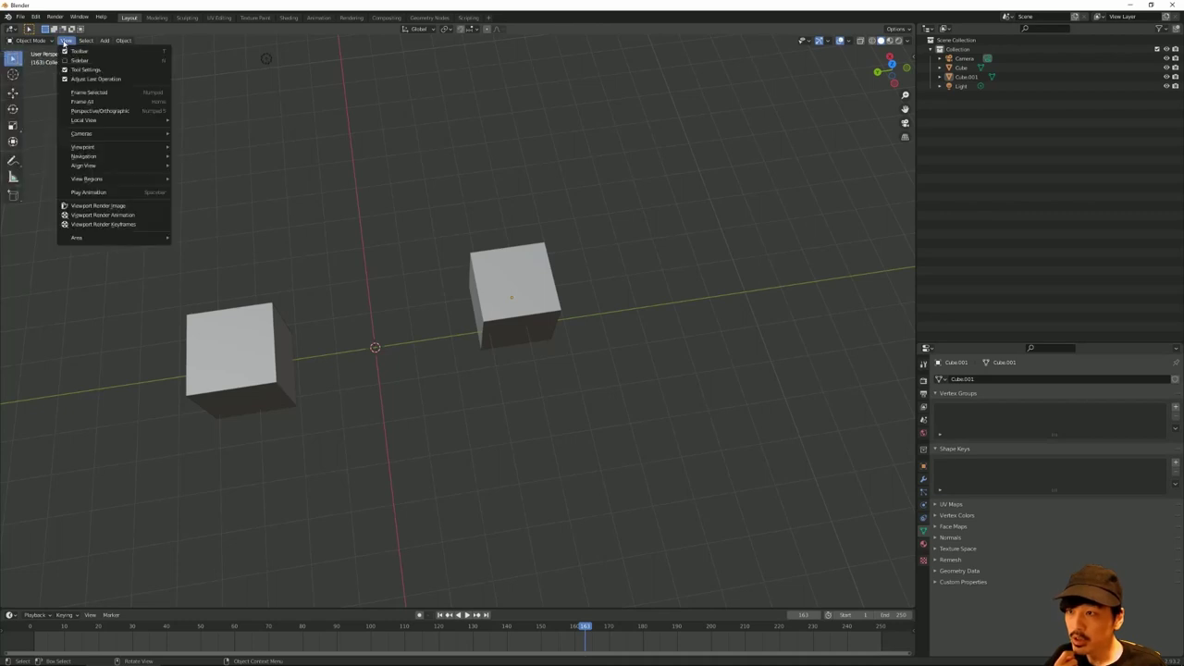
pyautogui.click(66, 60)
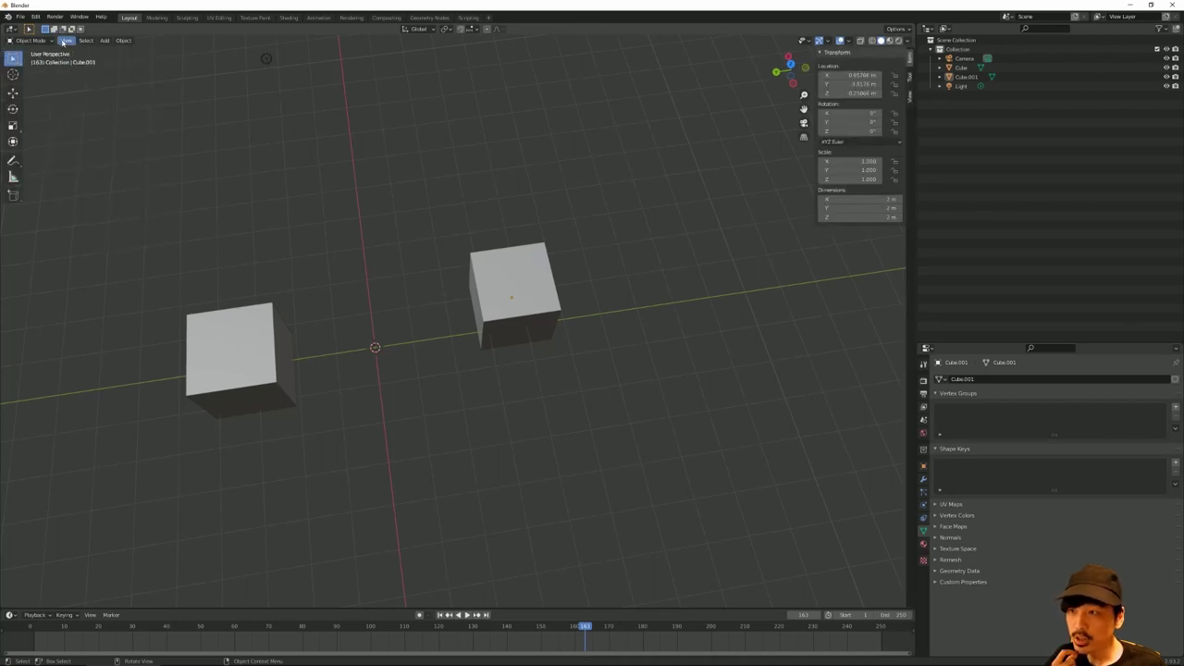
# Step: Hide and restore the sidebar, then show its View tab (focal length 50 mm, clip end 1000 m)
pyautogui.click(40, 42)
pyautogui.click(66, 41)
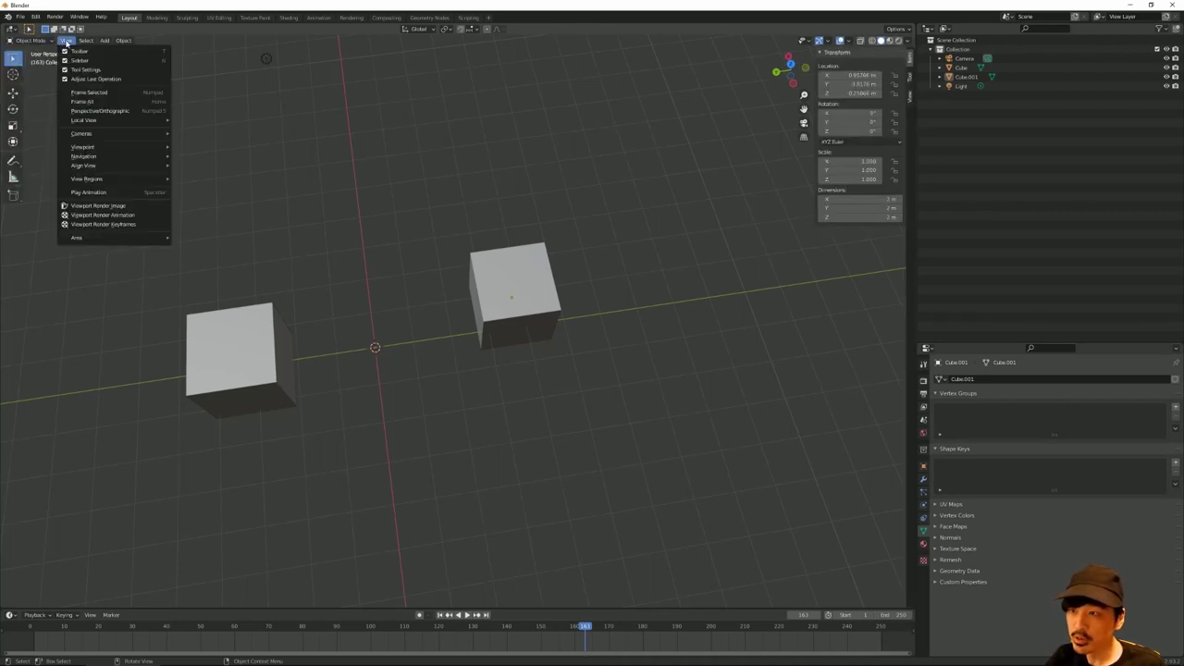
pyautogui.click(78, 60)
pyautogui.moveTo(80, 64); pyautogui.dragTo(277, 146, button='middle')
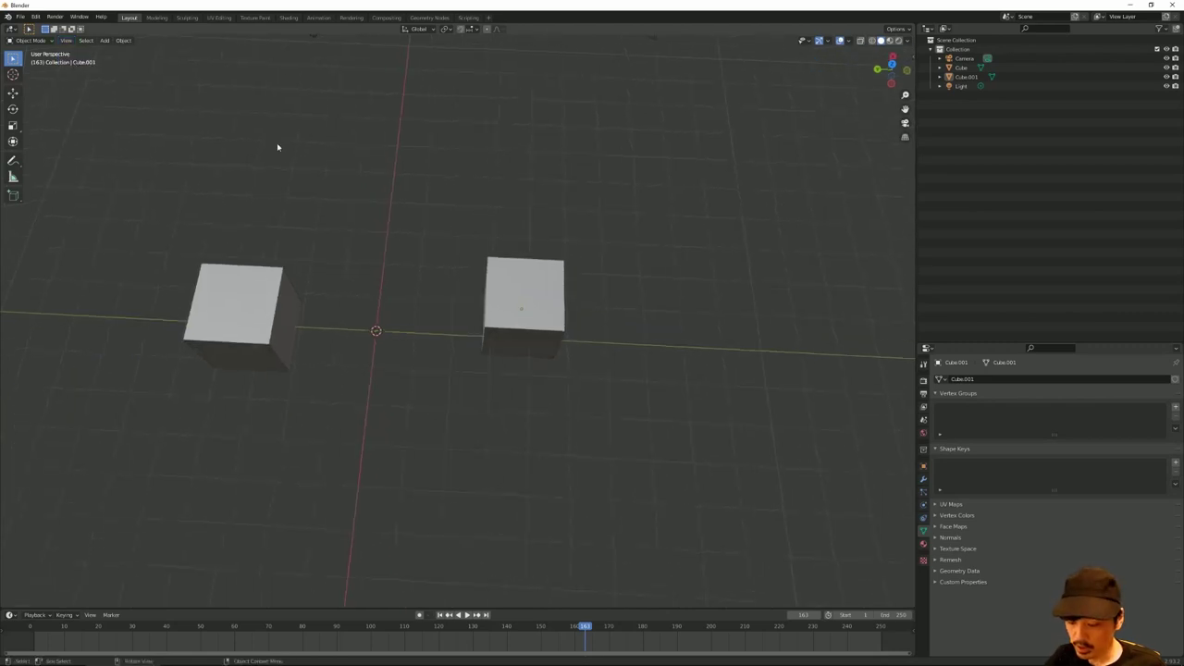
pyautogui.press('n')
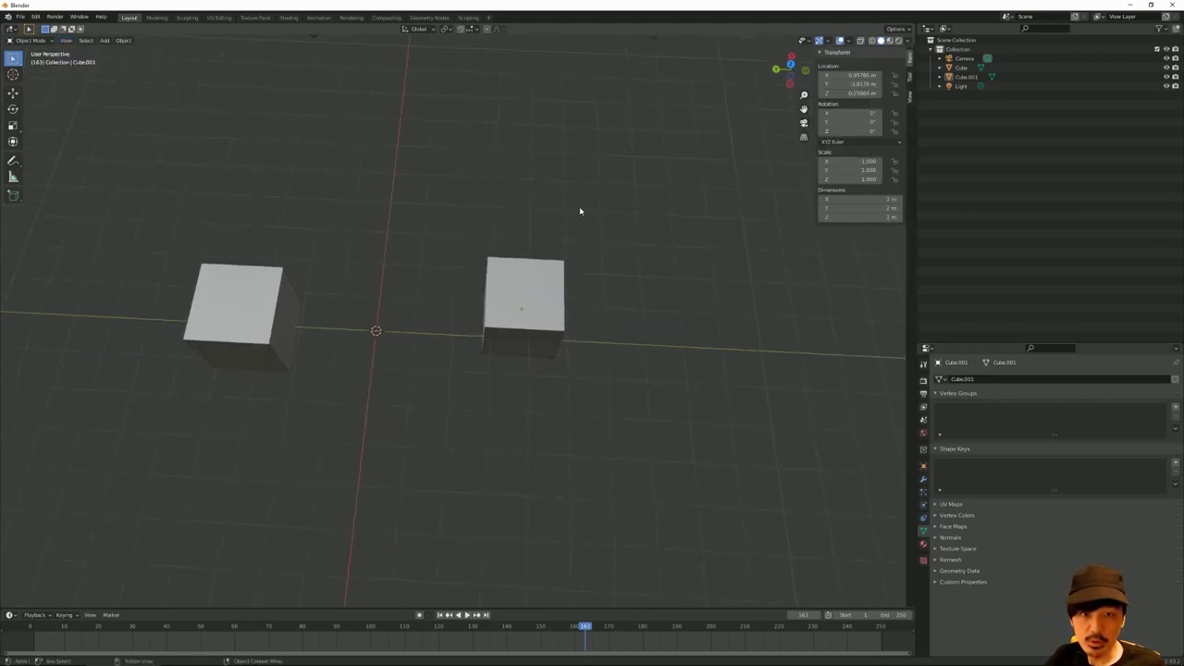
pyautogui.click(909, 94)
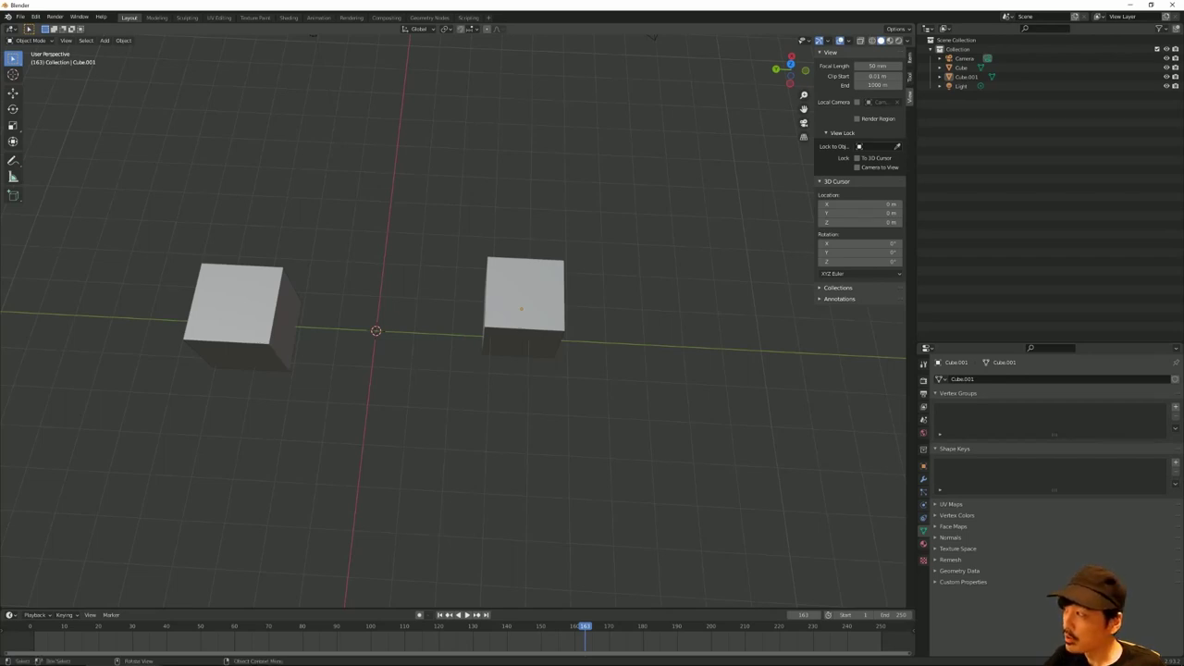
# Step: Box-select both cubes, then switch to Select Lasso and lasso around them
pyautogui.click(276, 343)
pyautogui.click(537, 299)
pyautogui.moveTo(274, 180); pyautogui.dragTo(586, 423)
pyautogui.moveTo(586, 422); pyautogui.dragTo(330, 229, button='middle')
pyautogui.moveTo(110, 184)
pyautogui.mouseDown()
pyautogui.moveTo(234, 299)
pyautogui.moveTo(542, 490)
pyautogui.mouseUp()
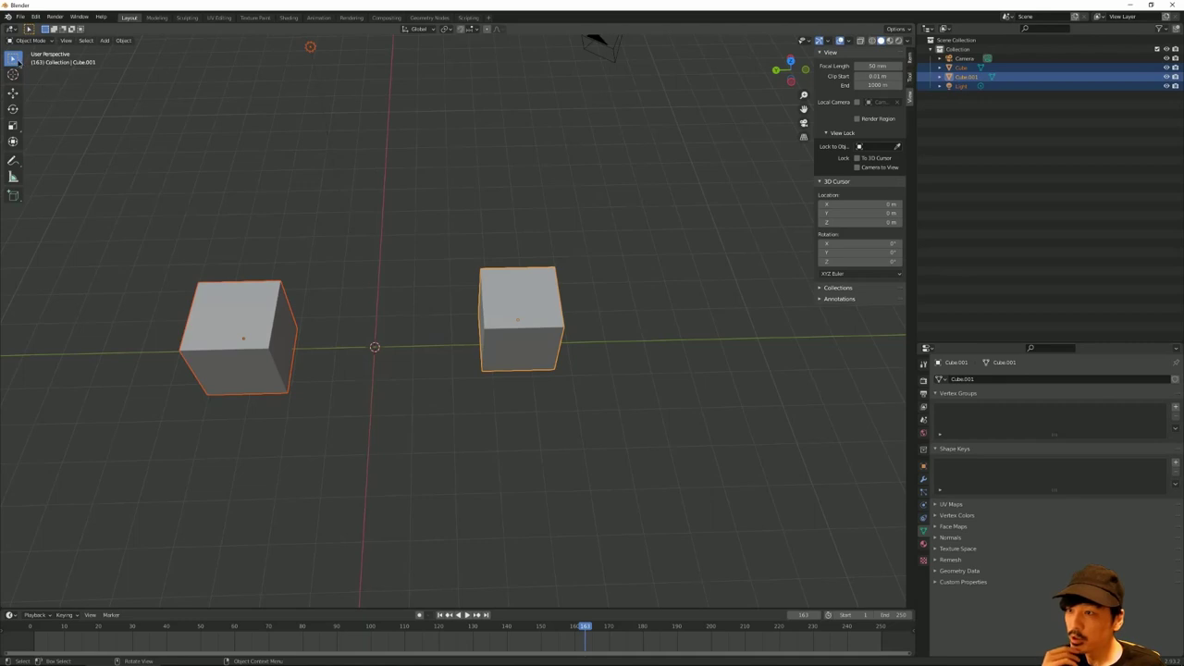
pyautogui.moveTo(15, 60); pyautogui.dragTo(65, 127)
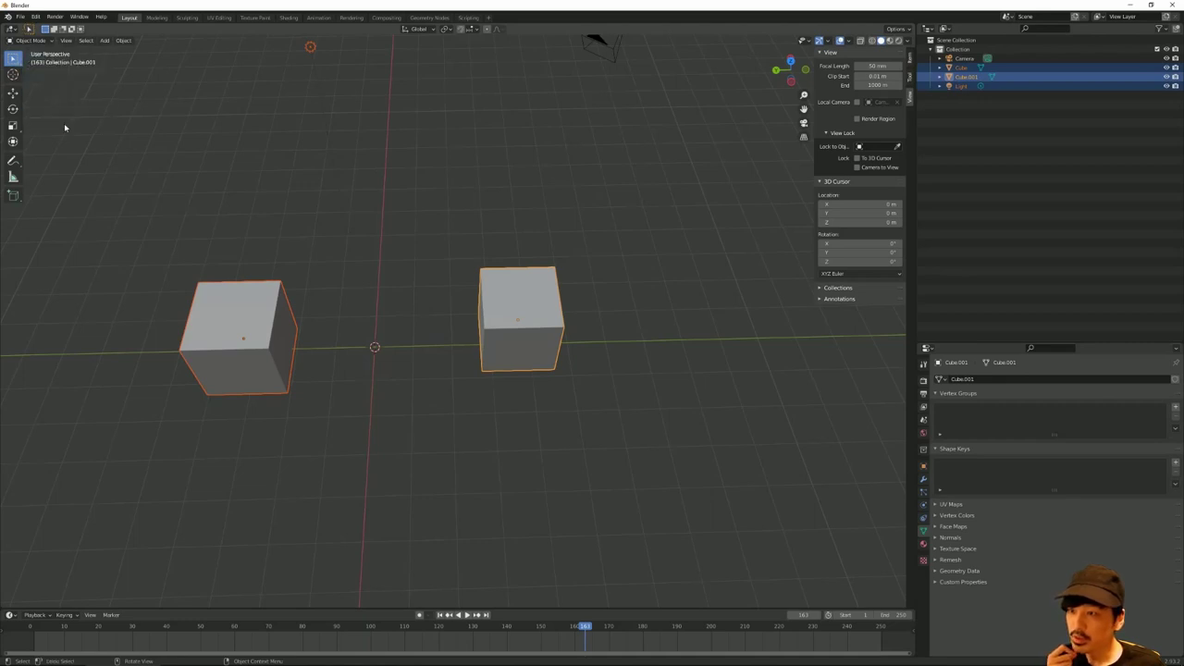
pyautogui.moveTo(231, 212)
pyautogui.mouseDown()
pyautogui.moveTo(721, 104)
pyautogui.moveTo(446, 223)
pyautogui.mouseUp()
# Step: Switch to Circle Select and paint over the left cube, then add the right cube
pyautogui.click(216, 166)
pyautogui.moveTo(13, 59); pyautogui.dragTo(65, 95)
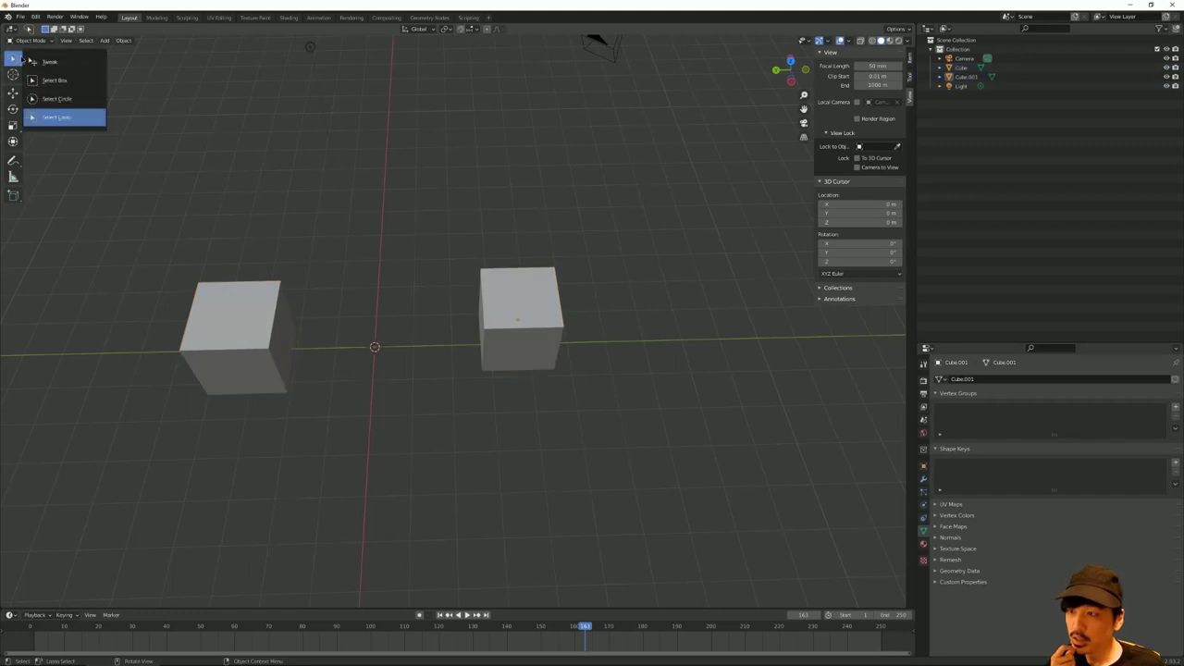
pyautogui.moveTo(198, 277); pyautogui.dragTo(276, 346)
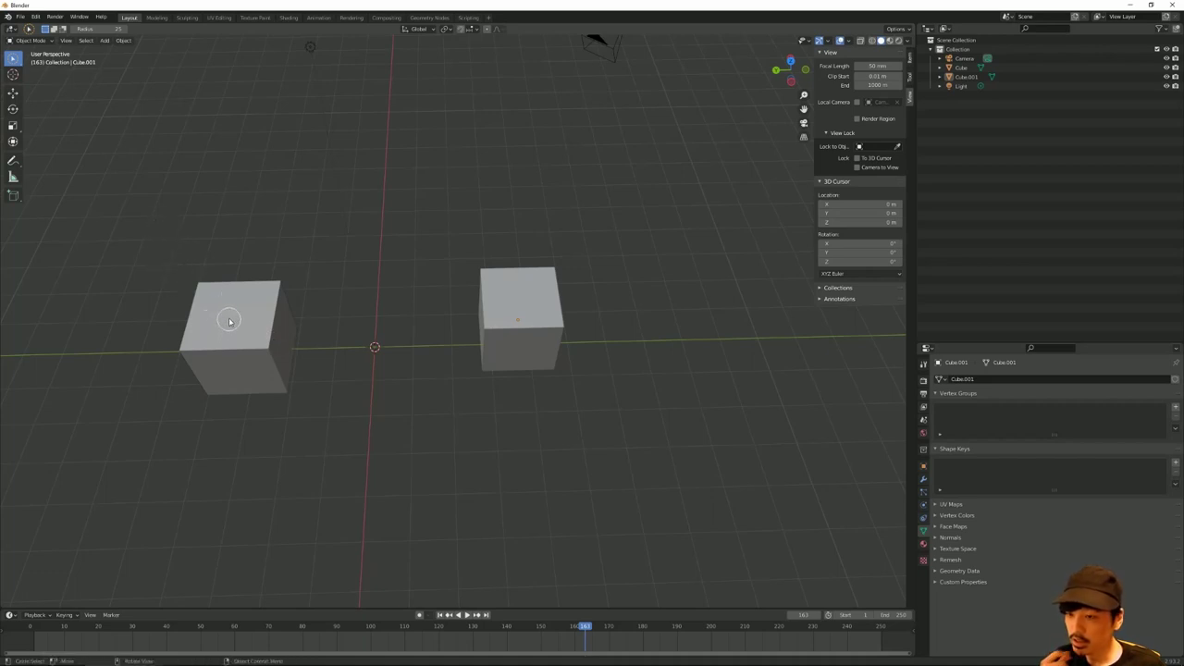
pyautogui.moveTo(275, 305); pyautogui.dragTo(297, 319)
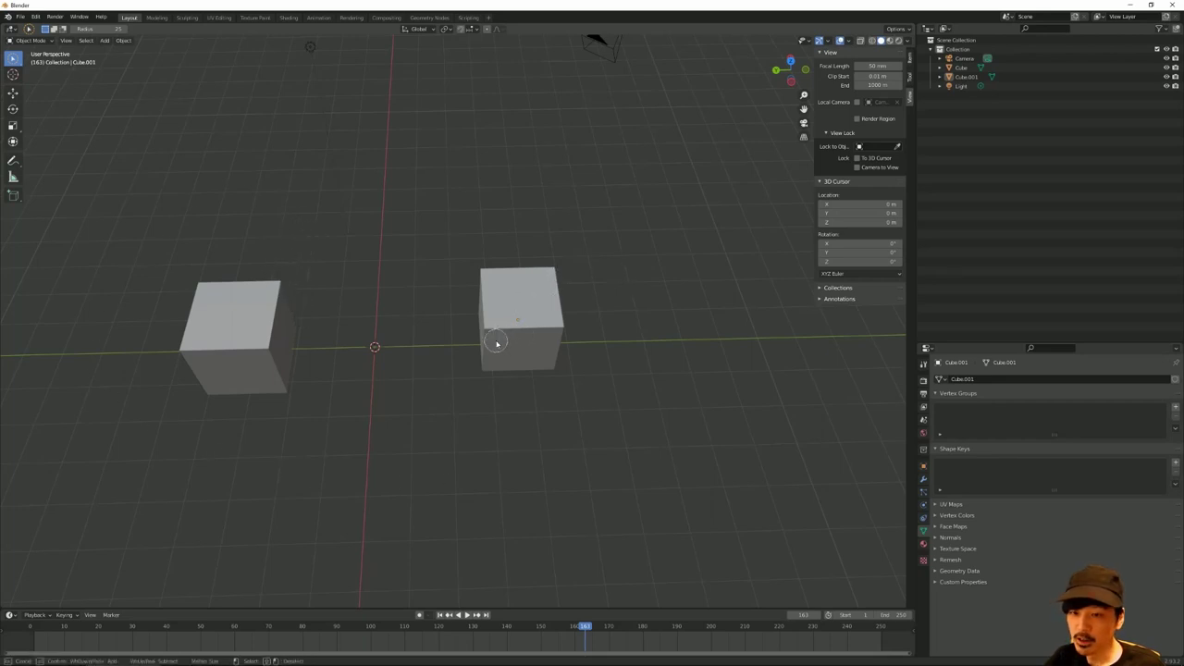
pyautogui.moveTo(494, 339)
pyautogui.mouseDown(button='middle')
pyautogui.moveTo(484, 312)
pyautogui.moveTo(494, 338)
pyautogui.mouseUp(button='middle')
pyautogui.moveTo(484, 387); pyautogui.dragTo(487, 299)
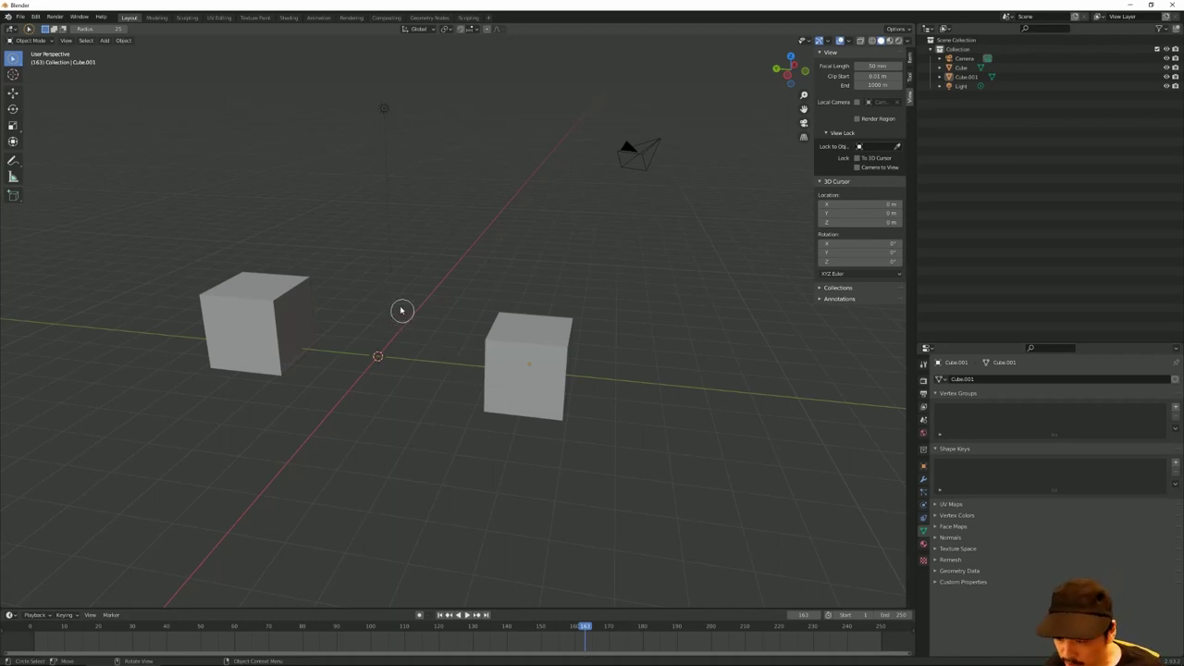
pyautogui.click(289, 329)
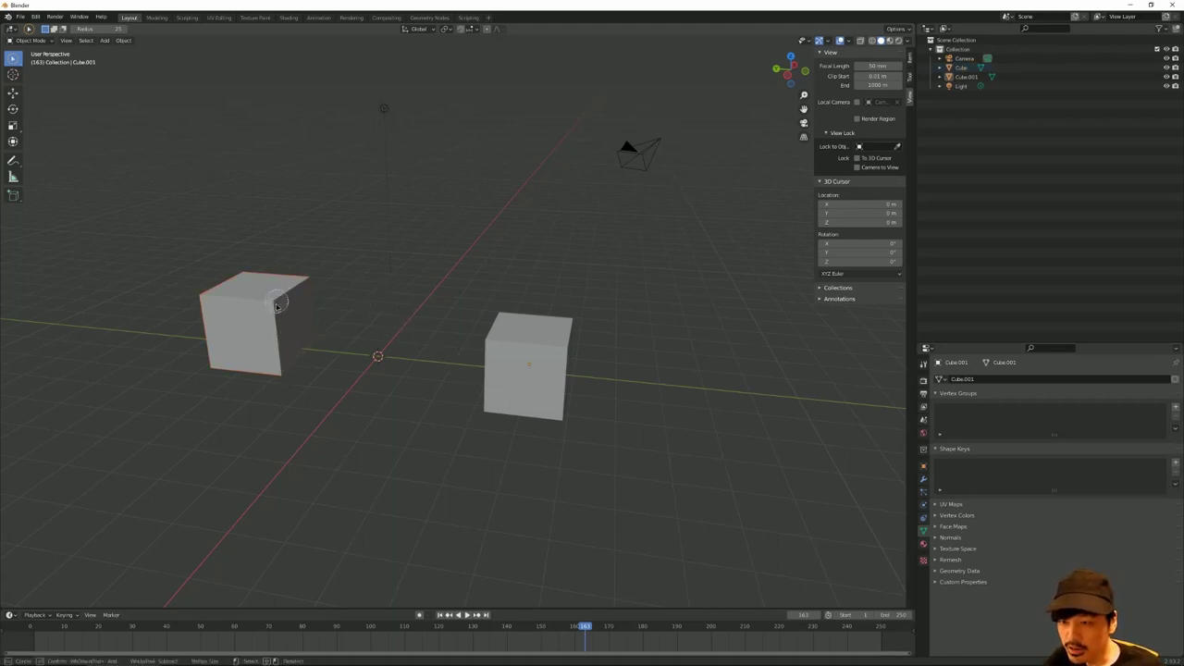
pyautogui.moveTo(282, 296); pyautogui.dragTo(274, 300)
pyautogui.click(252, 340)
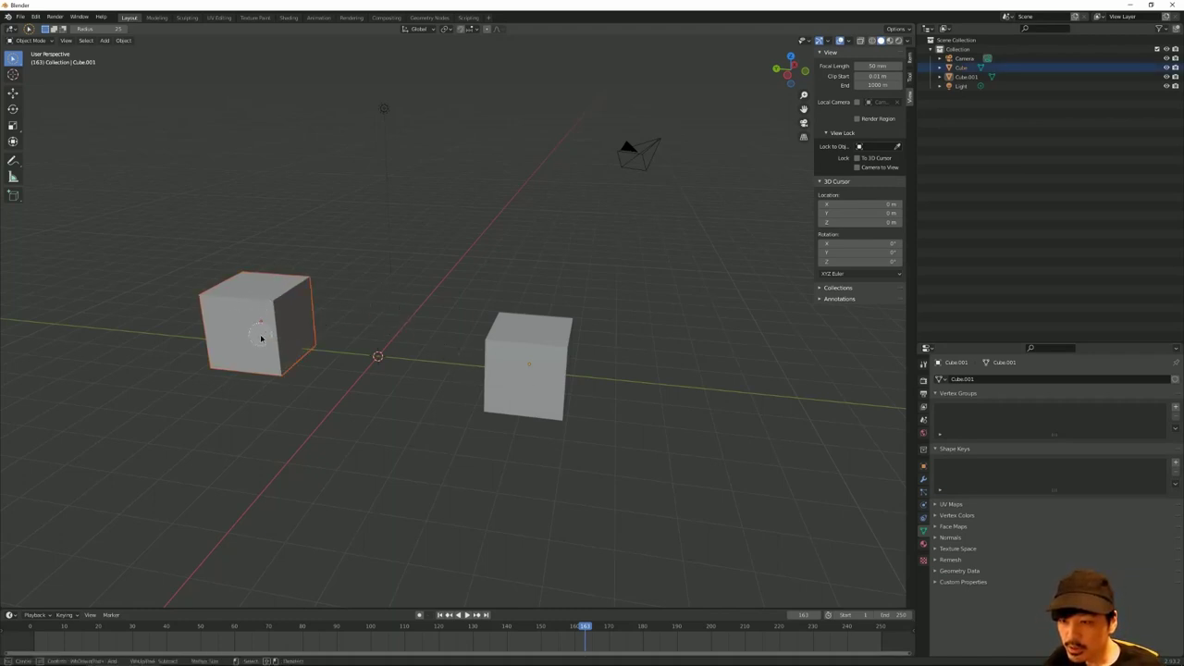
pyautogui.moveTo(509, 357); pyautogui.dragTo(529, 366)
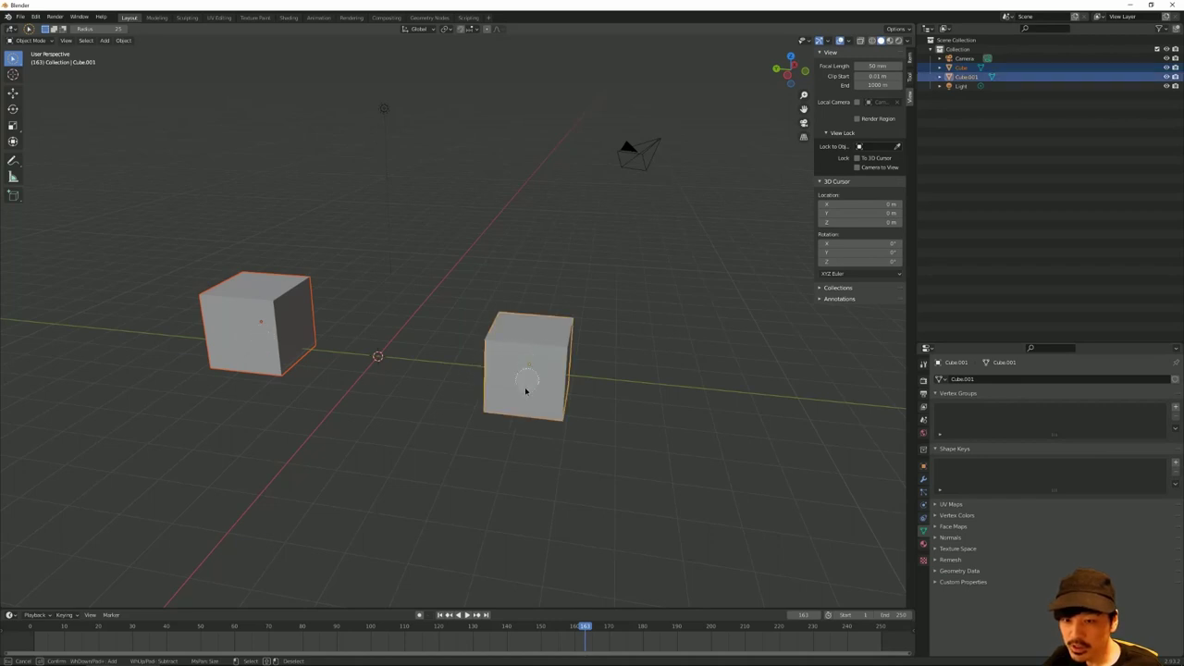
pyautogui.rightClick(323, 442)
# Step: Twice deselect all with Alt+A and circle-select both cubes again using C
pyautogui.hotkey('alt', 'a')
pyautogui.press('c')
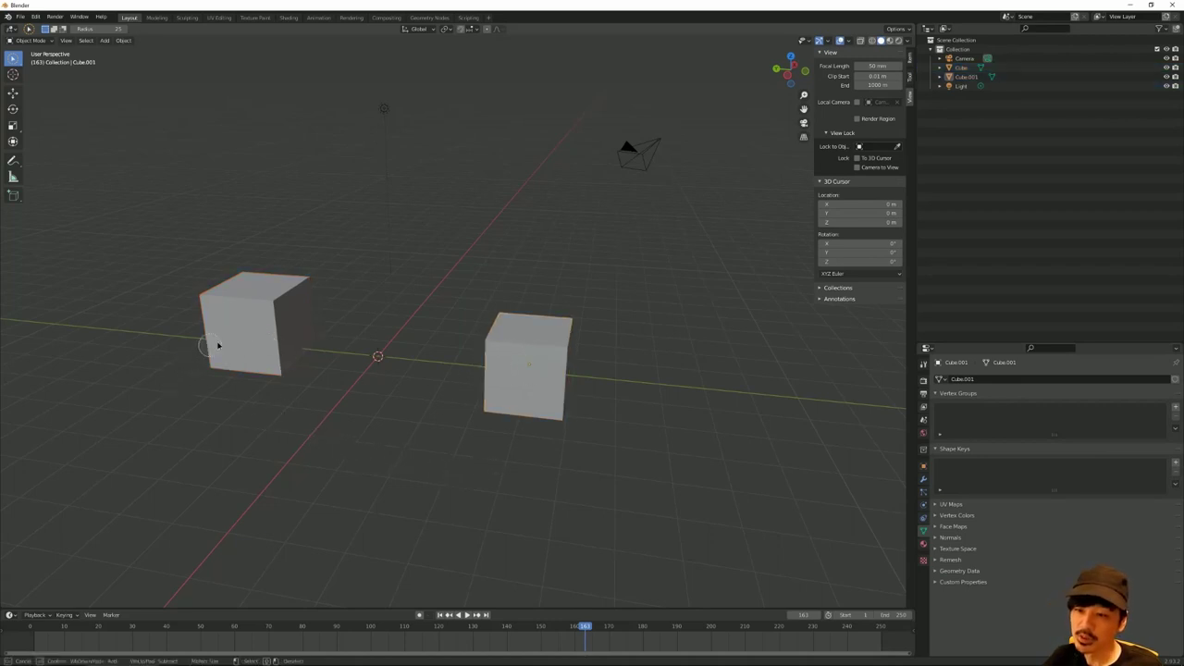
pyautogui.moveTo(218, 345); pyautogui.dragTo(275, 317)
pyautogui.moveTo(497, 339); pyautogui.dragTo(534, 364)
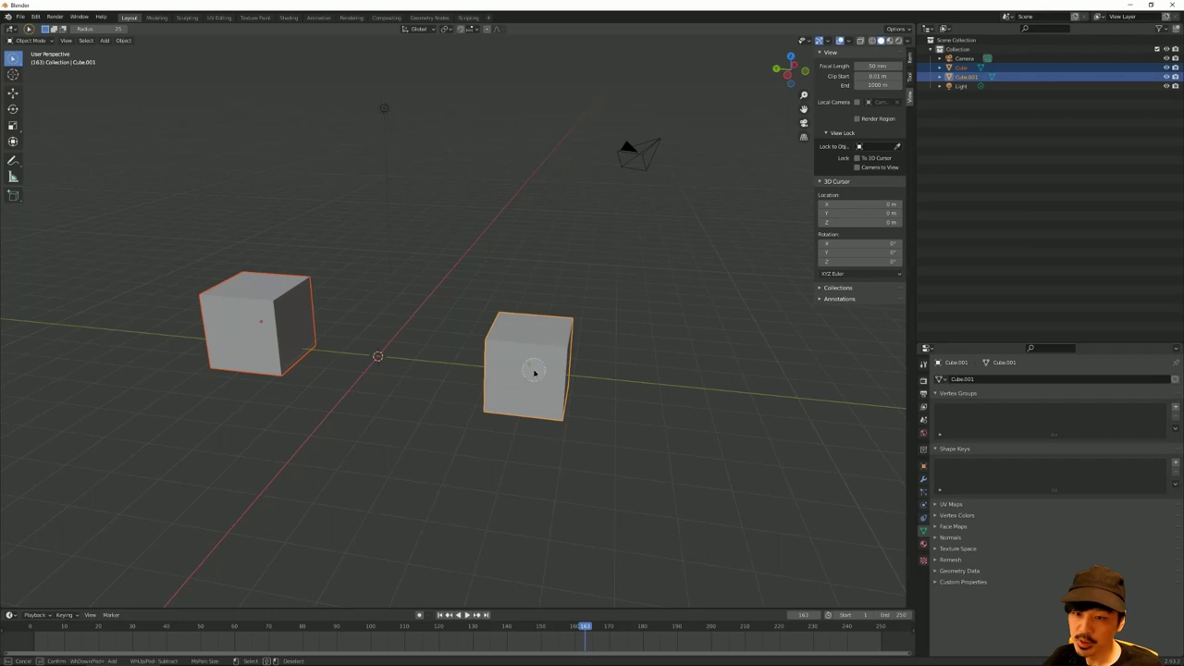
pyautogui.rightClick(348, 544)
pyautogui.hotkey('alt', 'a')
pyautogui.press('c')
pyautogui.moveTo(232, 357); pyautogui.dragTo(274, 314)
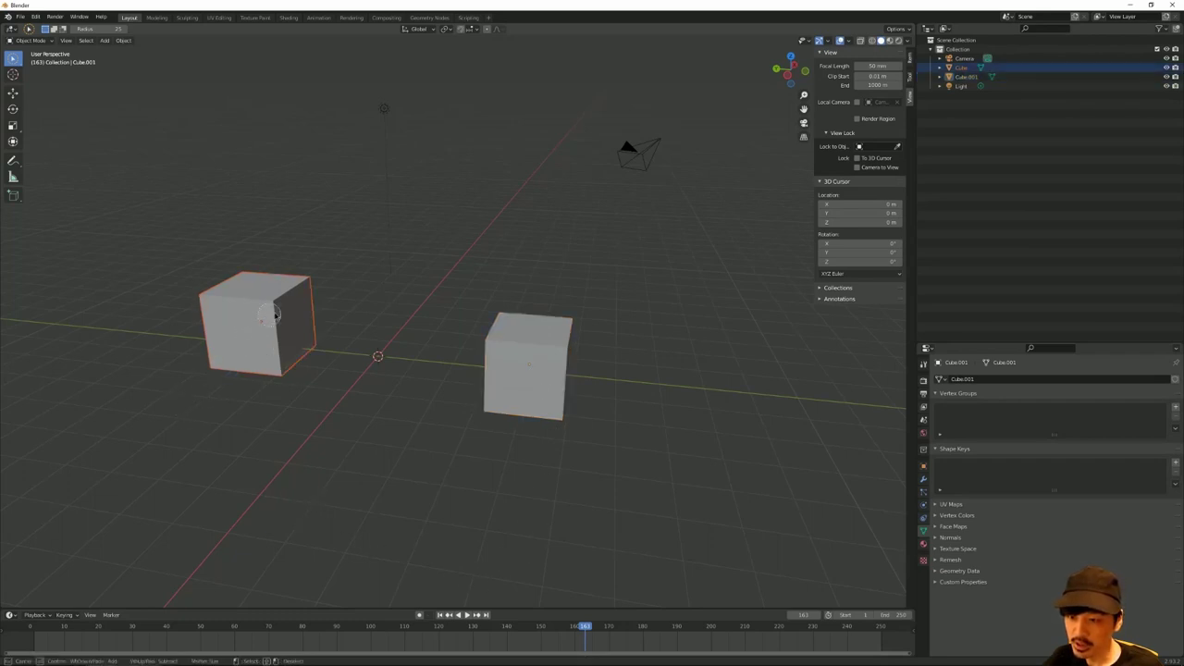
pyautogui.moveTo(471, 320); pyautogui.dragTo(529, 367)
pyautogui.rightClick(514, 537)
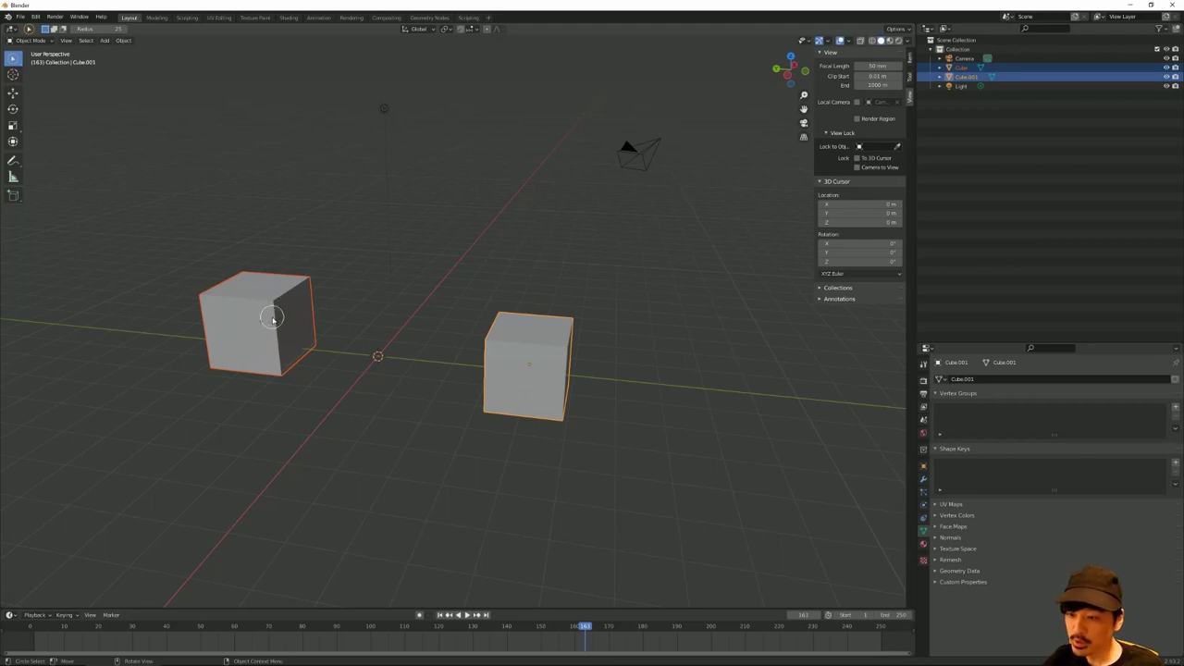
# Step: Deselect all, click-select both cubes, then circle-select them once more with C
pyautogui.hotkey('alt', 'a')
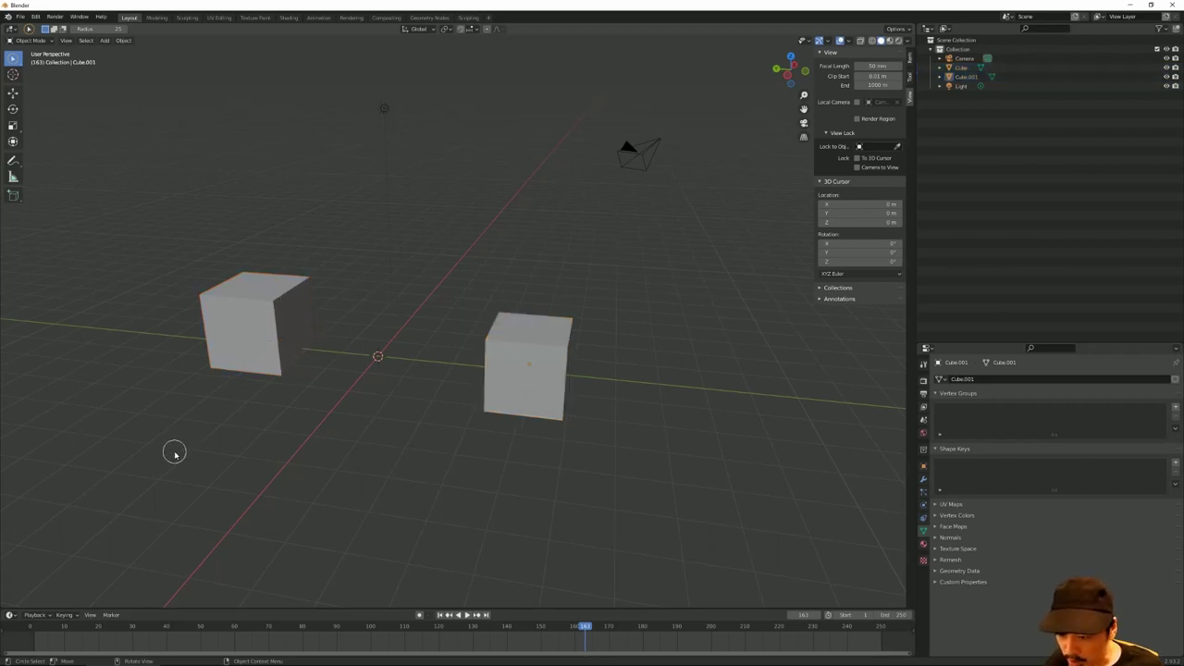
pyautogui.rightClick(225, 428)
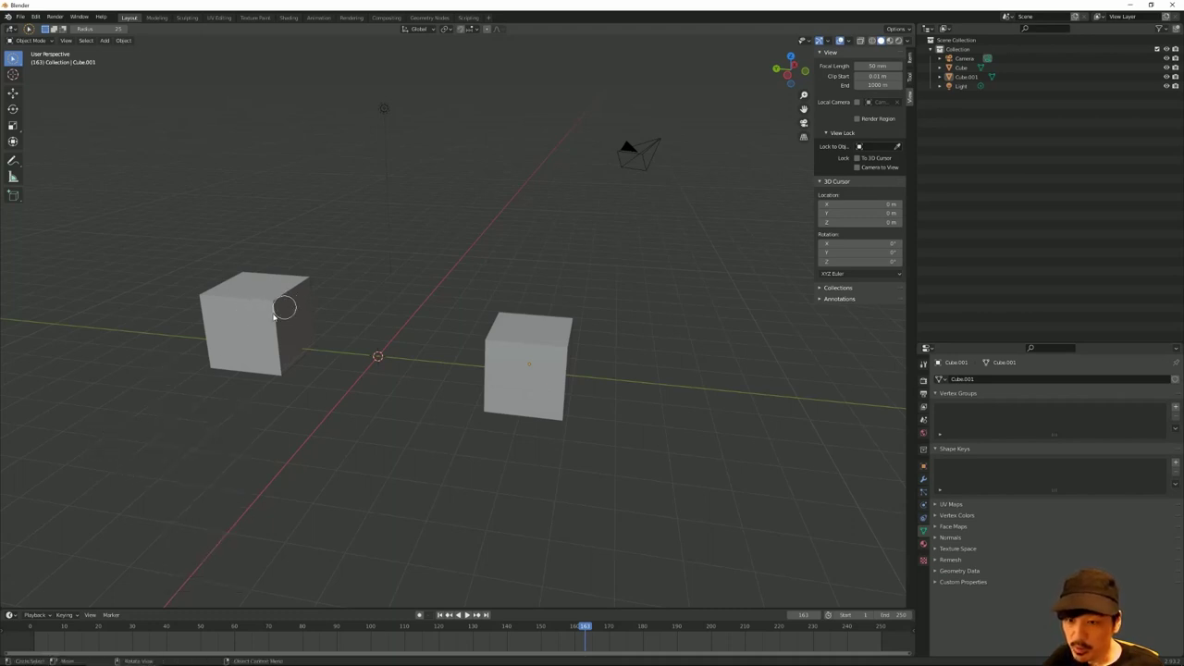
pyautogui.click(239, 335)
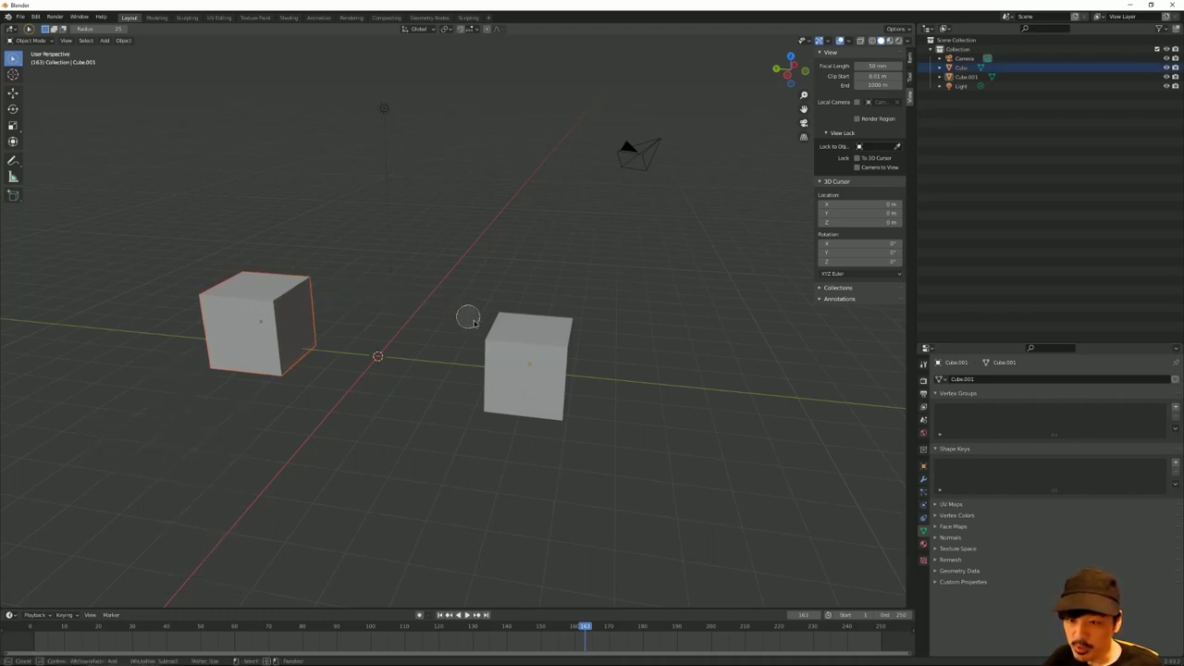
pyautogui.keyDown('shift'); pyautogui.click(551, 375); pyautogui.keyUp('shift')
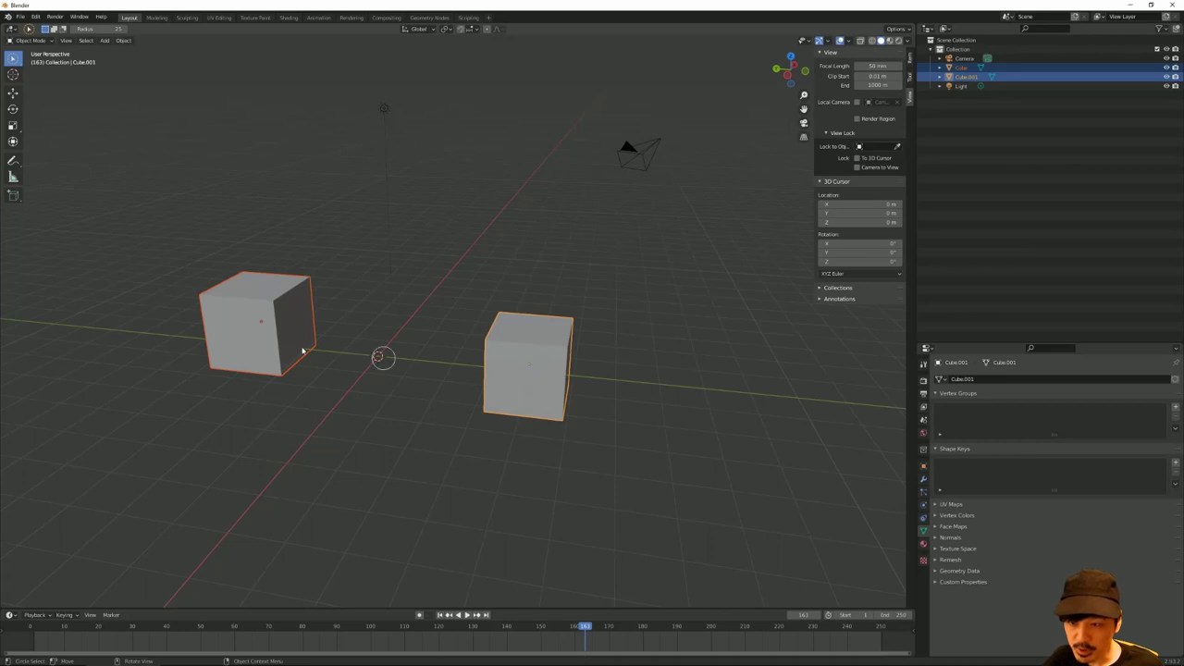
pyautogui.click(170, 416)
pyautogui.press('c')
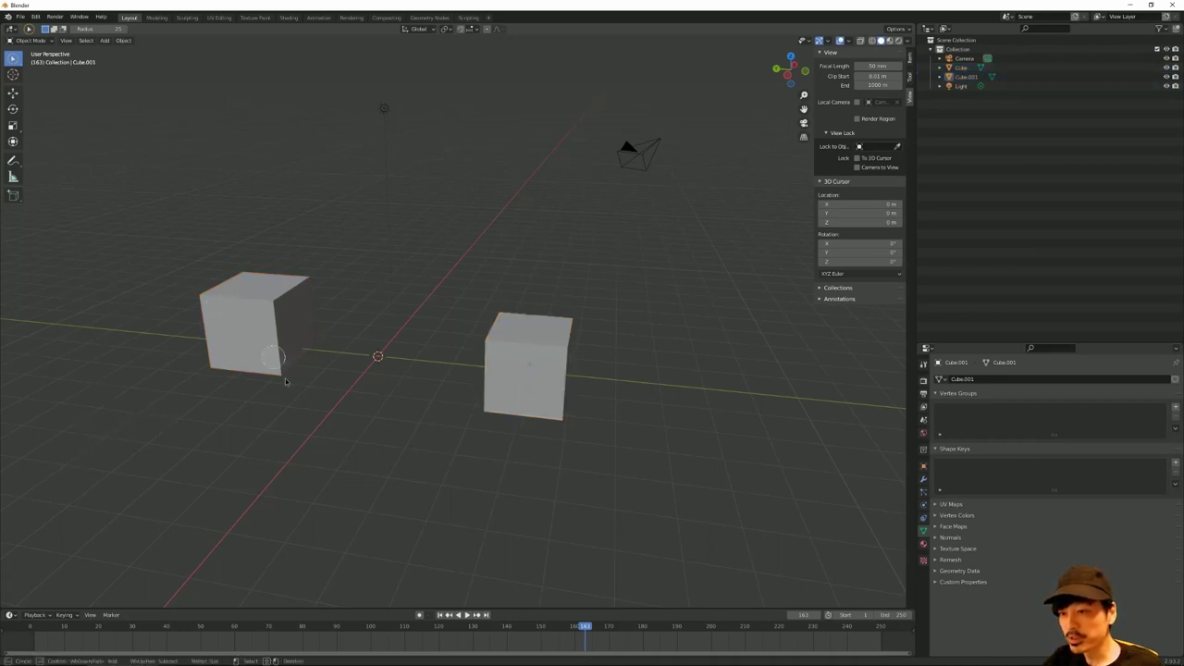
pyautogui.click(518, 379)
pyautogui.click(258, 325)
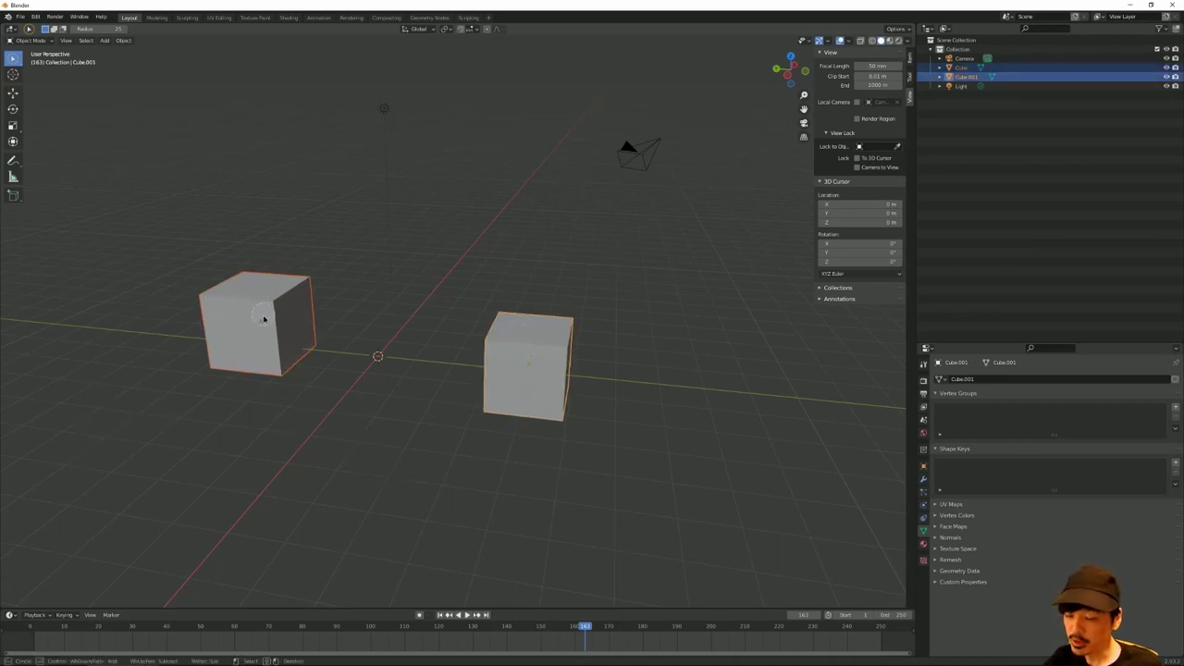
pyautogui.rightClick(269, 319)
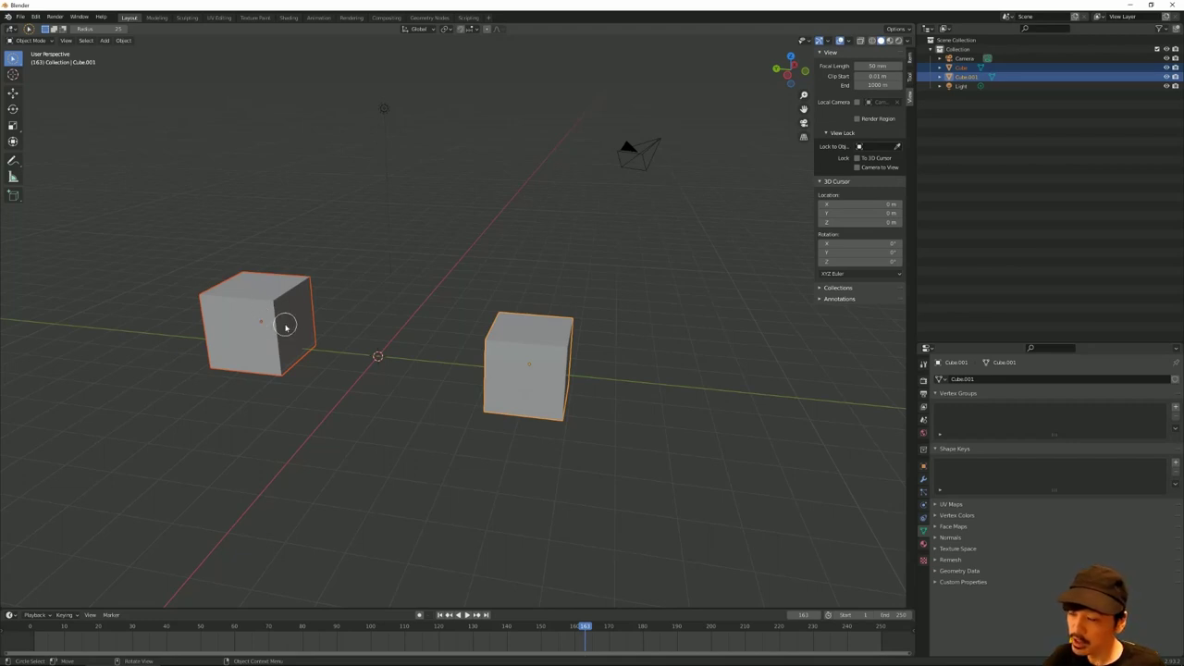
pyautogui.click(12, 63)
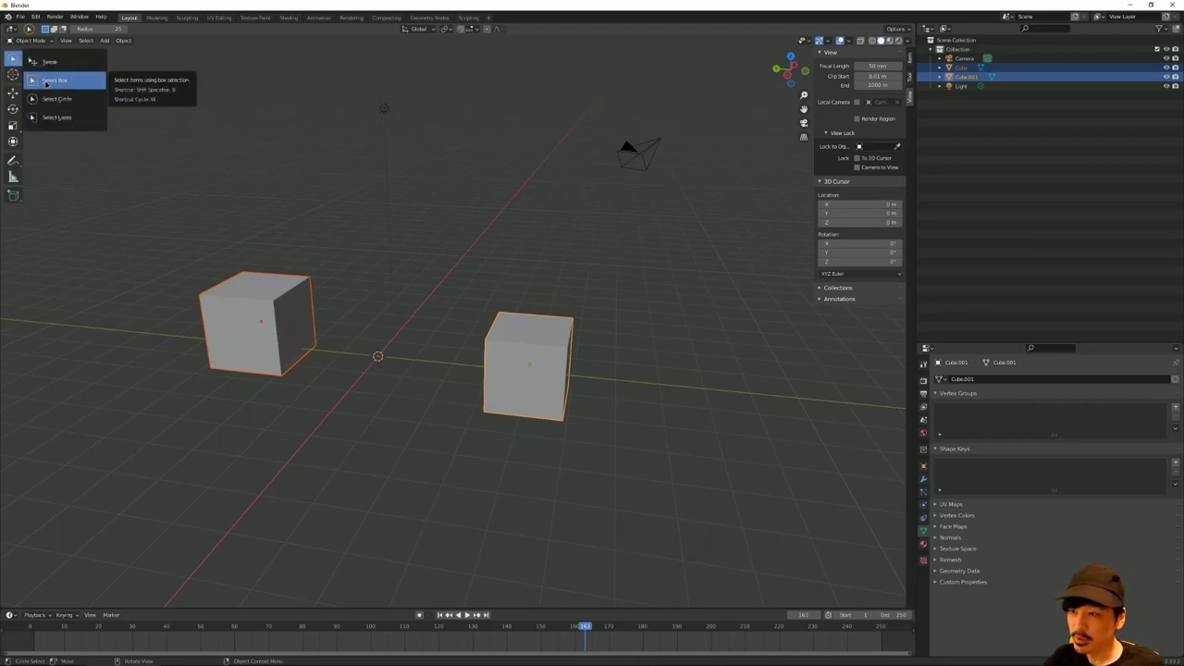
# Step: Box-select the cubes and light with Select Box, then circle-deselect the cubes
pyautogui.click(55, 81)
pyautogui.click(586, 484)
pyautogui.moveTo(143, 222); pyautogui.dragTo(466, 449)
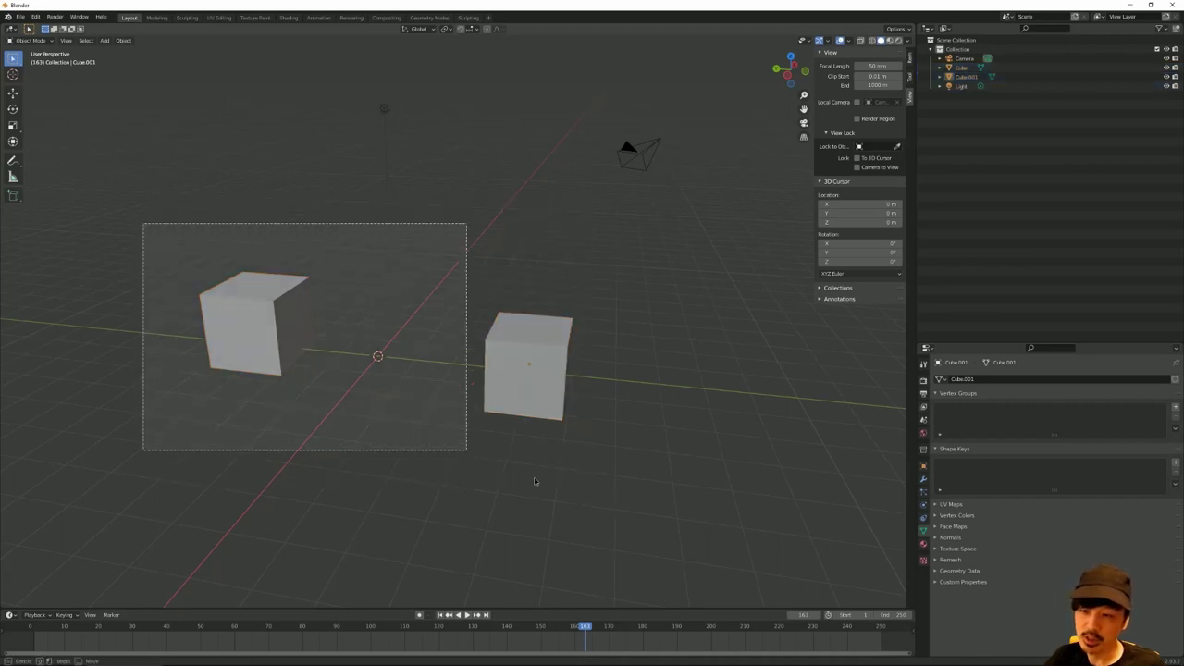
pyautogui.moveTo(534, 481); pyautogui.dragTo(761, 563)
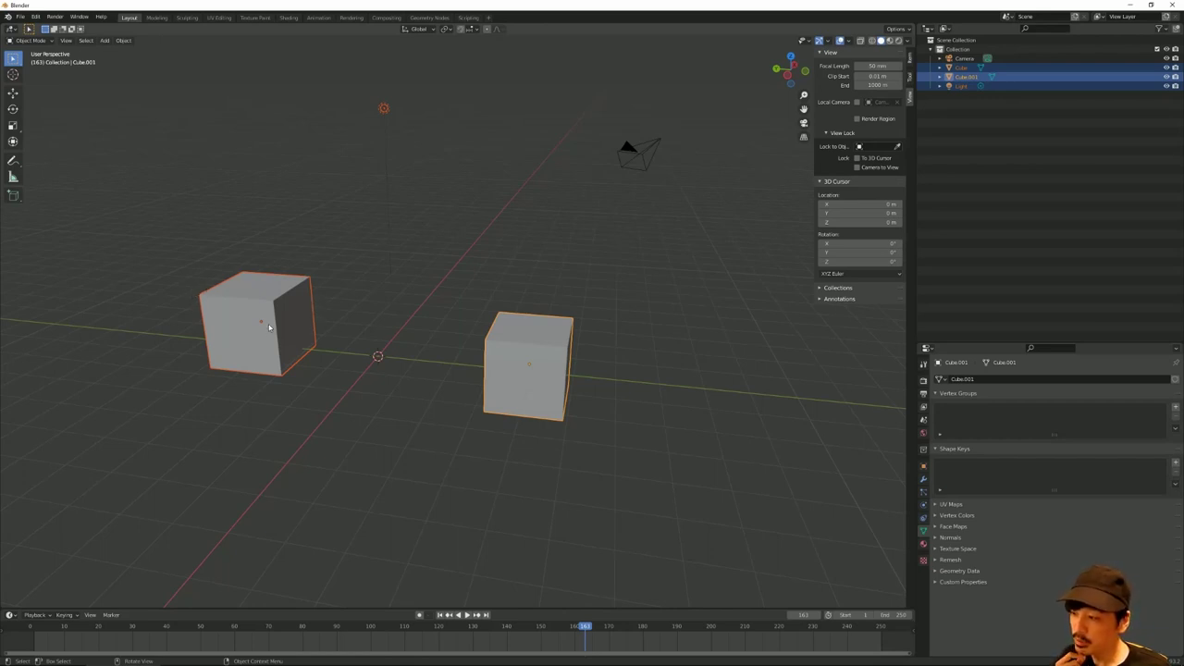
pyautogui.press('c')
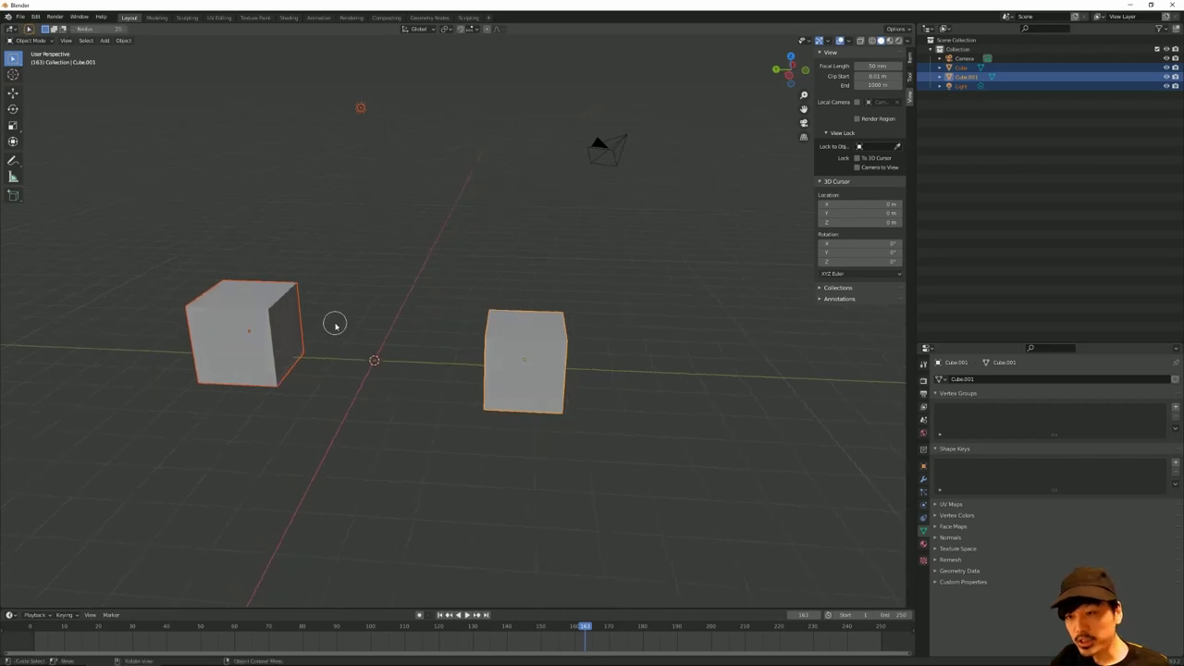
pyautogui.click(269, 356)
pyautogui.click(509, 370)
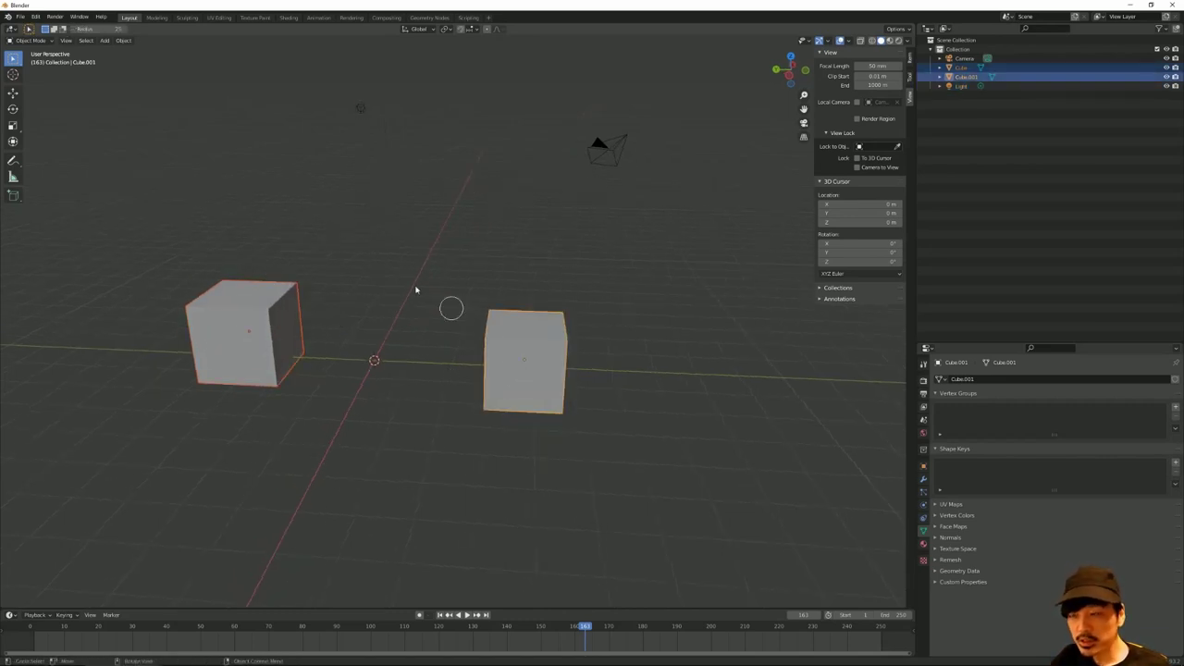
pyautogui.moveTo(450, 309); pyautogui.dragTo(246, 213, button='middle')
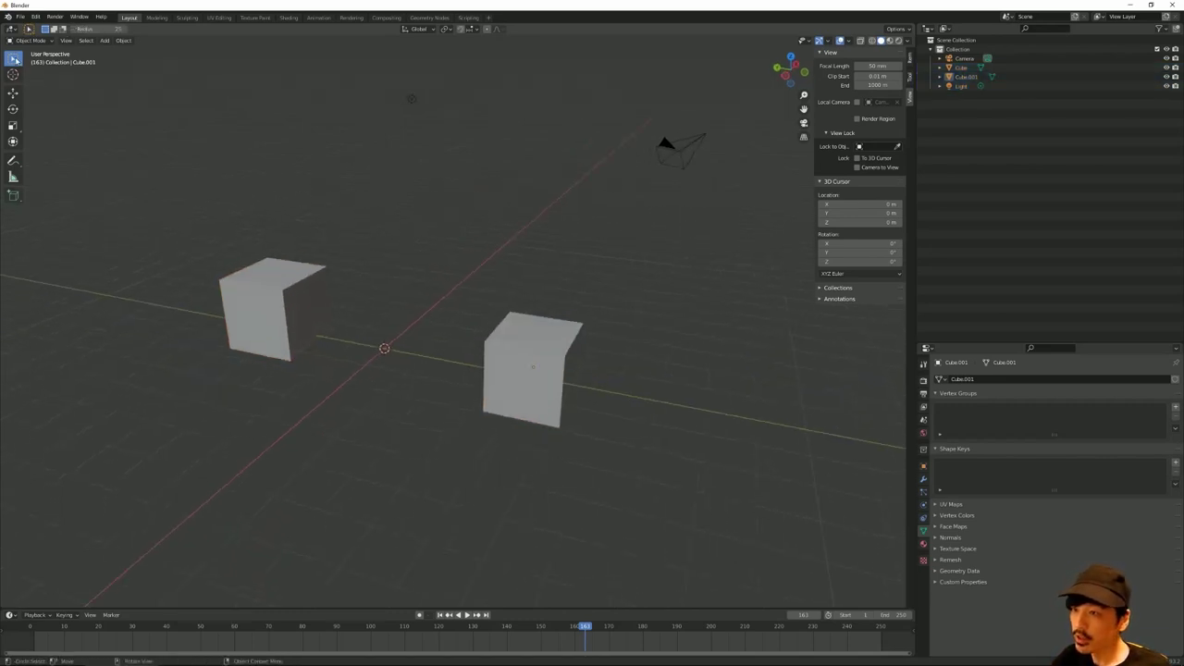
# Step: Switch back to Tweak, orbit to a lower frontal view, and select the left cube
pyautogui.moveTo(14, 58); pyautogui.dragTo(41, 58)
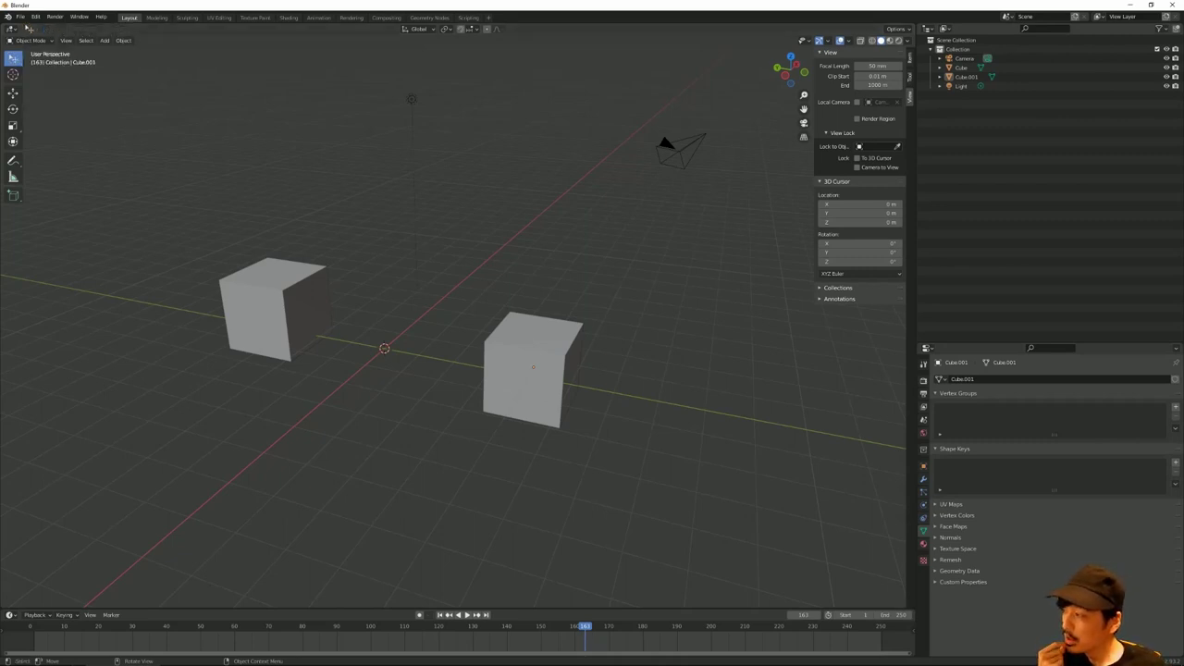
pyautogui.moveTo(196, 239); pyautogui.dragTo(225, 212, button='middle')
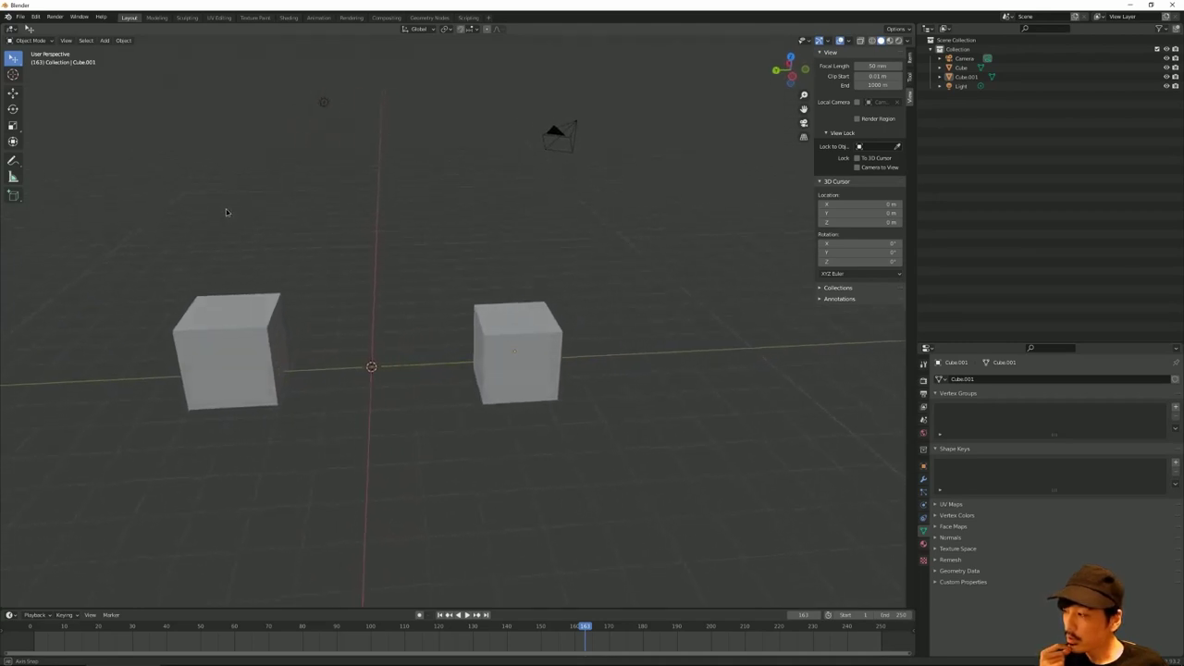
pyautogui.click(217, 338)
pyautogui.moveTo(215, 347); pyautogui.dragTo(210, 346, button='middle')
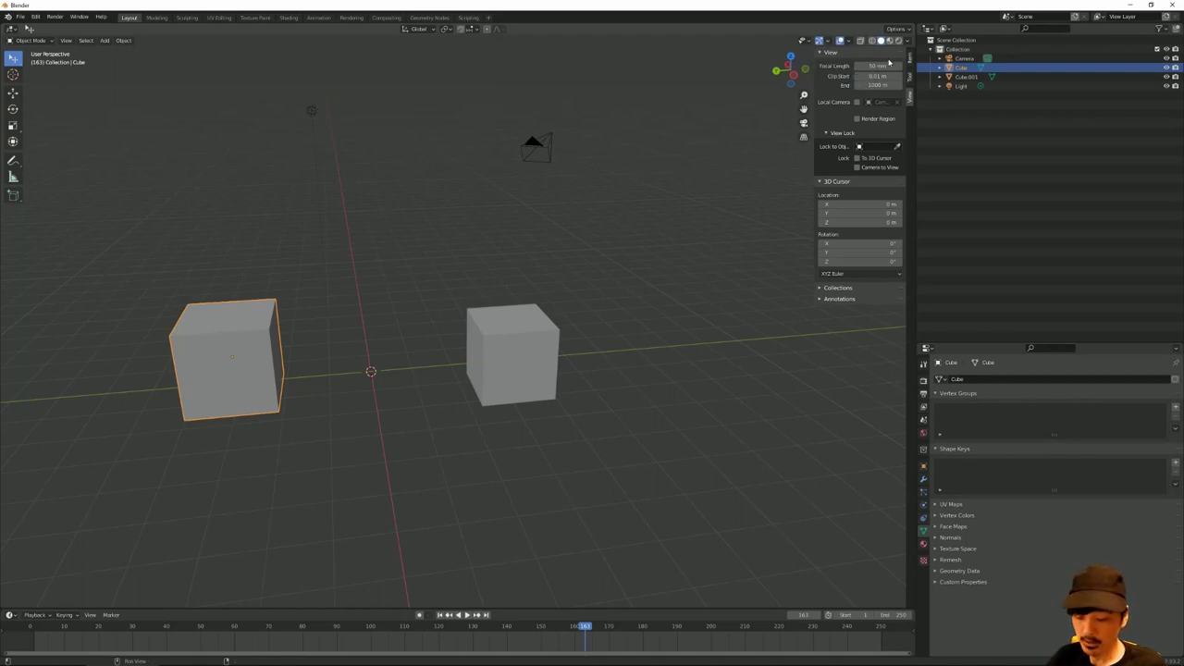
# Step: Hide the sidebar and enable the object rotate gizmo in the Viewport Gizmos popover
pyautogui.press('n')
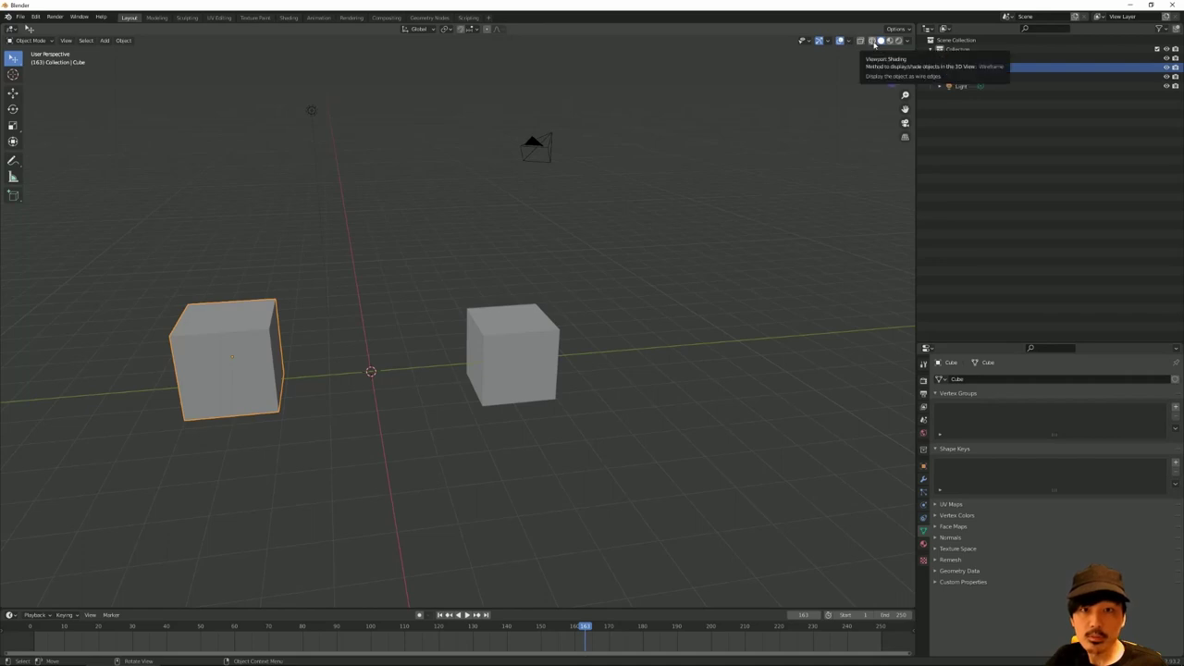
pyautogui.click(808, 40)
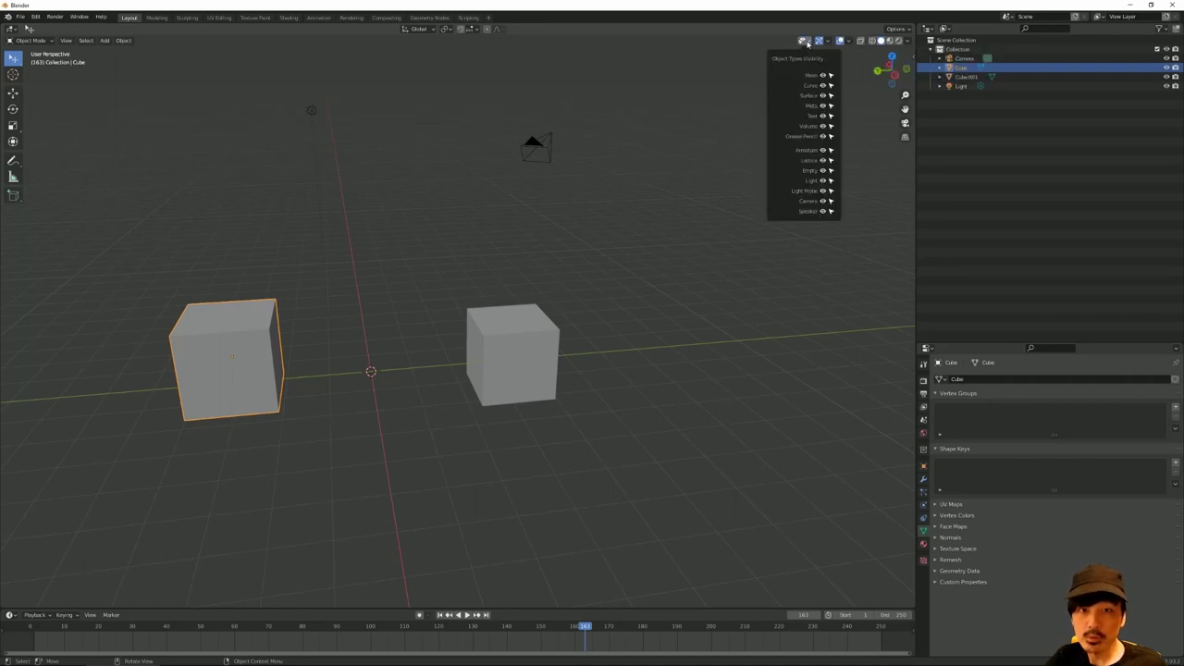
pyautogui.click(808, 40)
pyautogui.click(826, 42)
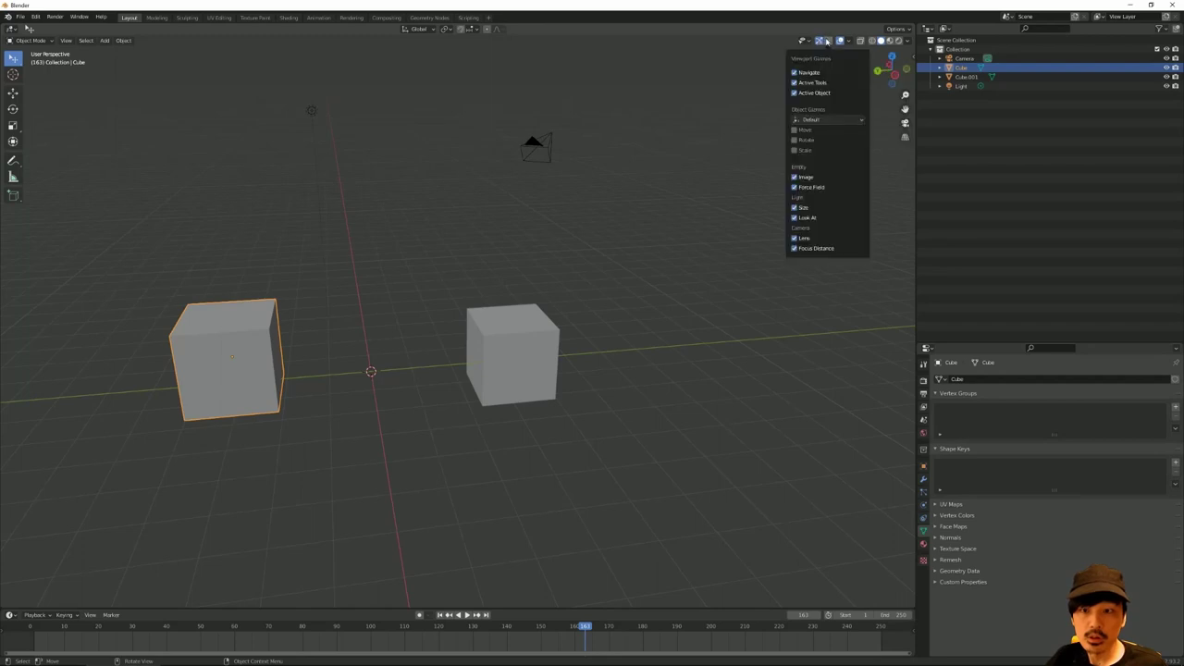
pyautogui.moveTo(444, 201); pyautogui.dragTo(802, 70, button='middle')
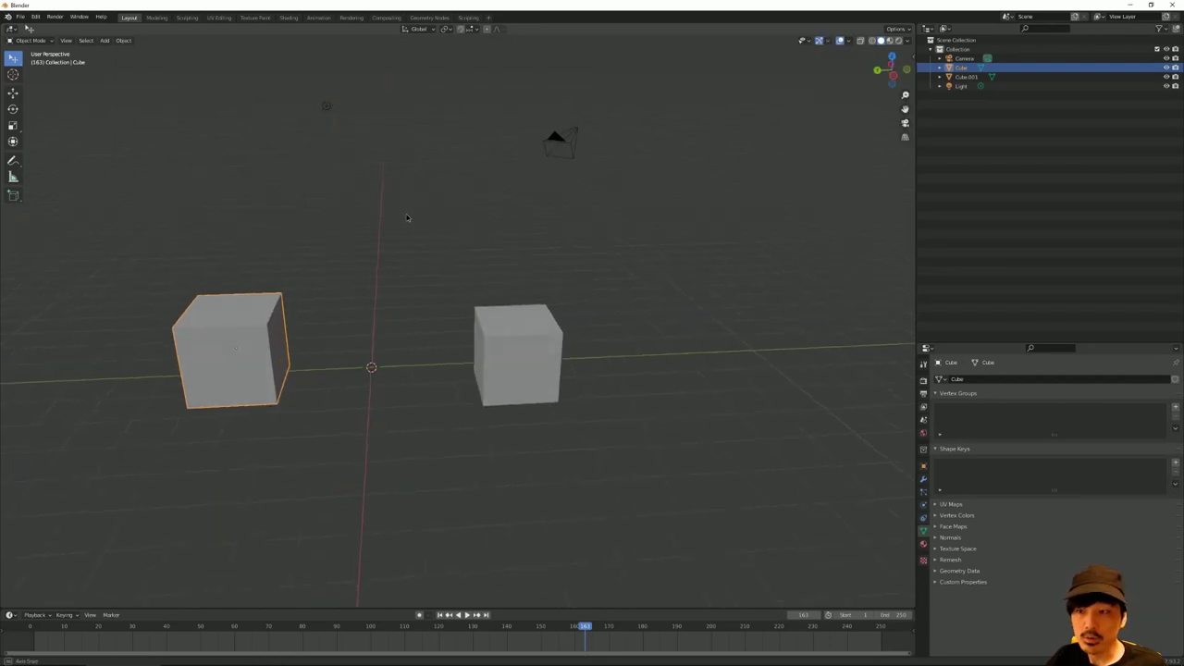
pyautogui.click(827, 41)
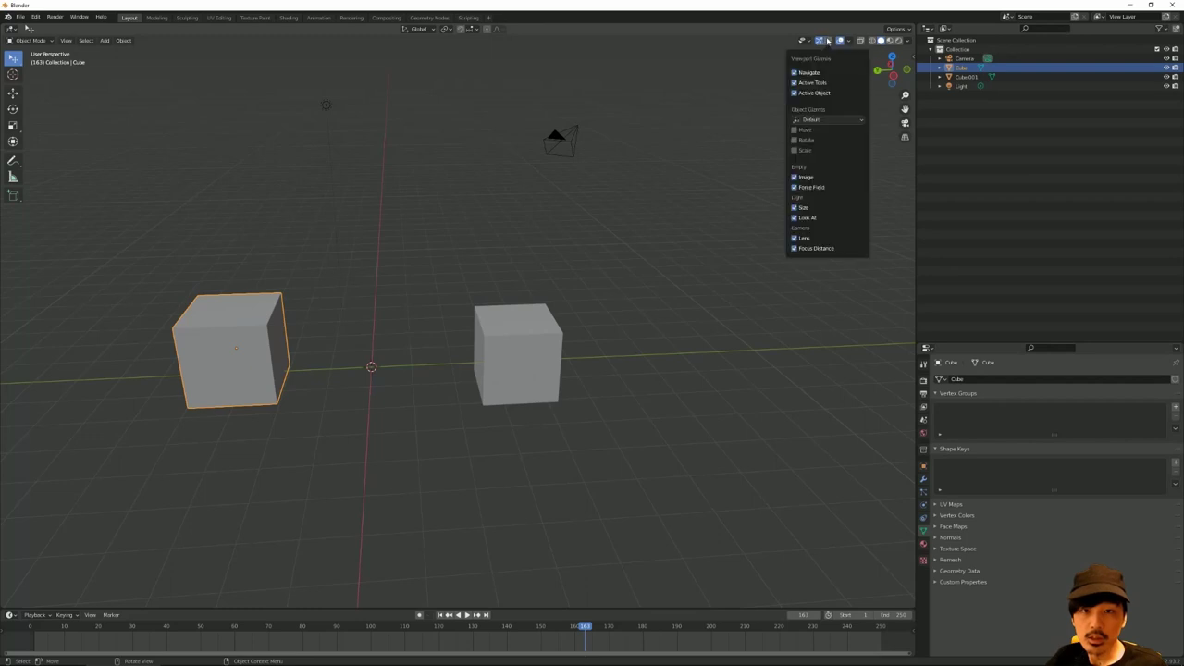
pyautogui.click(795, 141)
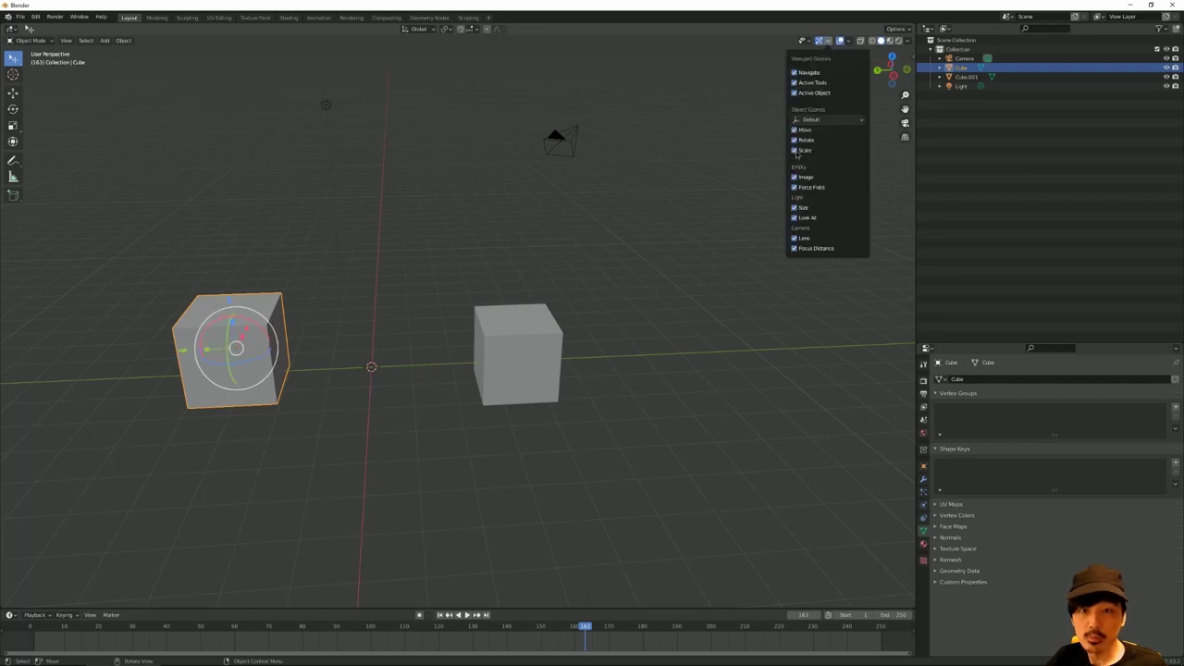
pyautogui.moveTo(518, 213); pyautogui.dragTo(373, 251, button='middle')
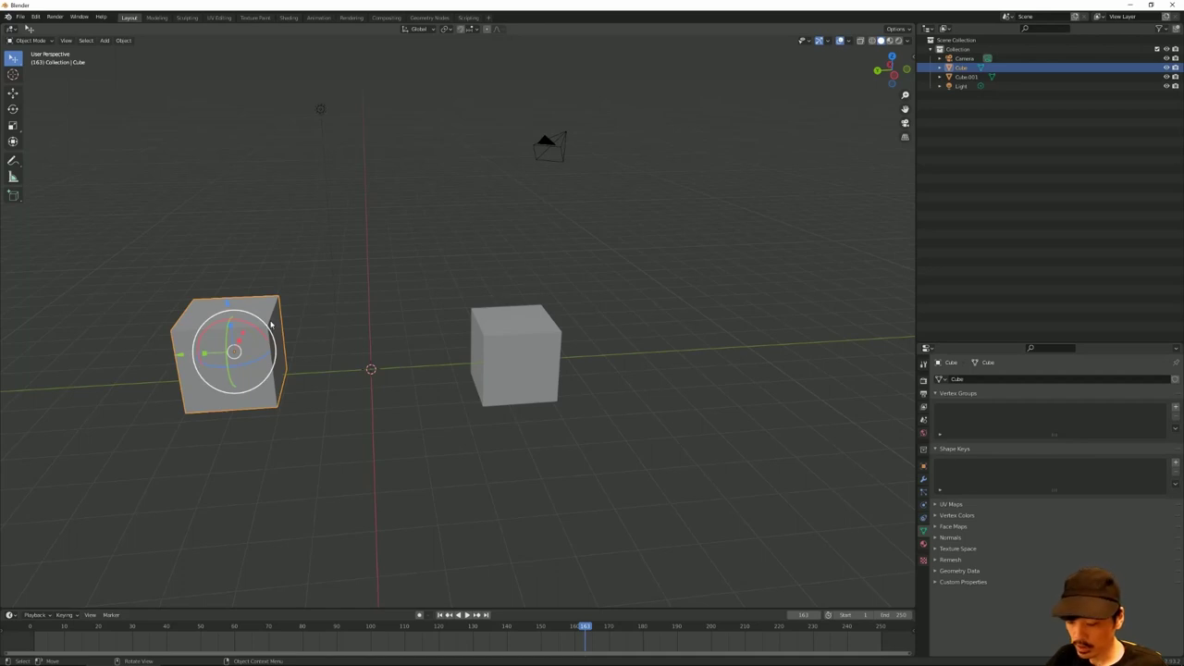
# Step: Rotate the left Cube with the rotate gizmo and R R trackball, leaving it tilted
pyautogui.press('g')
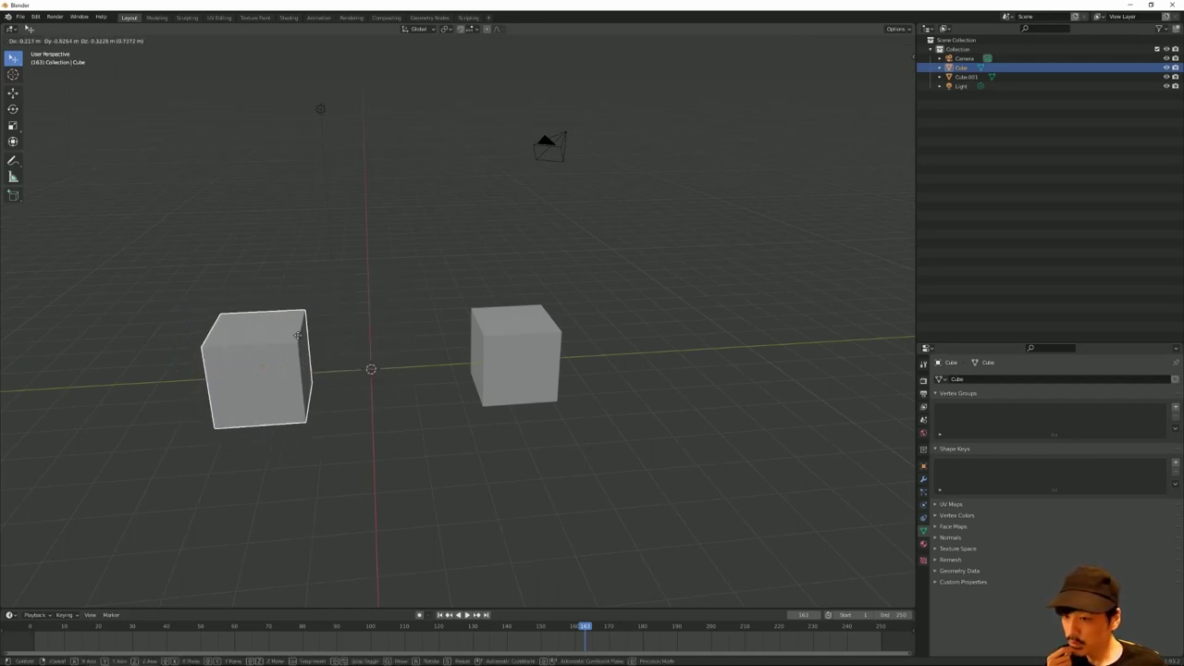
pyautogui.rightClick(300, 336)
pyautogui.click(294, 324)
pyautogui.click(294, 338)
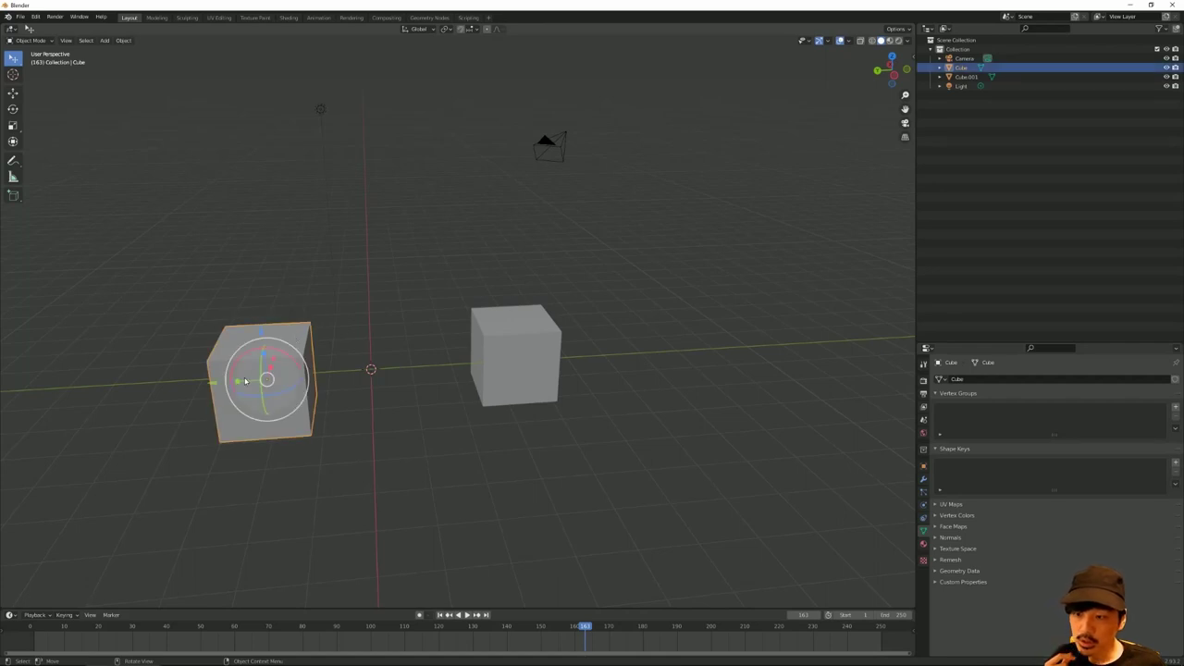
pyautogui.moveTo(266, 379); pyautogui.dragTo(278, 373)
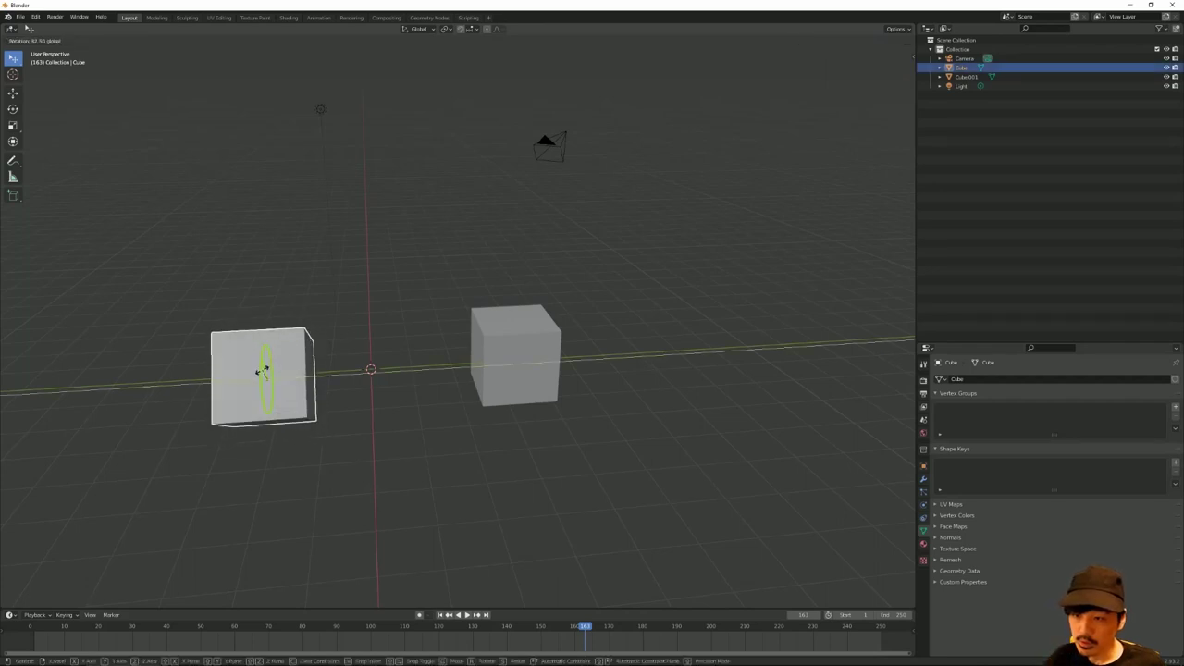
pyautogui.press('r')
pyautogui.press('x')
pyautogui.rightClick(283, 385)
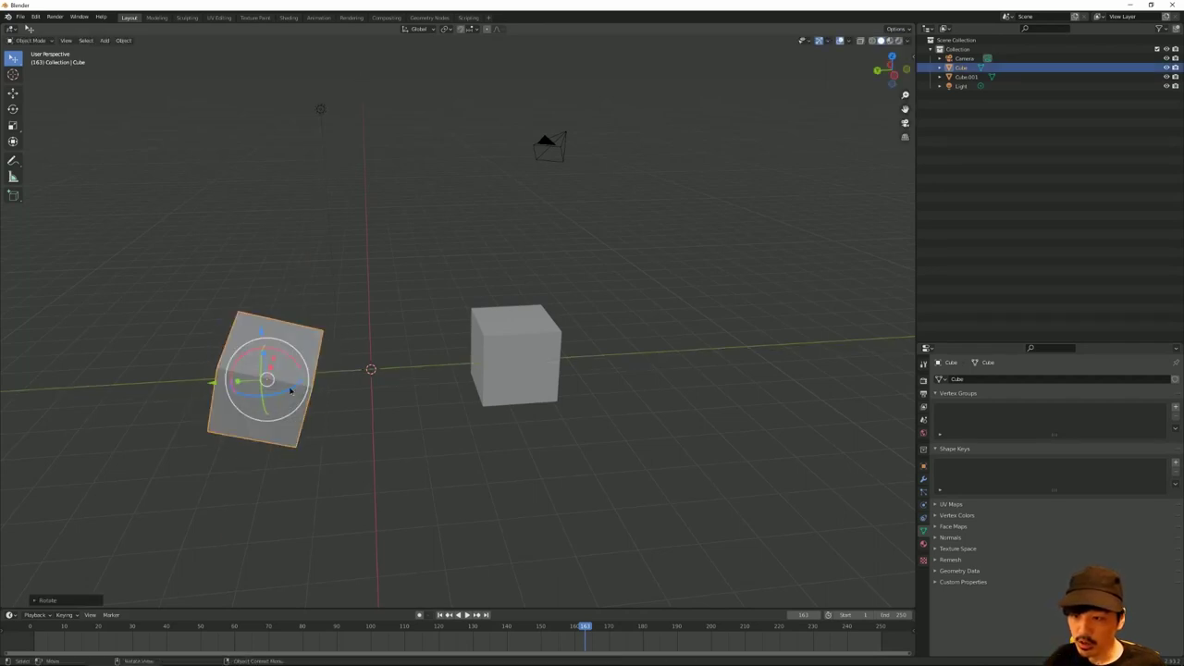
pyautogui.press('r')
pyautogui.press('r')
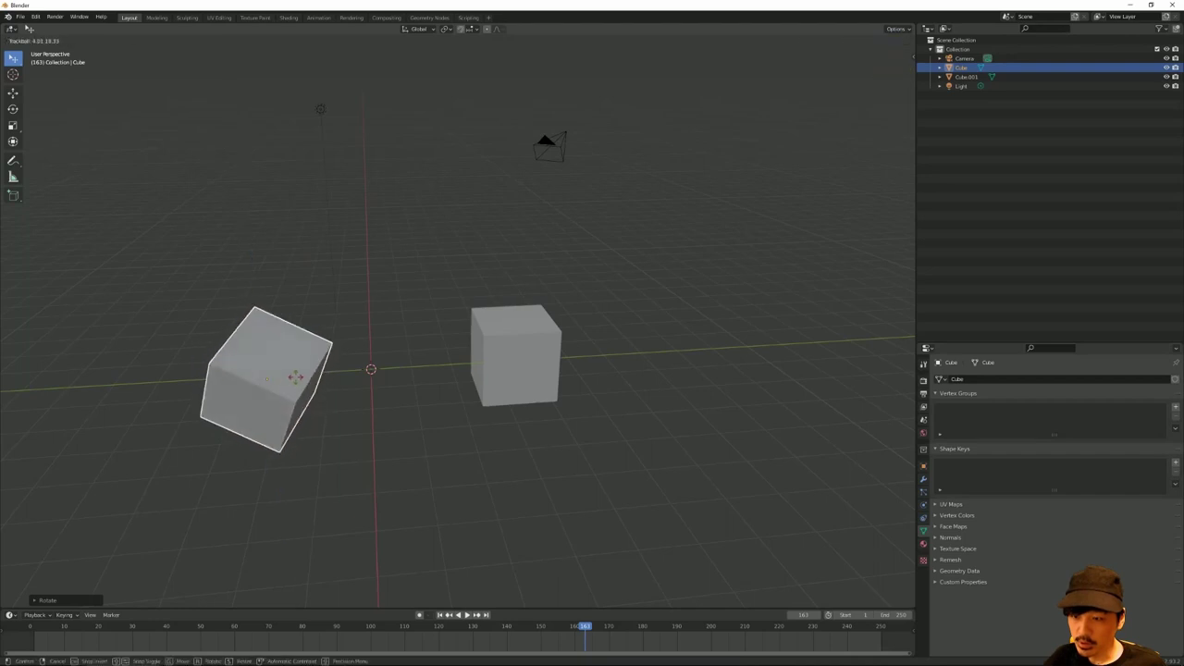
pyautogui.click(266, 379)
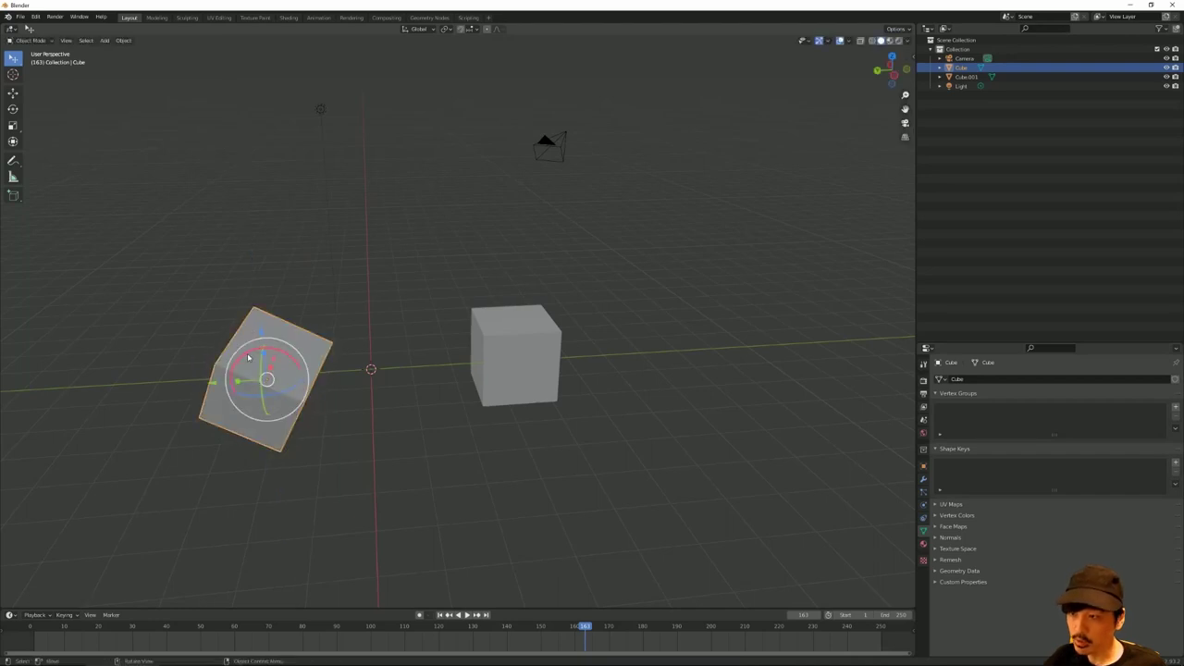
pyautogui.click(230, 277)
pyautogui.click(252, 335)
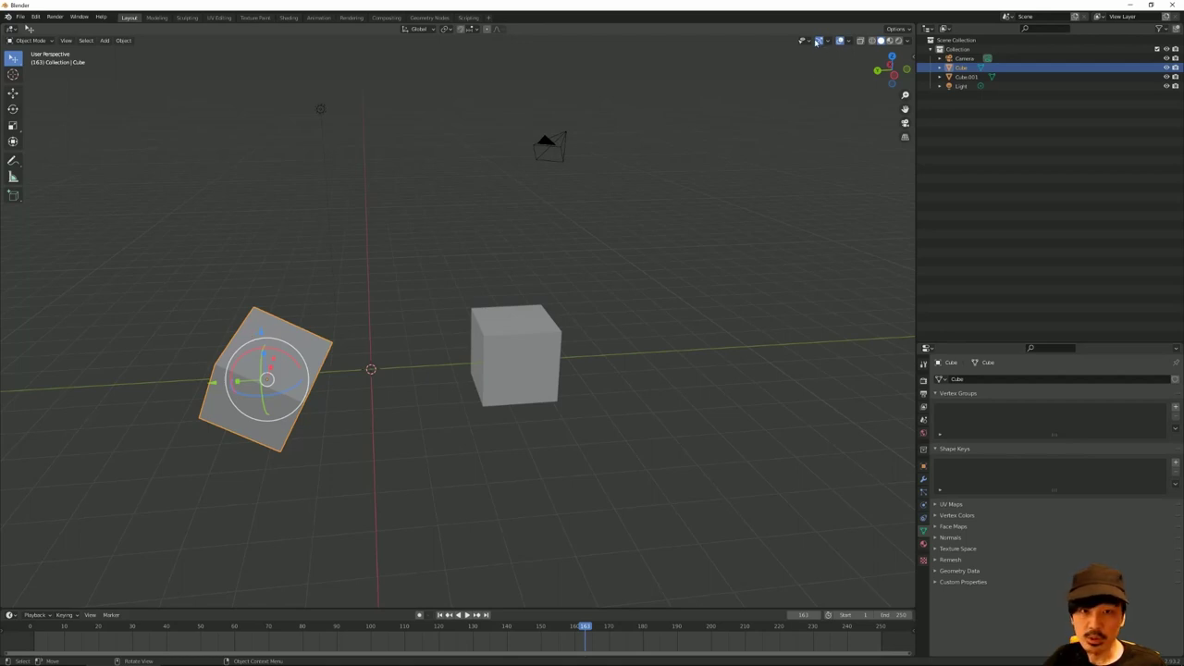
# Step: Scale Cube.001 along Z and tumble it, then undo back to its upright pose
pyautogui.click(510, 344)
pyautogui.press('s')
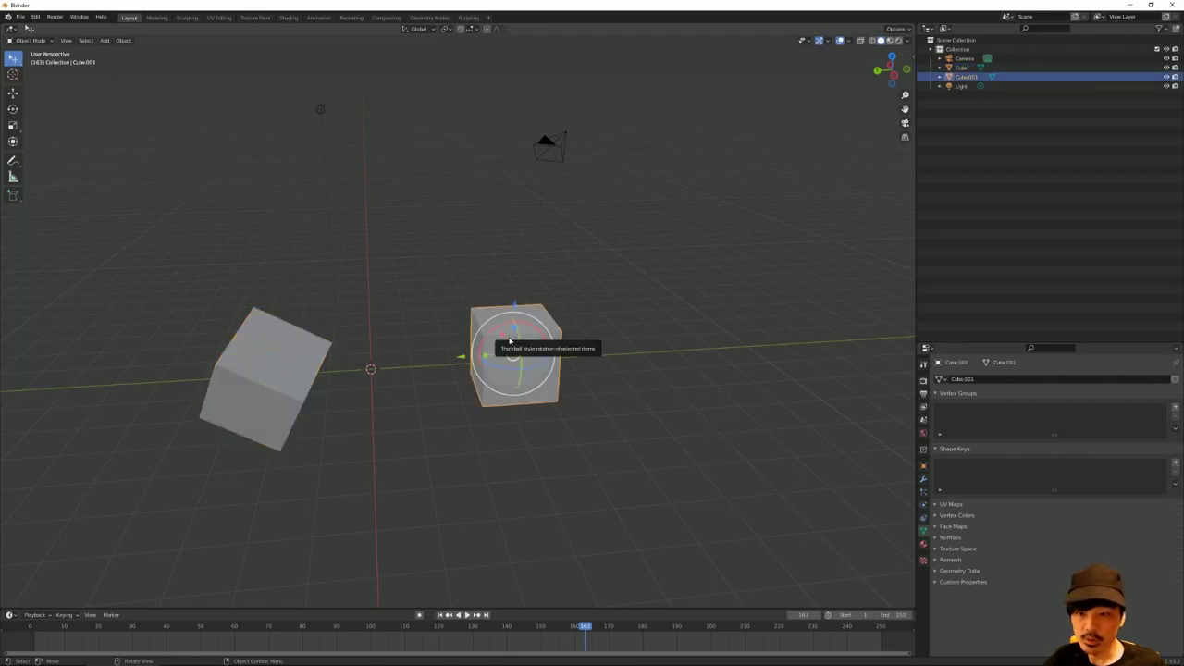
pyautogui.press('z')
pyautogui.click(531, 336)
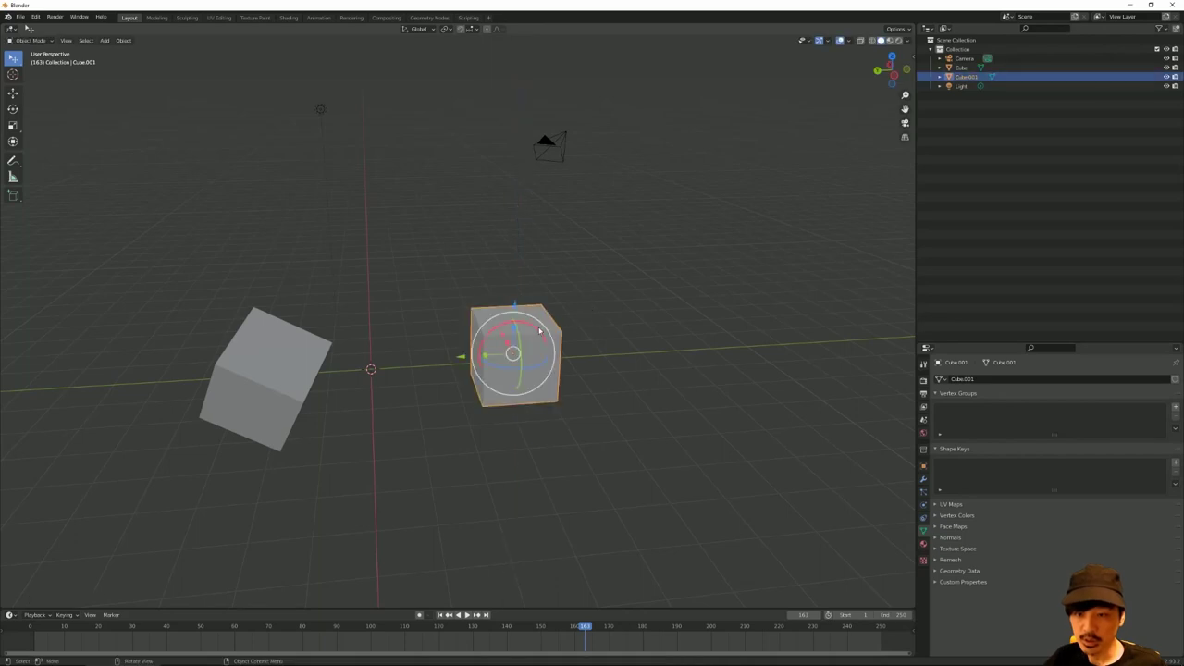
pyautogui.moveTo(528, 348); pyautogui.dragTo(587, 336)
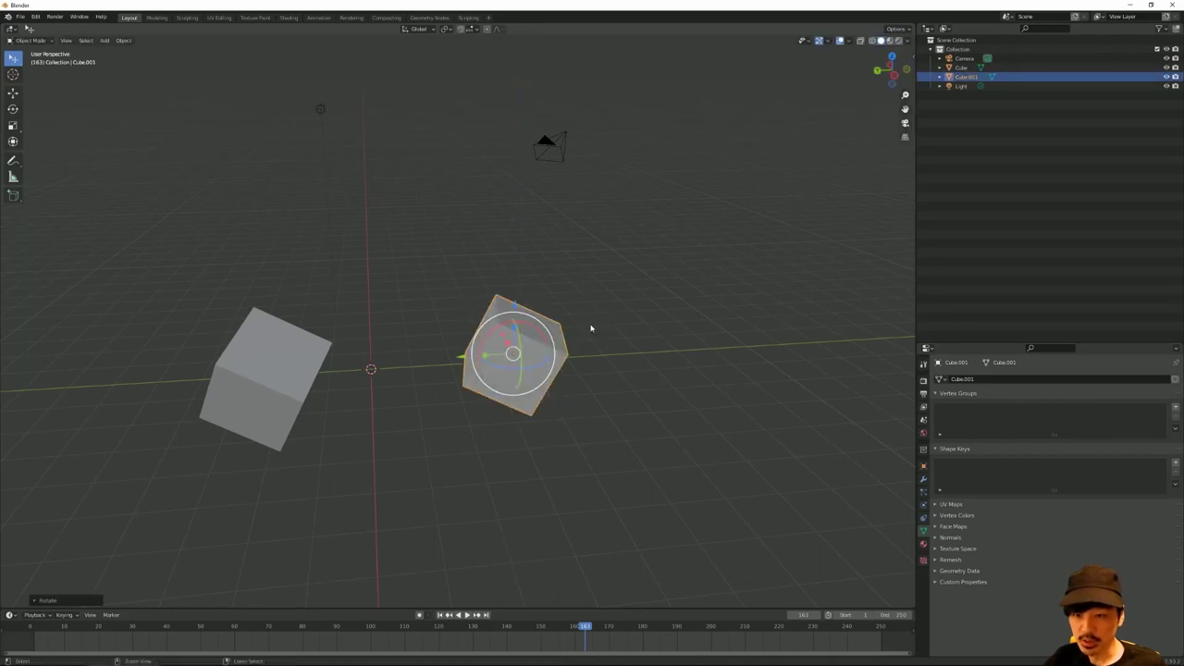
pyautogui.hotkey('ctrl', 'z')
pyautogui.click(839, 41)
# Step: Uncheck the Move, Rotate and Scale object gizmos in the Viewport Gizmos popover
pyautogui.click(839, 41)
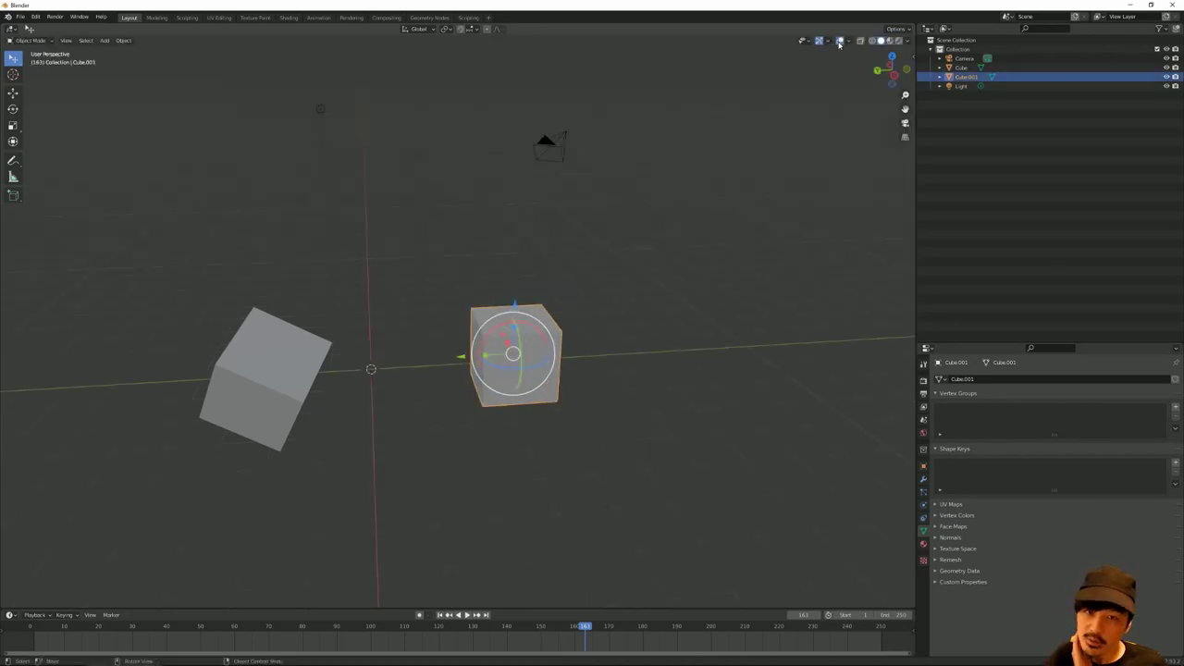
pyautogui.click(828, 41)
pyautogui.click(795, 131)
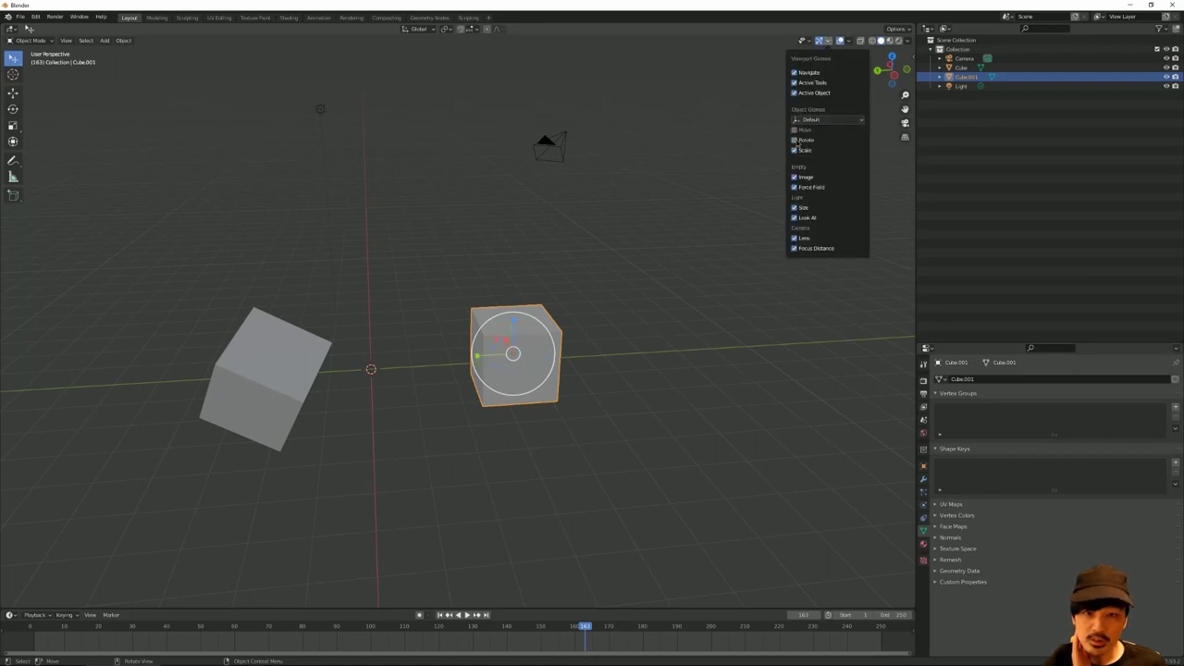
pyautogui.click(794, 140)
# Step: Nudge Cube.001 slightly left with G, then reselect it alone
pyautogui.click(555, 336)
pyautogui.click(521, 333)
pyautogui.press('g')
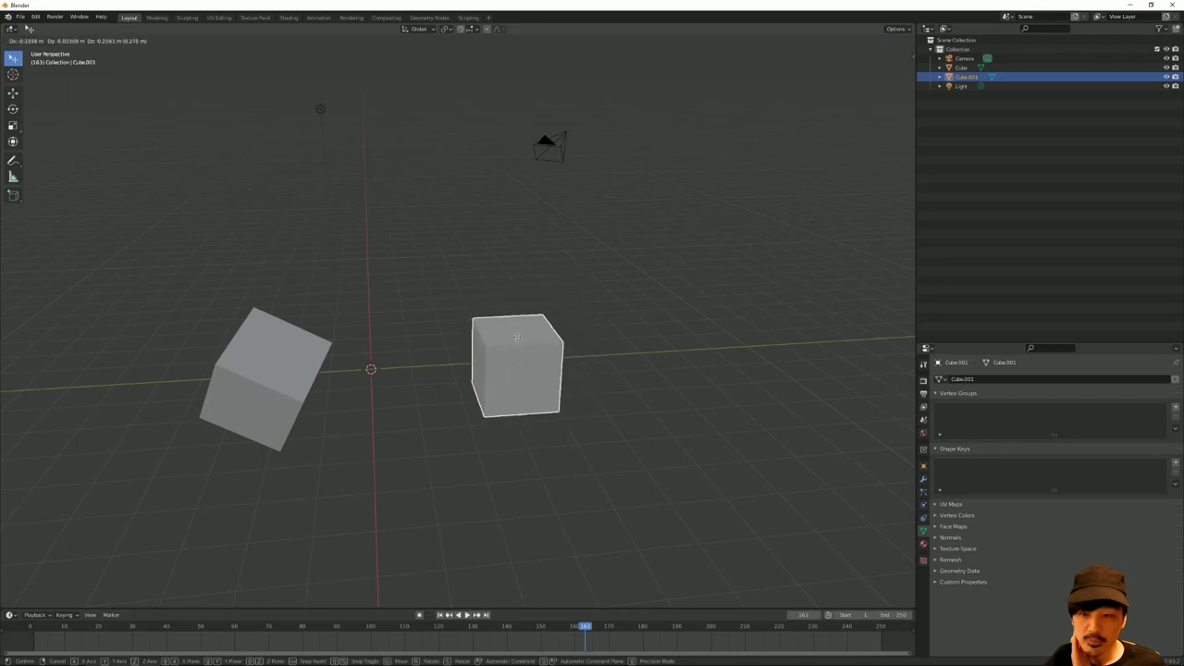
pyautogui.click(514, 348)
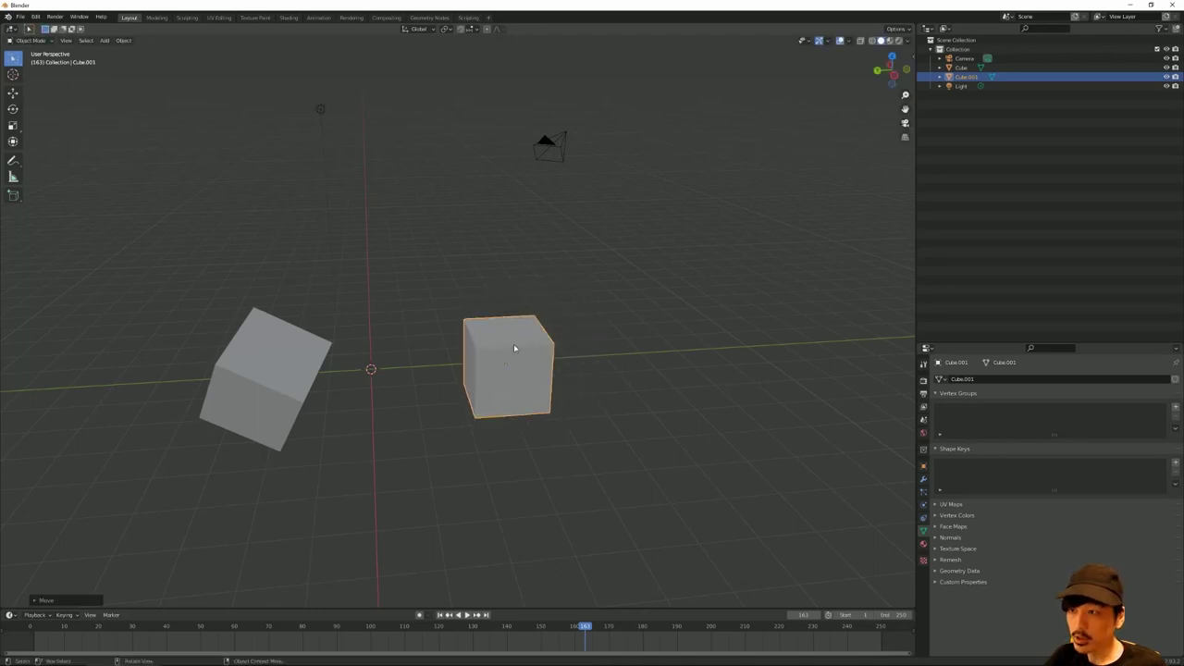
pyautogui.click(514, 348)
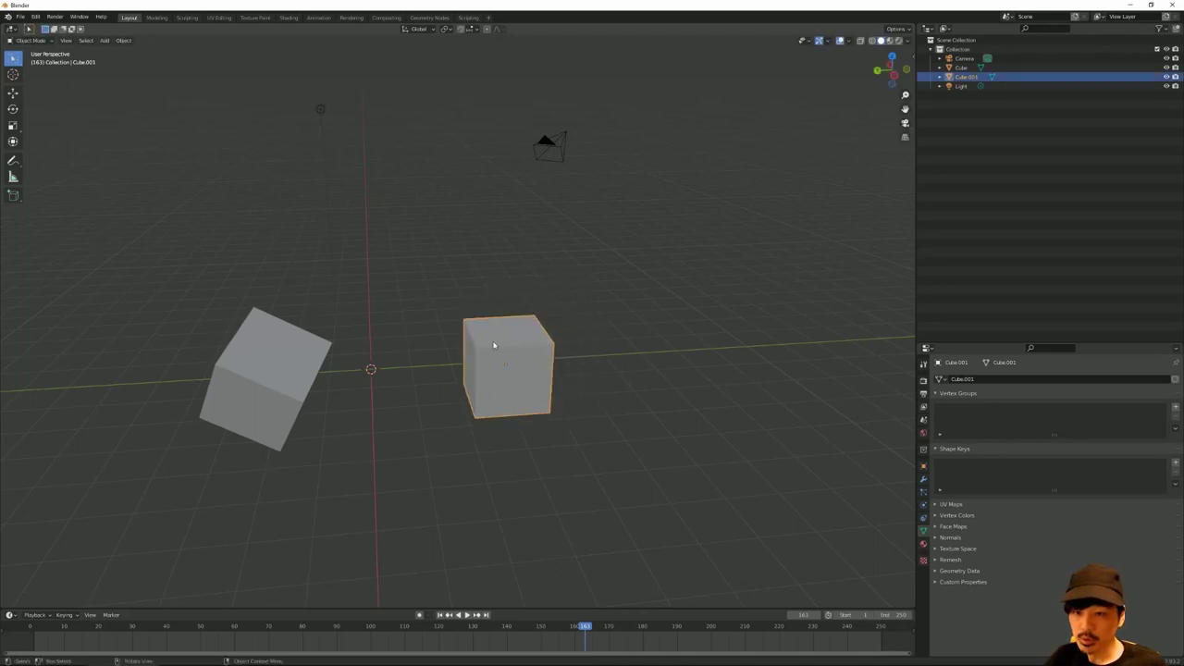
pyautogui.keyDown('shift'); pyautogui.moveTo(355, 289); pyautogui.dragTo(288, 437); pyautogui.keyUp('shift')
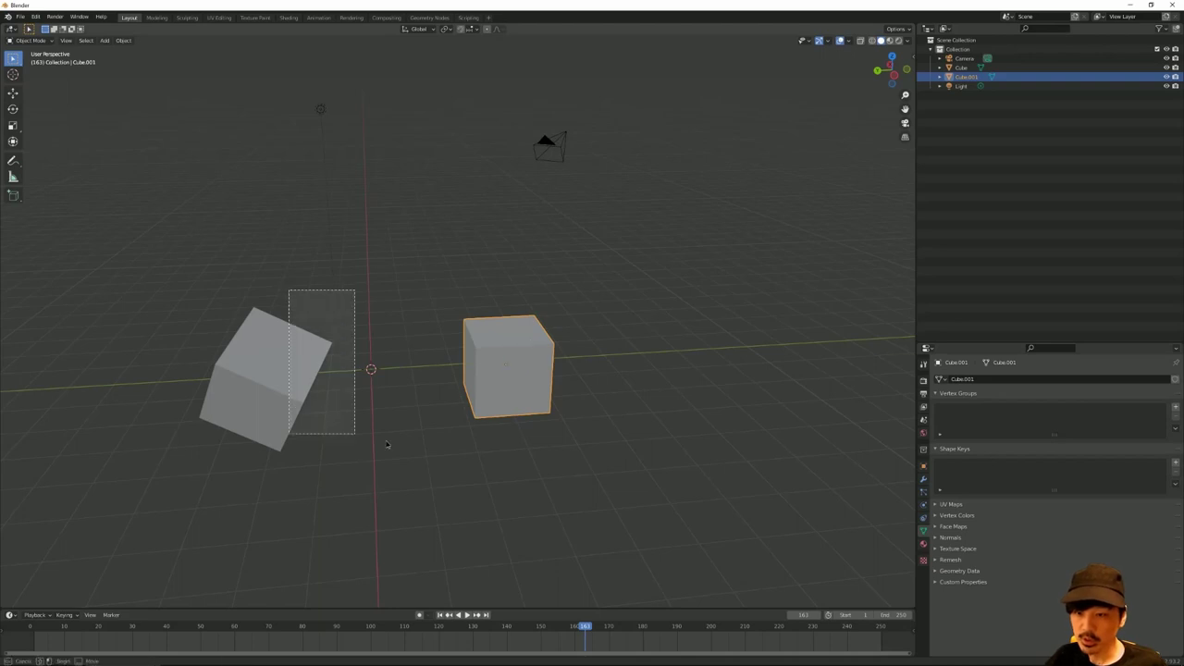
pyautogui.moveTo(449, 279); pyautogui.dragTo(555, 398)
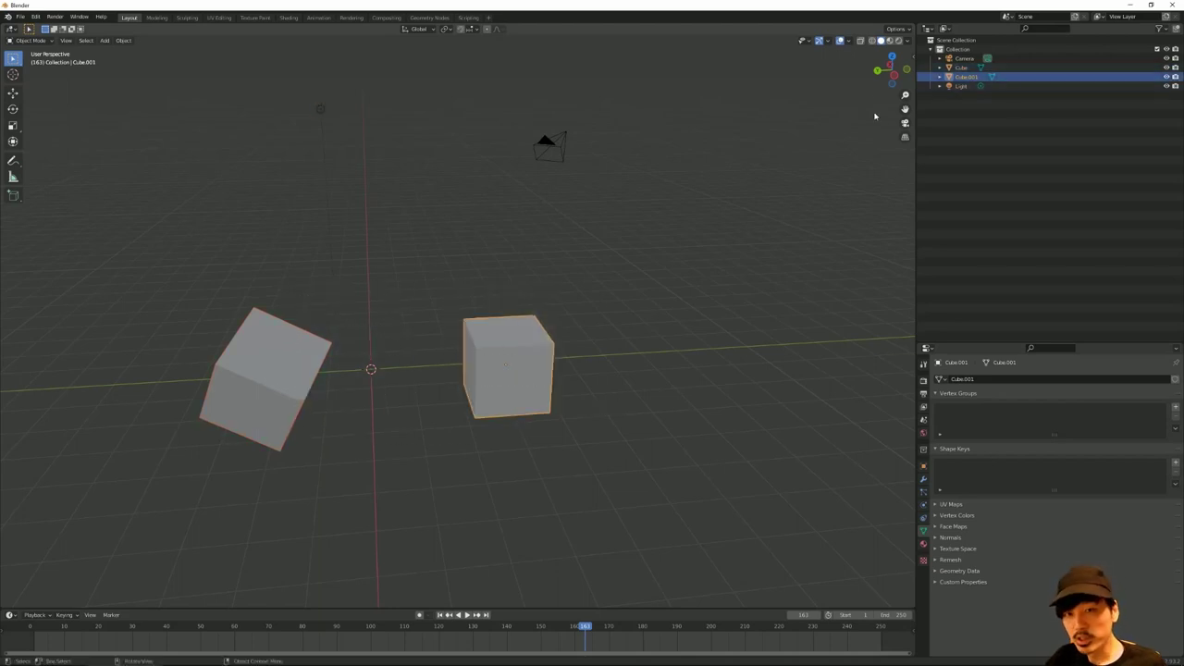
# Step: Re-enable the move gizmo, drag Cube.001 along X, undo, and hide the gizmo again
pyautogui.click(827, 42)
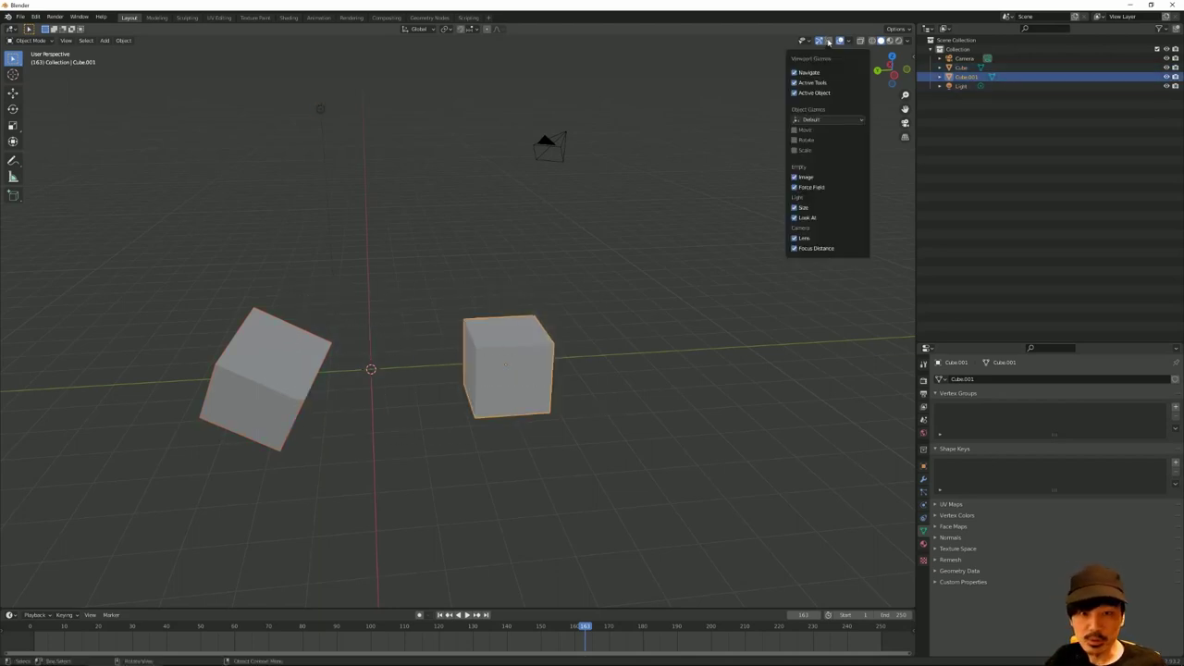
pyautogui.click(794, 131)
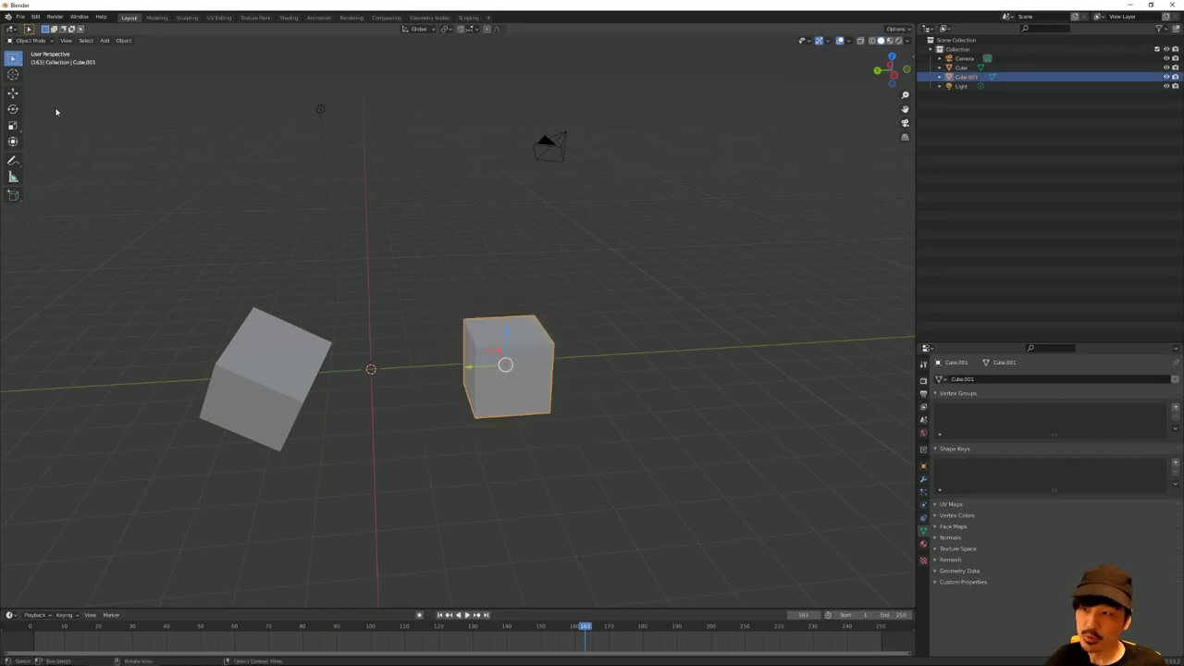
pyautogui.moveTo(495, 350); pyautogui.dragTo(545, 352)
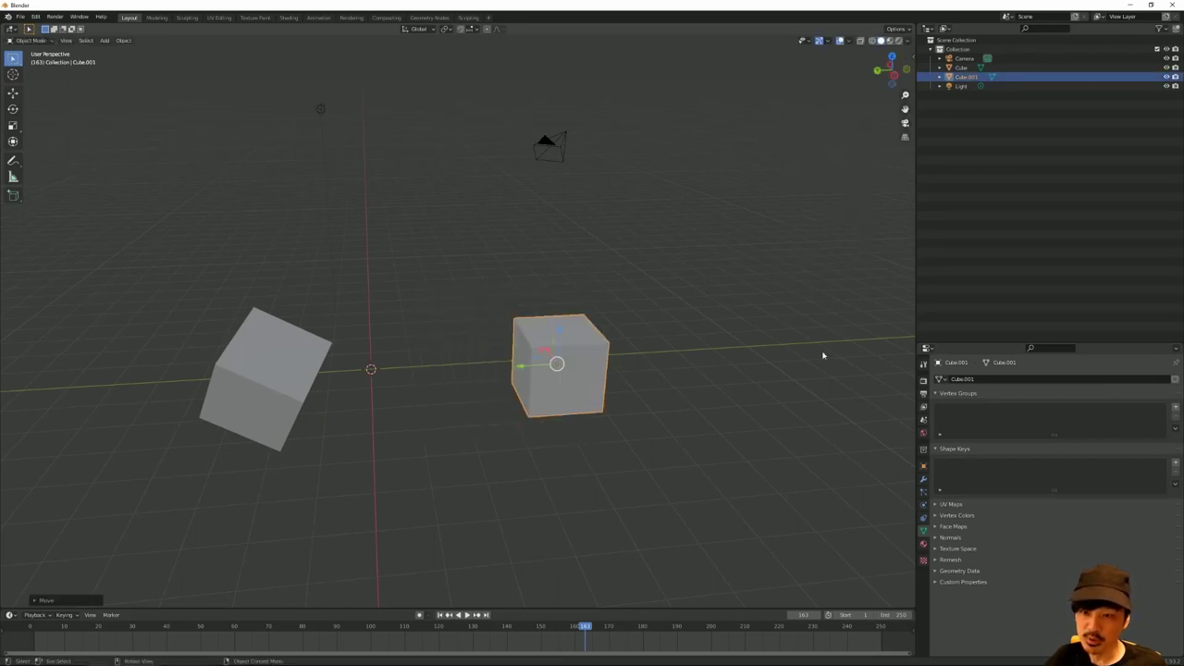
pyautogui.hotkey('ctrl', 'z')
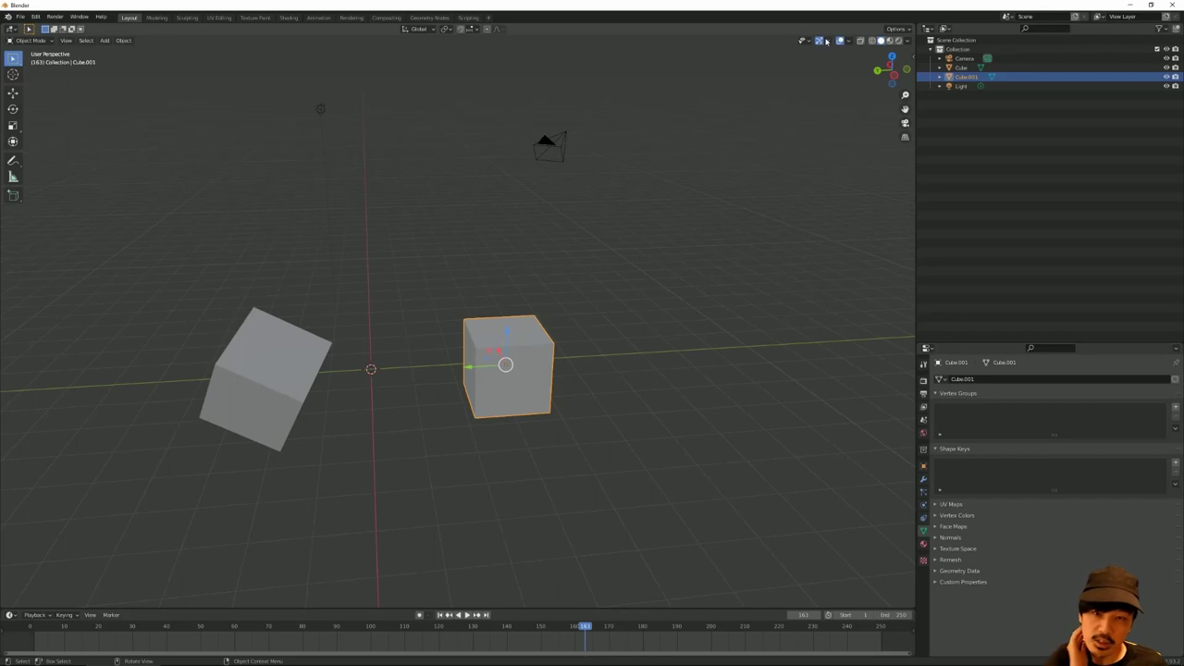
pyautogui.click(830, 43)
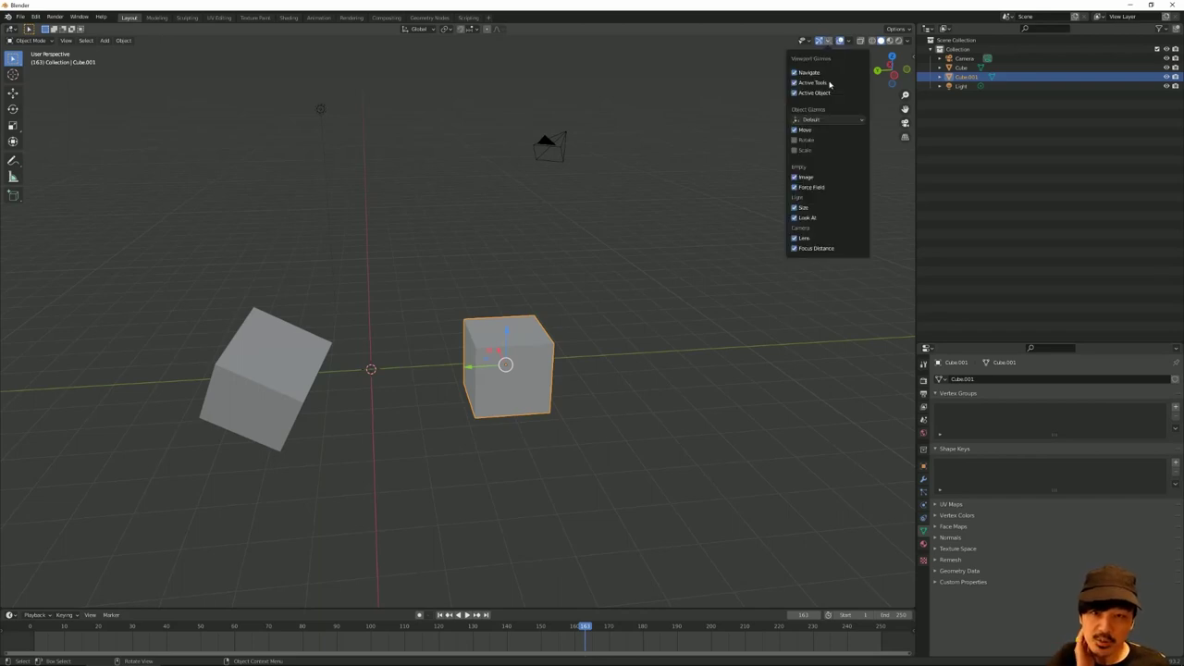
pyautogui.click(795, 130)
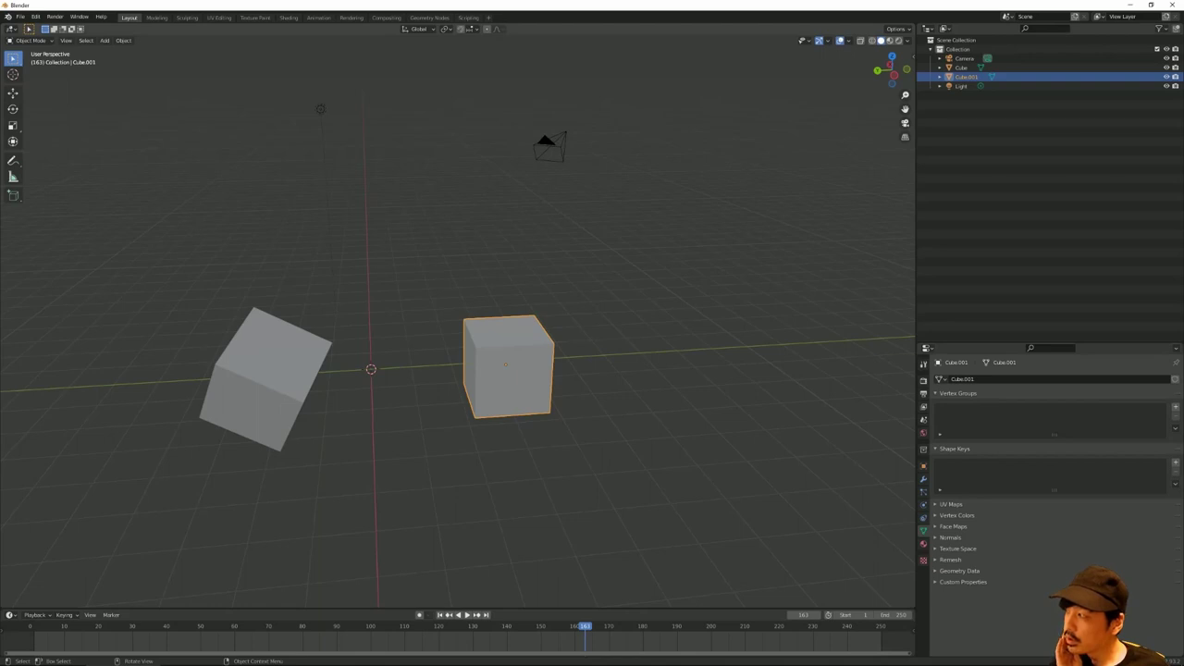
# Step: Reselect Cube.001 and switch the selection tool to Circle Select with W
pyautogui.click(311, 279)
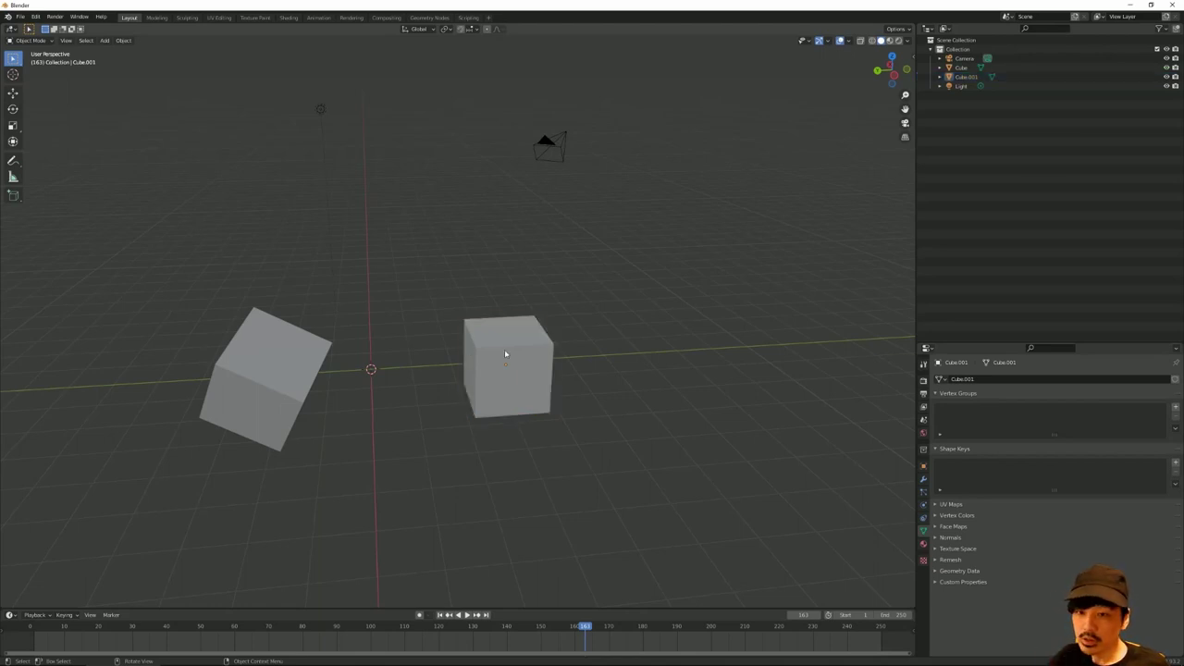
pyautogui.click(504, 348)
pyautogui.moveTo(504, 349); pyautogui.dragTo(486, 346, button='middle')
pyautogui.press('w')
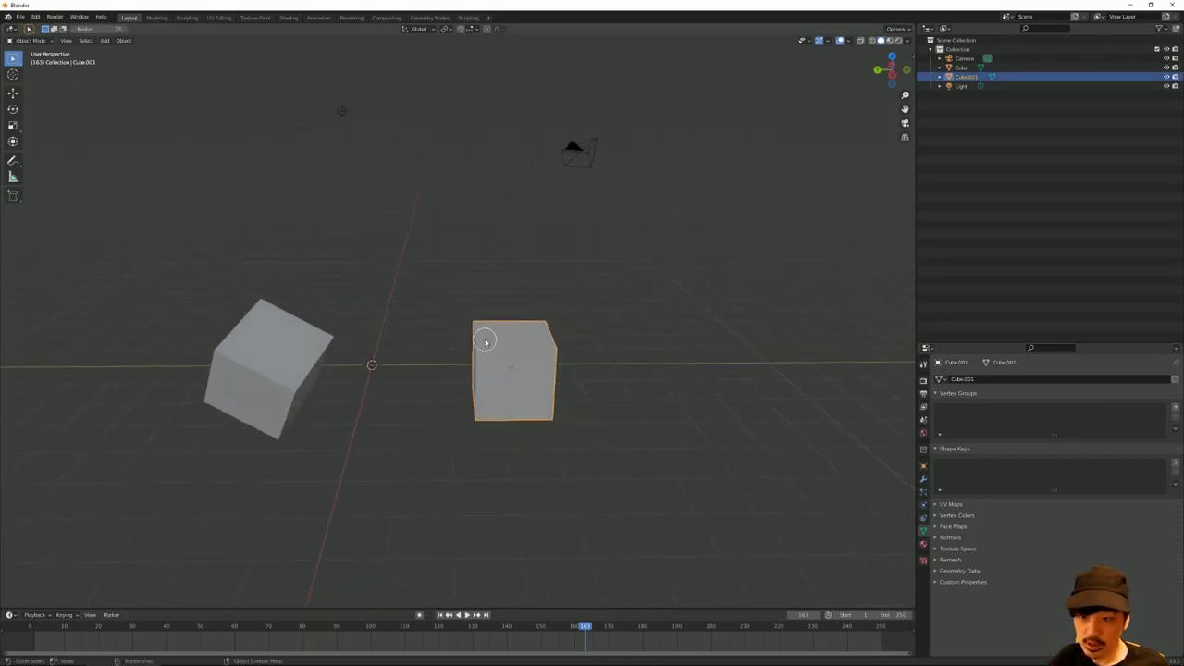
pyautogui.moveTo(100, 138); pyautogui.dragTo(127, 144, button='middle')
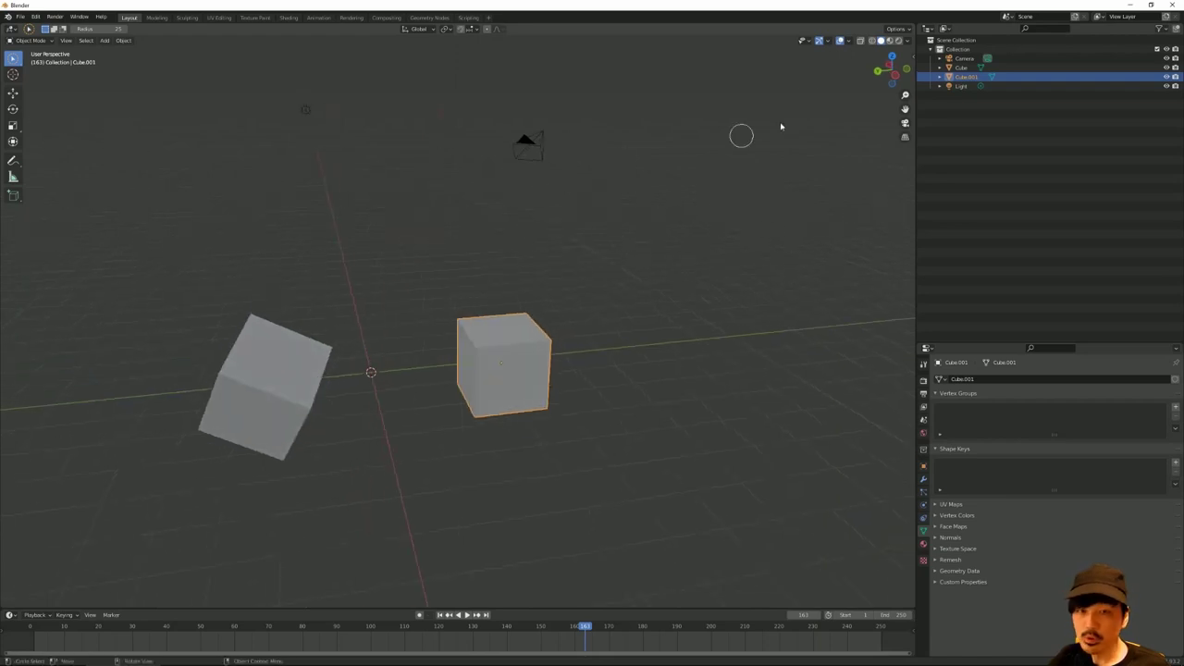
# Step: Tick the object Move gizmo and orbit until the red axis stands upright
pyautogui.click(831, 41)
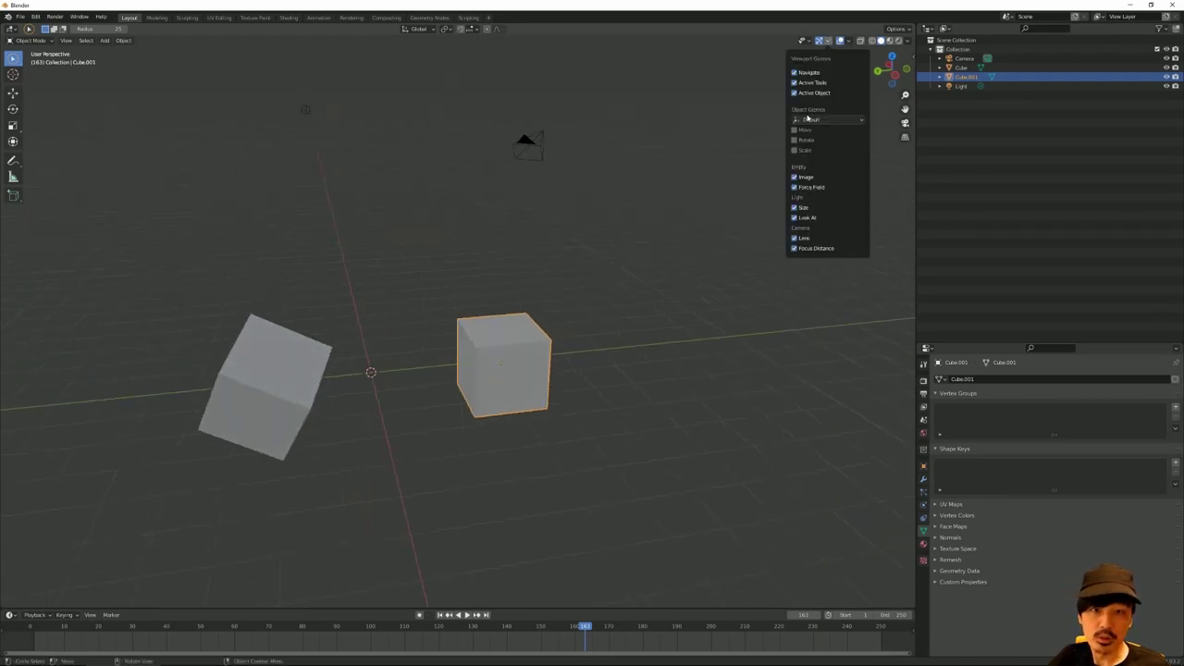
pyautogui.click(794, 129)
pyautogui.moveTo(729, 153); pyautogui.dragTo(537, 215, button='middle')
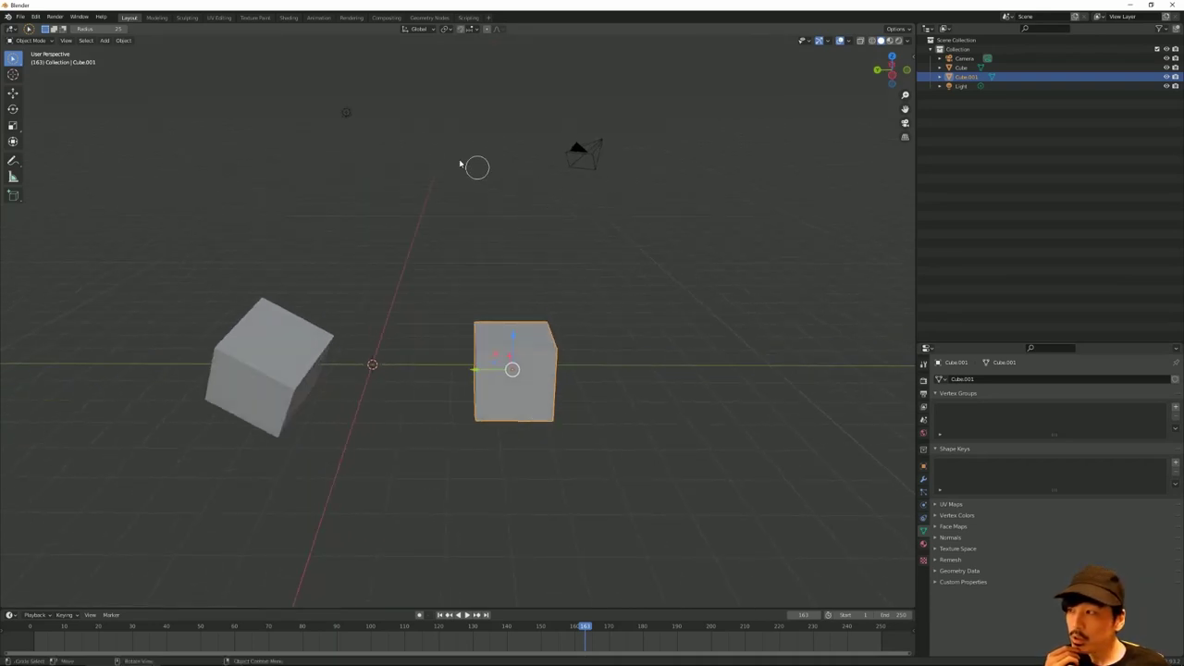
pyautogui.moveTo(476, 166)
pyautogui.mouseDown(button='middle')
pyautogui.moveTo(428, 145)
pyautogui.moveTo(425, 161)
pyautogui.mouseUp(button='middle')
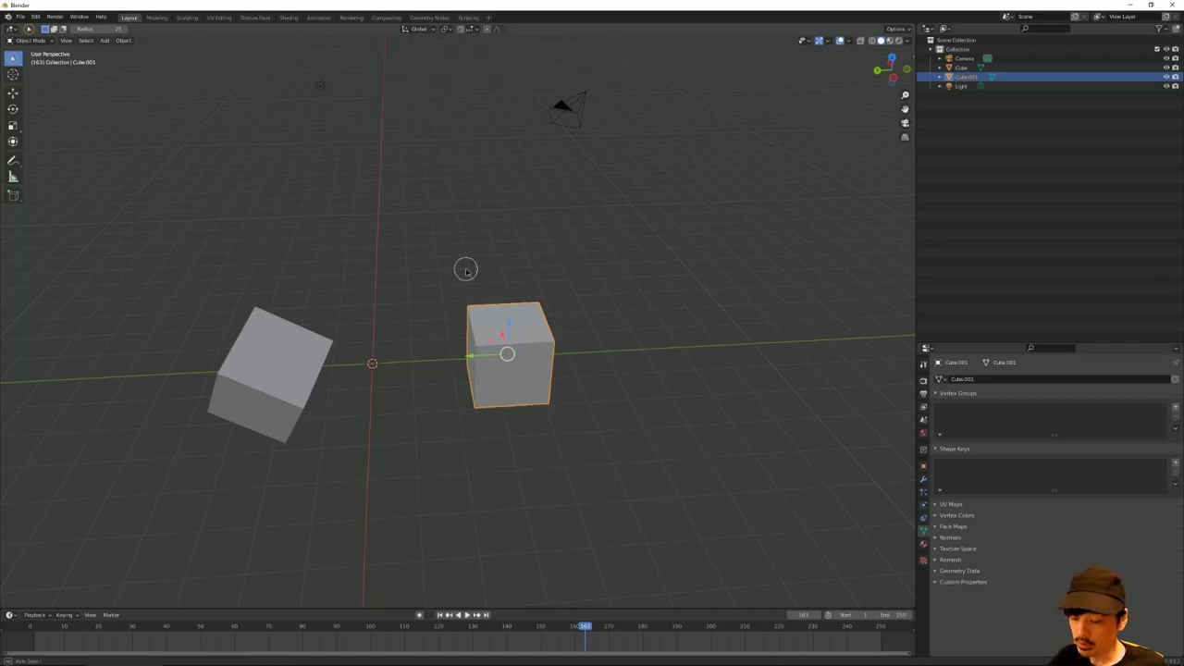
pyautogui.moveTo(465, 267); pyautogui.dragTo(465, 257, button='middle')
# Step: Reselect Cube.001 and activate the Rotate tool
pyautogui.click(493, 296)
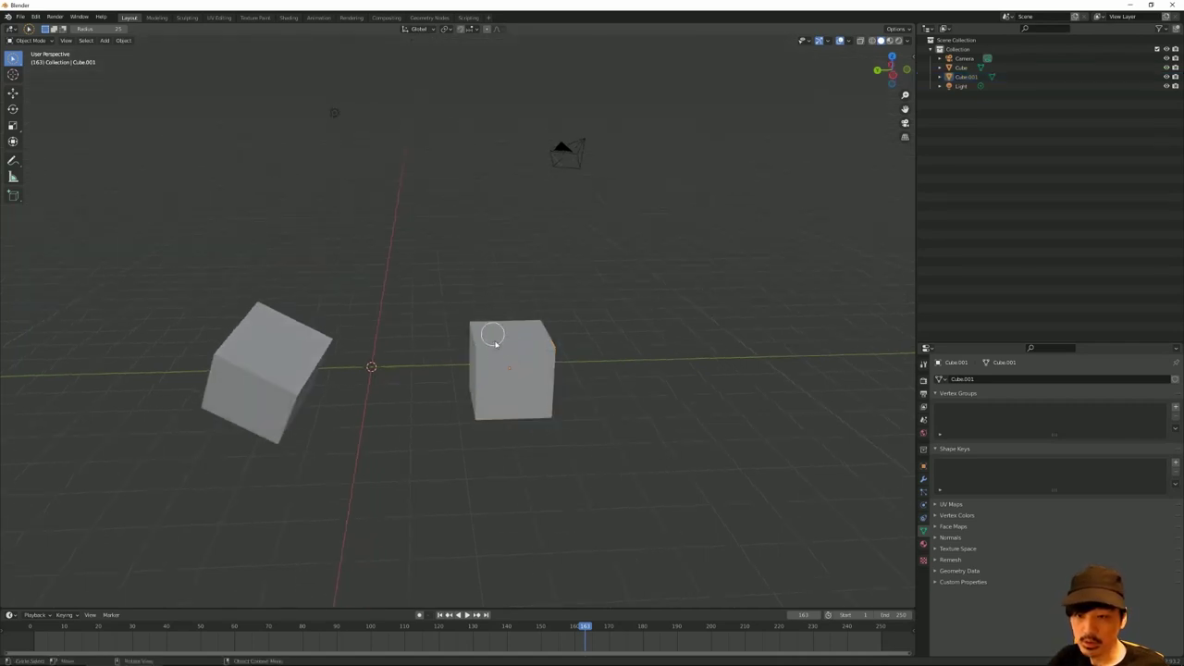
pyautogui.click(504, 363)
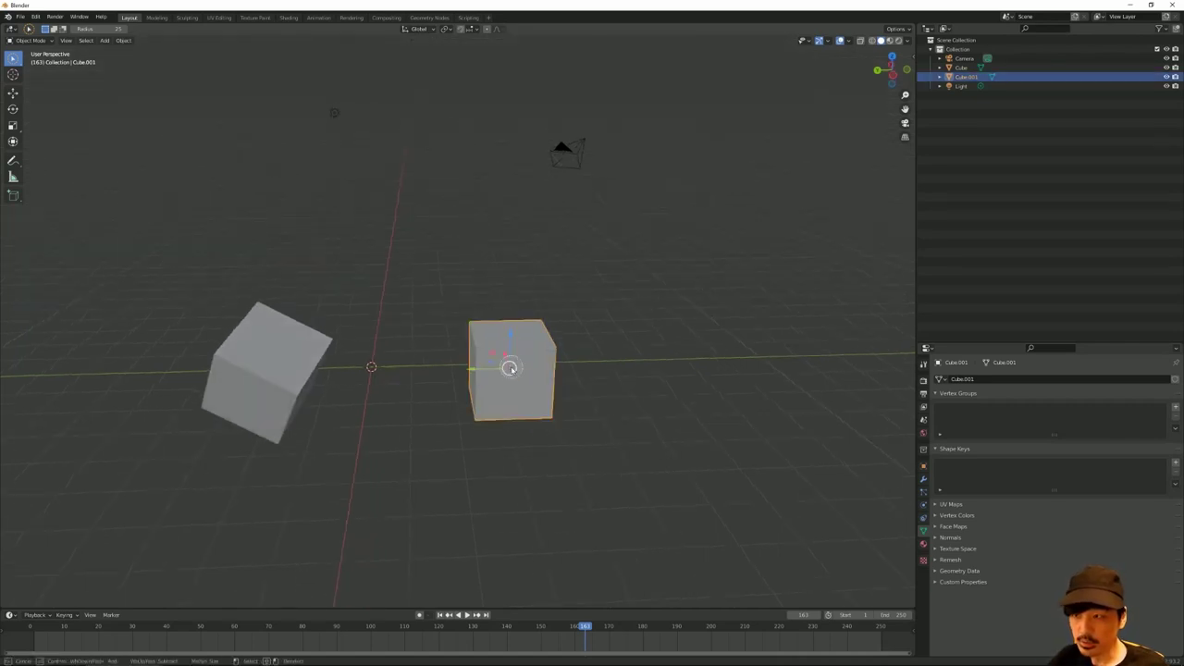
pyautogui.click(13, 109)
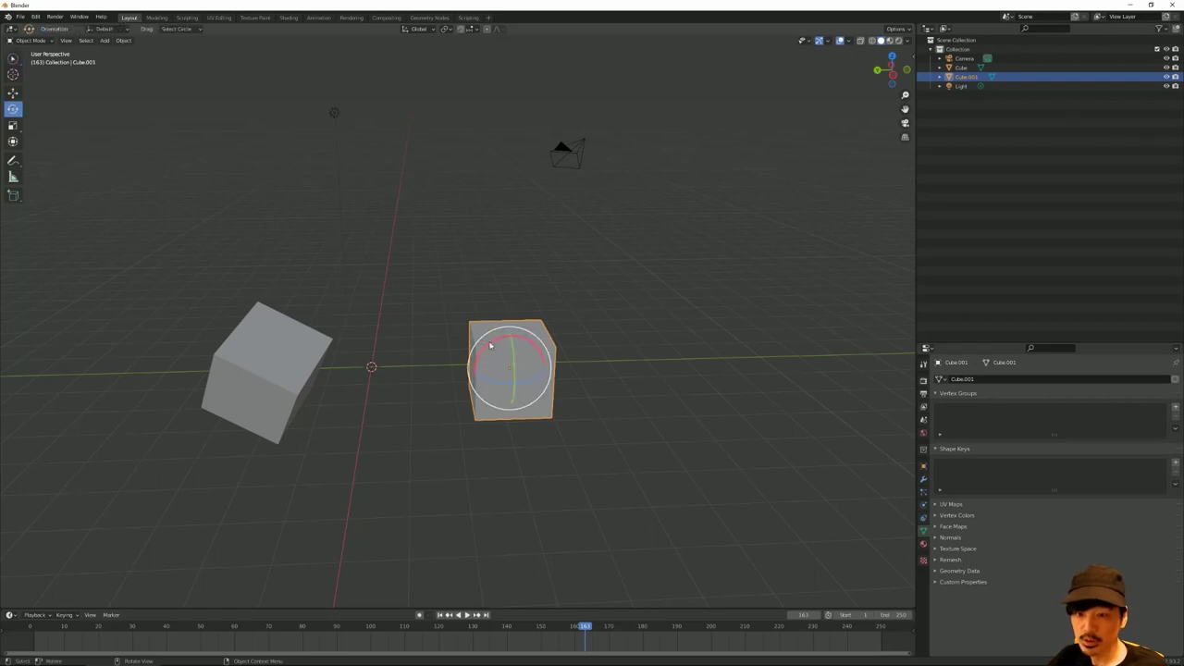
# Step: Tilt Cube.001 with the Rotate tool, then switch to the Move tool and orbit around the cubes
pyautogui.moveTo(492, 347); pyautogui.dragTo(514, 364)
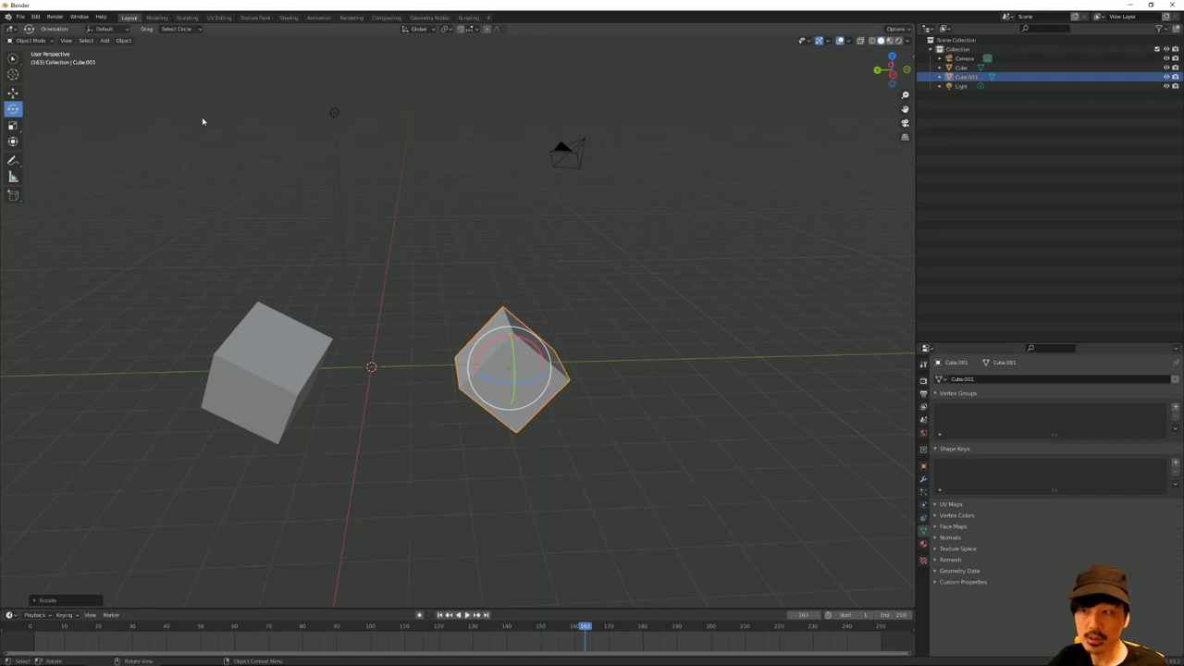
pyautogui.click(13, 93)
pyautogui.moveTo(397, 222)
pyautogui.mouseDown(button='middle')
pyautogui.moveTo(474, 256)
pyautogui.moveTo(469, 243)
pyautogui.mouseUp(button='middle')
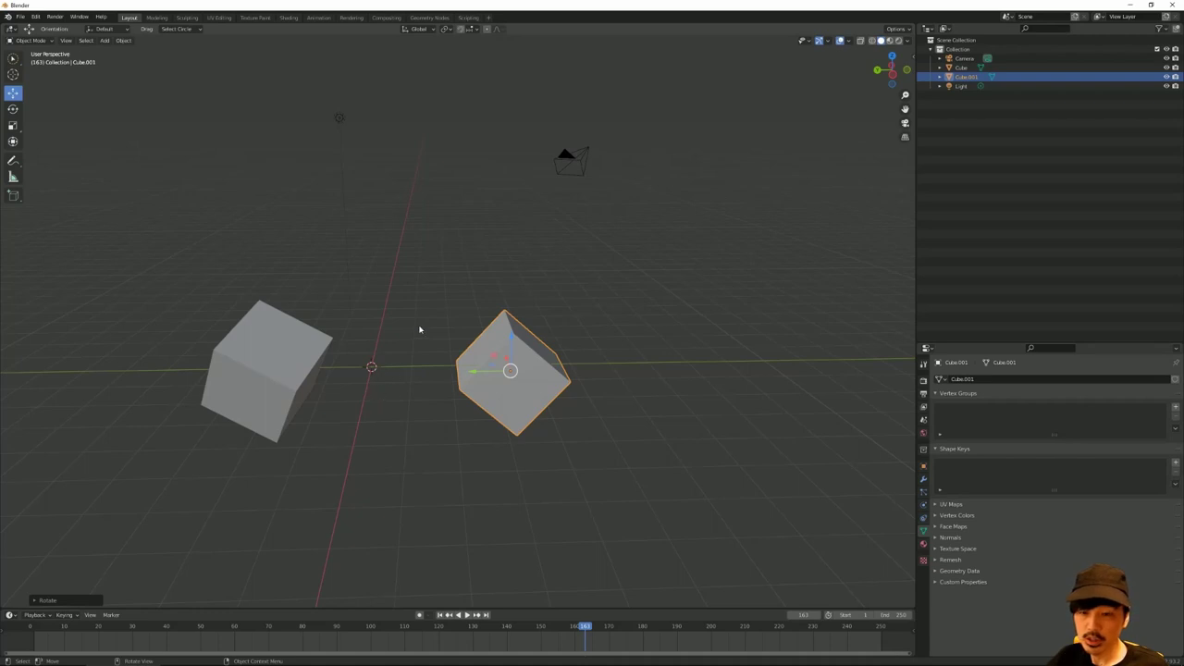
pyautogui.moveTo(420, 330)
pyautogui.mouseDown(button='middle')
pyautogui.moveTo(459, 256)
pyautogui.moveTo(393, 365)
pyautogui.mouseUp(button='middle')
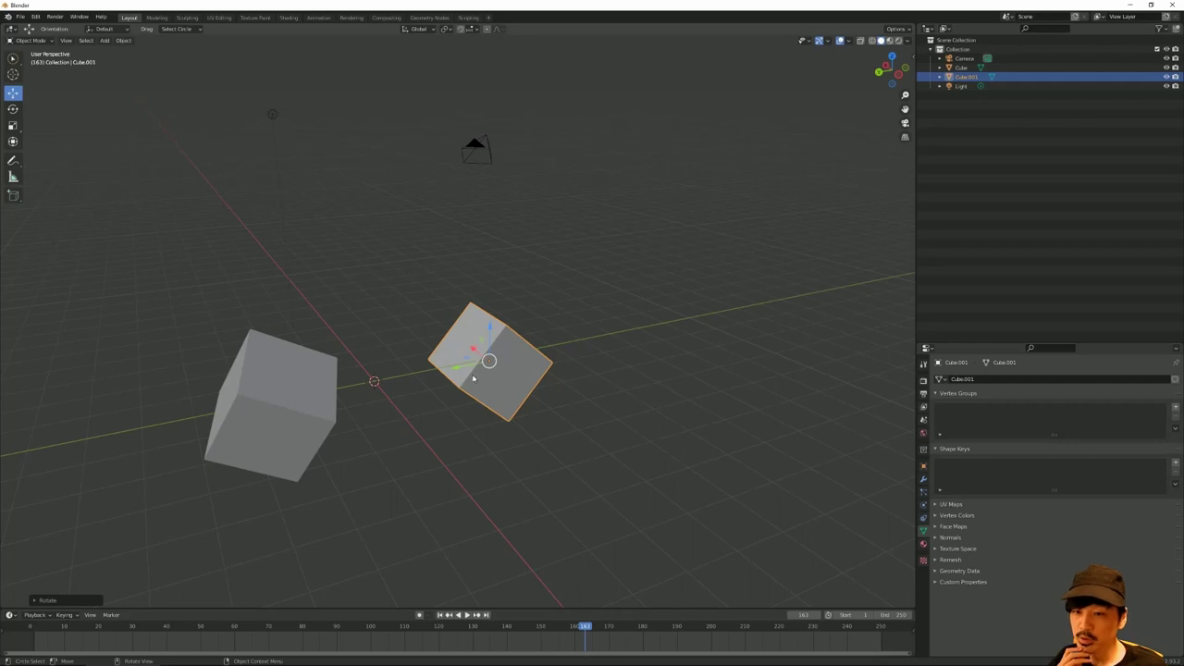
pyautogui.moveTo(472, 378); pyautogui.dragTo(413, 274, button='middle')
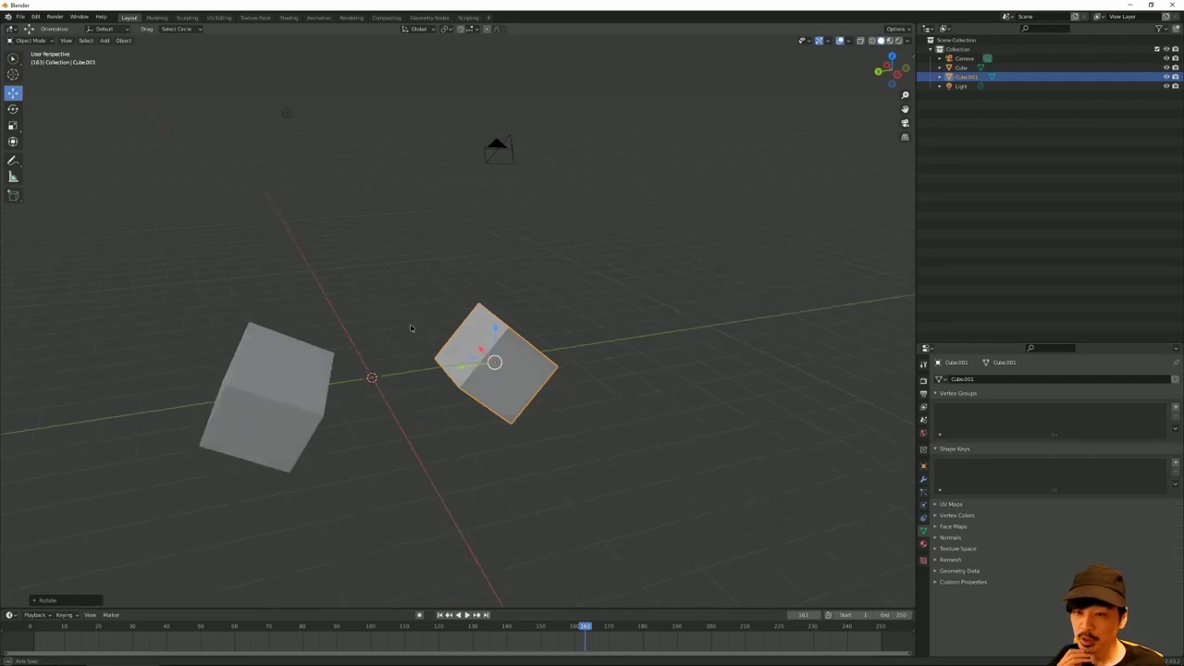
pyautogui.click(416, 28)
pyautogui.click(401, 68)
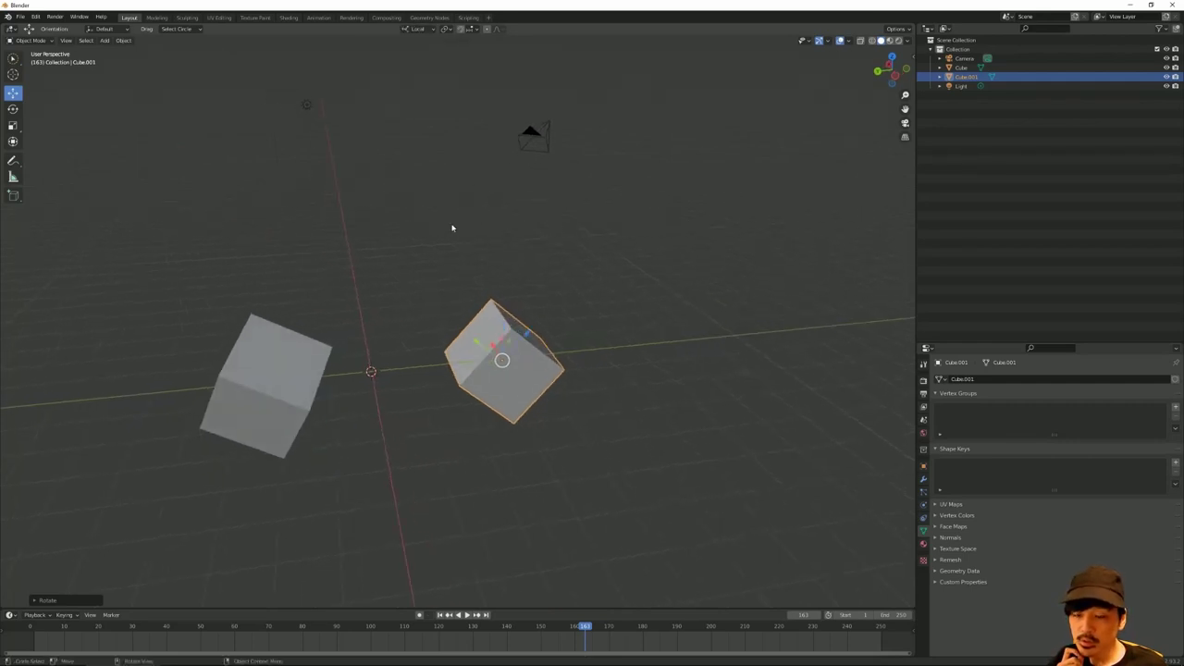
pyautogui.moveTo(454, 228); pyautogui.dragTo(469, 307, button='middle')
pyautogui.moveTo(508, 371); pyautogui.dragTo(493, 352, button='middle')
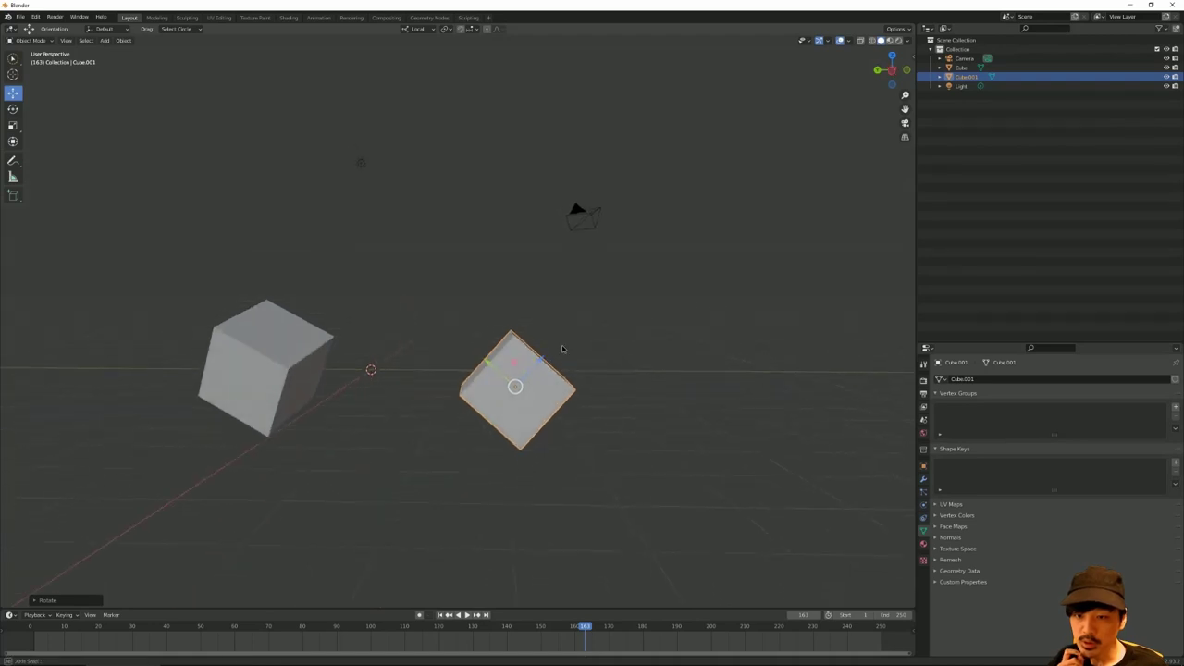
pyautogui.moveTo(517, 394); pyautogui.dragTo(564, 299, button='middle')
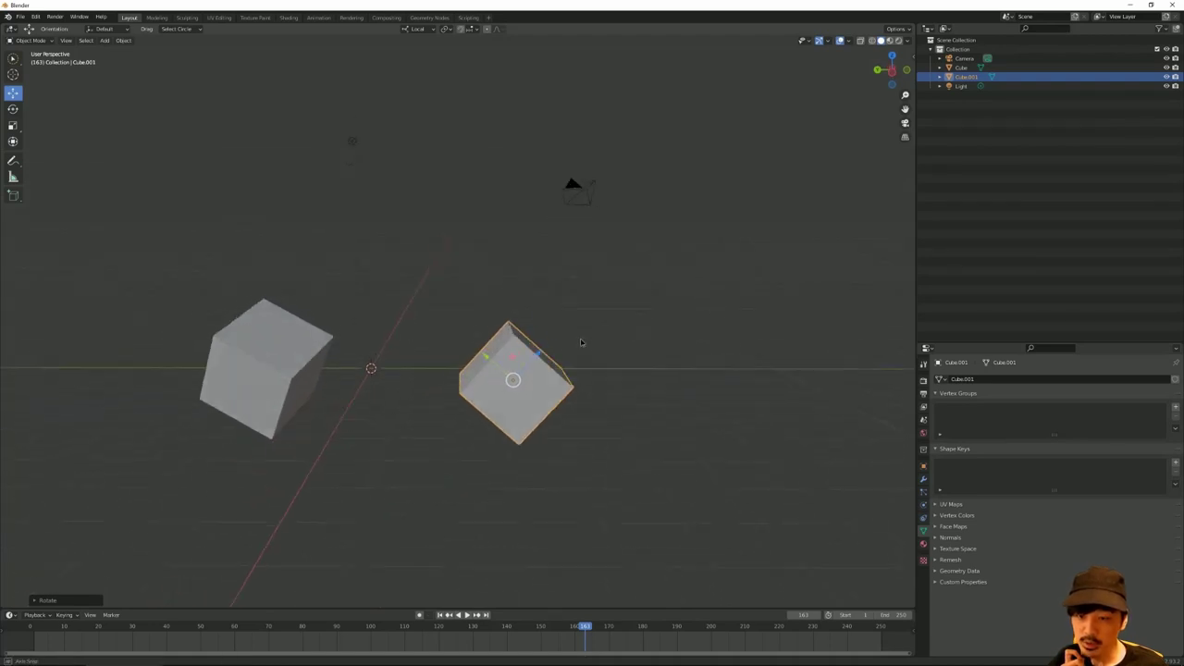
pyautogui.click(423, 29)
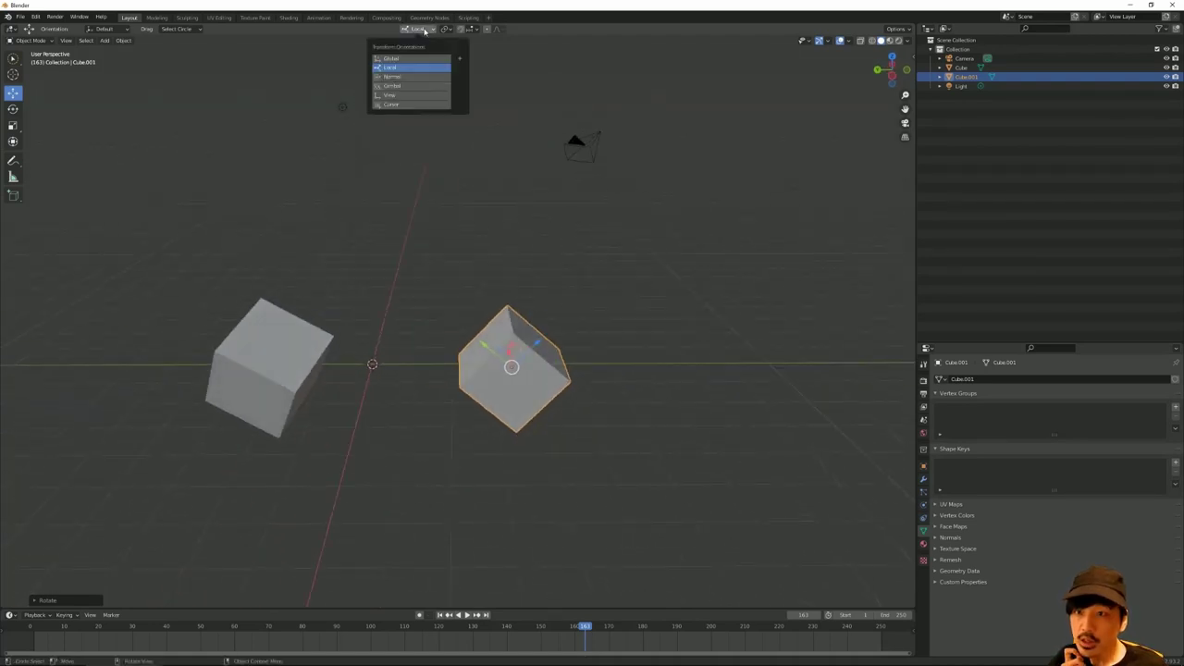
pyautogui.click(406, 76)
pyautogui.click(398, 86)
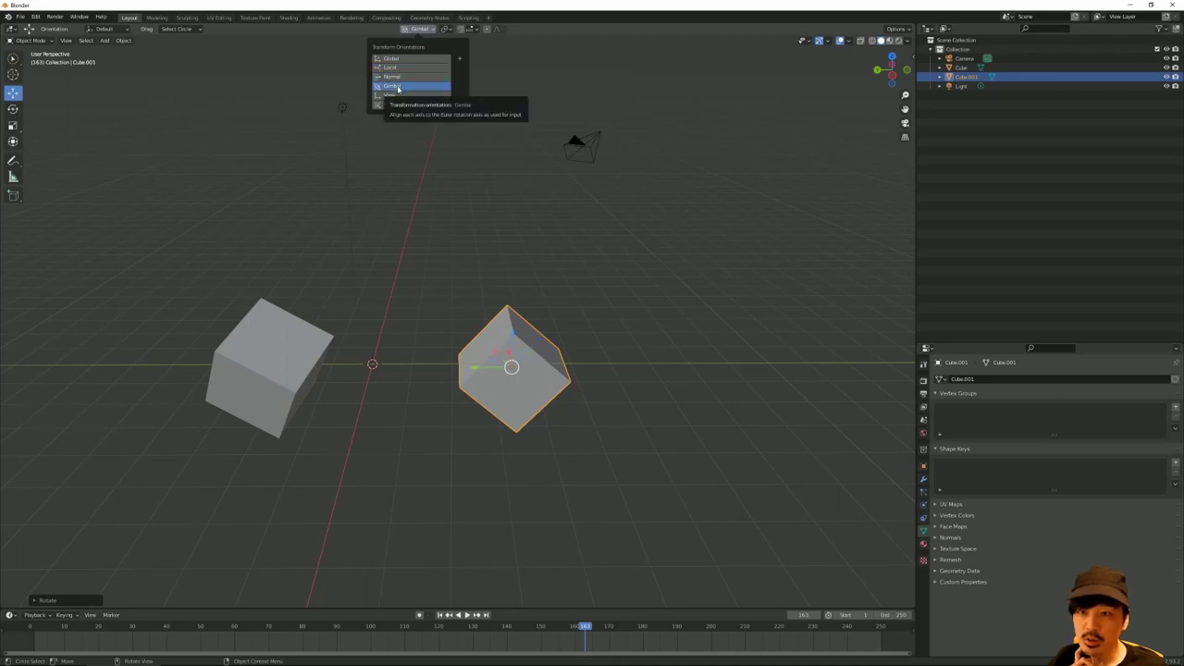
pyautogui.click(400, 69)
pyautogui.click(398, 77)
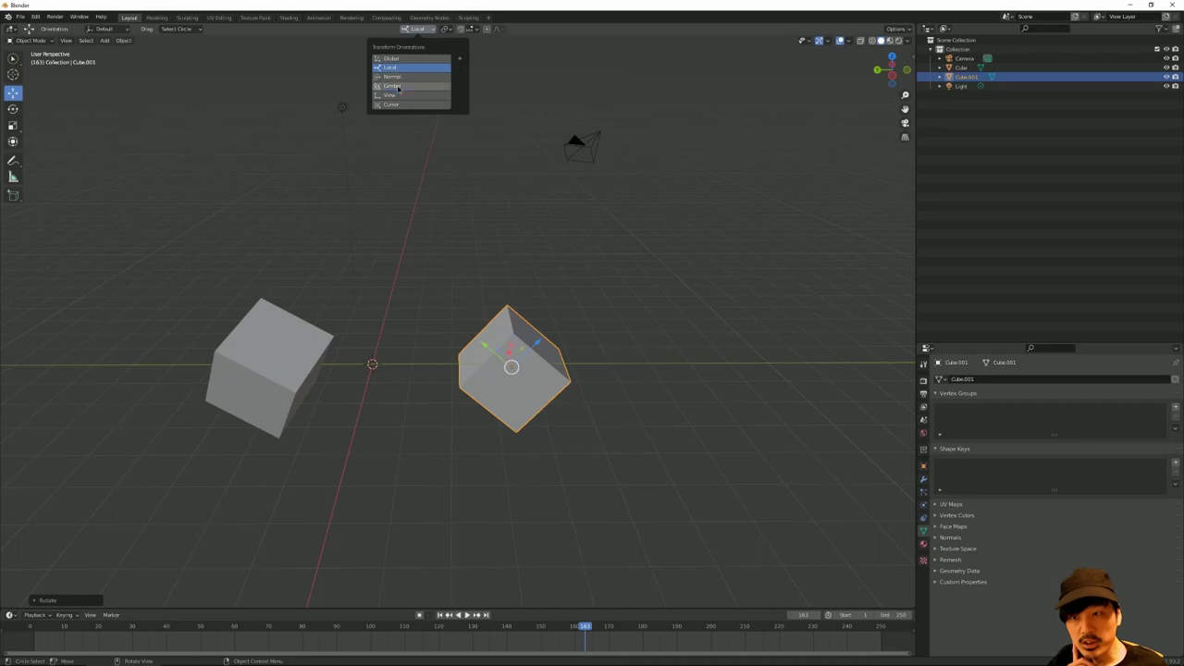
pyautogui.click(396, 86)
pyautogui.click(394, 96)
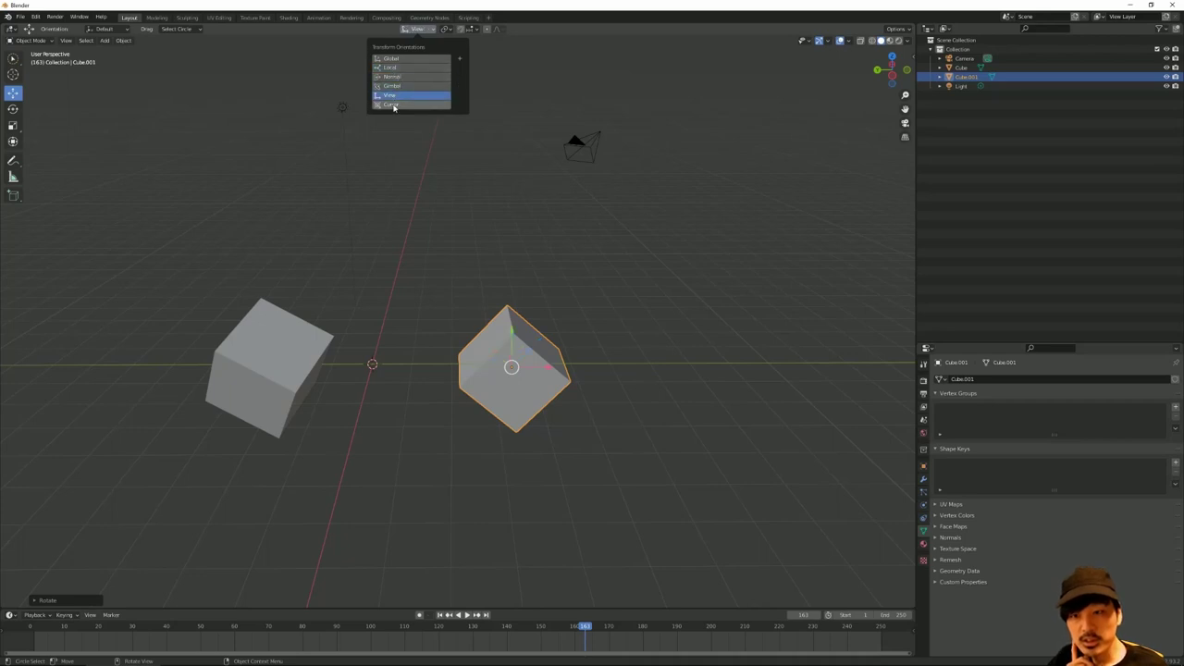
pyautogui.click(394, 105)
pyautogui.click(394, 69)
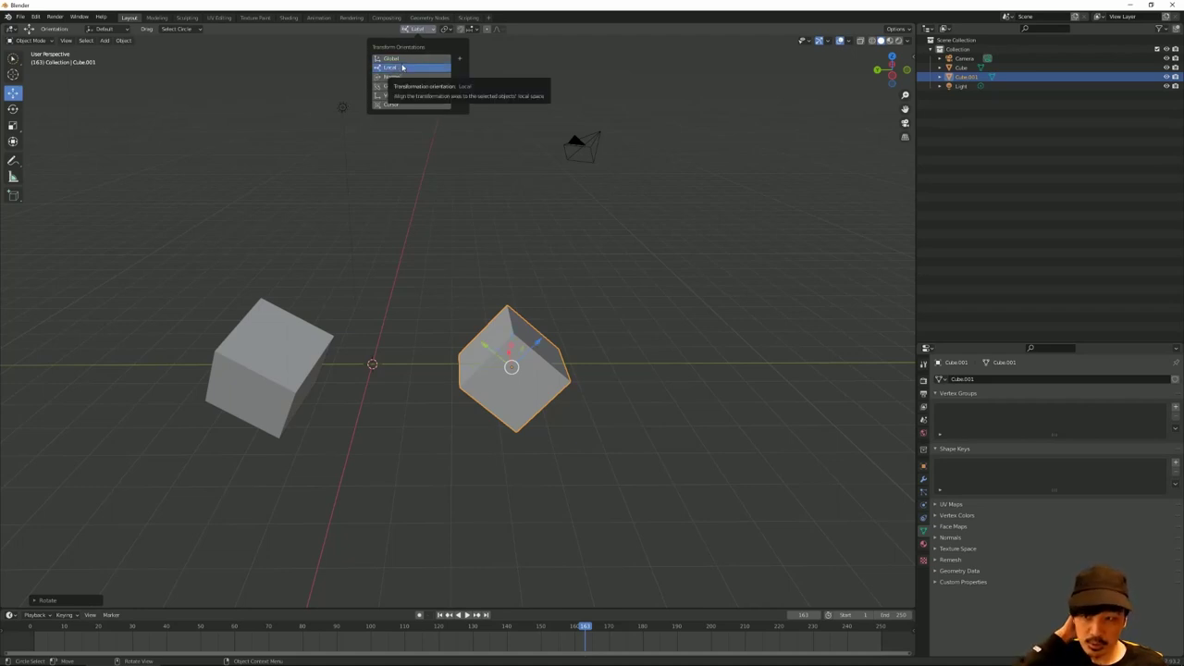
pyautogui.click(400, 59)
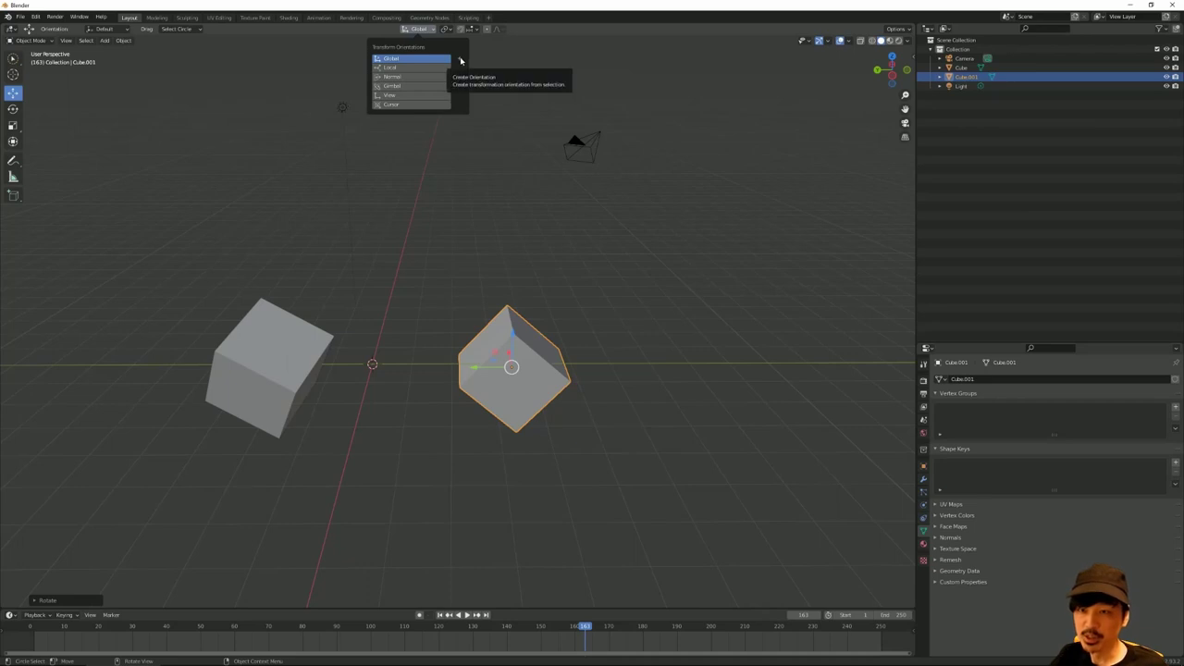
pyautogui.moveTo(527, 220); pyautogui.dragTo(532, 222, button='middle')
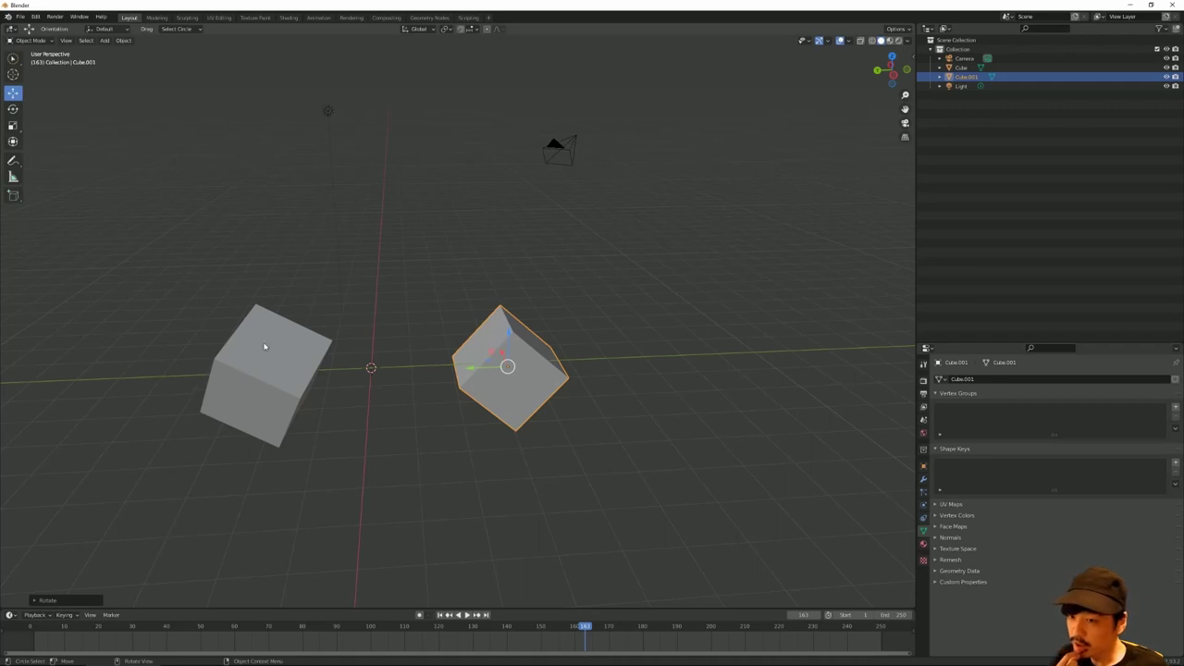
# Step: Deselect Cube.001 and set the Transform Pivot Point to 3D Cursor
pyautogui.moveTo(264, 346); pyautogui.dragTo(398, 266, button='middle')
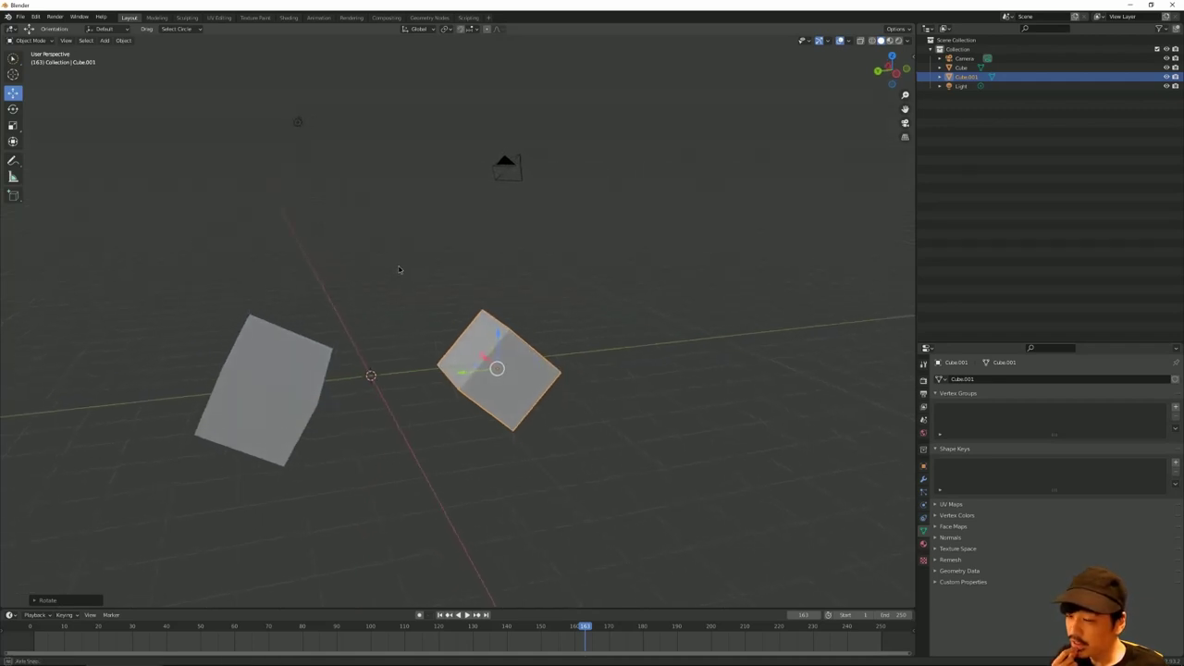
pyautogui.click(370, 376)
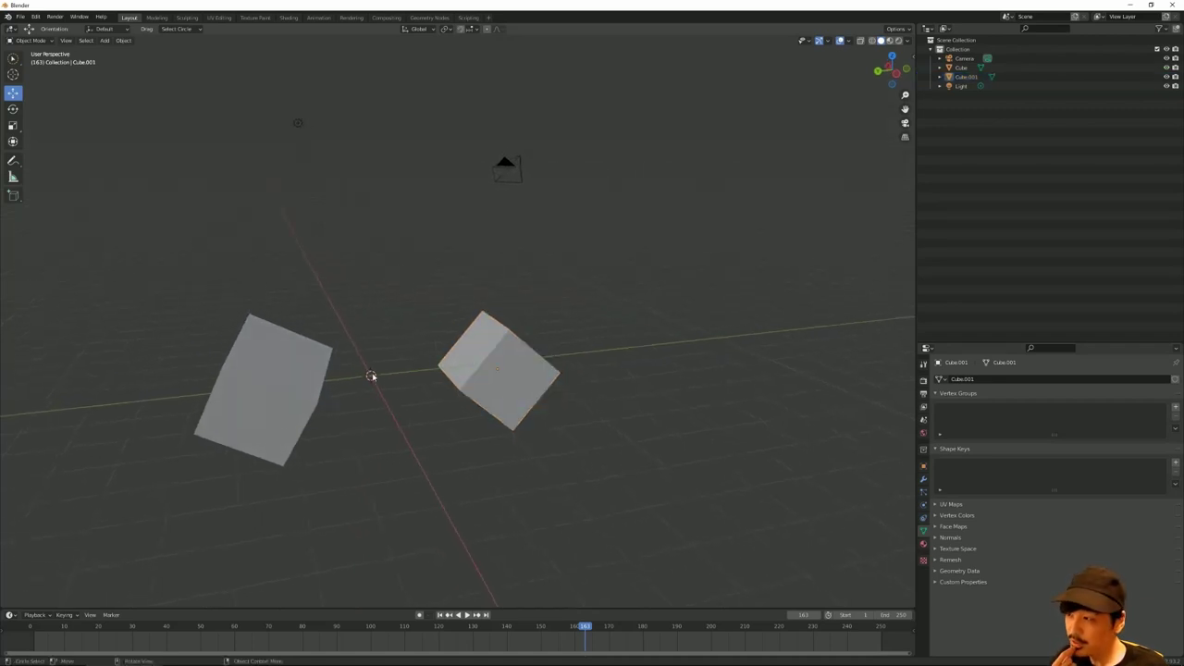
pyautogui.moveTo(396, 286); pyautogui.dragTo(387, 288, button='middle')
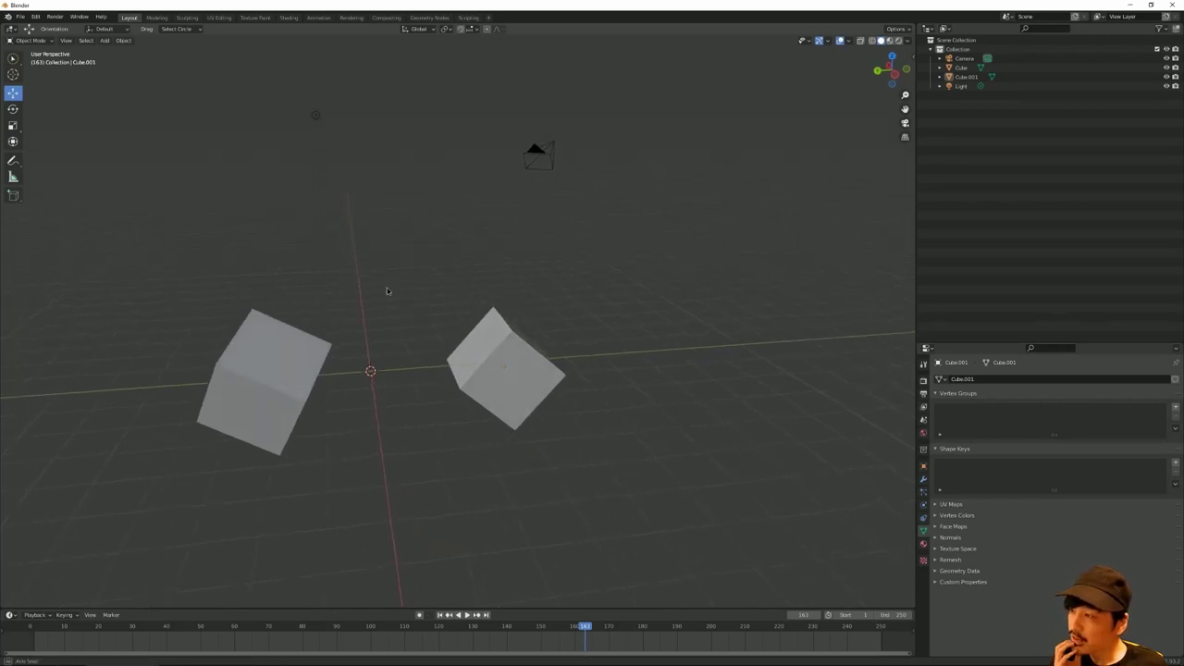
pyautogui.click(828, 39)
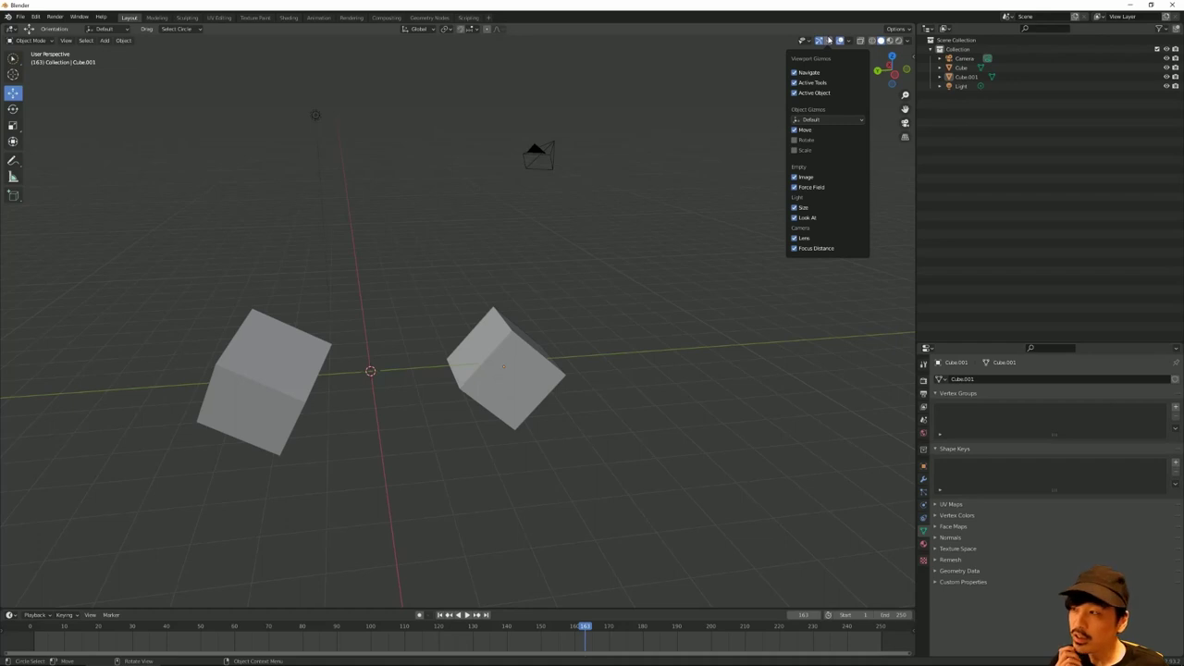
pyautogui.click(447, 29)
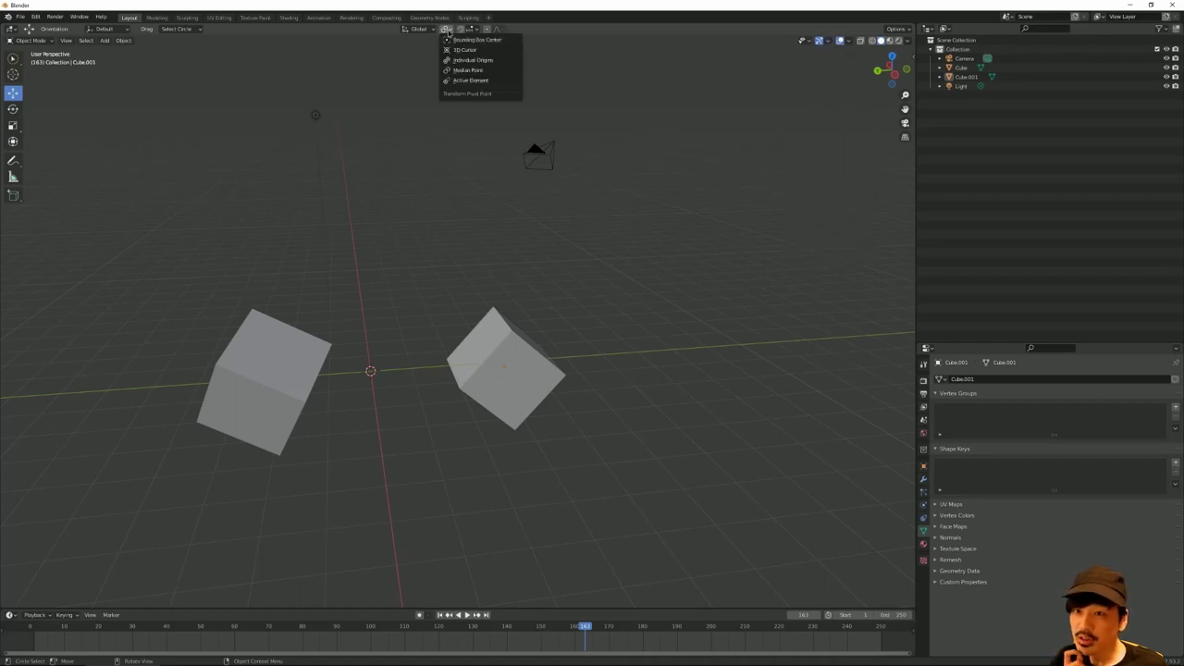
pyautogui.click(453, 50)
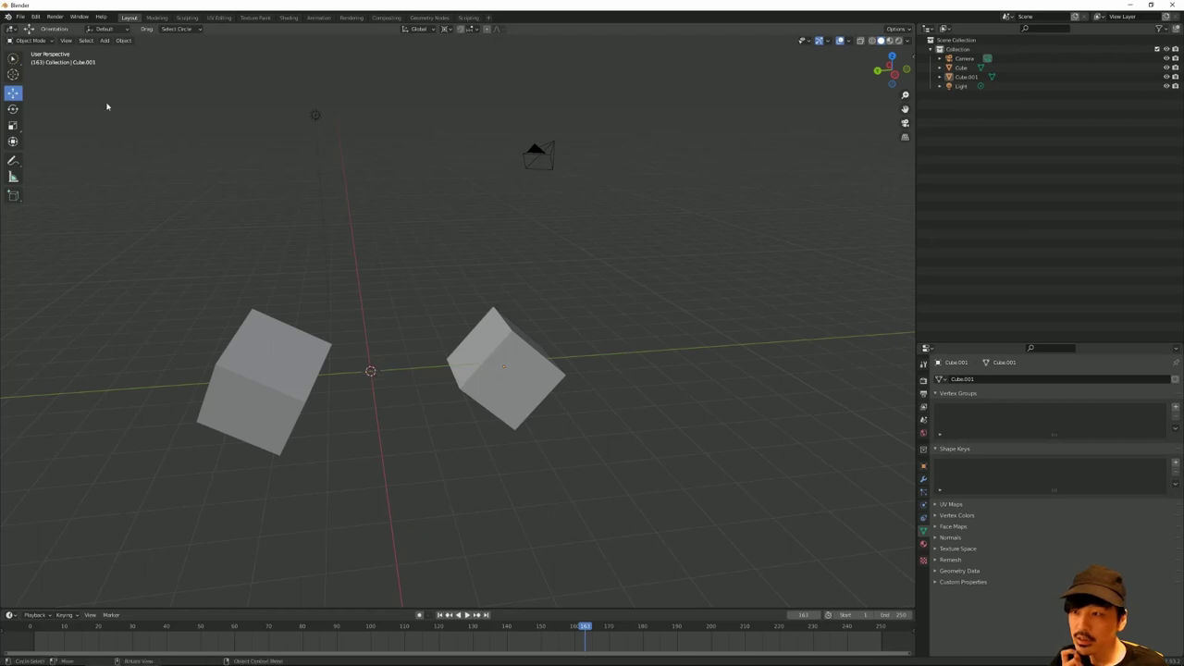
# Step: Switch to Select Box, revisit the pivot point choices, and select Cube.001
pyautogui.click(13, 58)
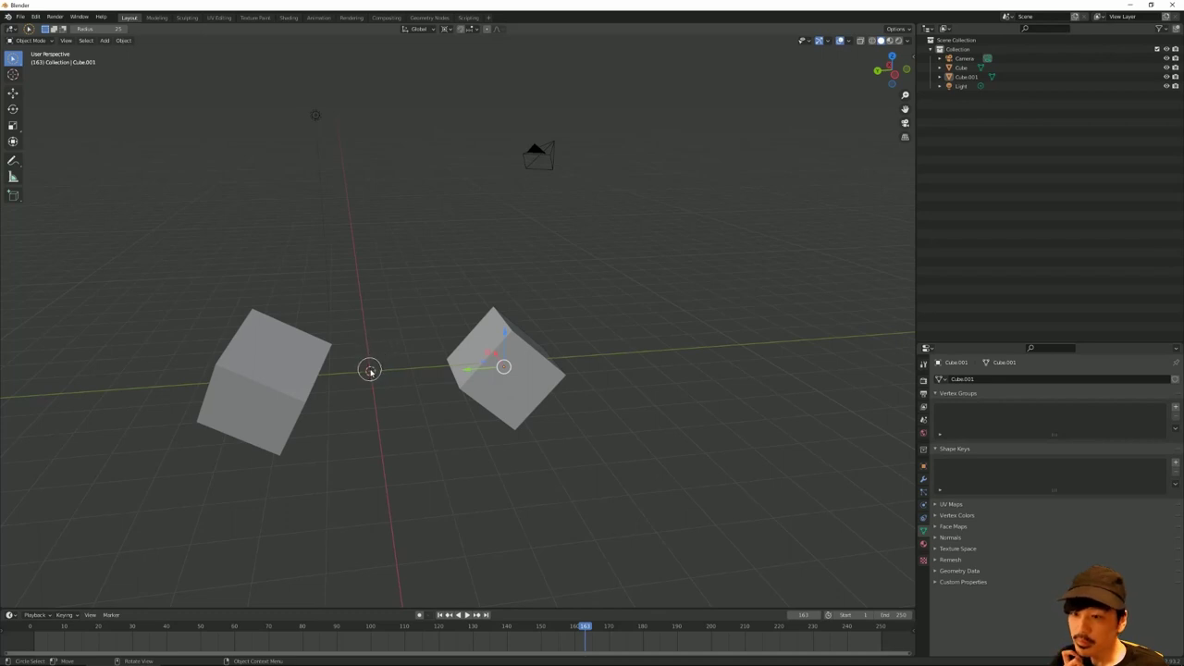
pyautogui.moveTo(11, 60); pyautogui.dragTo(51, 79)
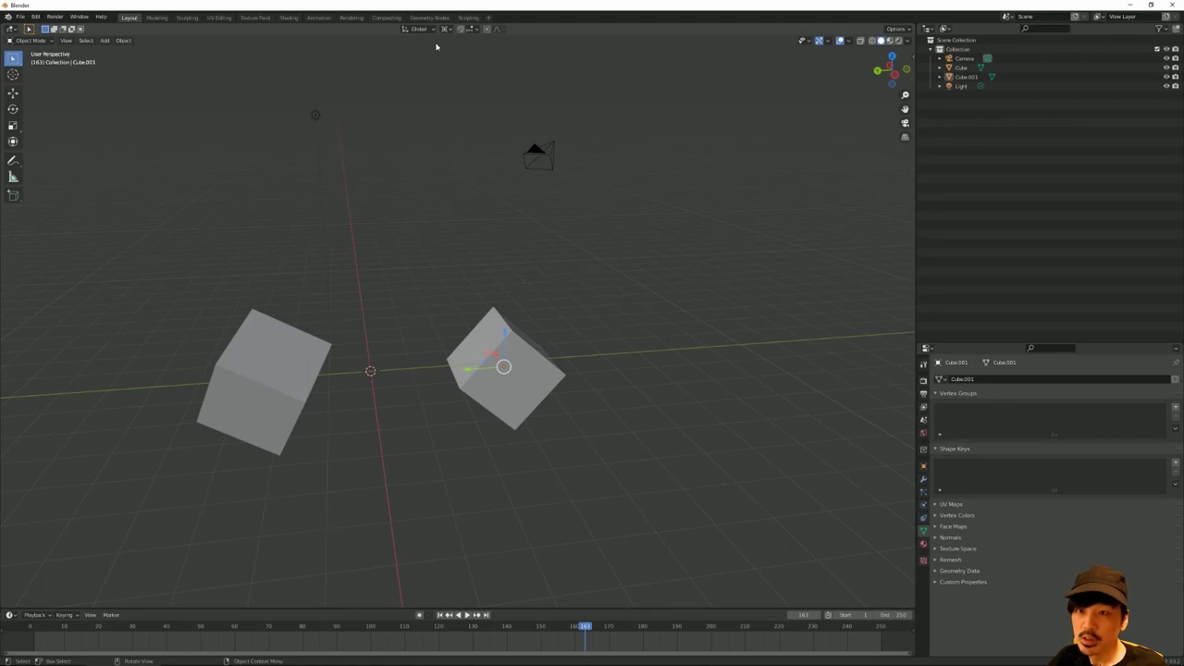
pyautogui.click(441, 30)
pyautogui.click(463, 53)
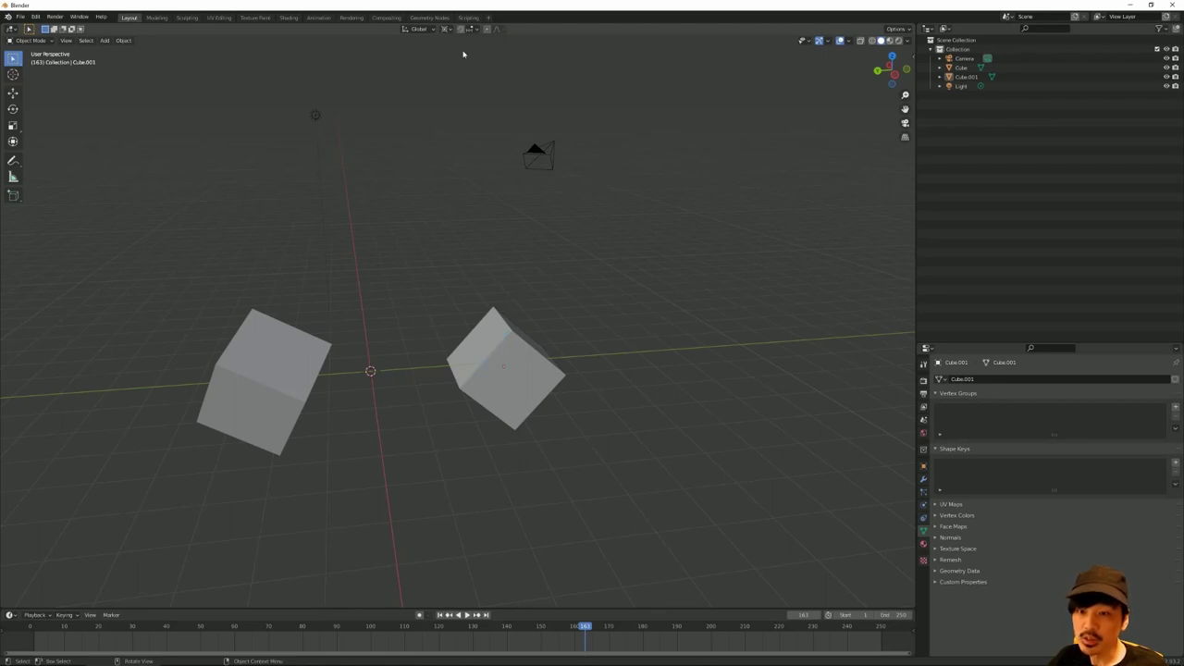
pyautogui.click(508, 356)
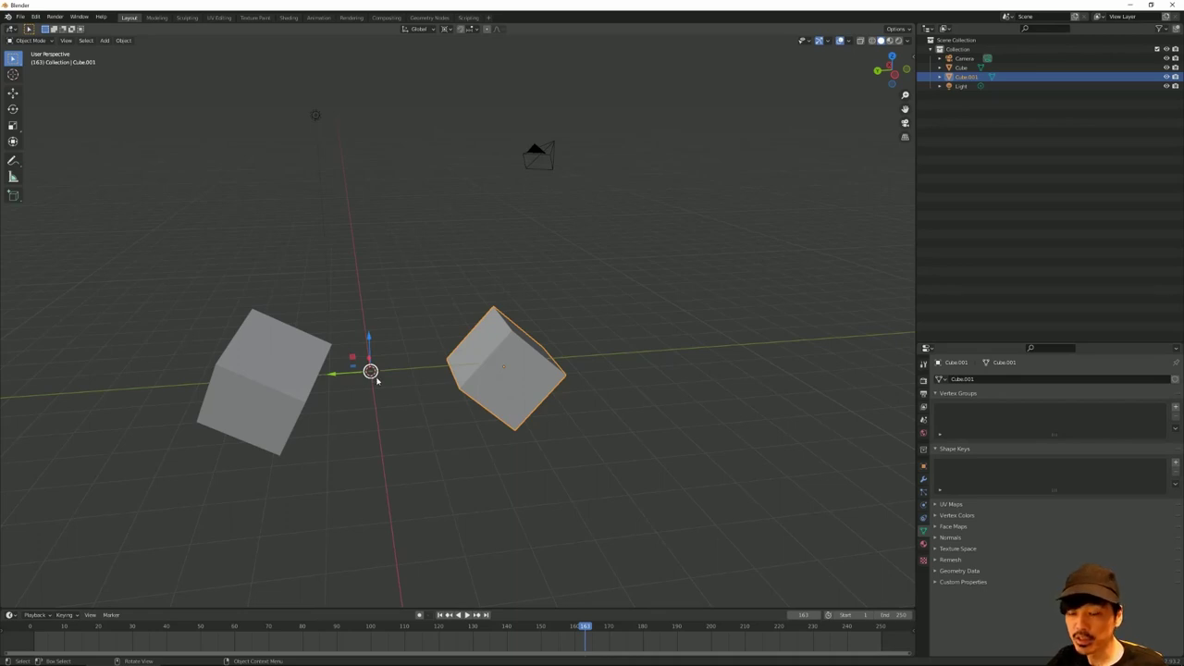
# Step: Rotate Cube.001 around the 3D cursor, then switch the pivot point to the cube's own centre
pyautogui.click(13, 109)
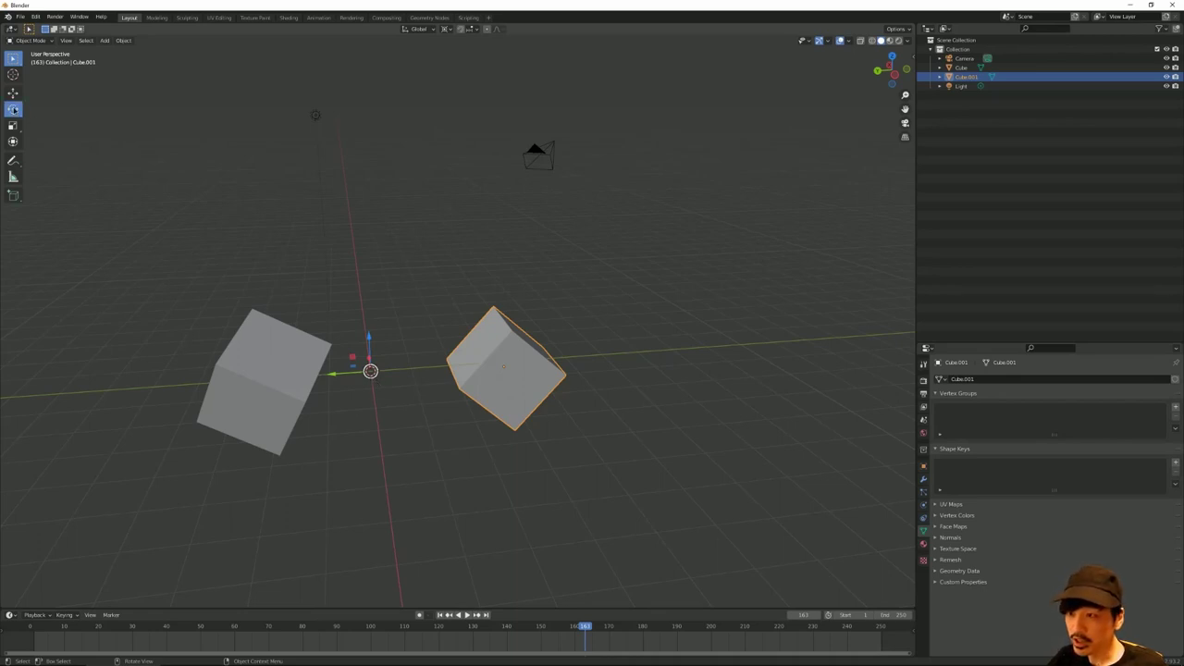
pyautogui.moveTo(363, 336); pyautogui.dragTo(381, 351)
pyautogui.click(445, 29)
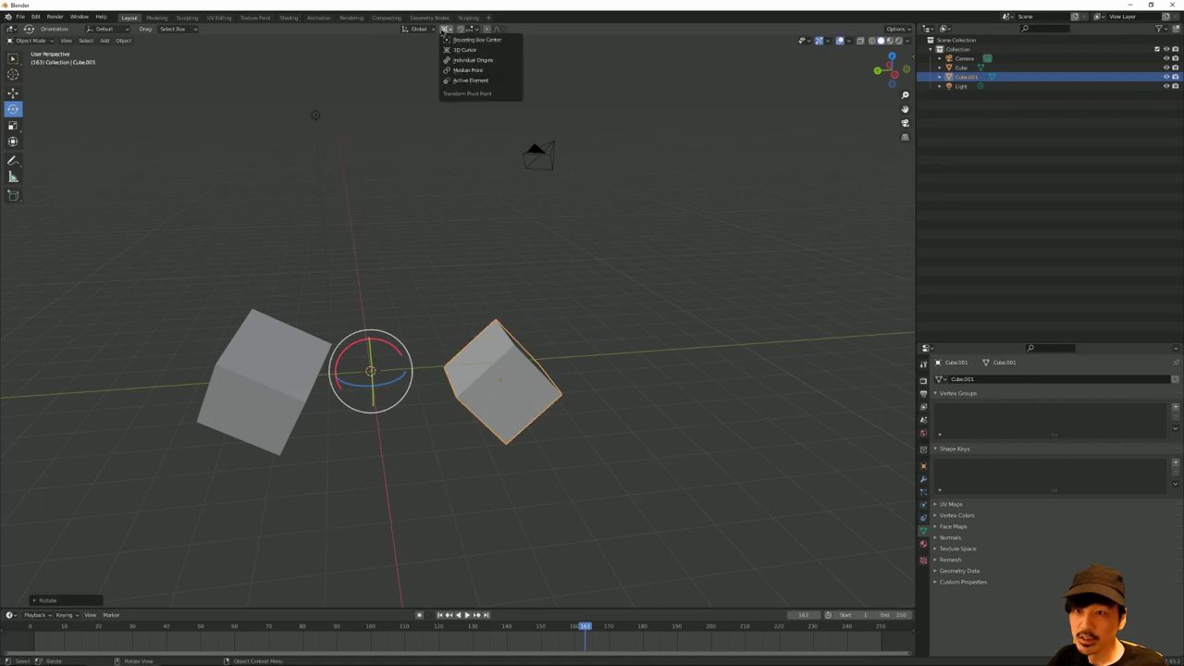
pyautogui.click(470, 59)
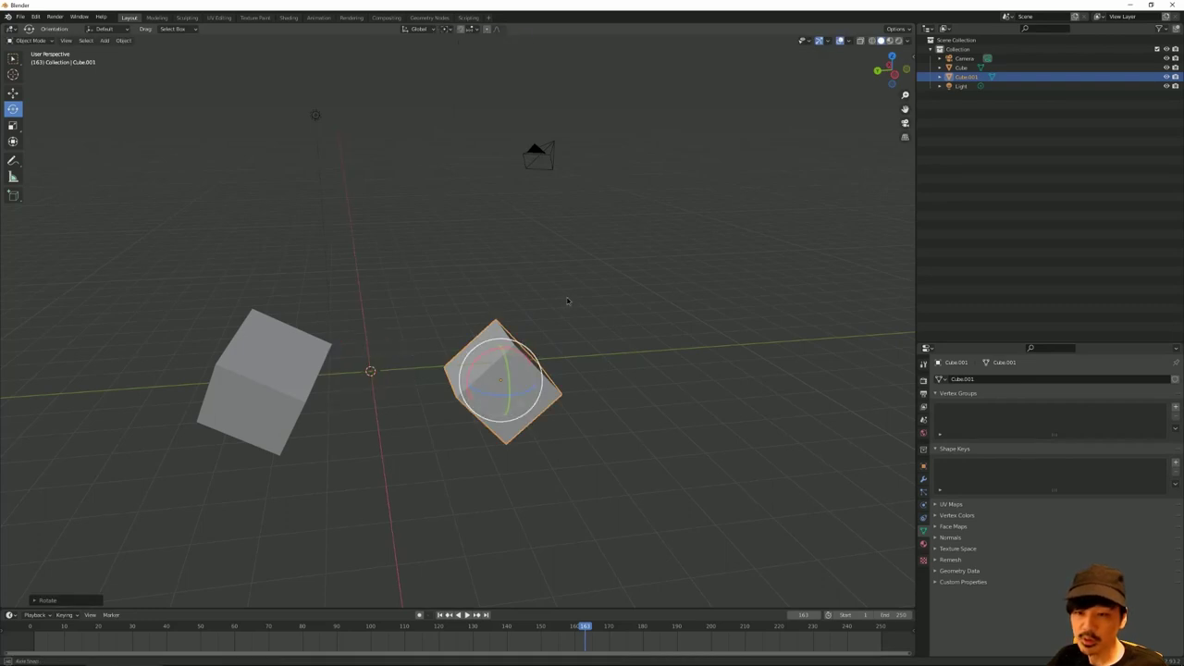
# Step: Set the pivot point back to the 3D cursor and reselect Cube.001 after clearing the selection
pyautogui.moveTo(497, 398); pyautogui.dragTo(484, 390, button='middle')
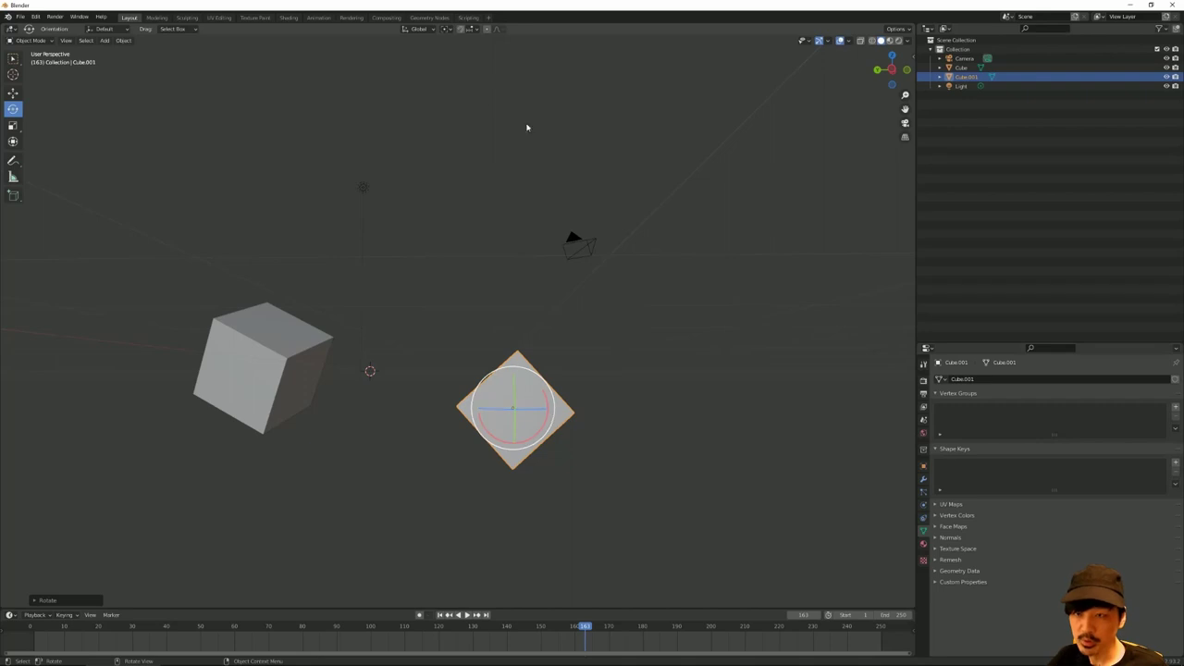
pyautogui.moveTo(451, 53); pyautogui.dragTo(450, 84, button='middle')
pyautogui.click(445, 29)
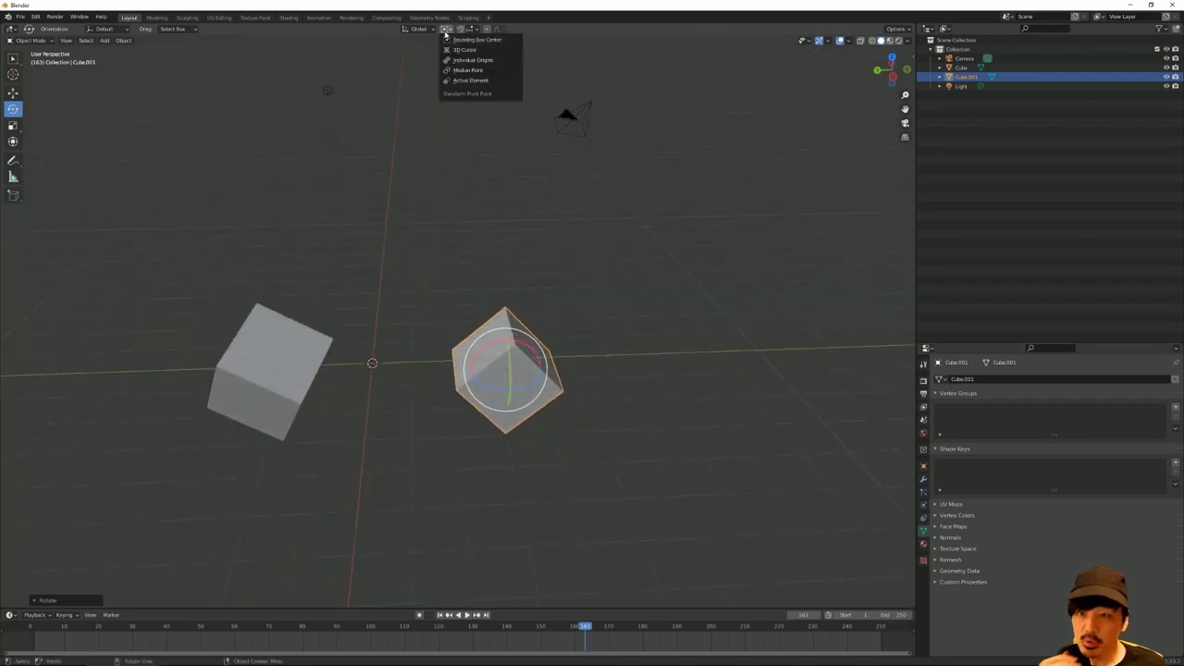
pyautogui.click(461, 49)
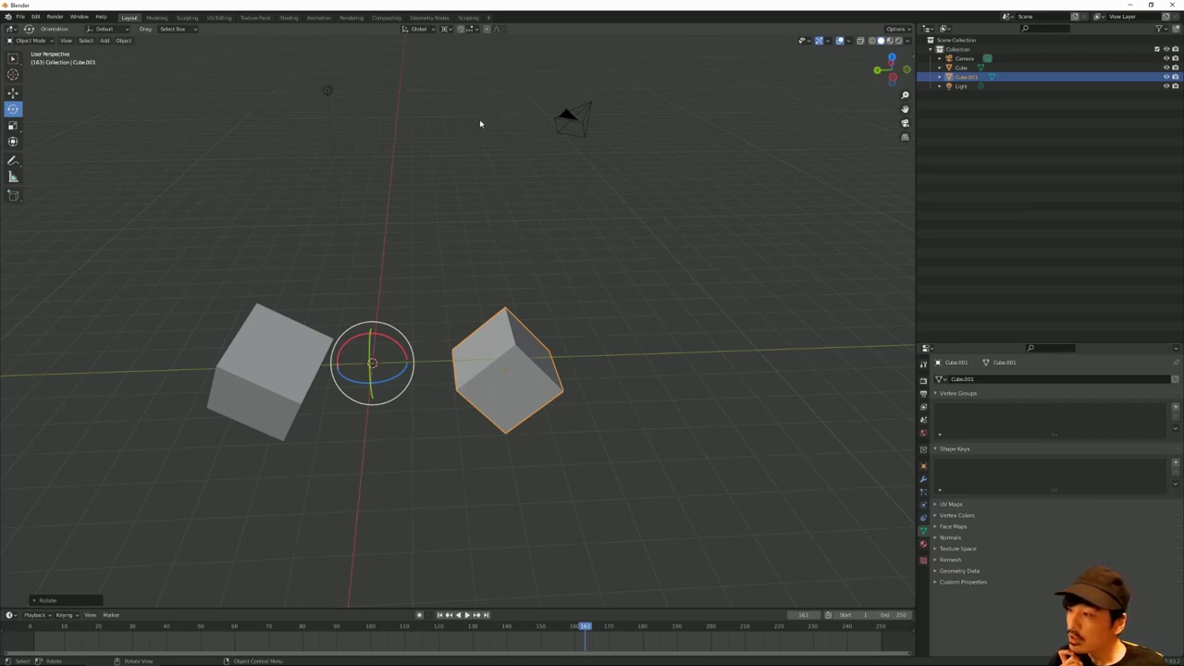
pyautogui.moveTo(480, 123); pyautogui.dragTo(537, 185, button='middle')
pyautogui.click(403, 371)
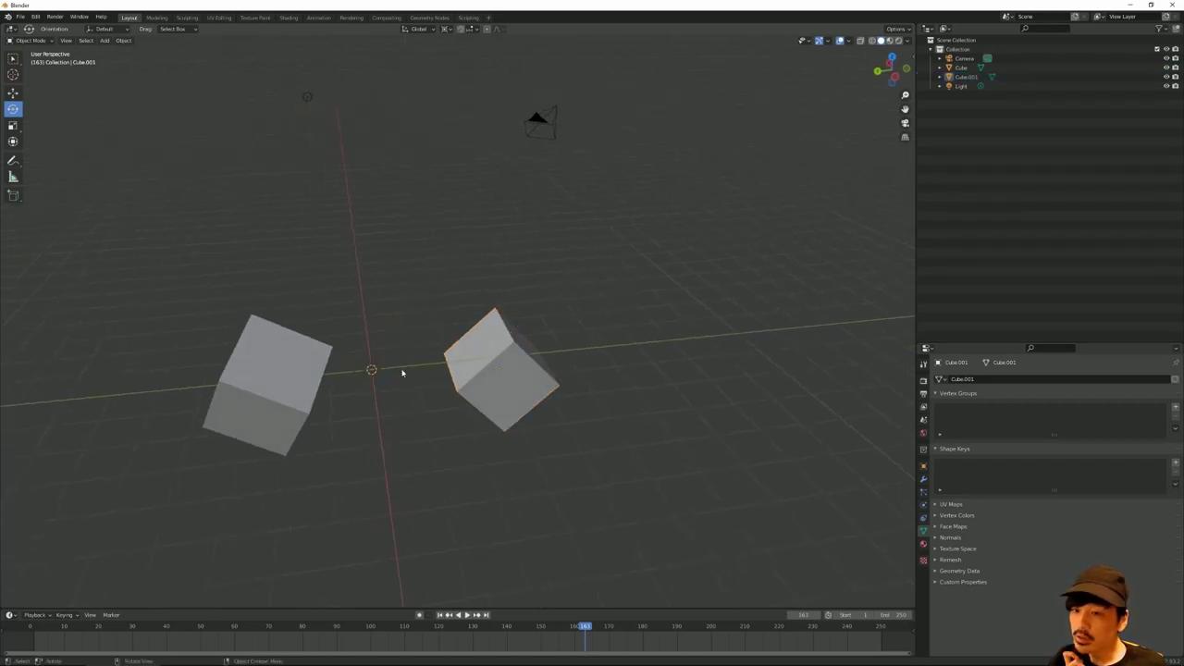
pyautogui.click(510, 361)
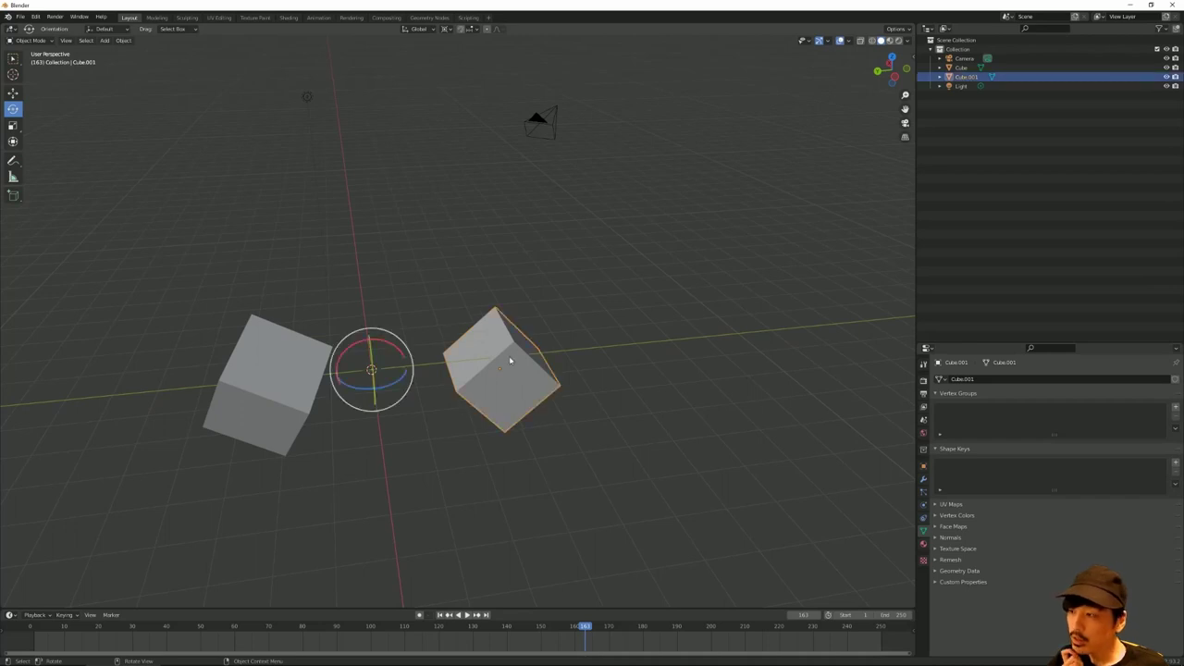
# Step: Snap Cube.001 to the 3D cursor with Selection to Cursor, undo it, and deselect
pyautogui.click(123, 41)
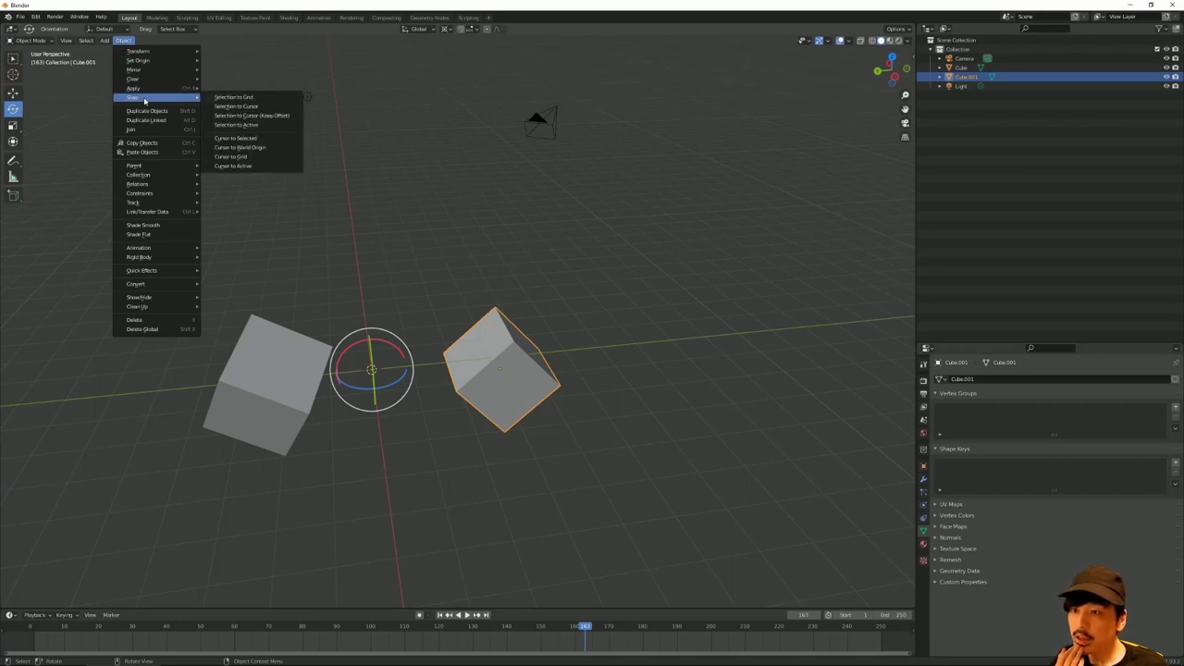
pyautogui.moveTo(139, 97)
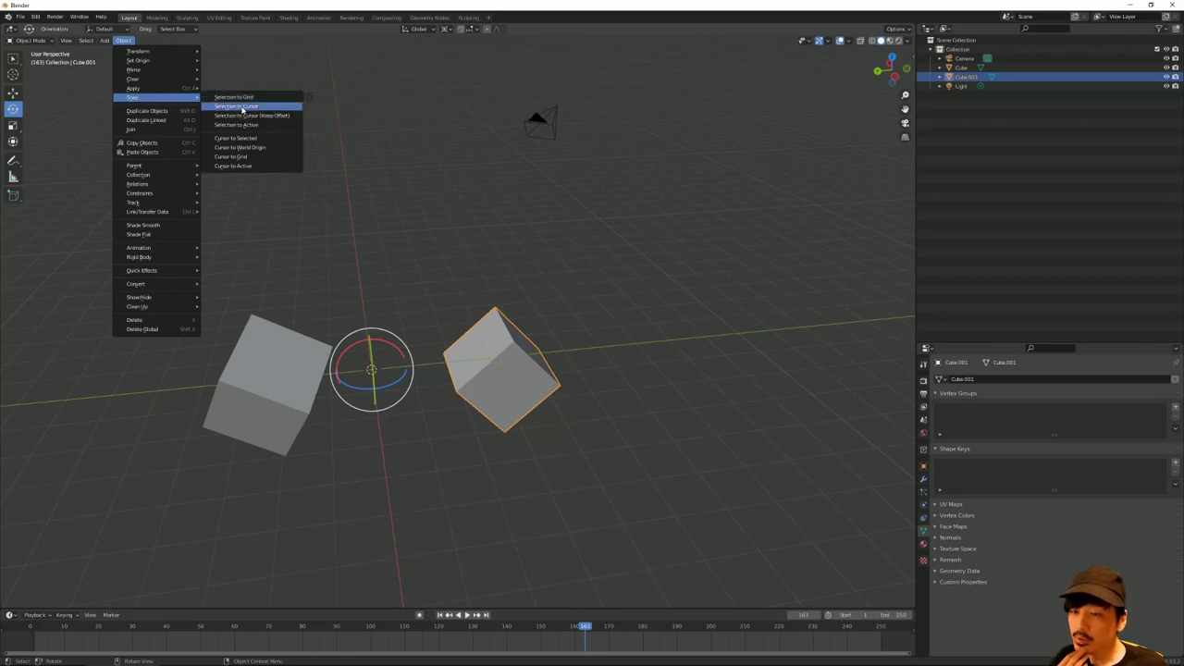
pyautogui.click(242, 108)
pyautogui.moveTo(242, 110); pyautogui.dragTo(364, 249, button='middle')
pyautogui.hotkey('ctrl', 'z')
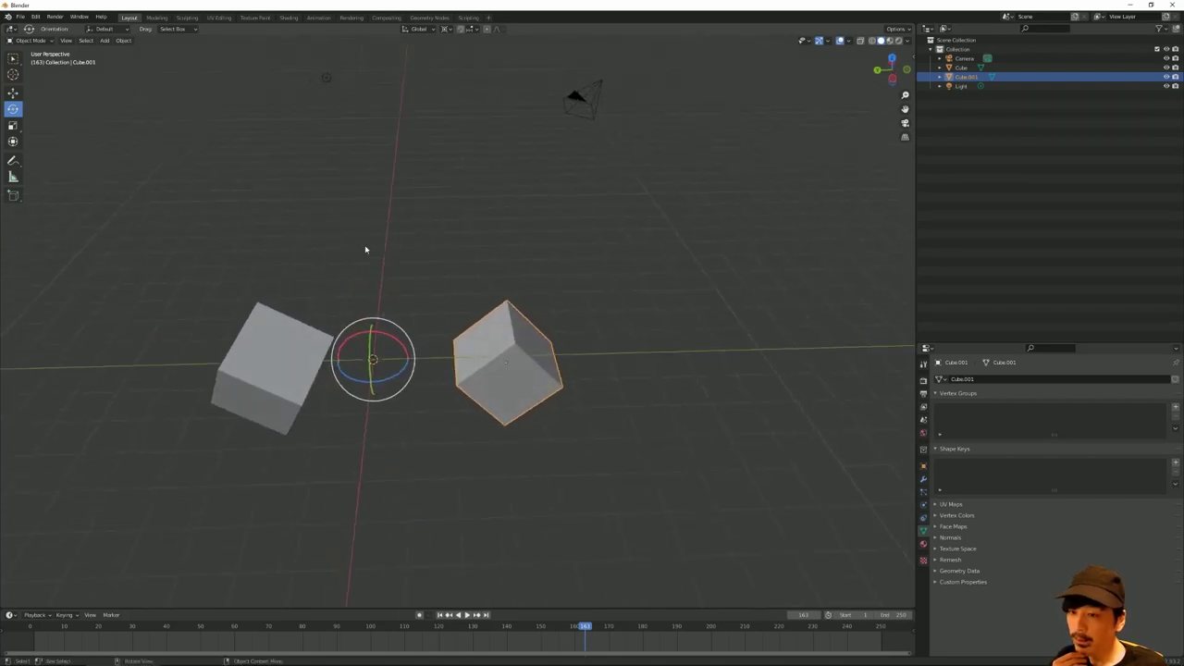
pyautogui.click(392, 342)
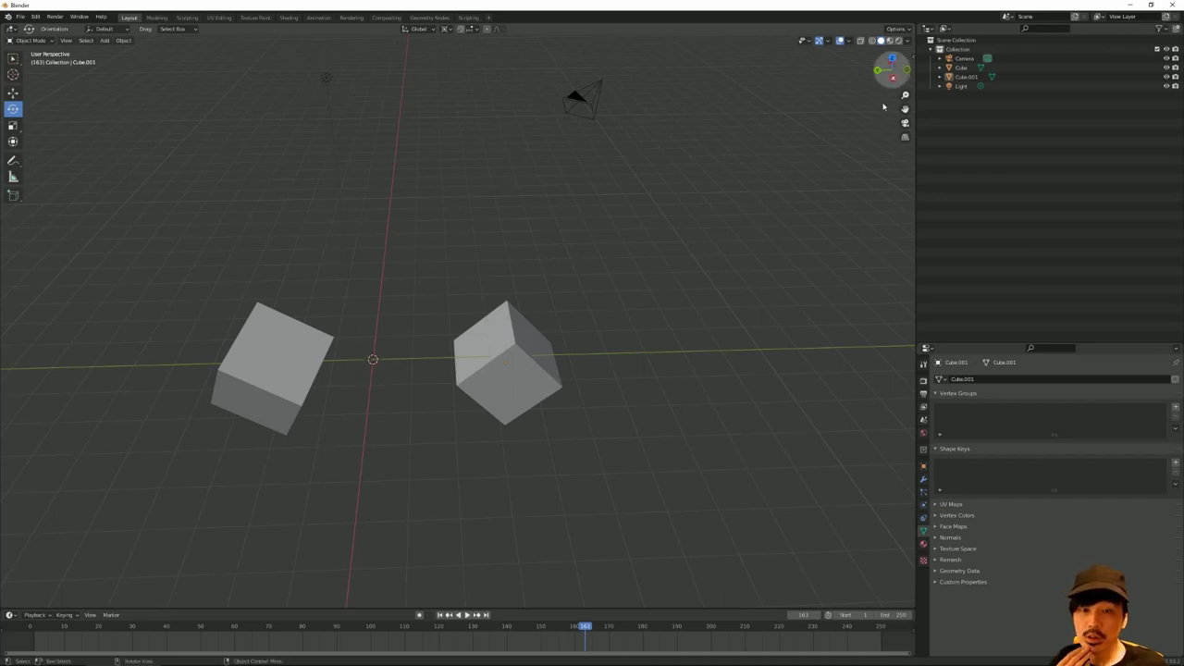
# Step: In the N sidebar, move the 3D cursor to X 3.4 m, Z 1.9 m
pyautogui.press('n')
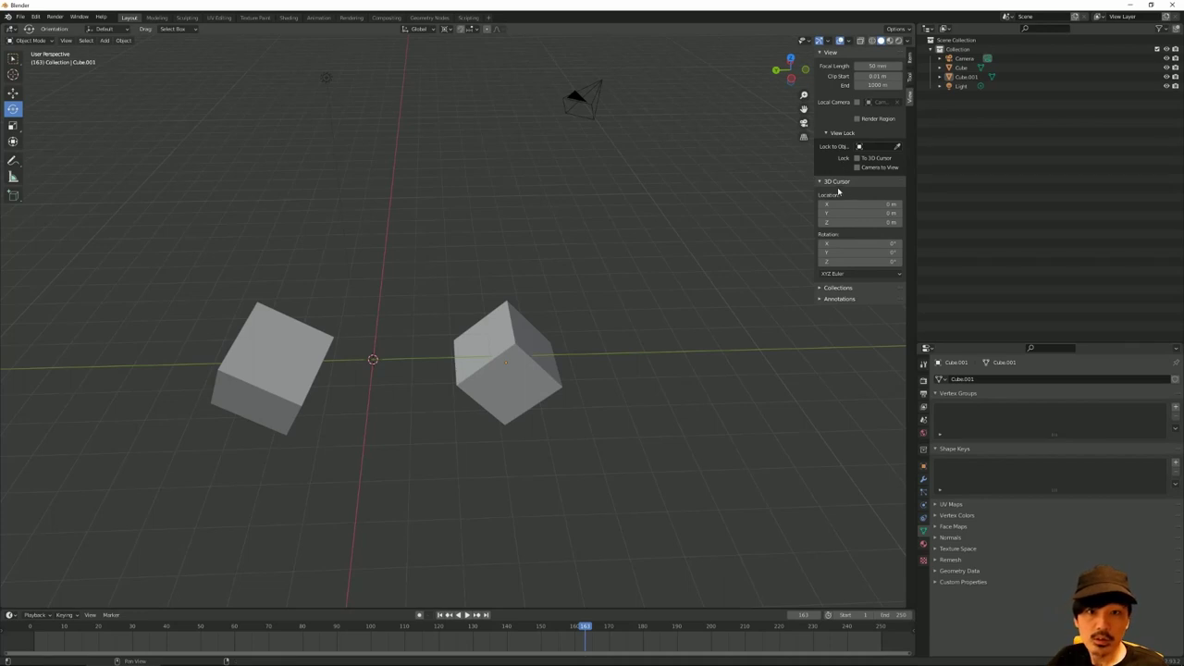
pyautogui.moveTo(856, 204)
pyautogui.mouseDown()
pyautogui.moveTo(879, 204)
pyautogui.moveTo(824, 212)
pyautogui.moveTo(888, 213)
pyautogui.moveTo(846, 222)
pyautogui.mouseUp()
pyautogui.moveTo(312, 232)
pyautogui.mouseDown(button='middle')
pyautogui.moveTo(311, 209)
pyautogui.moveTo(326, 250)
pyautogui.mouseUp(button='middle')
# Step: Select the right cube and snap it to the grid with Selection to Grid
pyautogui.click(487, 326)
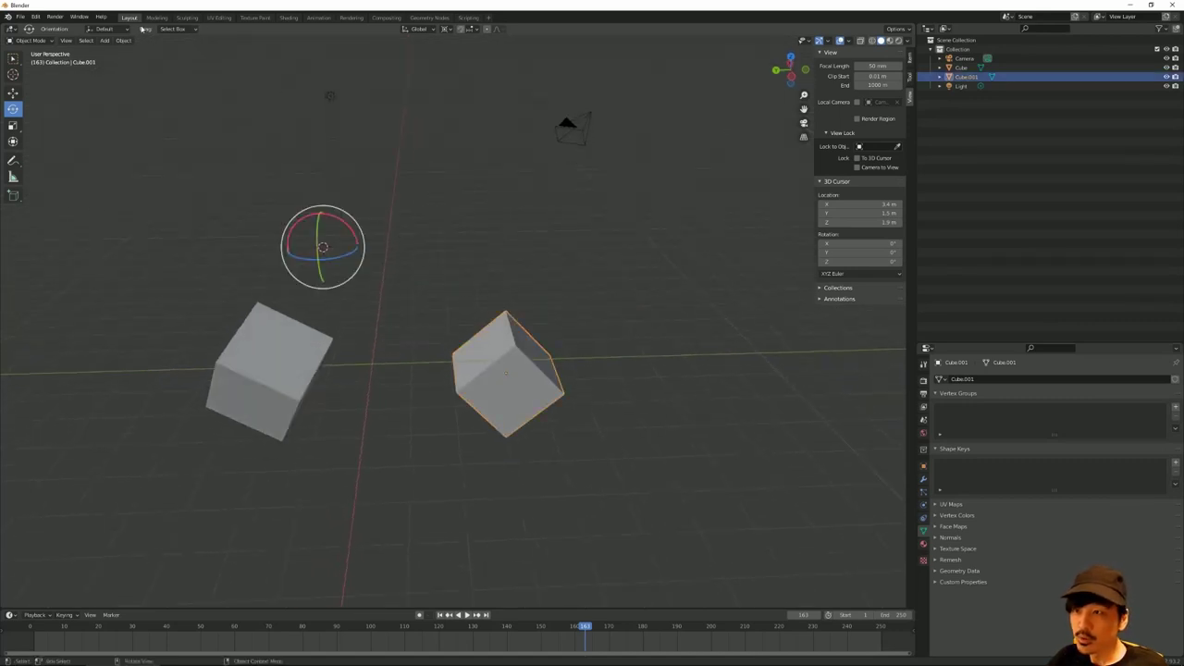
pyautogui.click(123, 40)
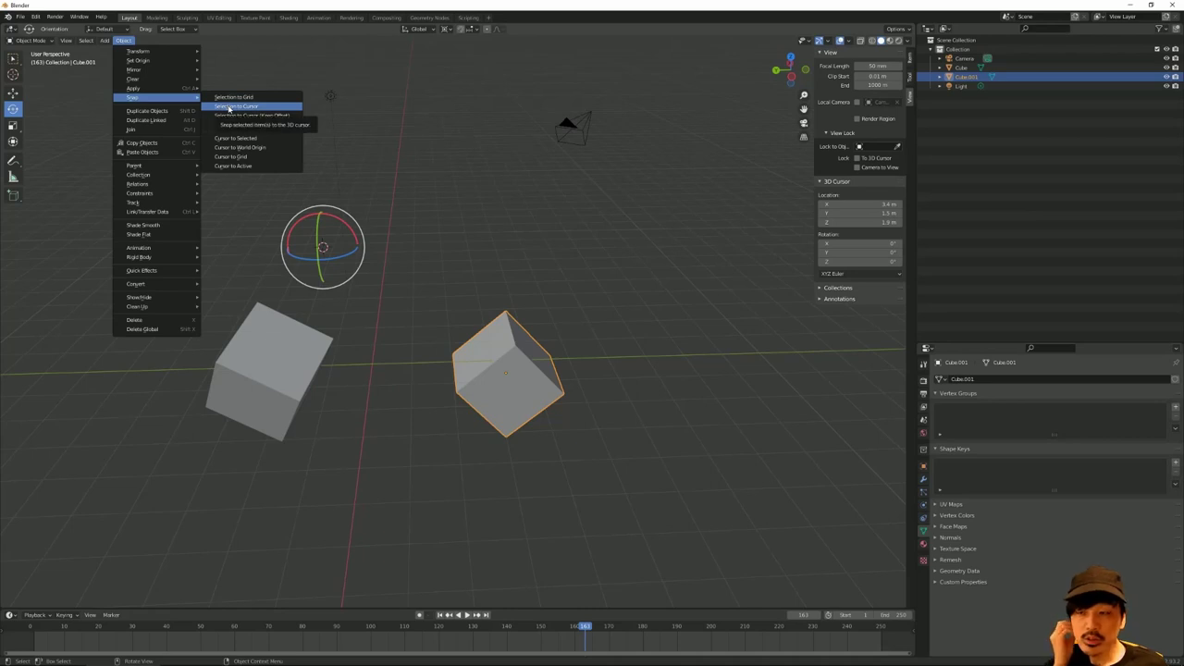
pyautogui.moveTo(133, 97)
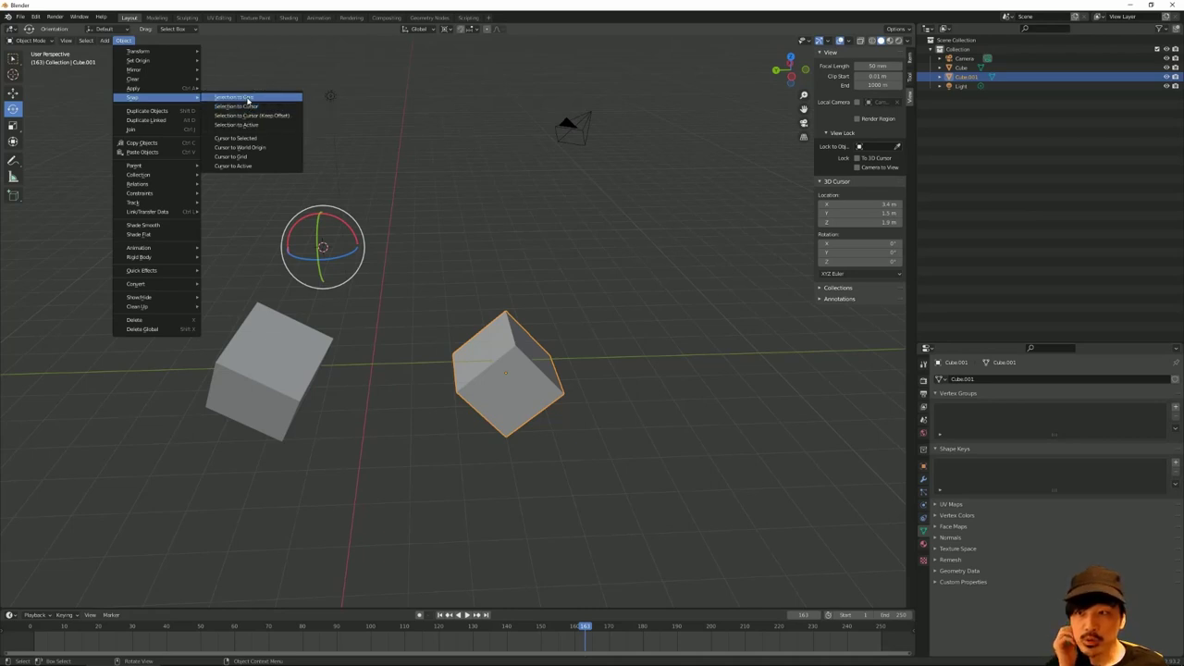
pyautogui.click(247, 98)
pyautogui.moveTo(333, 220)
pyautogui.mouseDown(button='middle')
pyautogui.moveTo(345, 270)
pyautogui.moveTo(397, 277)
pyautogui.mouseUp(button='middle')
# Step: Snap Cube.001 onto the relocated 3D cursor so it floats above the other cube
pyautogui.click(122, 42)
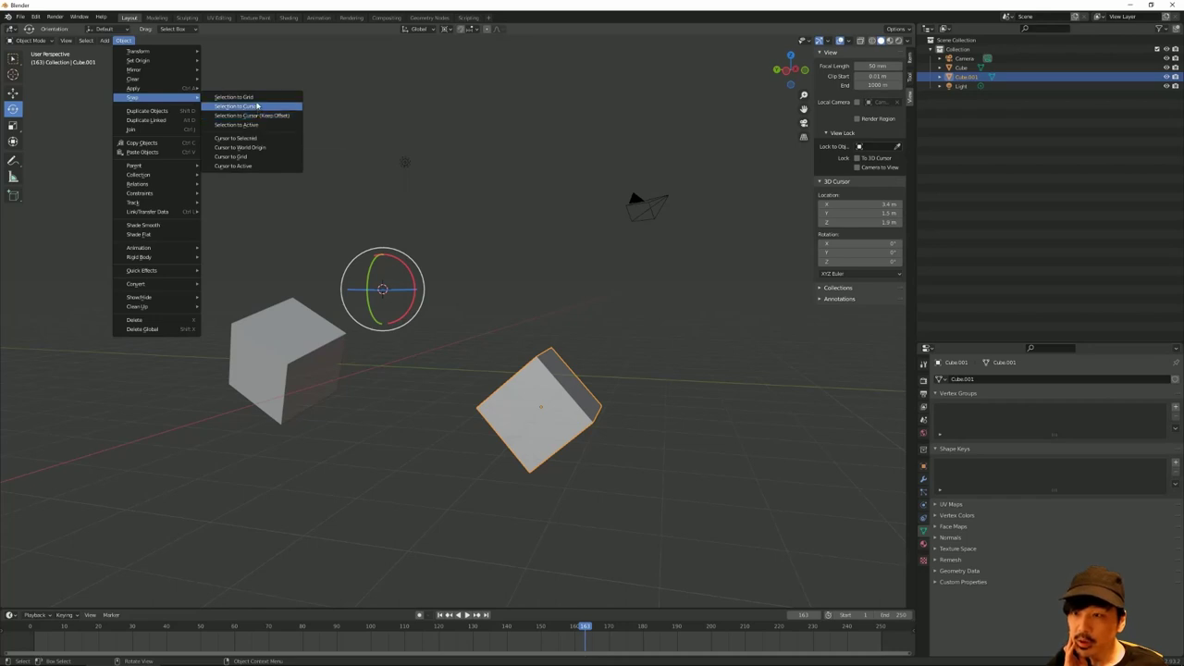
pyautogui.click(257, 107)
pyautogui.moveTo(438, 207); pyautogui.dragTo(478, 220, button='middle')
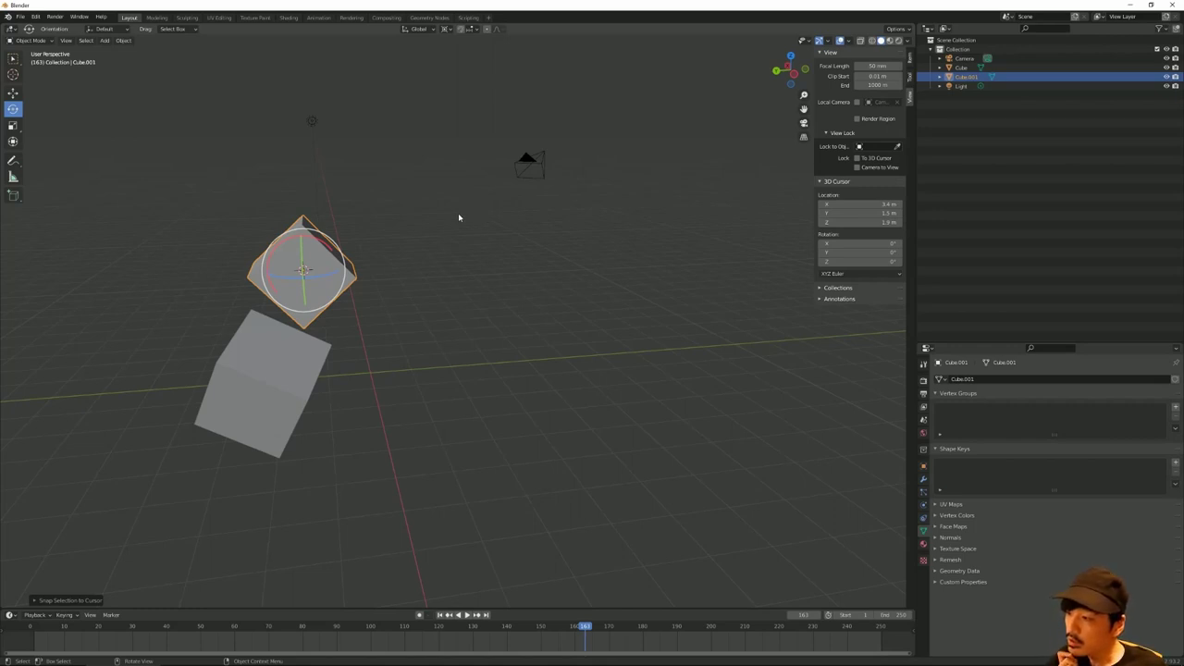
pyautogui.moveTo(458, 217); pyautogui.dragTo(438, 210, button='middle')
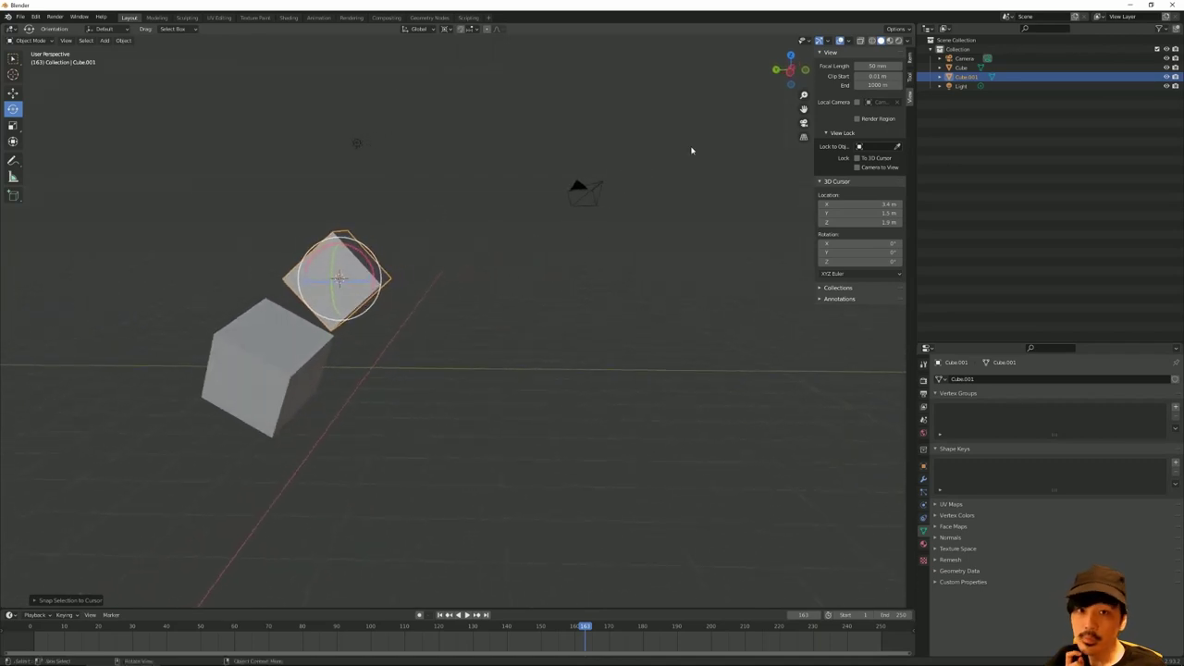
pyautogui.click(804, 41)
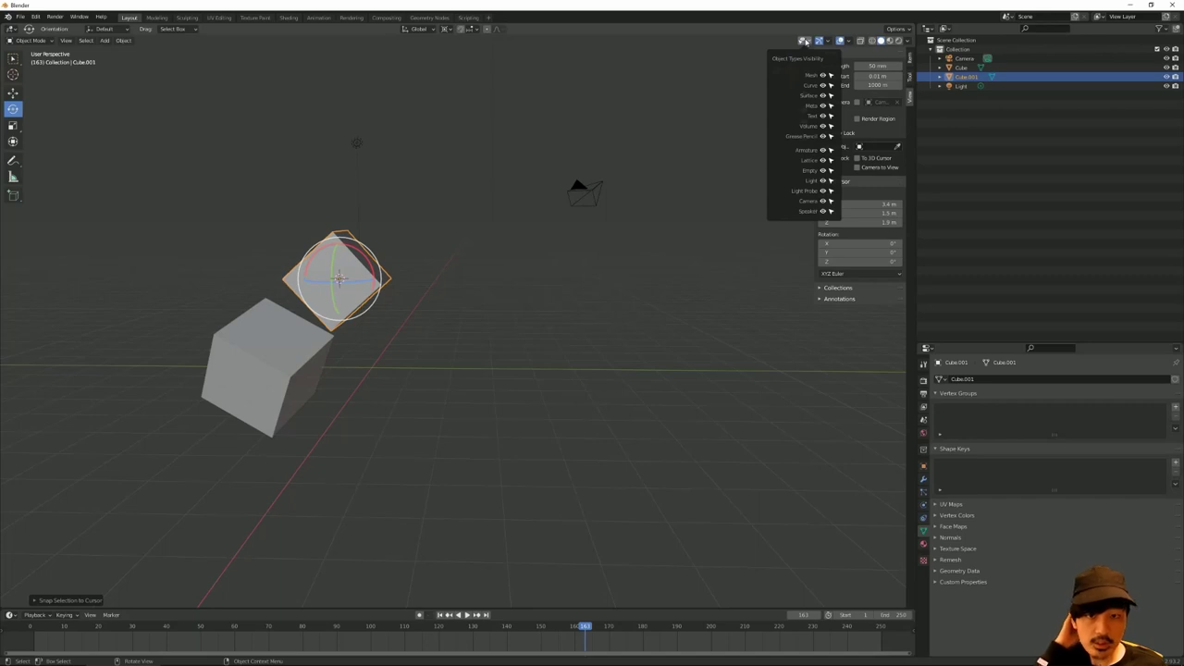
pyautogui.click(823, 77)
pyautogui.click(823, 76)
pyautogui.click(823, 76)
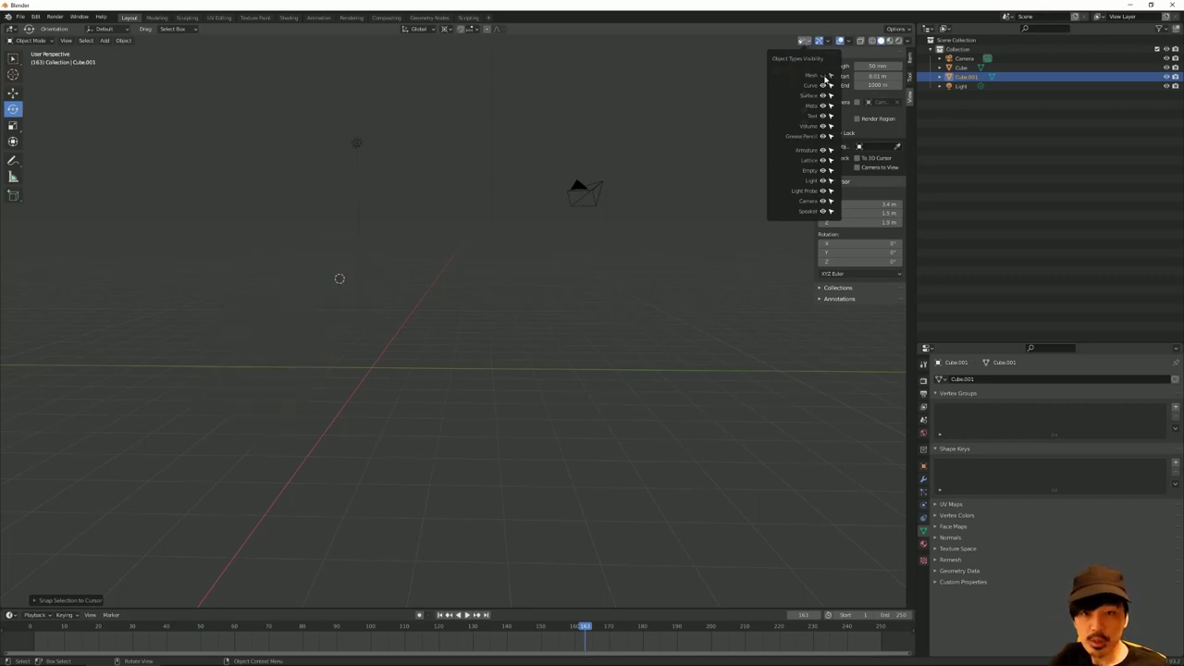
pyautogui.click(825, 79)
pyautogui.moveTo(648, 185); pyautogui.dragTo(545, 227, button='middle')
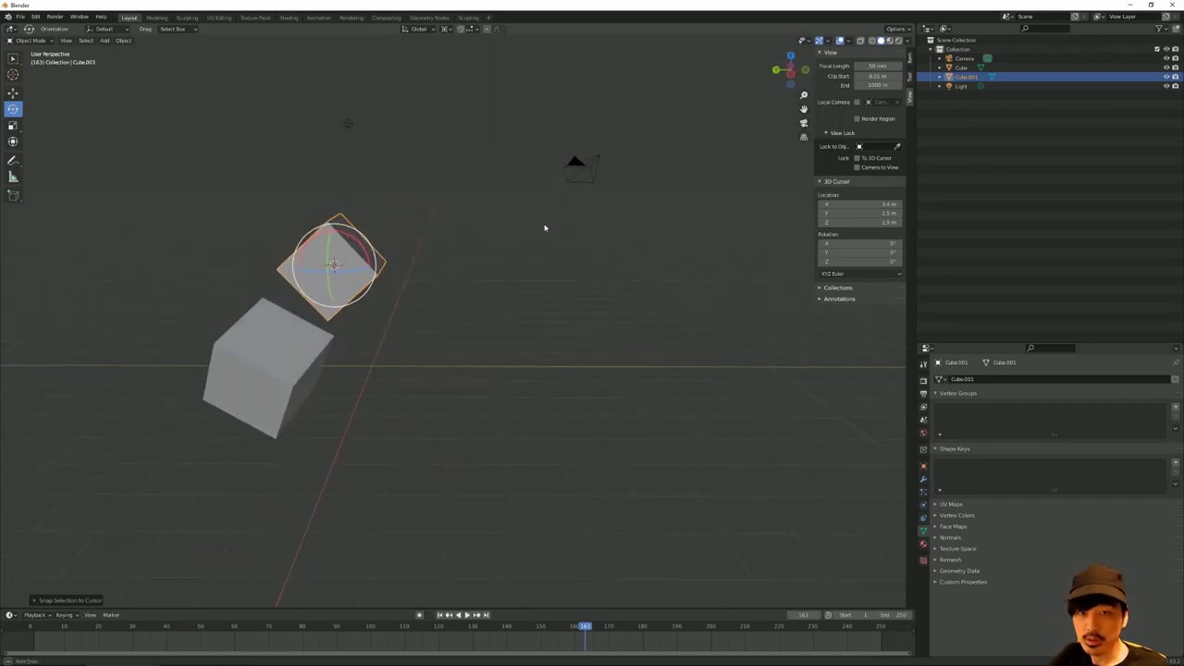
pyautogui.click(807, 42)
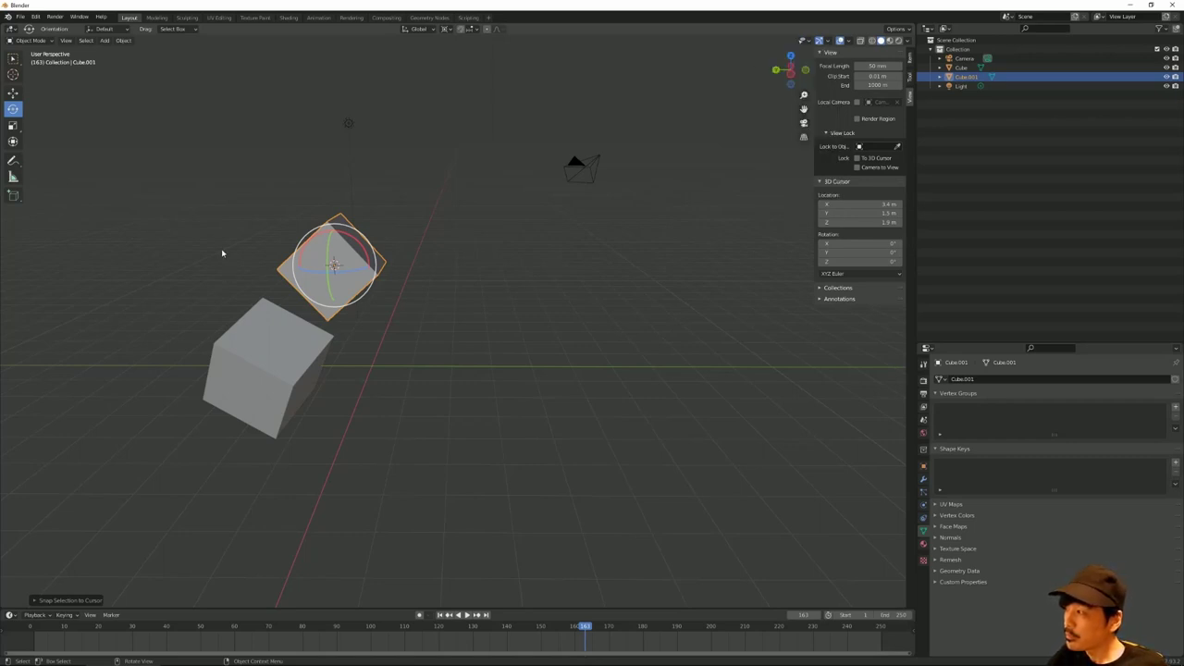
pyautogui.moveTo(269, 197); pyautogui.dragTo(287, 195, button='middle')
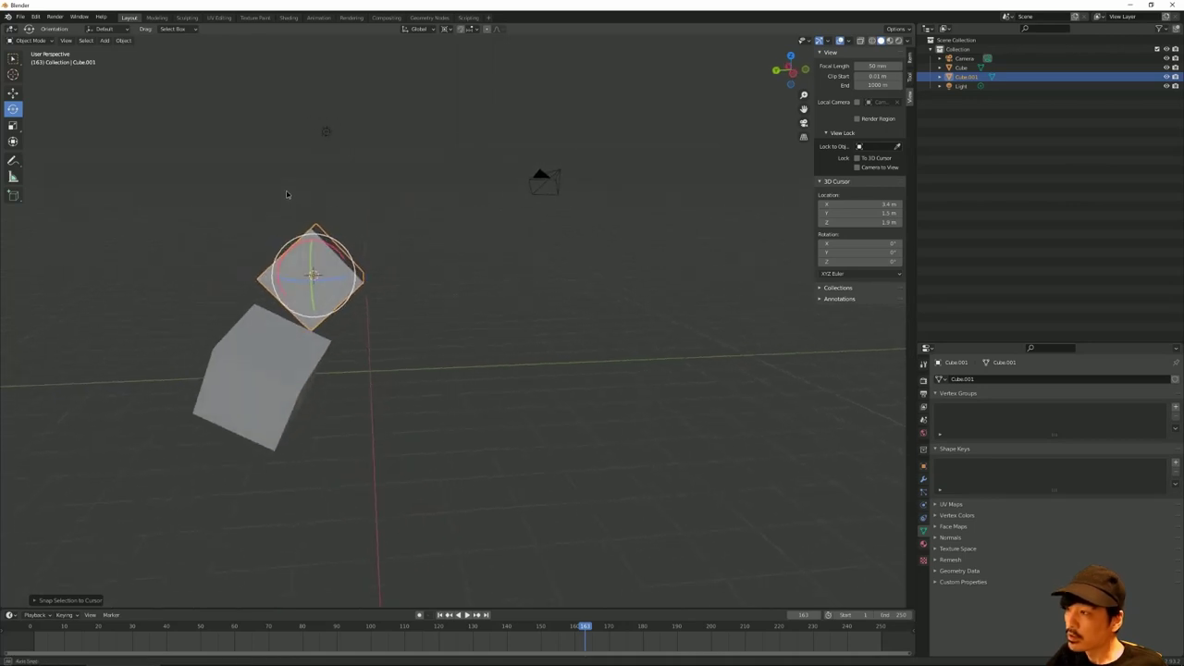
pyautogui.moveTo(164, 328)
pyautogui.mouseDown(button='middle')
pyautogui.moveTo(337, 282)
pyautogui.moveTo(416, 279)
pyautogui.mouseUp(button='middle')
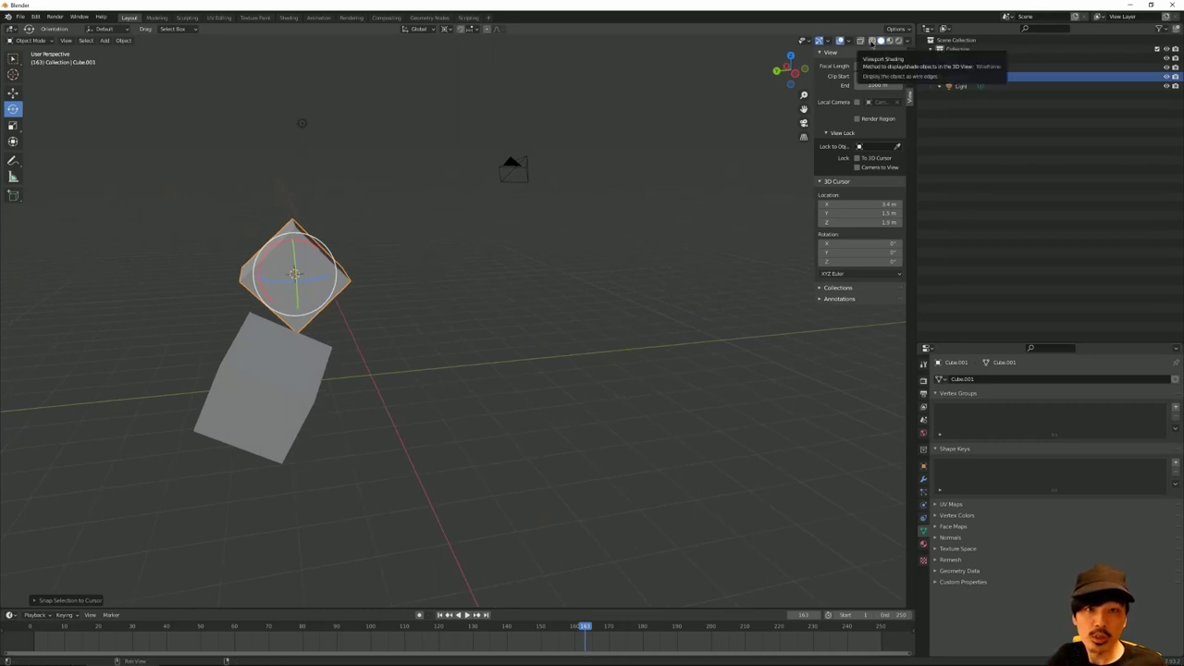
pyautogui.click(872, 41)
pyautogui.click(881, 41)
pyautogui.click(890, 41)
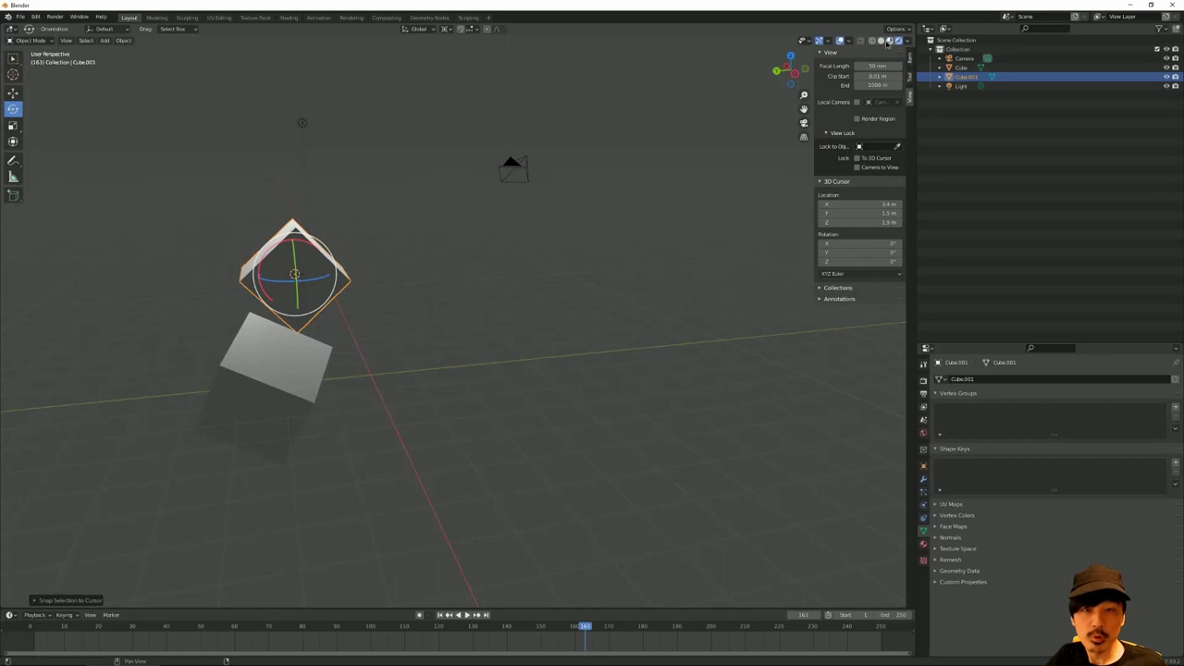
pyautogui.click(880, 42)
pyautogui.click(898, 42)
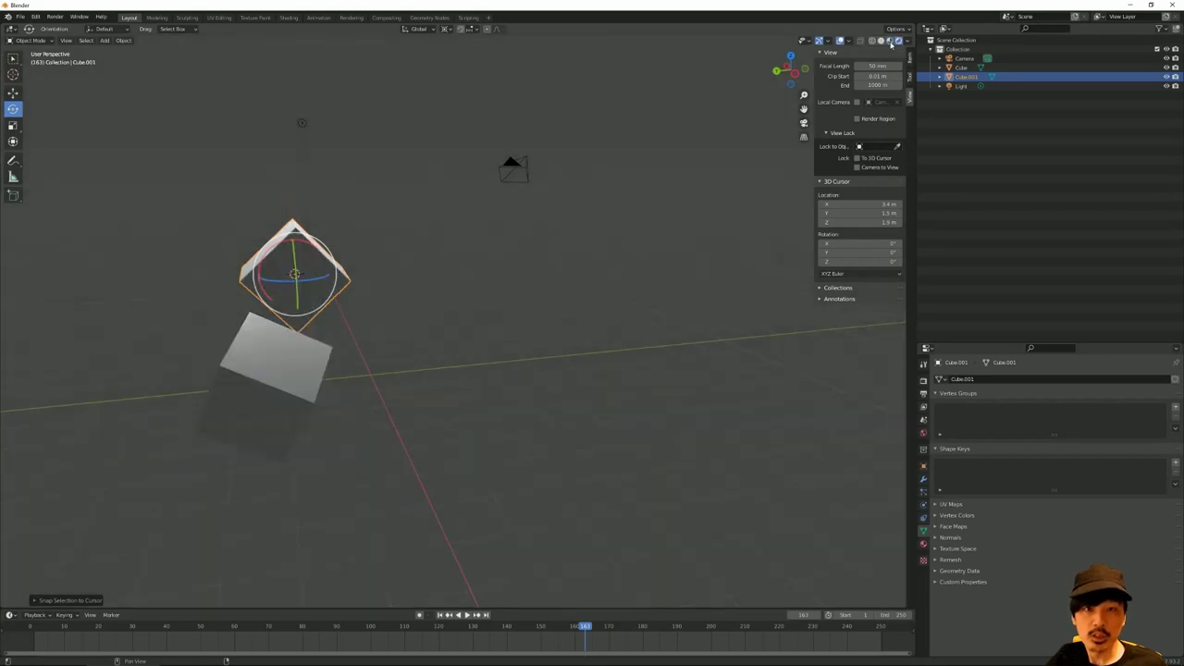
pyautogui.click(890, 42)
pyautogui.click(881, 42)
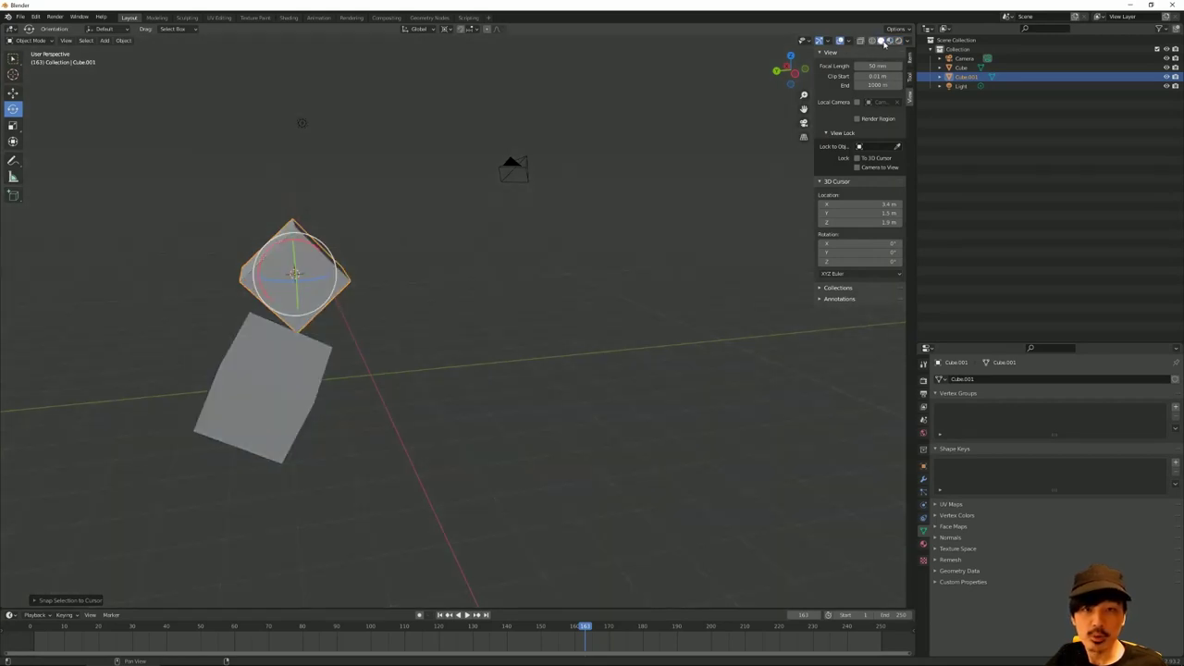
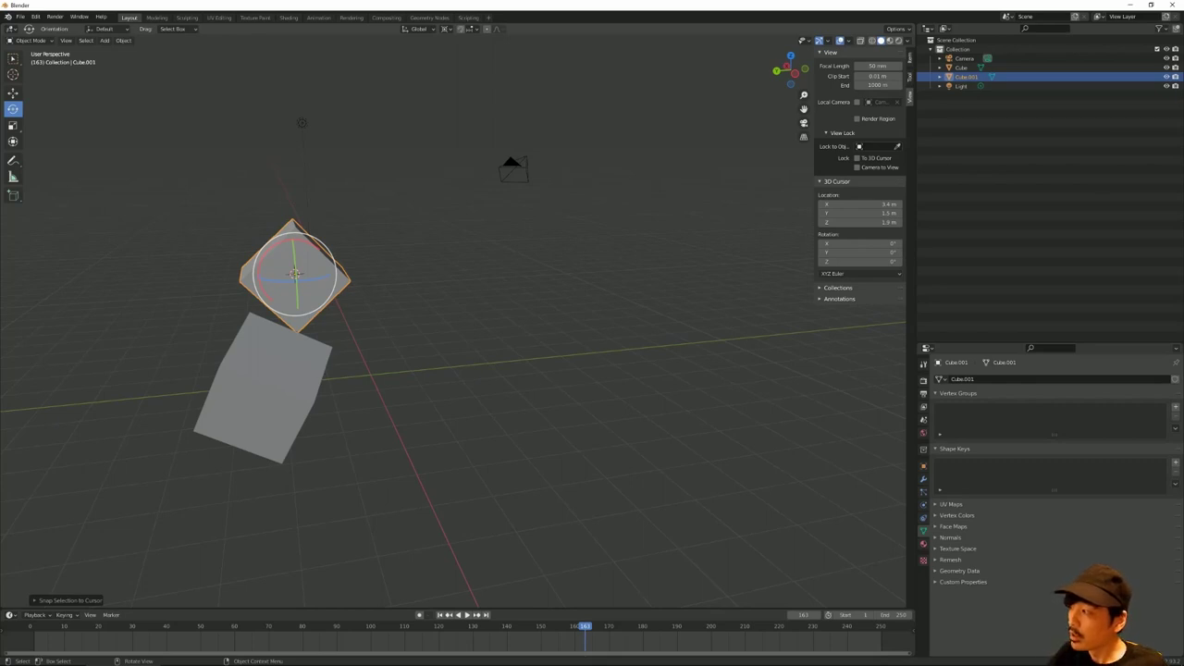
# Step: Select the upper cube, Cube.001, and move it to a new position
pyautogui.moveTo(5, 286)
pyautogui.mouseDown(button='middle')
pyautogui.moveTo(419, 268)
pyautogui.moveTo(465, 339)
pyautogui.moveTo(481, 315)
pyautogui.moveTo(518, 317)
pyautogui.moveTo(504, 302)
pyautogui.moveTo(528, 294)
pyautogui.mouseUp(button='middle')
pyautogui.click(419, 268)
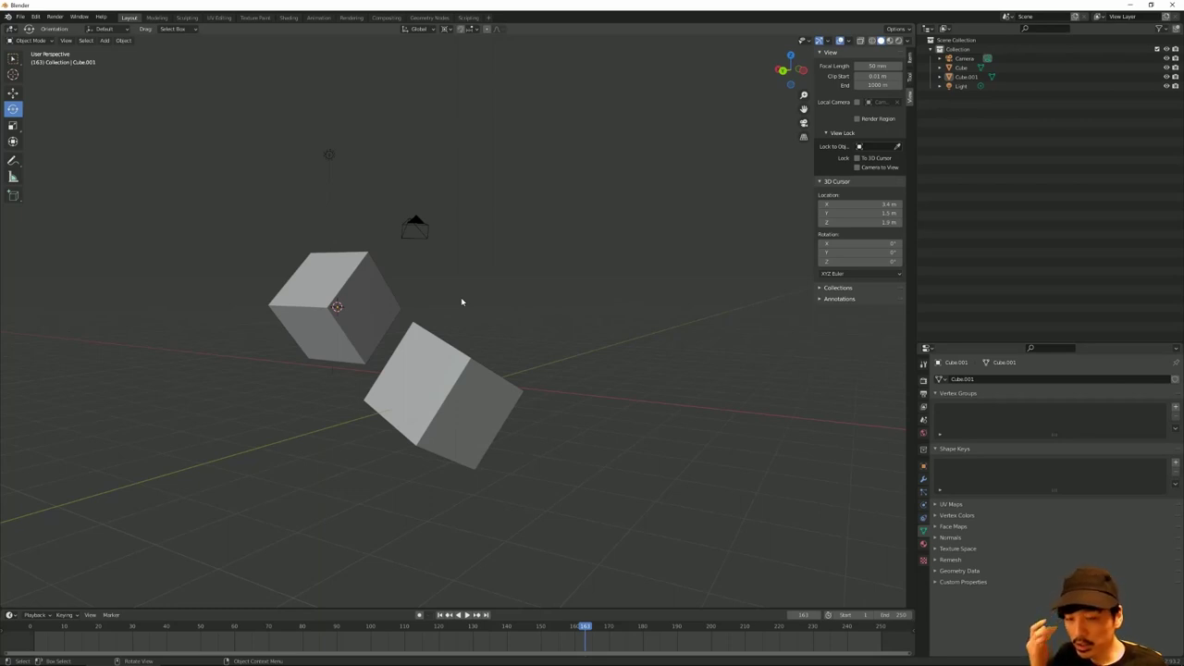
pyautogui.moveTo(461, 298)
pyautogui.mouseDown(button='middle')
pyautogui.moveTo(463, 317)
pyautogui.moveTo(441, 335)
pyautogui.moveTo(365, 320)
pyautogui.moveTo(362, 352)
pyautogui.moveTo(402, 358)
pyautogui.moveTo(403, 346)
pyautogui.moveTo(346, 339)
pyautogui.moveTo(382, 276)
pyautogui.moveTo(421, 313)
pyautogui.moveTo(433, 299)
pyautogui.mouseUp(button='middle')
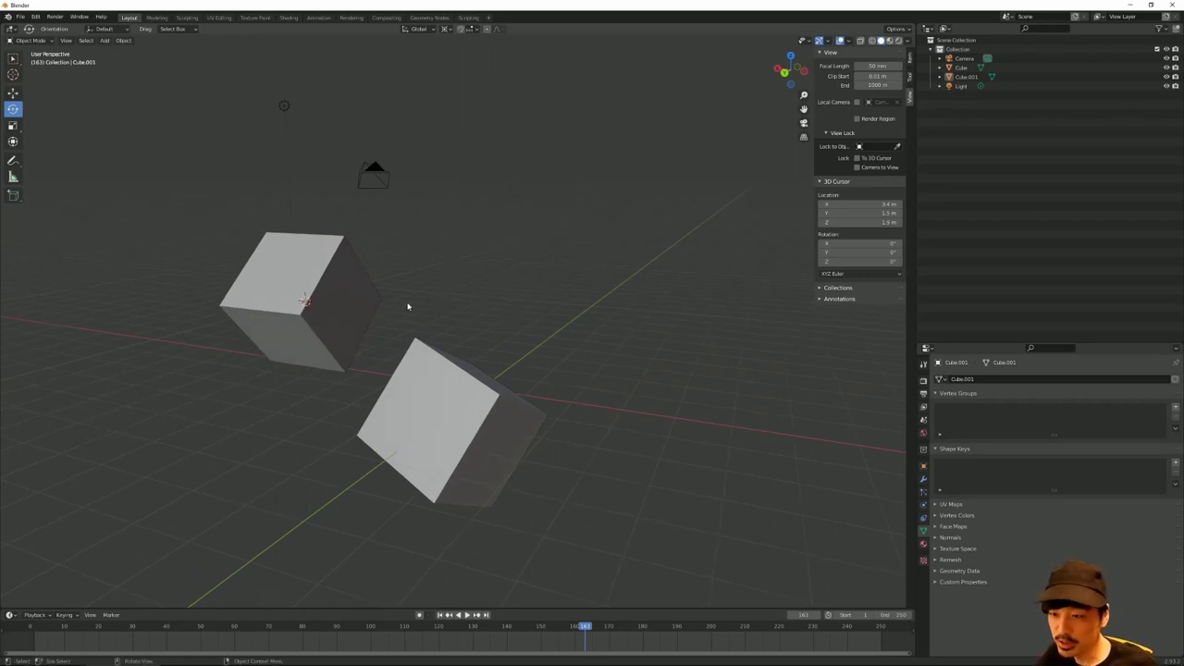
pyautogui.moveTo(407, 307)
pyautogui.mouseDown(button='middle')
pyautogui.moveTo(368, 299)
pyautogui.moveTo(579, 269)
pyautogui.moveTo(507, 292)
pyautogui.moveTo(397, 296)
pyautogui.moveTo(555, 282)
pyautogui.moveTo(527, 296)
pyautogui.moveTo(623, 322)
pyautogui.moveTo(481, 319)
pyautogui.moveTo(647, 305)
pyautogui.moveTo(557, 305)
pyautogui.moveTo(586, 297)
pyautogui.moveTo(555, 268)
pyautogui.moveTo(554, 317)
pyautogui.moveTo(644, 363)
pyautogui.moveTo(584, 281)
pyautogui.moveTo(571, 316)
pyautogui.moveTo(506, 334)
pyautogui.moveTo(546, 293)
pyautogui.moveTo(484, 312)
pyautogui.moveTo(573, 318)
pyautogui.moveTo(429, 314)
pyautogui.mouseUp(button='middle')
pyautogui.scroll(3, 555, 265)
pyautogui.scroll(3, 554, 252)
pyautogui.scroll(-5, 553, 269)
pyautogui.scroll(2, 550, 291)
pyautogui.scroll(2, 552, 287)
pyautogui.scroll(1, 553, 285)
pyautogui.scroll(-3, 551, 291)
pyautogui.scroll(5, 518, 321)
pyautogui.scroll(-5, 545, 293)
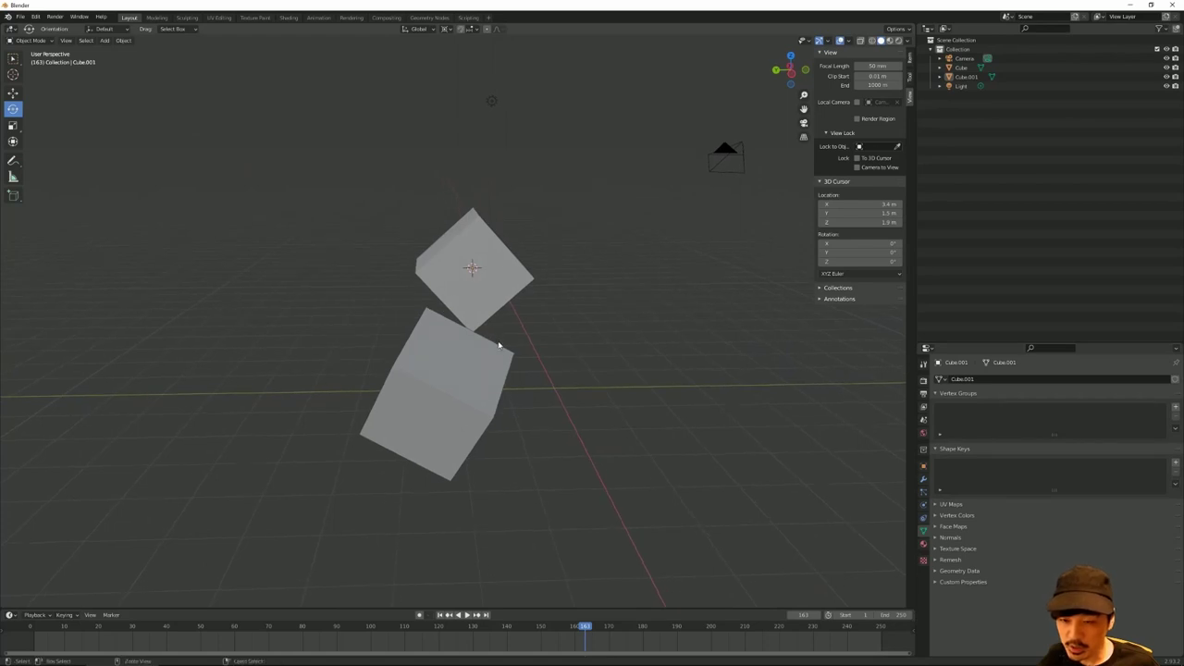
pyautogui.moveTo(499, 345); pyautogui.dragTo(504, 324, button='middle')
pyautogui.scroll(2, 504, 321)
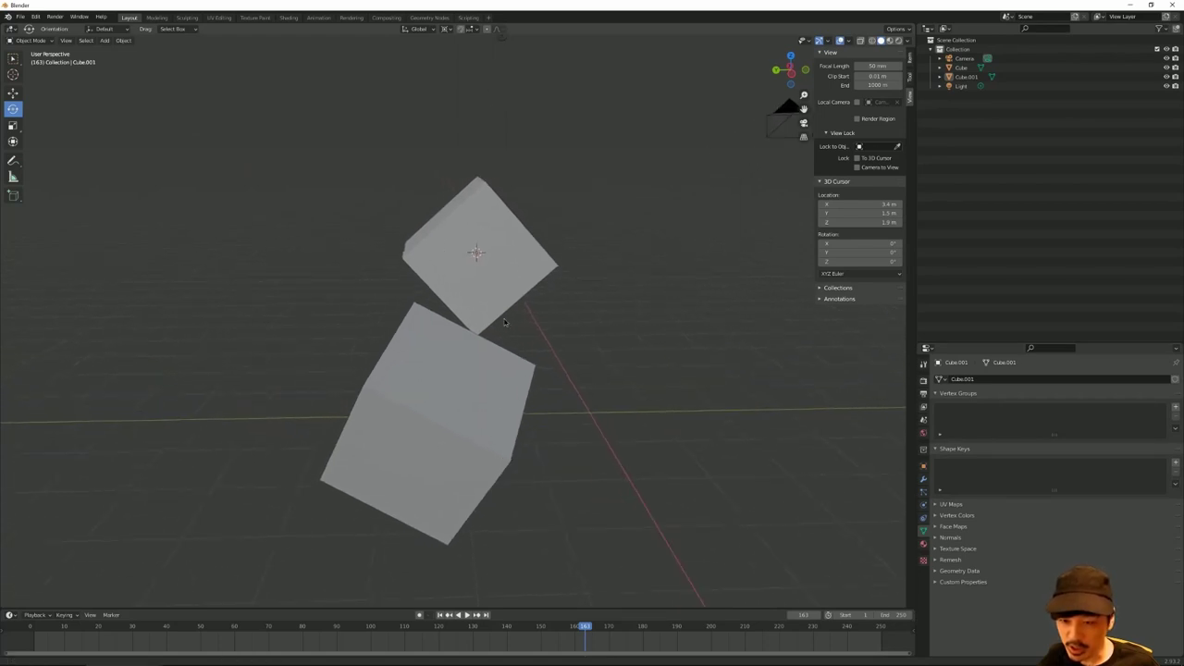
pyautogui.moveTo(504, 321); pyautogui.dragTo(498, 317, button='middle')
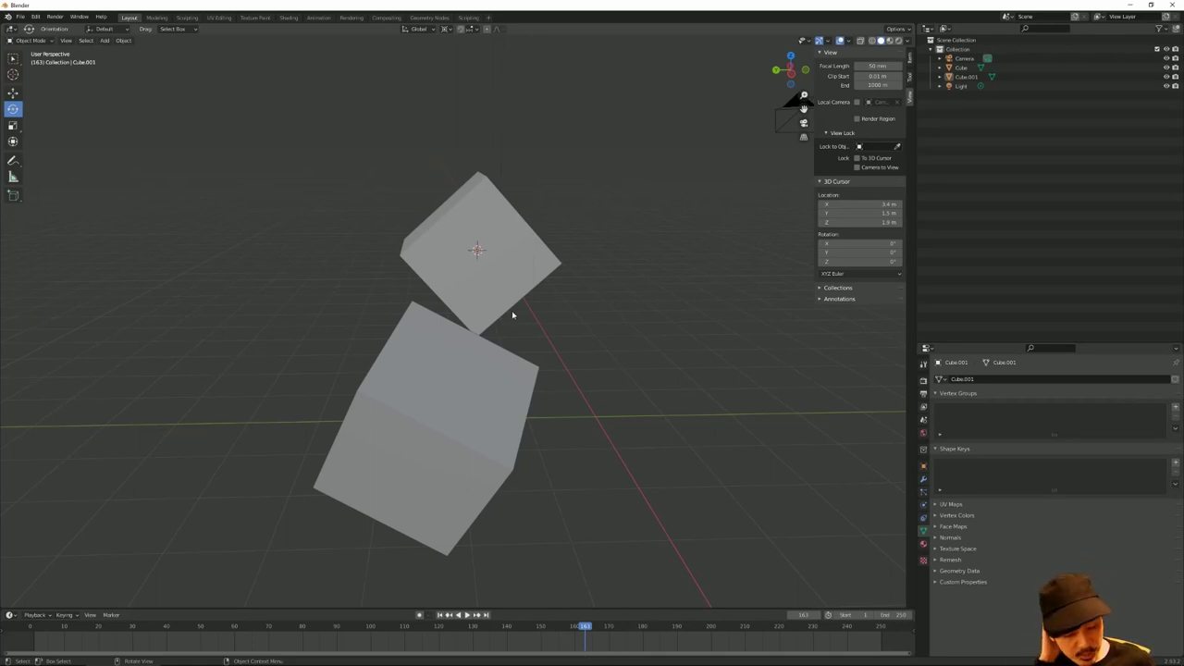
pyautogui.moveTo(512, 313)
pyautogui.mouseDown(button='middle')
pyautogui.moveTo(645, 298)
pyautogui.moveTo(701, 324)
pyautogui.moveTo(535, 339)
pyautogui.moveTo(466, 320)
pyautogui.moveTo(511, 335)
pyautogui.moveTo(520, 326)
pyautogui.moveTo(479, 331)
pyautogui.moveTo(602, 315)
pyautogui.moveTo(555, 305)
pyautogui.mouseUp(button='middle')
pyautogui.click(490, 319)
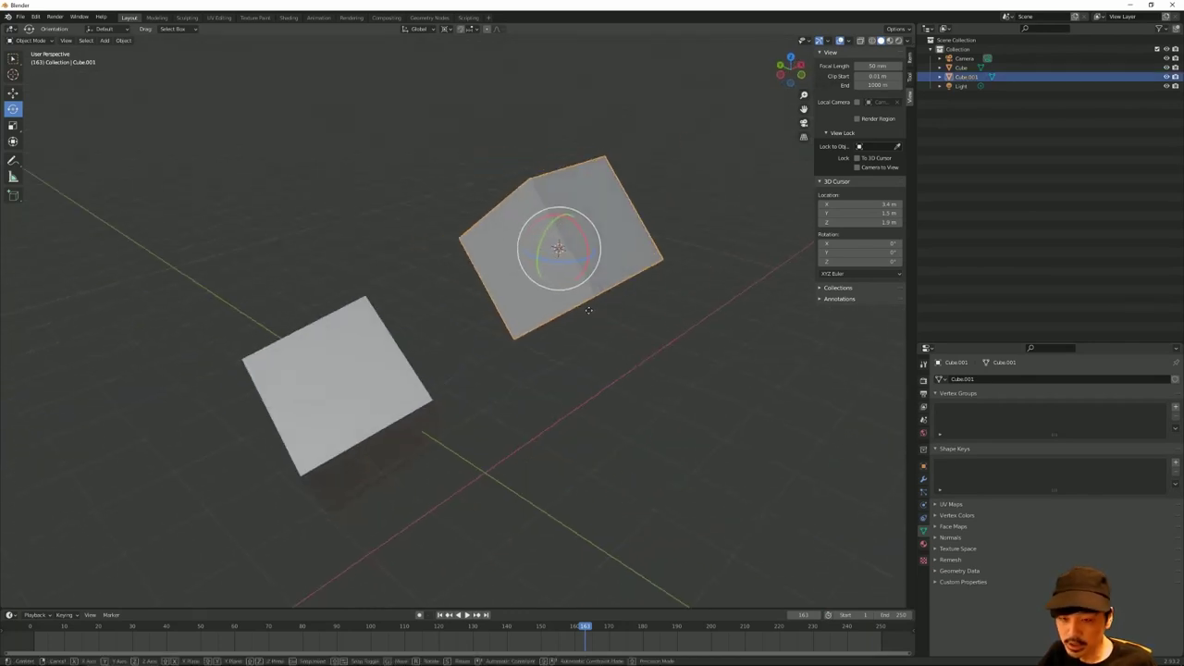
pyautogui.press('g')
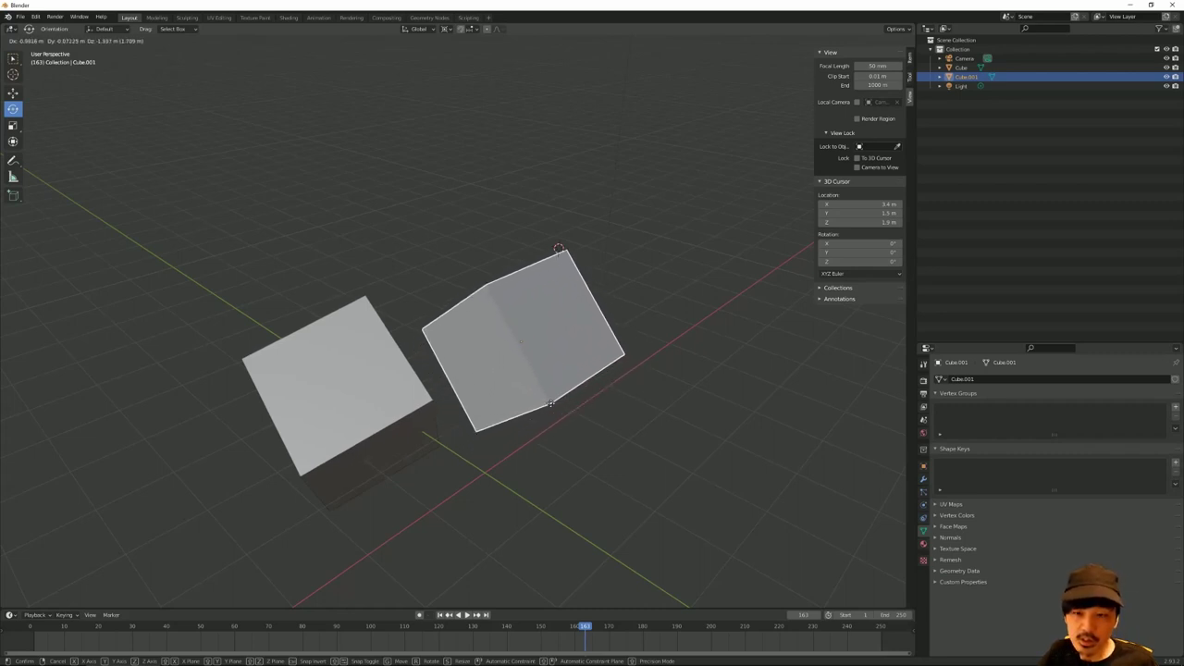
pyautogui.click(551, 407)
# Step: Rotate and resize Cube.001 so it sits tilted beside the other cube
pyautogui.moveTo(653, 309)
pyautogui.mouseDown(button='middle')
pyautogui.moveTo(700, 291)
pyautogui.moveTo(393, 424)
pyautogui.moveTo(312, 370)
pyautogui.moveTo(518, 377)
pyautogui.moveTo(508, 370)
pyautogui.mouseUp(button='middle')
pyautogui.click(393, 425)
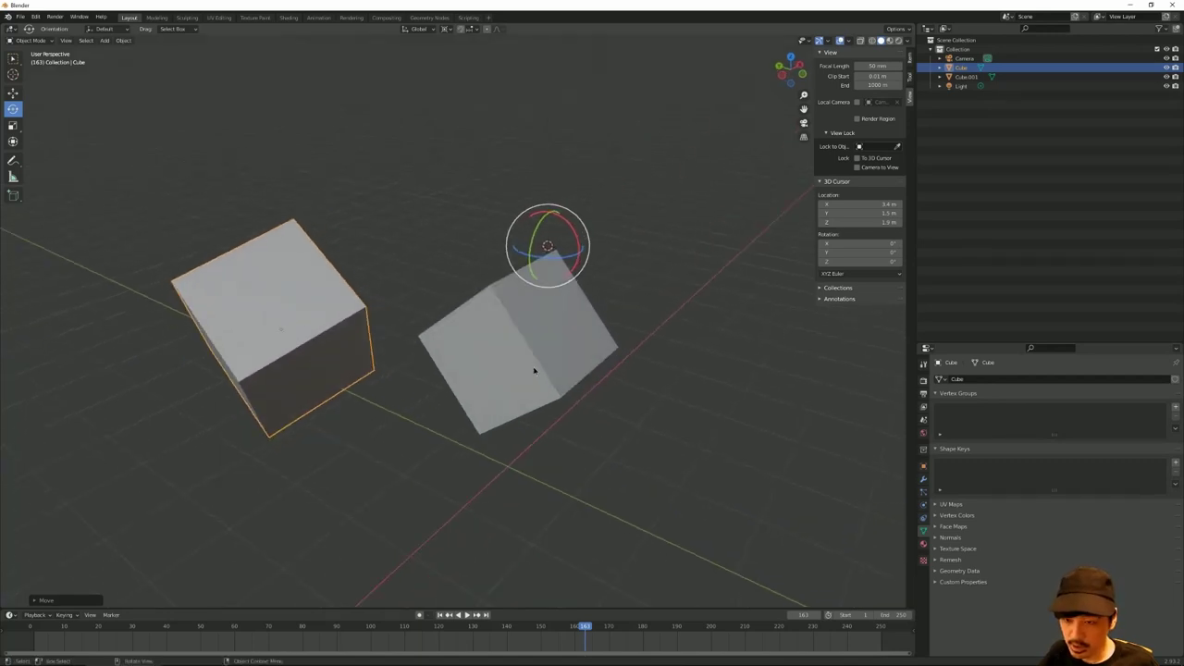
pyautogui.click(534, 371)
pyautogui.press('r')
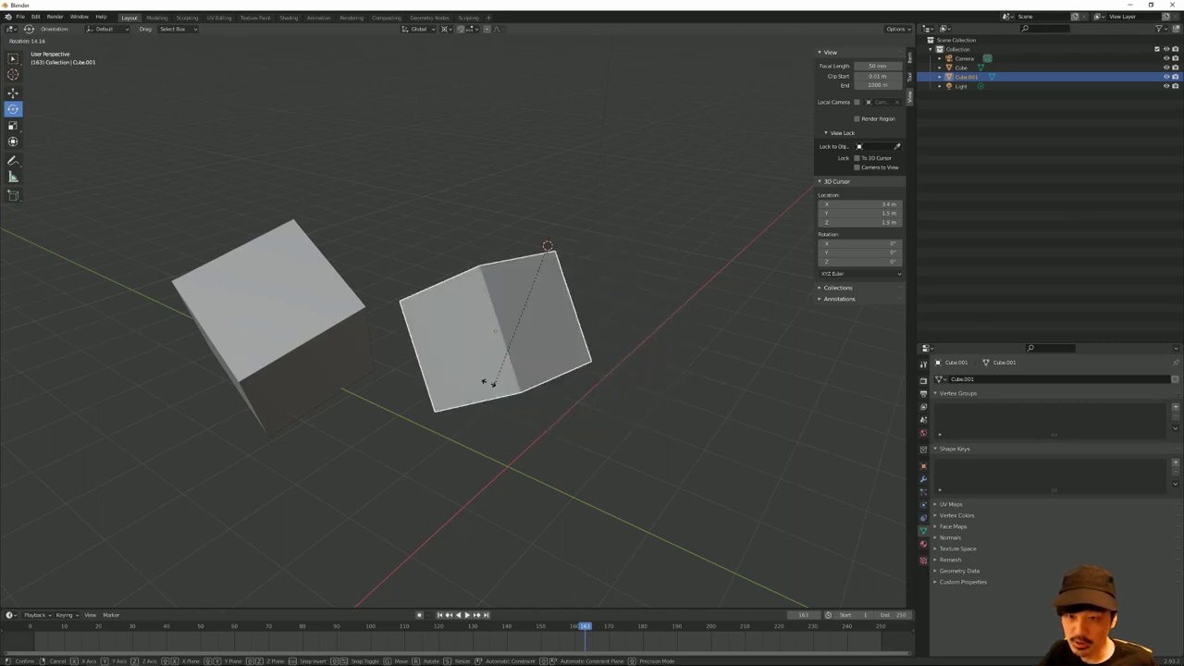
pyautogui.press('s')
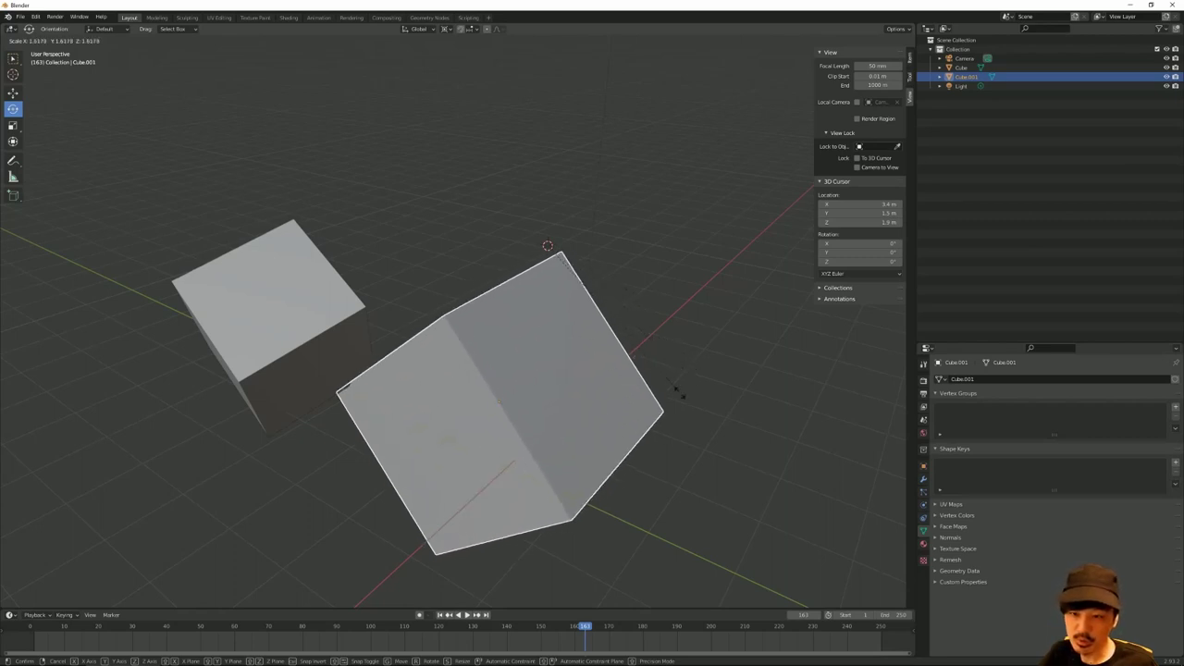
pyautogui.click(571, 410)
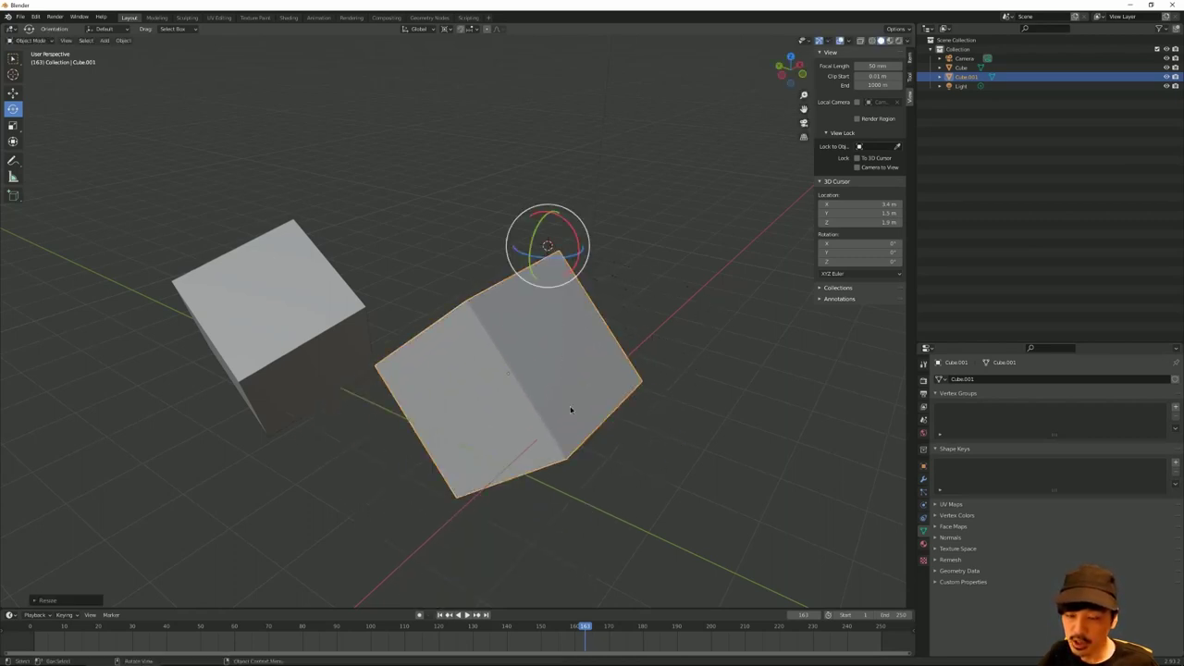
# Step: After cancelling a trial move, move and rotate Cube.001 around the 3D cursor
pyautogui.moveTo(685, 311)
pyautogui.mouseDown(button='middle')
pyautogui.moveTo(694, 312)
pyautogui.moveTo(615, 343)
pyautogui.mouseUp(button='middle')
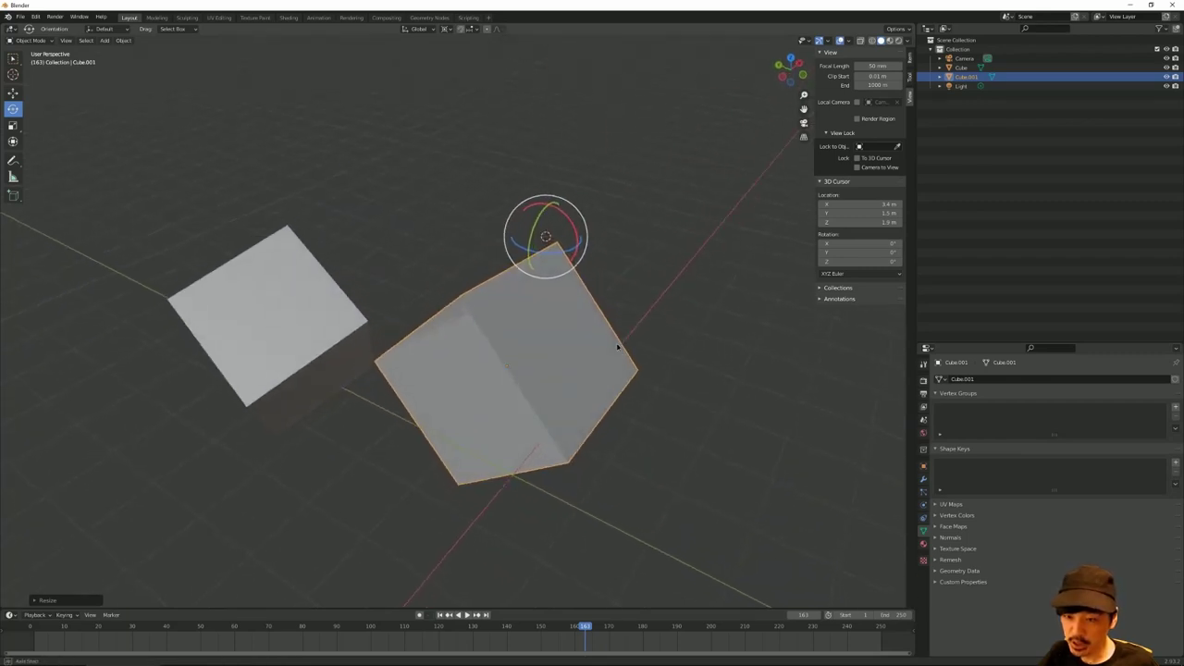
pyautogui.press('g')
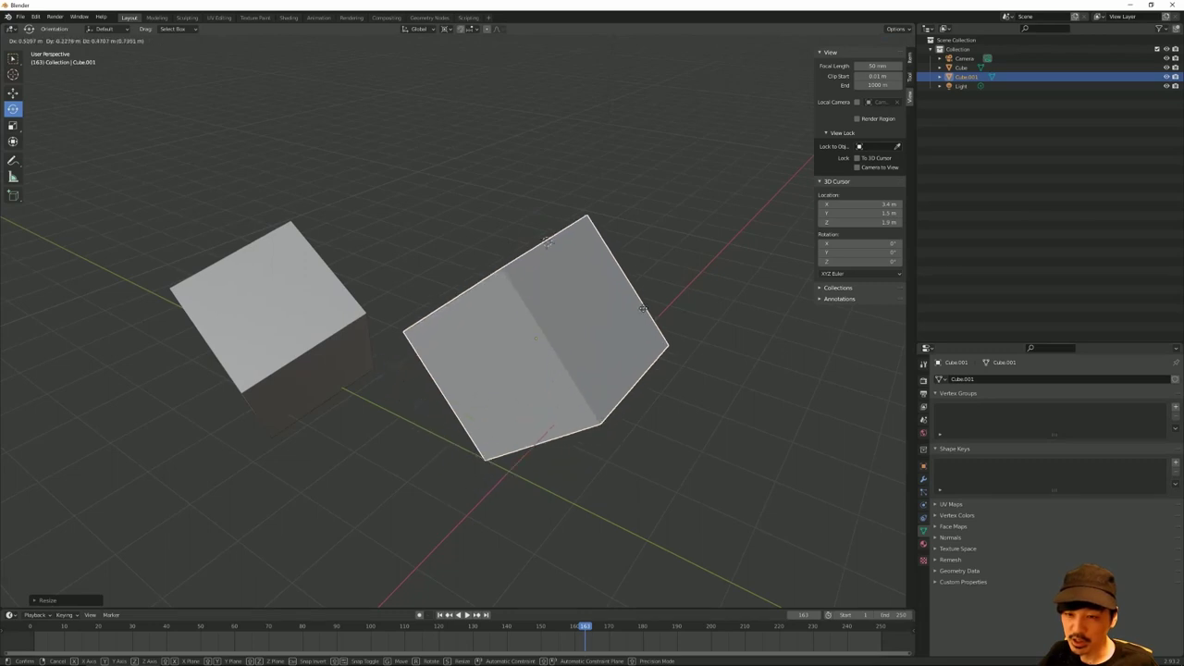
pyautogui.rightClick(624, 330)
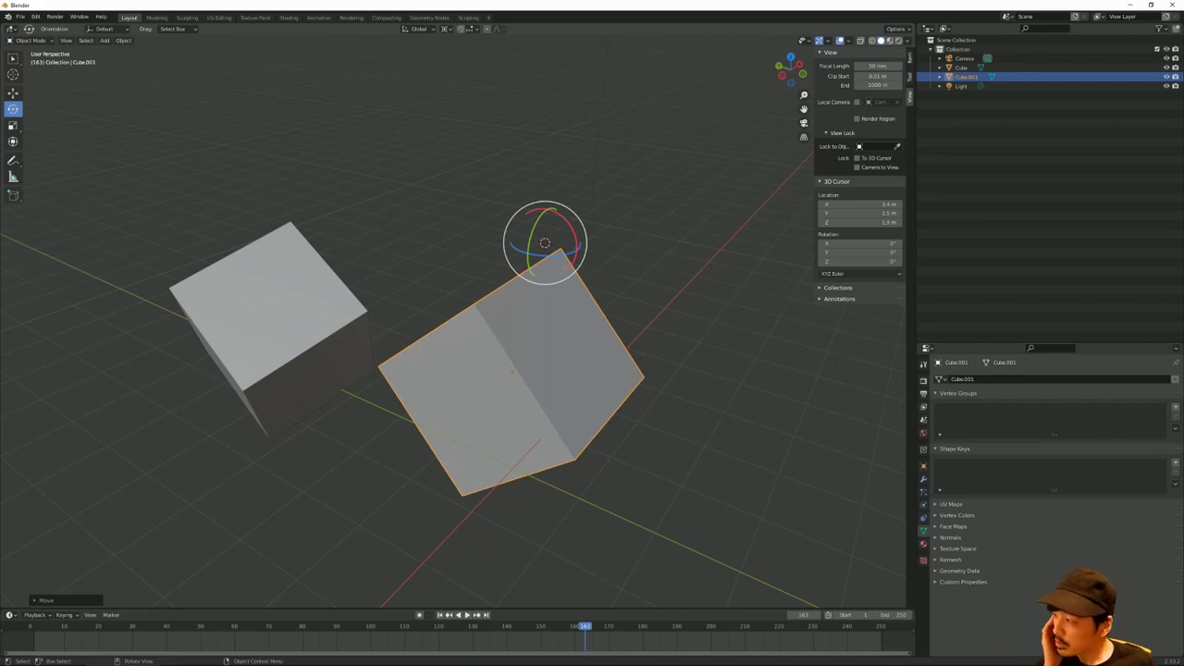
pyautogui.click(473, 242)
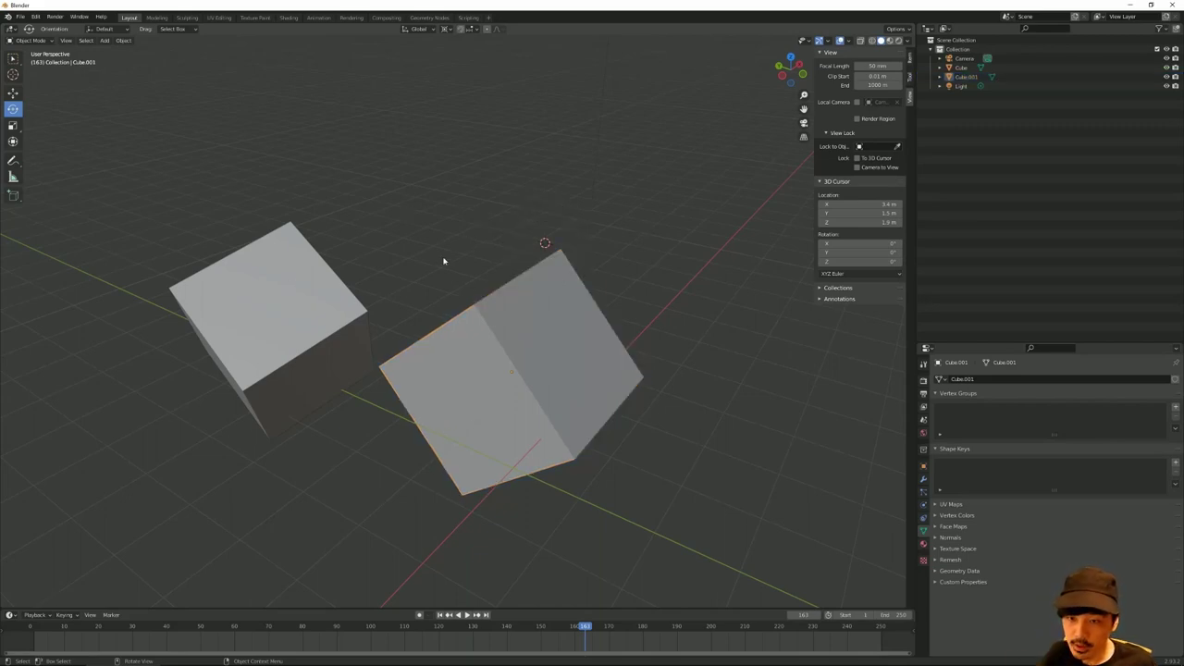
pyautogui.moveTo(444, 259)
pyautogui.mouseDown(button='middle')
pyautogui.moveTo(494, 338)
pyautogui.moveTo(474, 218)
pyautogui.mouseUp(button='middle')
pyautogui.click(494, 338)
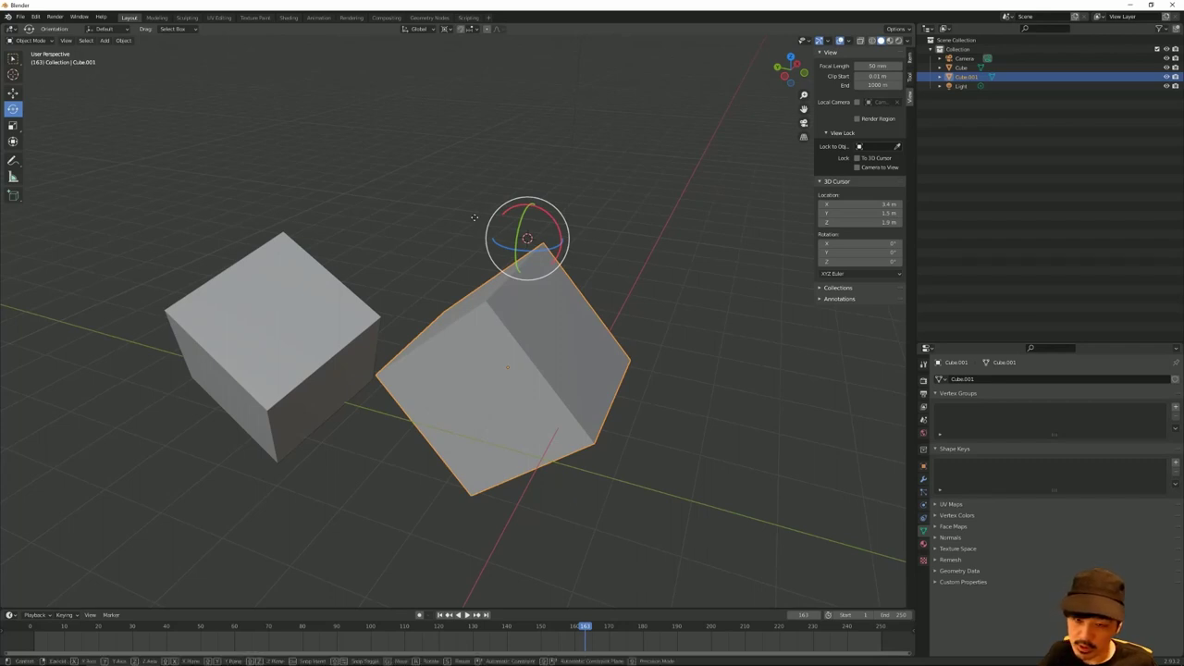
pyautogui.press('g')
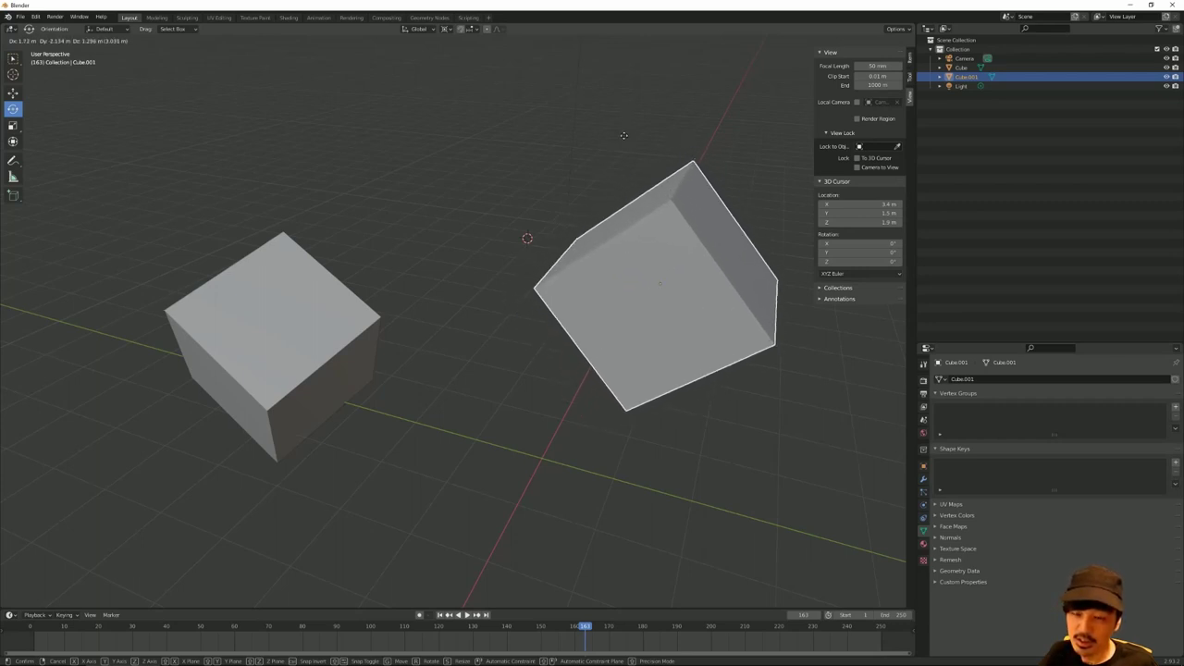
pyautogui.press('r')
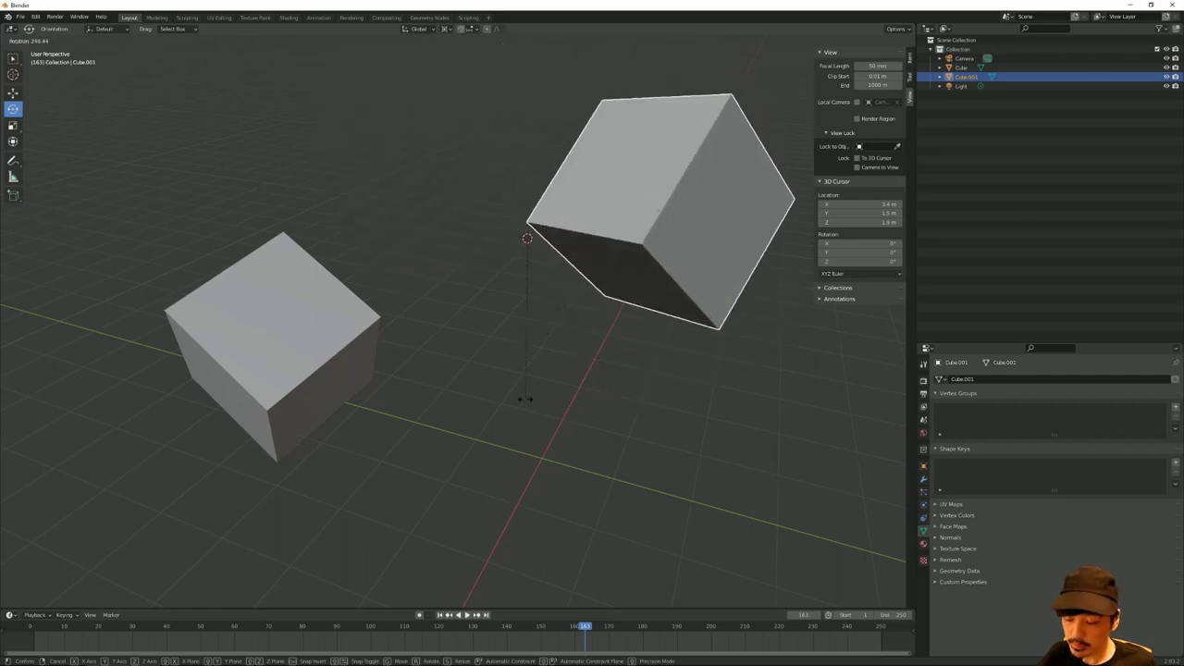
pyautogui.click(528, 289)
# Step: Set the pivot point to Bounding Box Center and rotate Cube.001 about its centre
pyautogui.click(445, 31)
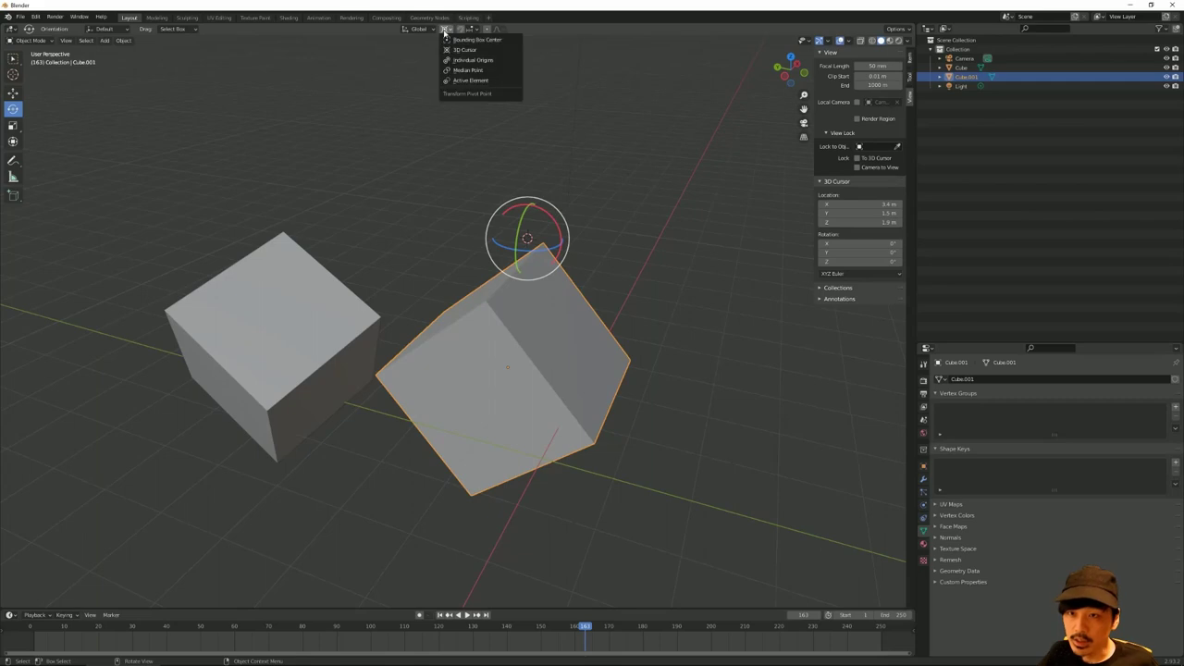
pyautogui.click(459, 40)
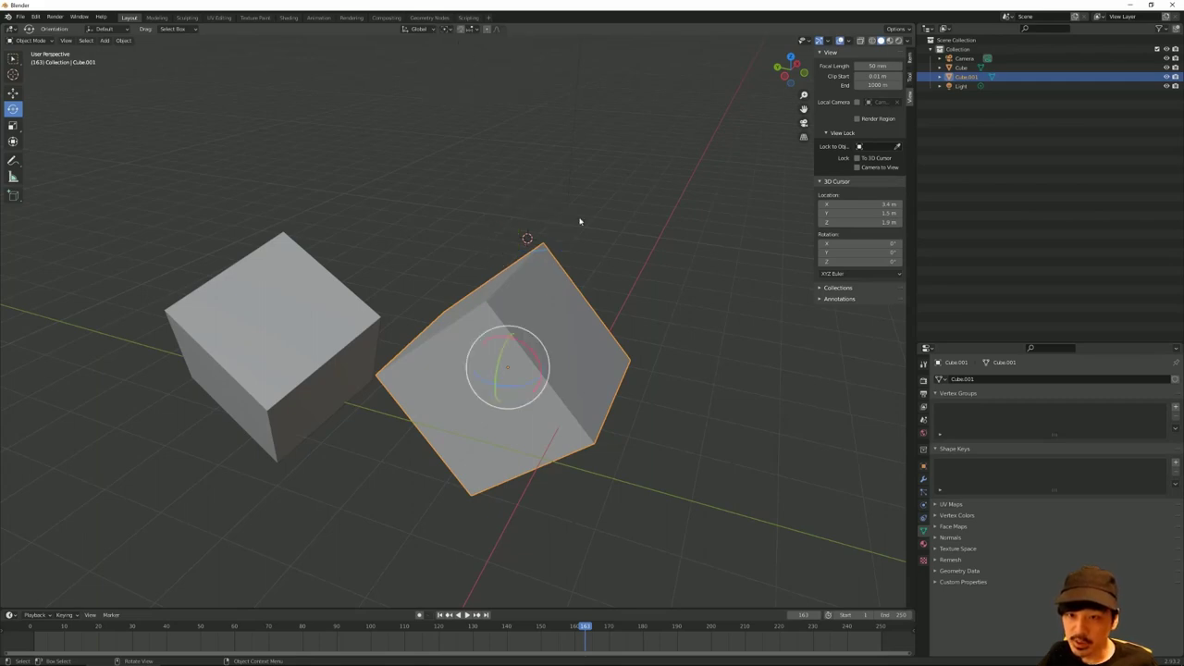
pyautogui.moveTo(581, 222); pyautogui.dragTo(620, 239, button='middle')
pyautogui.click(620, 239)
pyautogui.click(544, 347)
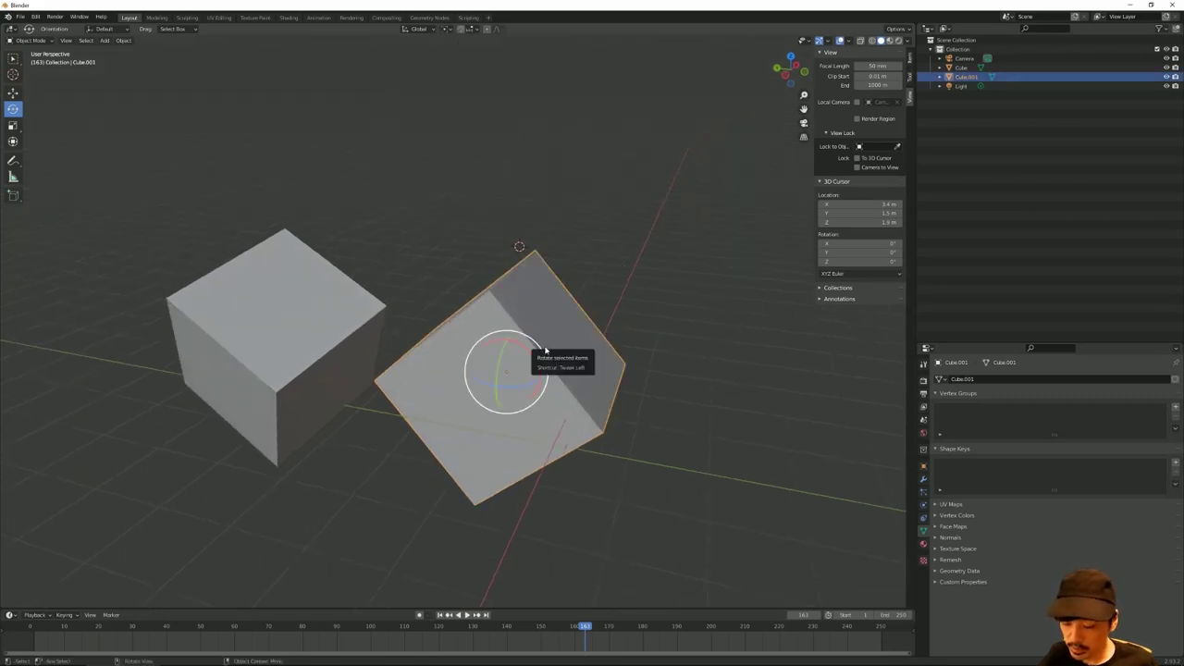
pyautogui.moveTo(545, 350)
pyautogui.mouseDown()
pyautogui.moveTo(767, 280)
pyautogui.moveTo(758, 293)
pyautogui.mouseUp()
# Step: Move Cube.001 up and left, rotate it again, and scale it up greatly
pyautogui.press('g')
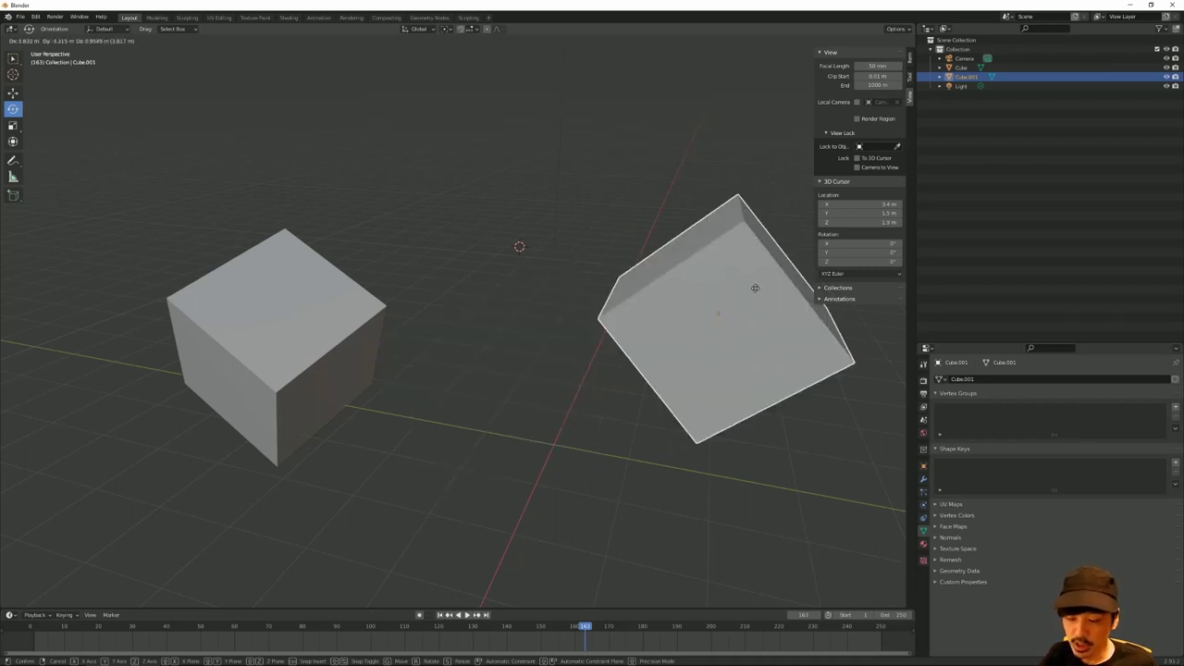
pyautogui.click(723, 284)
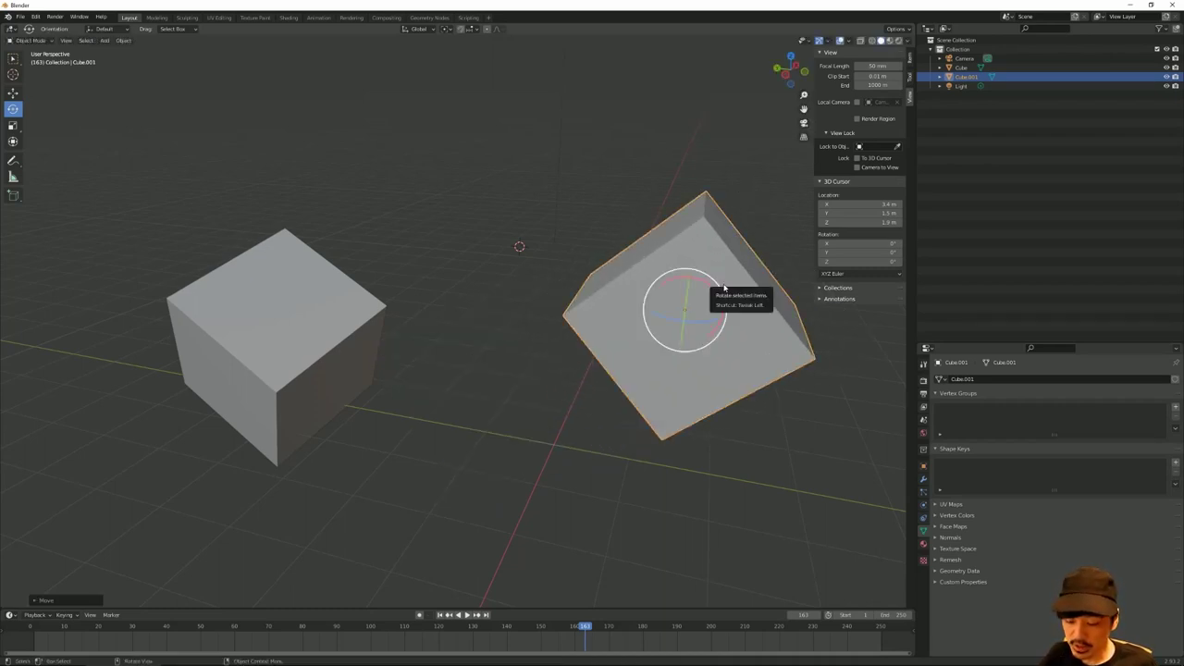
pyautogui.press('g')
pyautogui.click(523, 159)
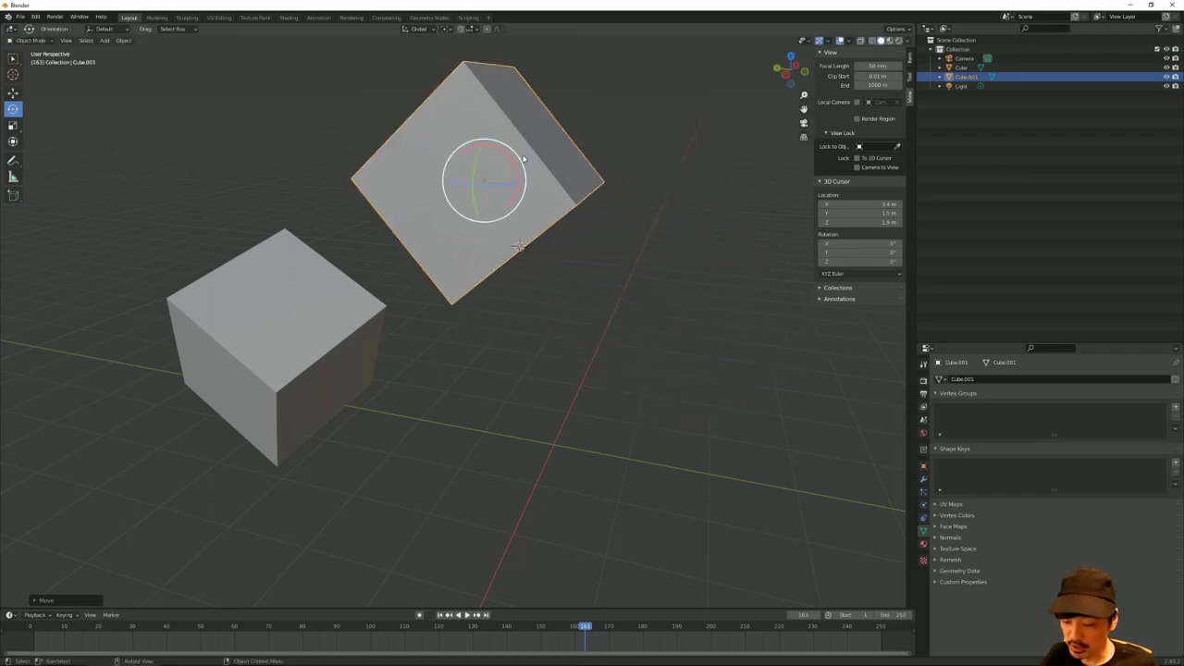
pyautogui.moveTo(523, 156); pyautogui.dragTo(537, 266)
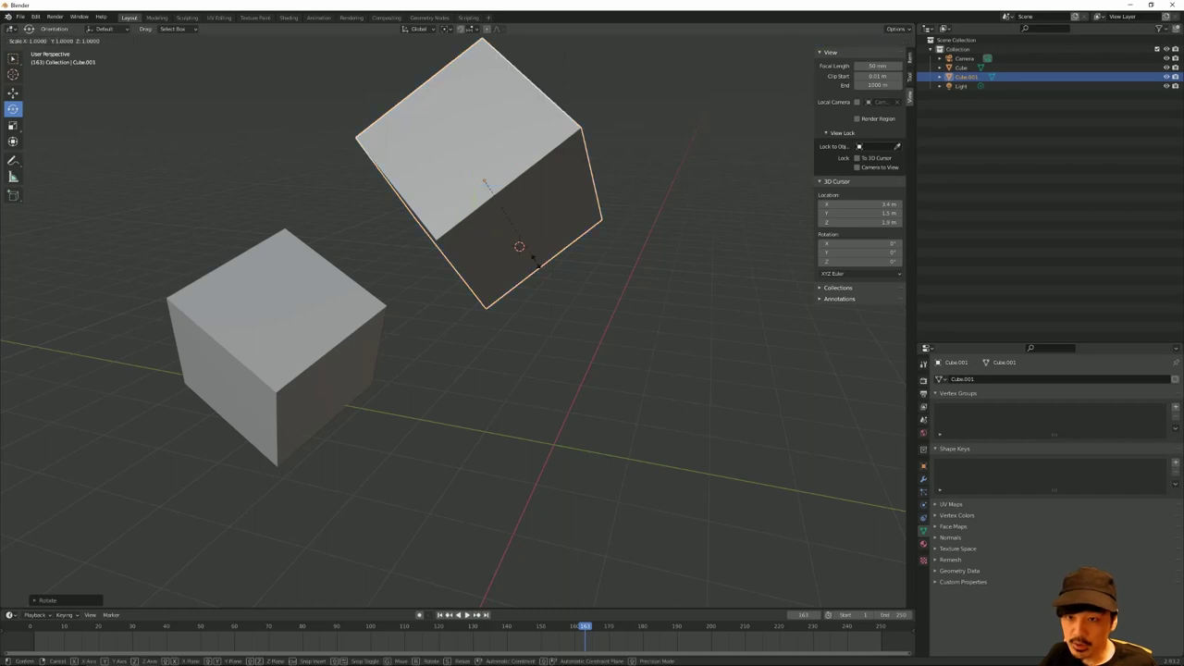
pyautogui.press('s')
pyautogui.click(590, 360)
pyautogui.moveTo(580, 340); pyautogui.dragTo(553, 304, button='middle')
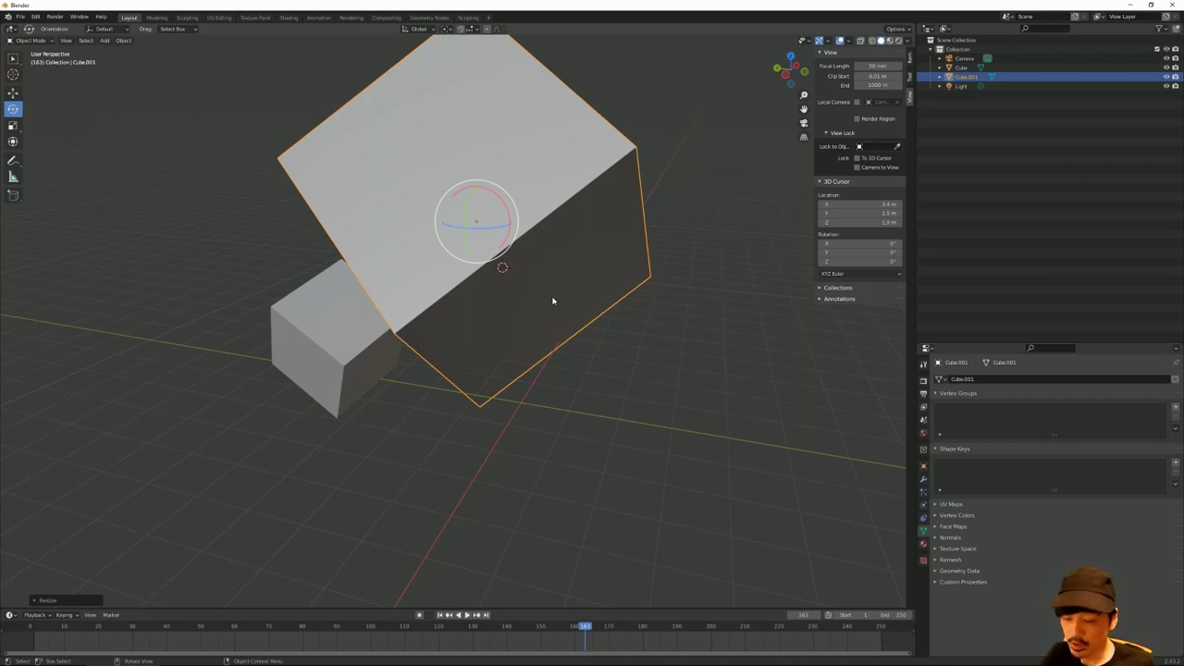
# Step: Move Cube.001 vertically along Z, then freely so it overlaps the small cube
pyautogui.press('g')
pyautogui.press('x')
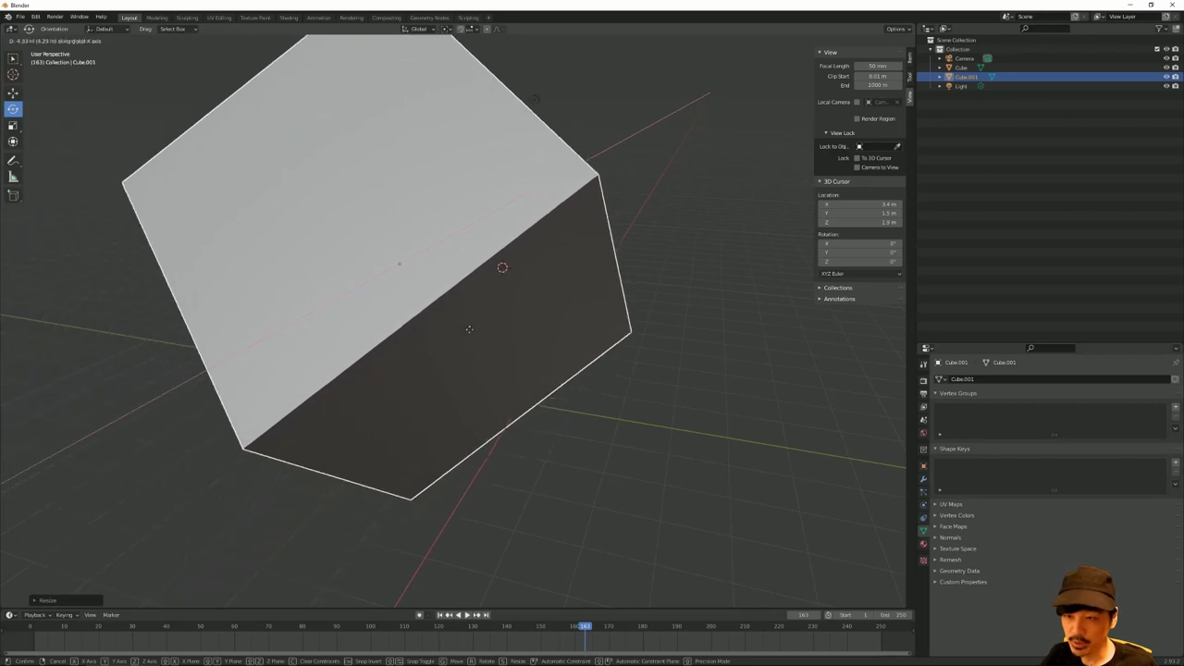
pyautogui.press('y')
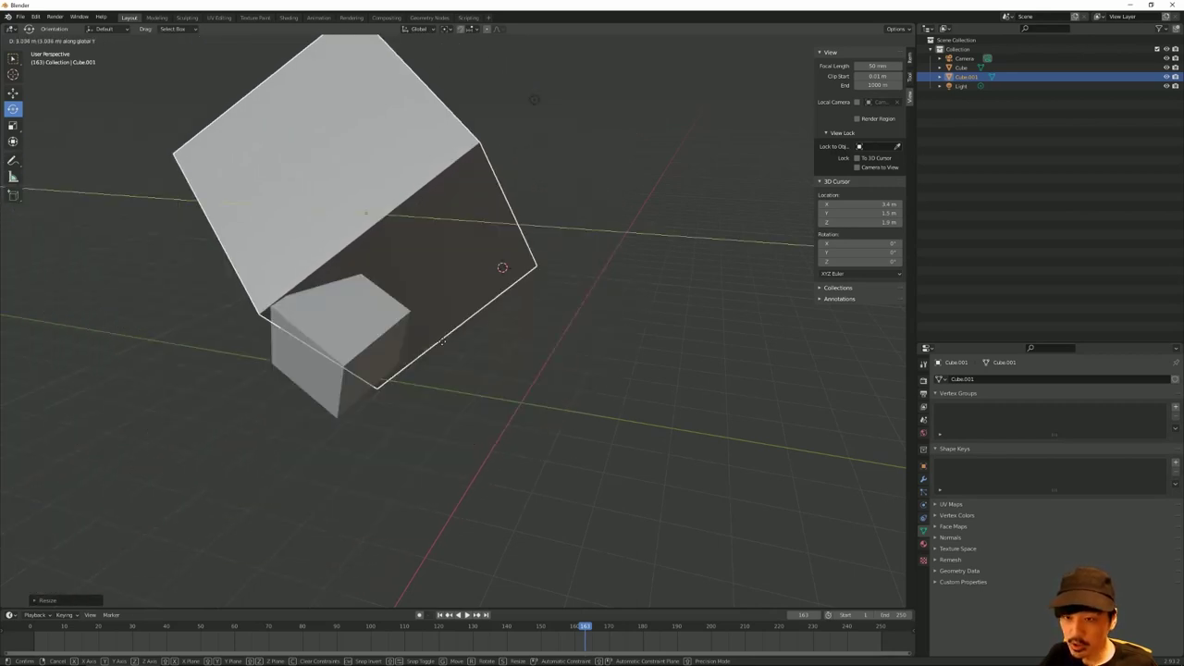
pyautogui.press('z')
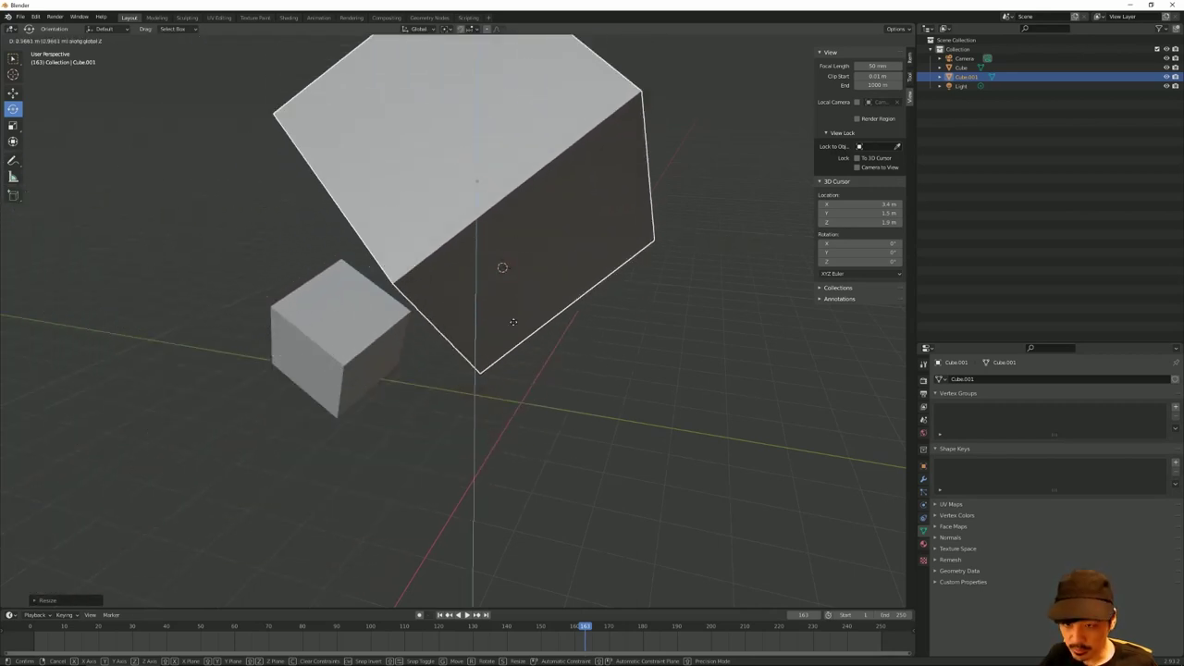
pyautogui.click(484, 305)
pyautogui.moveTo(485, 304)
pyautogui.mouseDown(button='middle')
pyautogui.moveTo(577, 312)
pyautogui.moveTo(565, 310)
pyautogui.mouseUp(button='middle')
pyautogui.press('g')
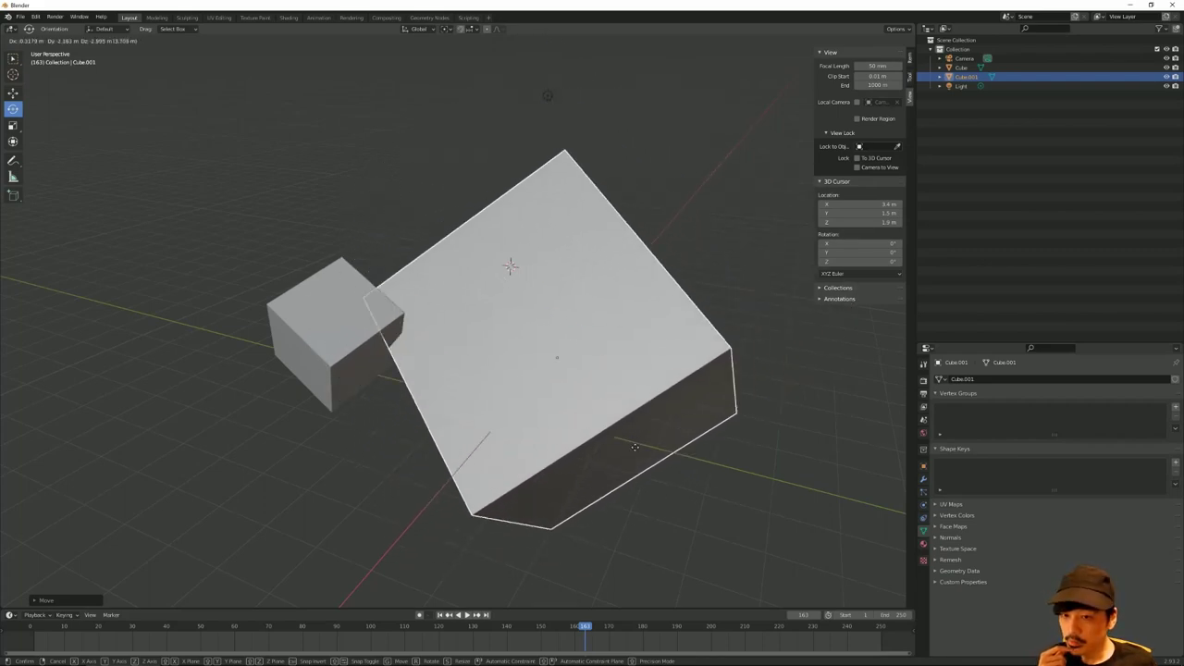
pyautogui.click(583, 484)
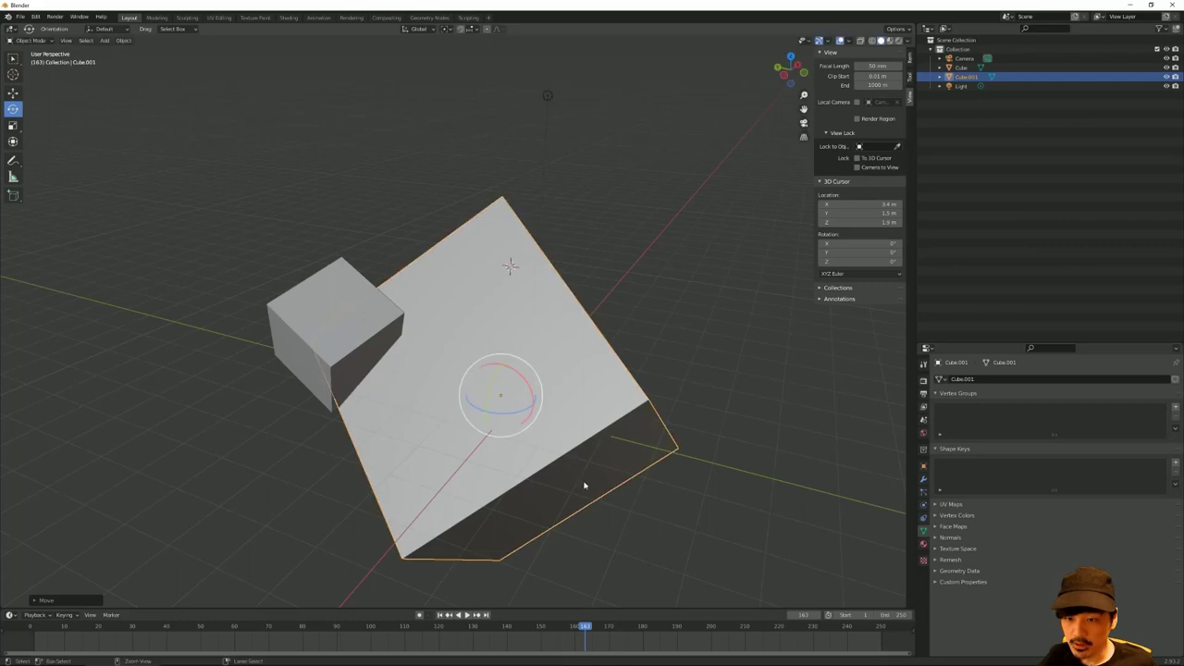
pyautogui.moveTo(584, 484); pyautogui.dragTo(632, 273, button='middle')
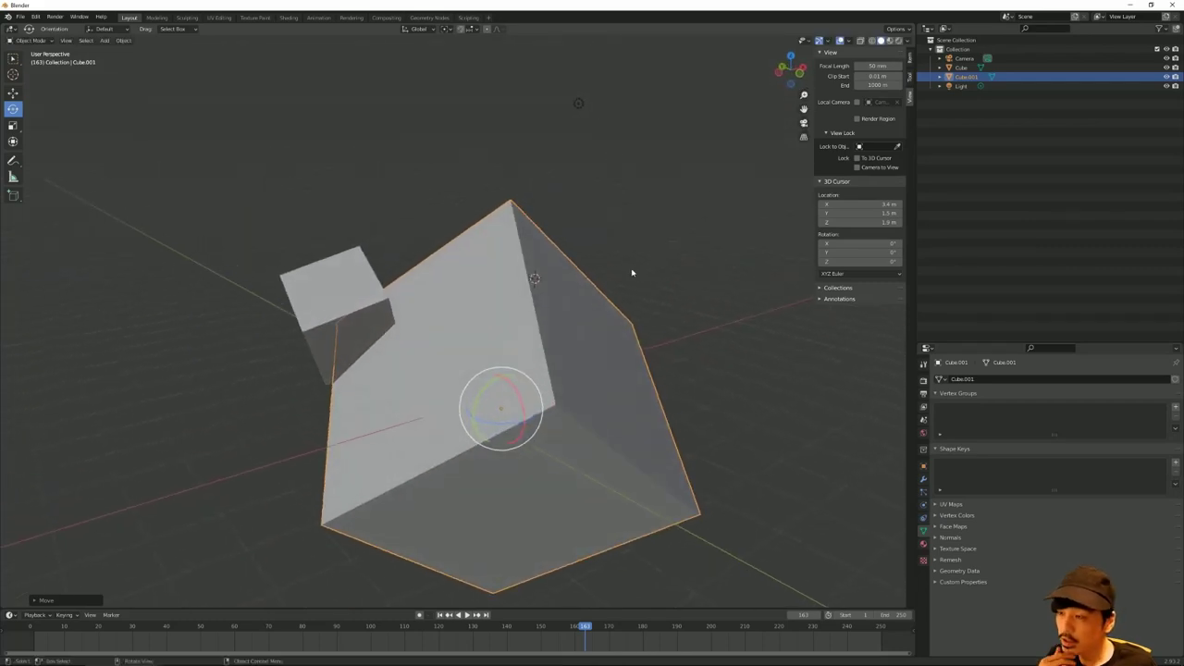
# Step: In the sidebar Item tab, shift and lower Cube.001, tilt X rotation to 135°, and adjust X scale
pyautogui.click(910, 58)
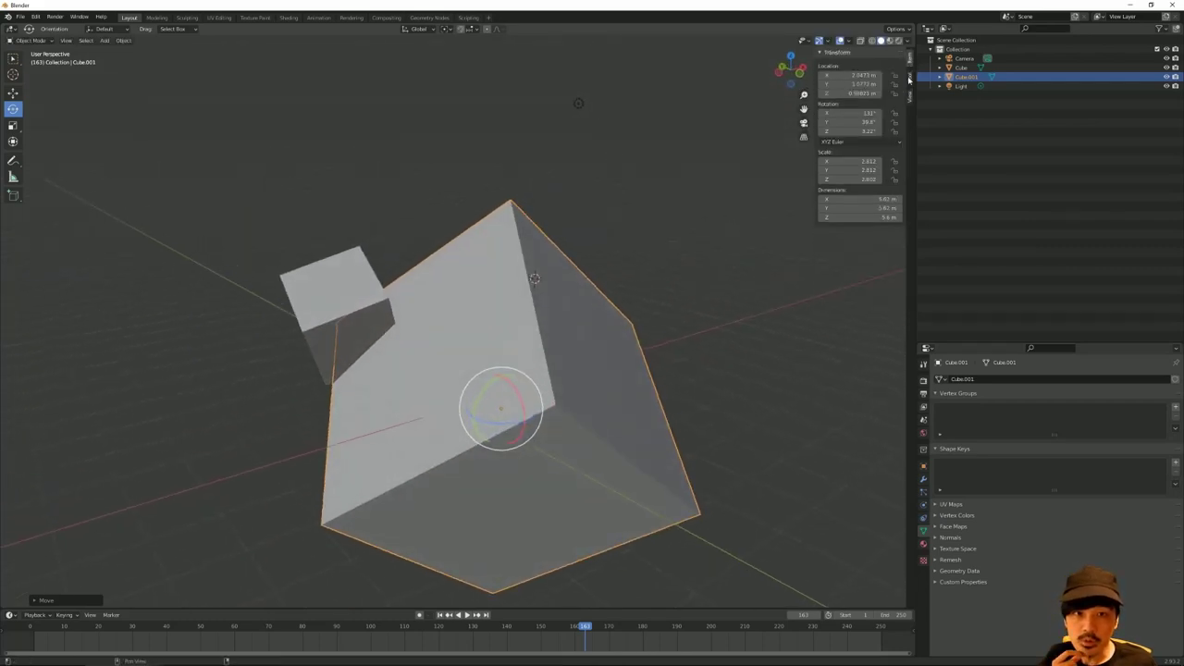
pyautogui.moveTo(844, 75); pyautogui.dragTo(849, 95)
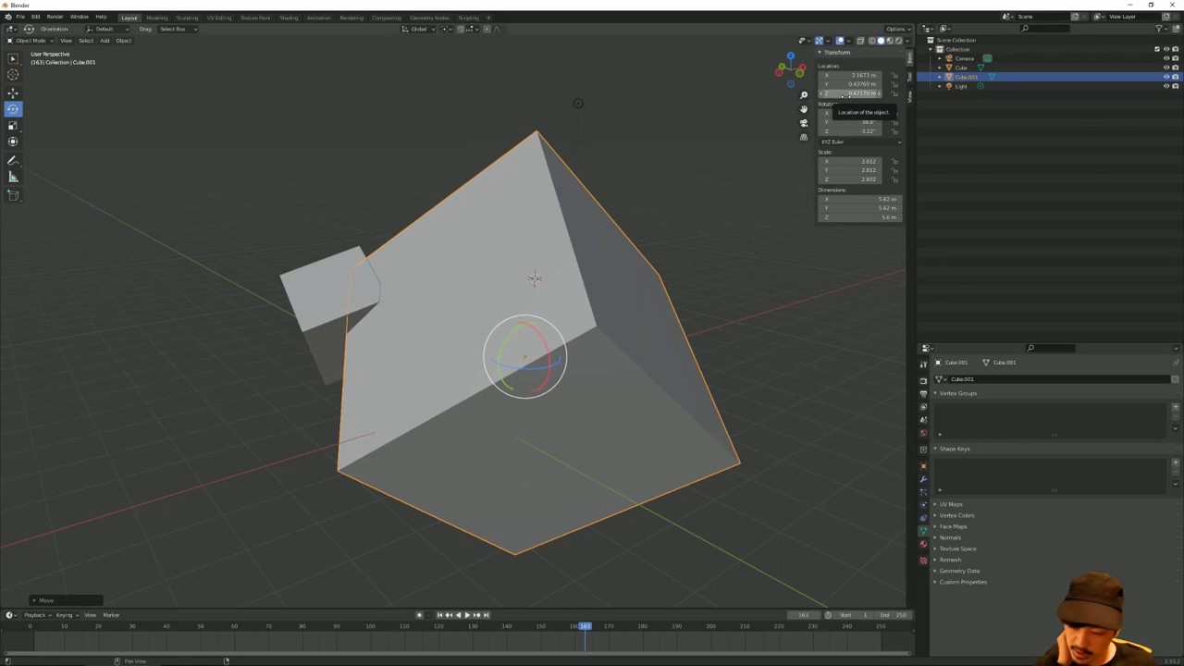
pyautogui.moveTo(849, 94)
pyautogui.mouseDown()
pyautogui.moveTo(837, 94)
pyautogui.moveTo(838, 113)
pyautogui.moveTo(853, 112)
pyautogui.mouseUp()
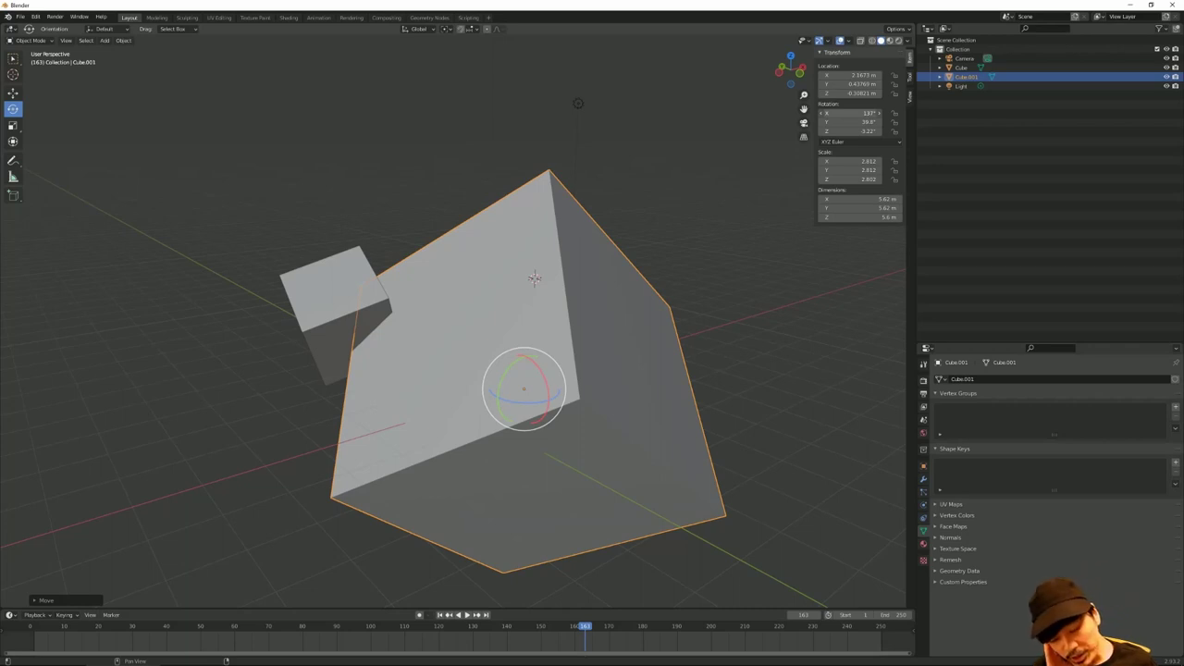
pyautogui.moveTo(853, 113); pyautogui.dragTo(849, 113)
pyautogui.moveTo(847, 160); pyautogui.dragTo(894, 170)
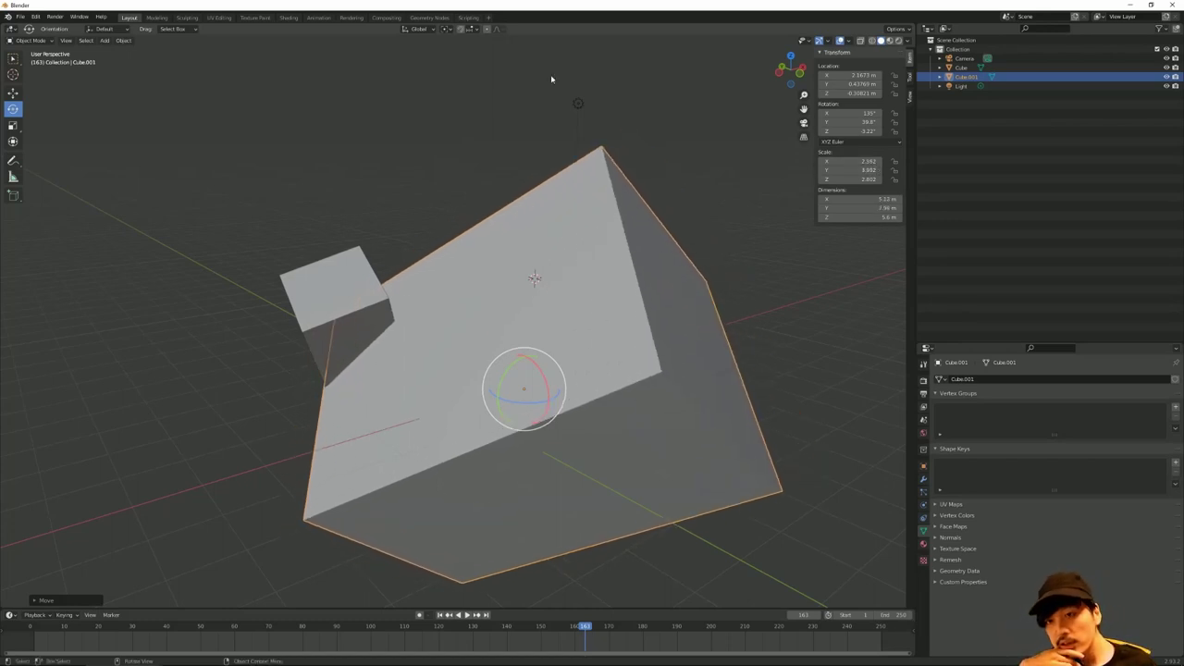
pyautogui.click(418, 29)
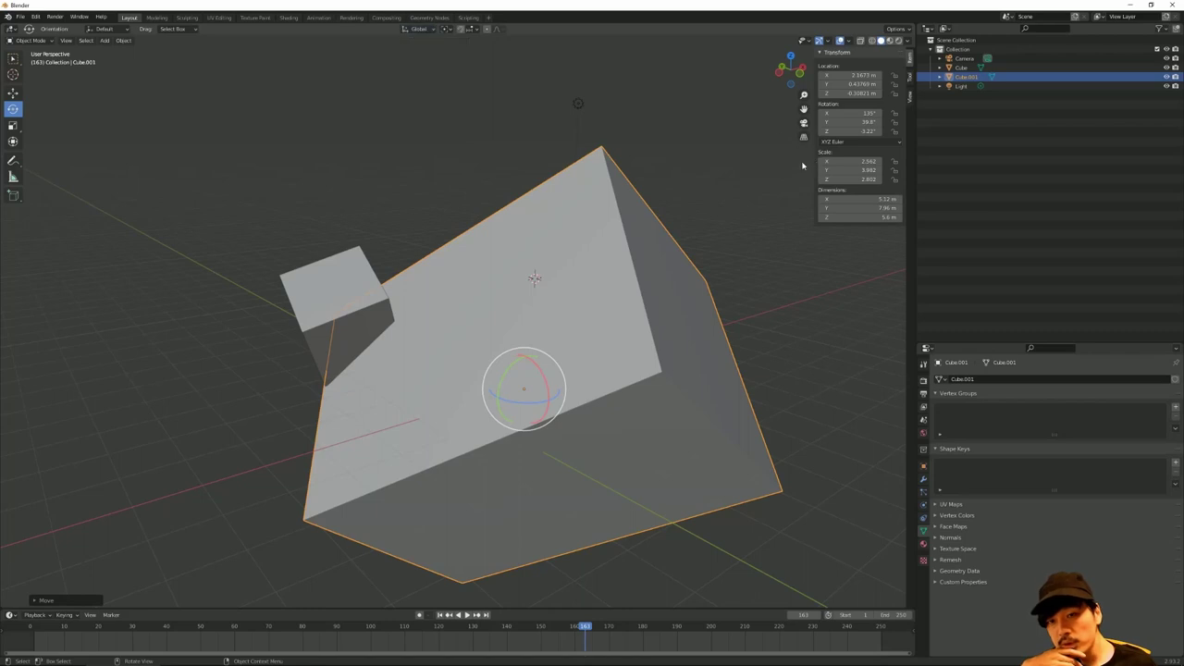
# Step: Switch the transform orientation to Local, then back to Global
pyautogui.moveTo(721, 102)
pyautogui.mouseDown(button='middle')
pyautogui.moveTo(778, 170)
pyautogui.moveTo(767, 153)
pyautogui.moveTo(793, 145)
pyautogui.moveTo(788, 159)
pyautogui.moveTo(638, 139)
pyautogui.mouseUp(button='middle')
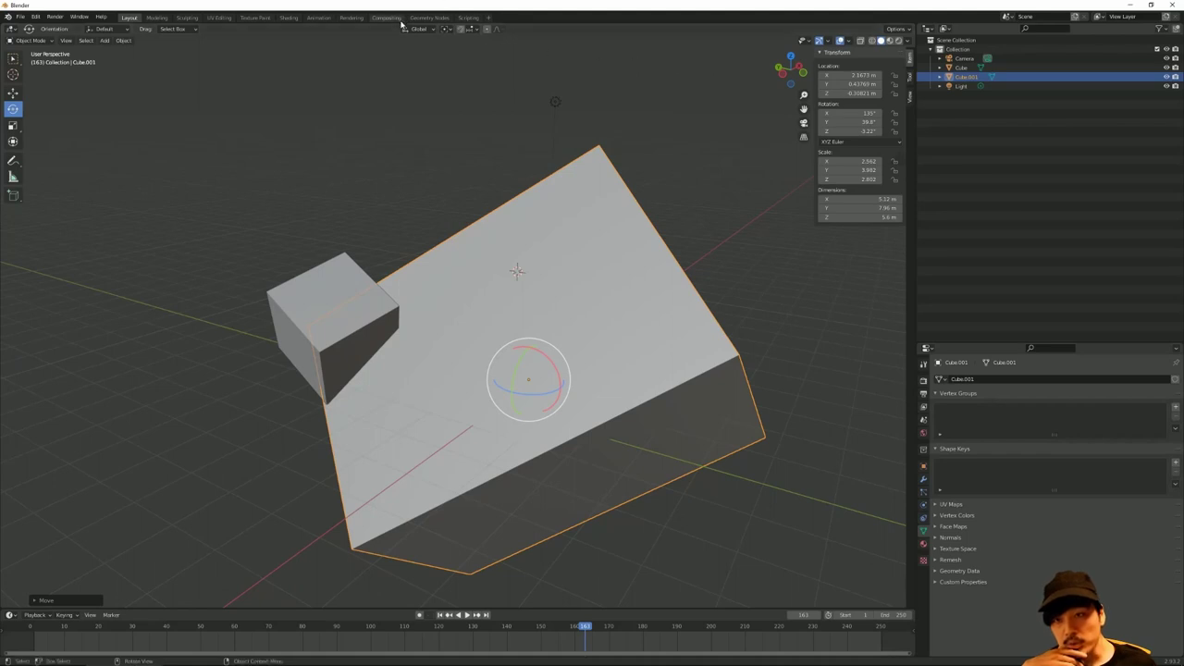
pyautogui.click(418, 29)
pyautogui.click(412, 69)
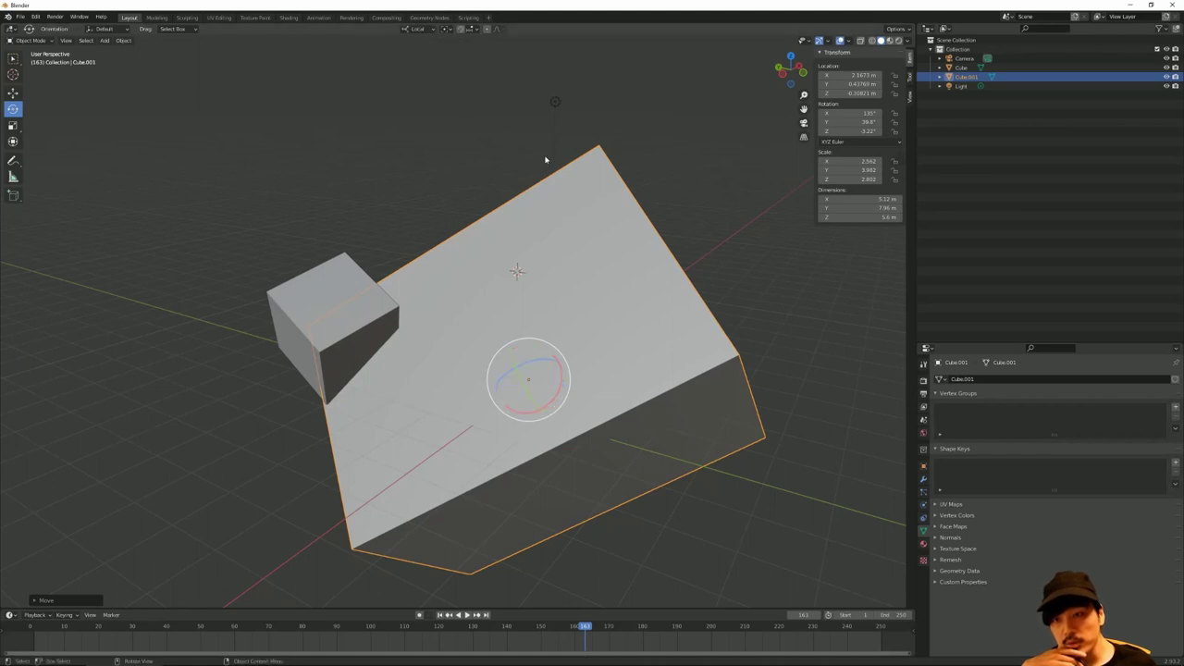
pyautogui.click(418, 28)
pyautogui.click(411, 57)
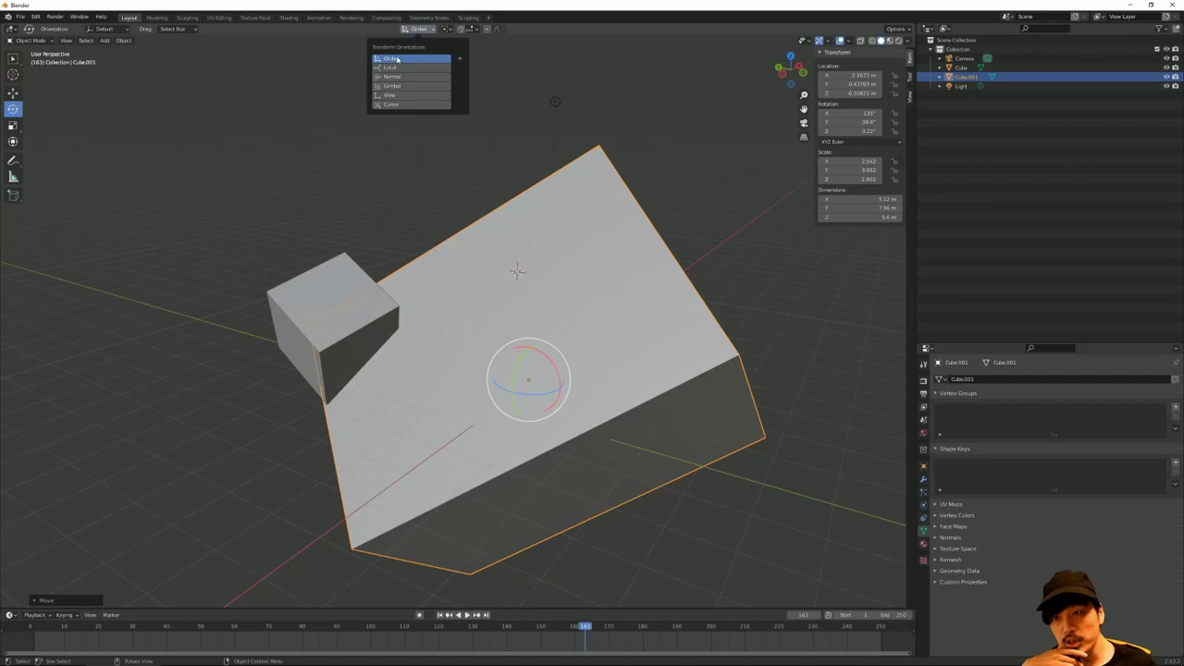
# Step: Show the sidebar's Tool settings, then its View settings
pyautogui.click(603, 79)
pyautogui.moveTo(602, 79); pyautogui.dragTo(858, 92, button='middle')
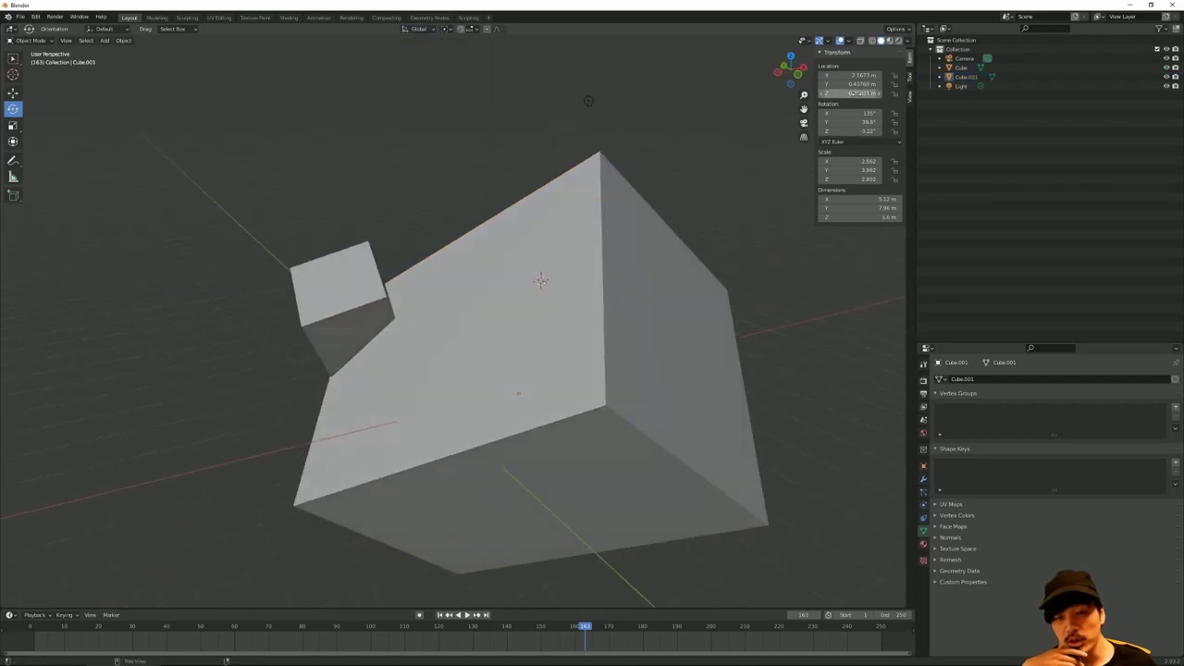
pyautogui.click(910, 80)
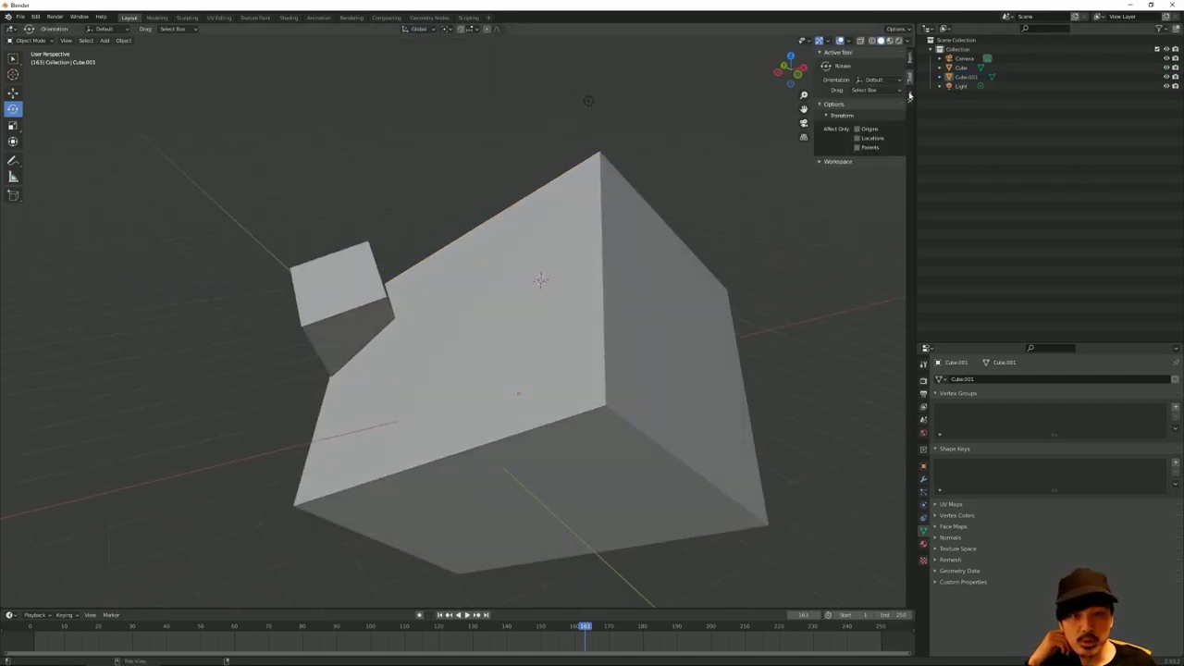
pyautogui.click(909, 99)
pyautogui.moveTo(672, 164)
pyautogui.mouseDown(button='middle')
pyautogui.moveTo(616, 156)
pyautogui.moveTo(131, 208)
pyautogui.mouseUp(button='middle')
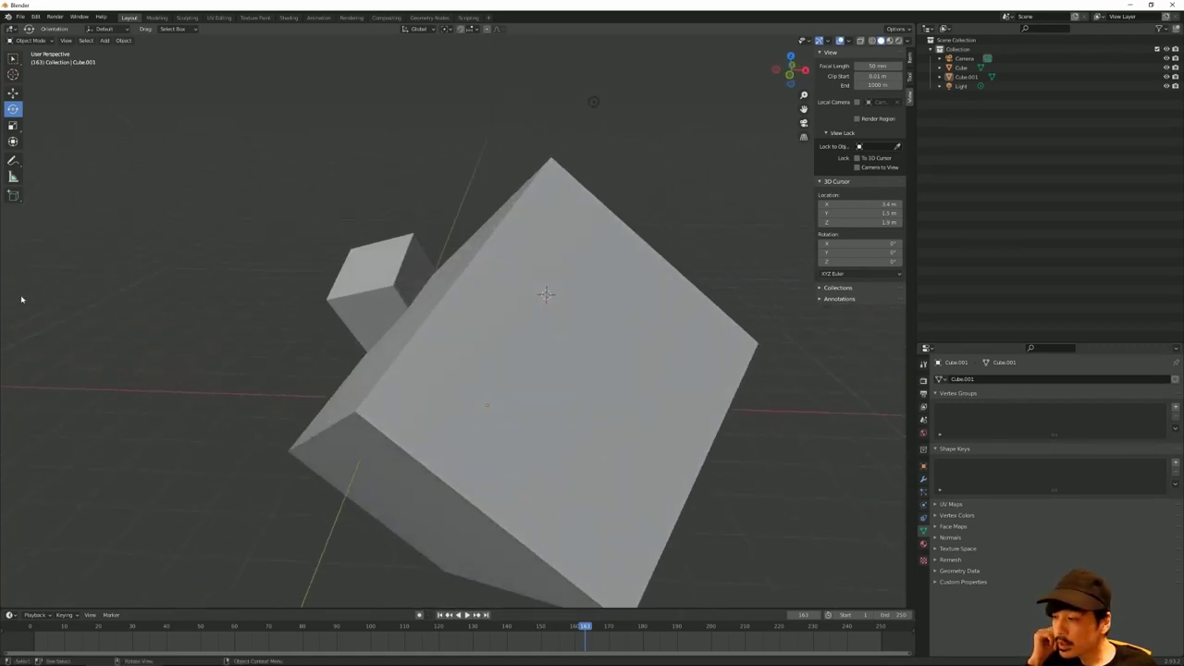
# Step: Show the Object properties and rename Cube.001 to CubeA in the Outliner
pyautogui.click(922, 468)
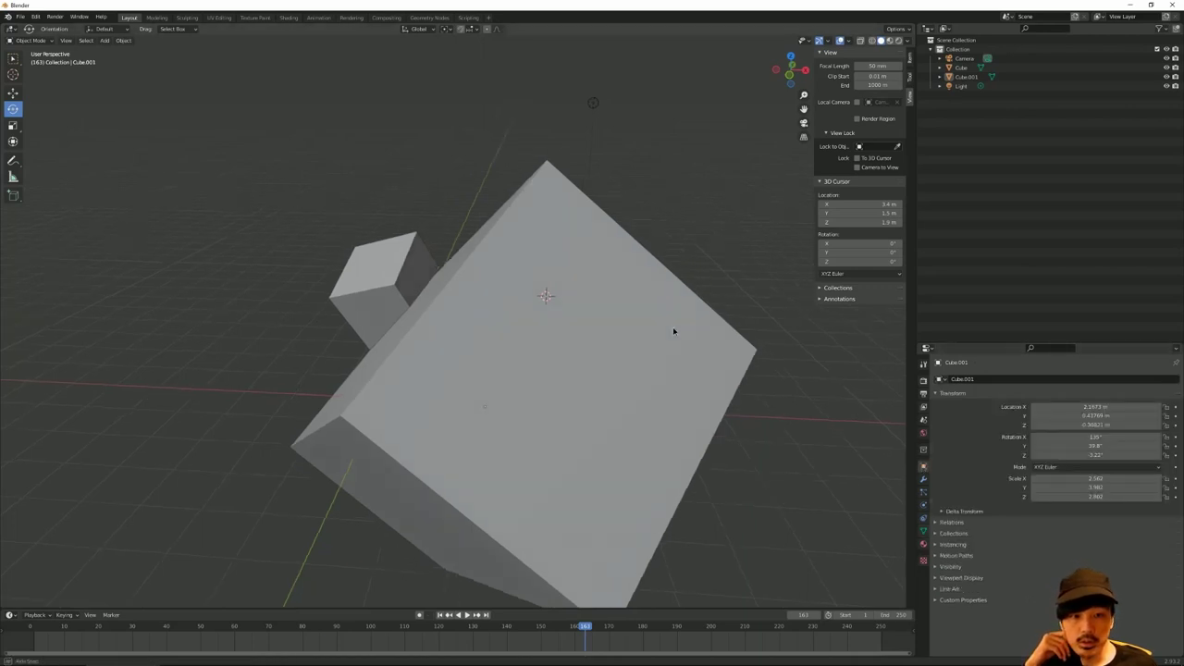
pyautogui.moveTo(672, 327); pyautogui.dragTo(703, 314, button='middle')
pyautogui.click(966, 77)
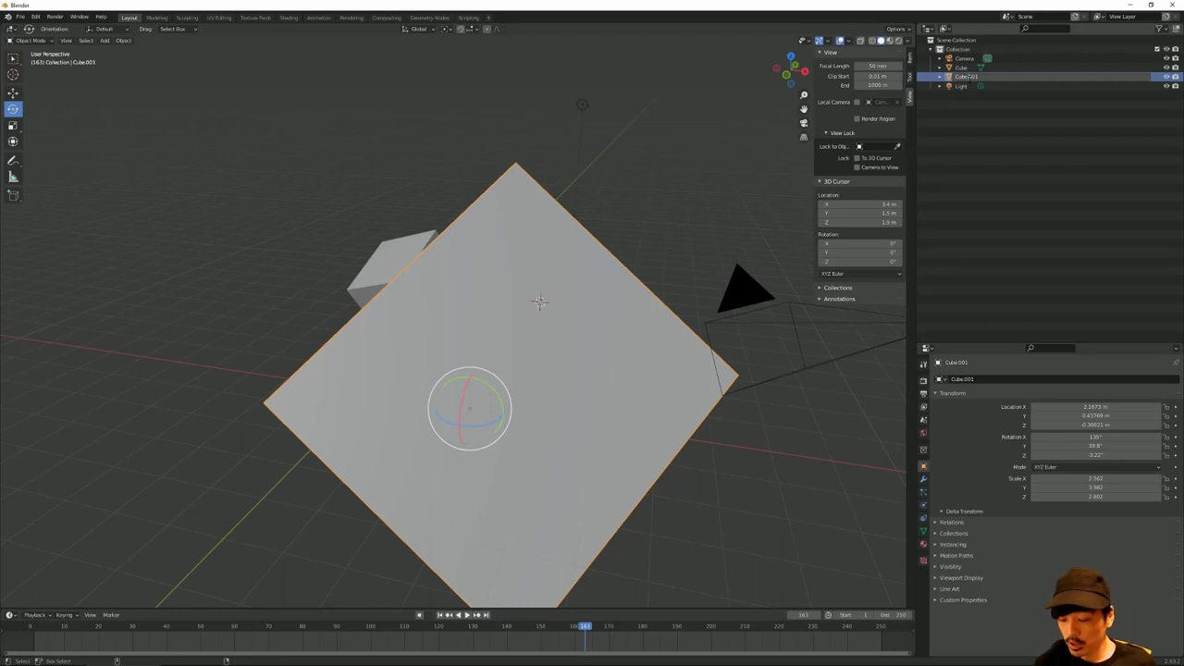
pyautogui.doubleClick(966, 77)
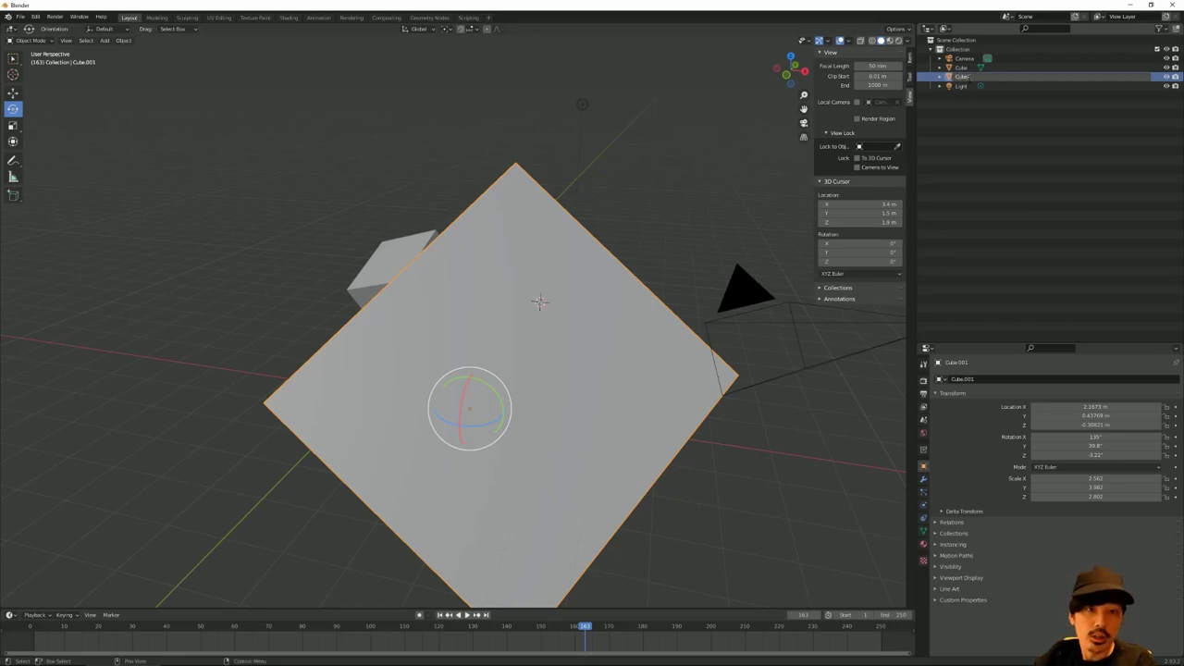
pyautogui.write('beA')
pyautogui.press('Return')
# Step: Rename the small Cube to CubeB, then clear the selection
pyautogui.doubleClick(964, 68)
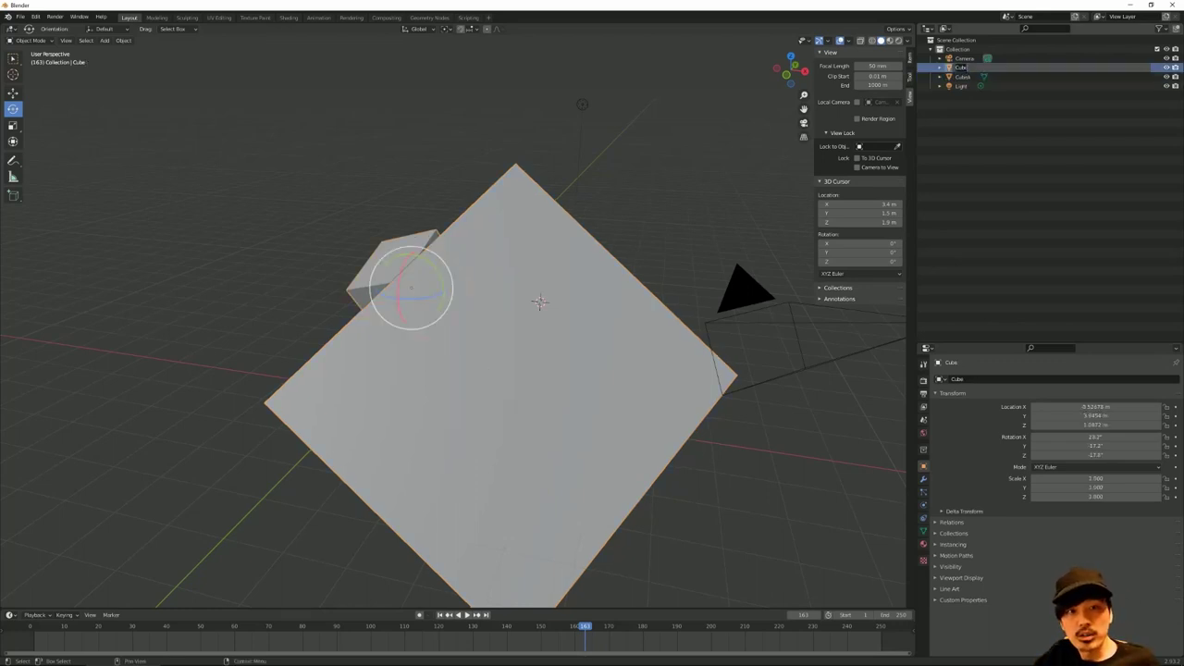
pyautogui.write('CubeB')
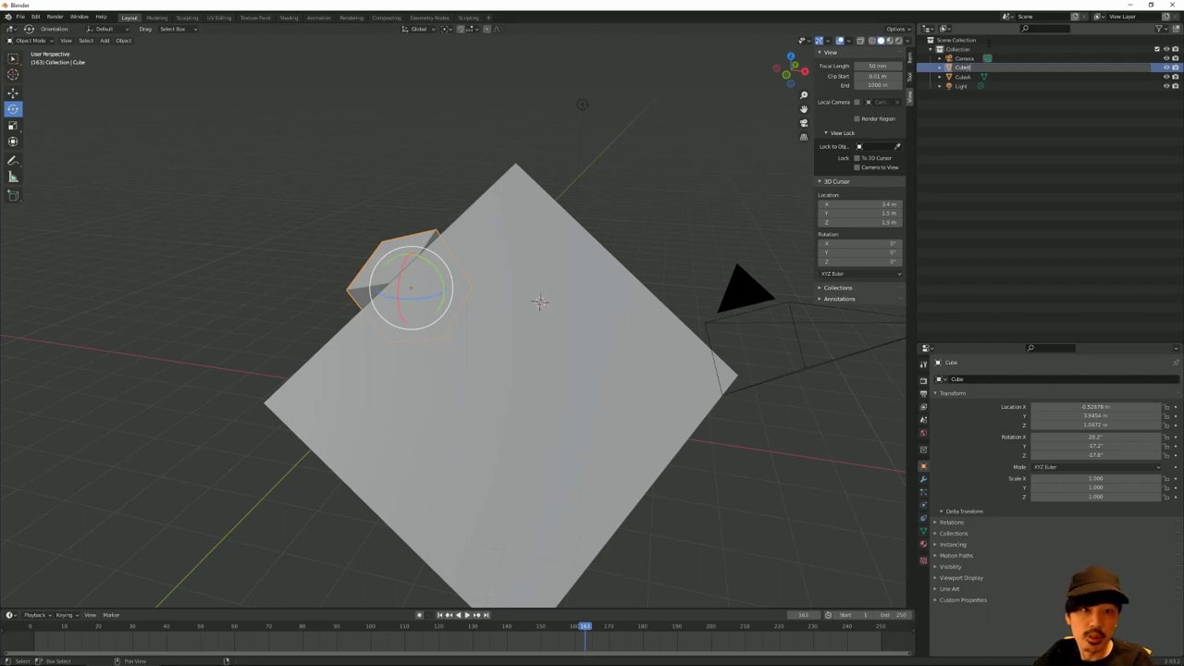
pyautogui.press('Return')
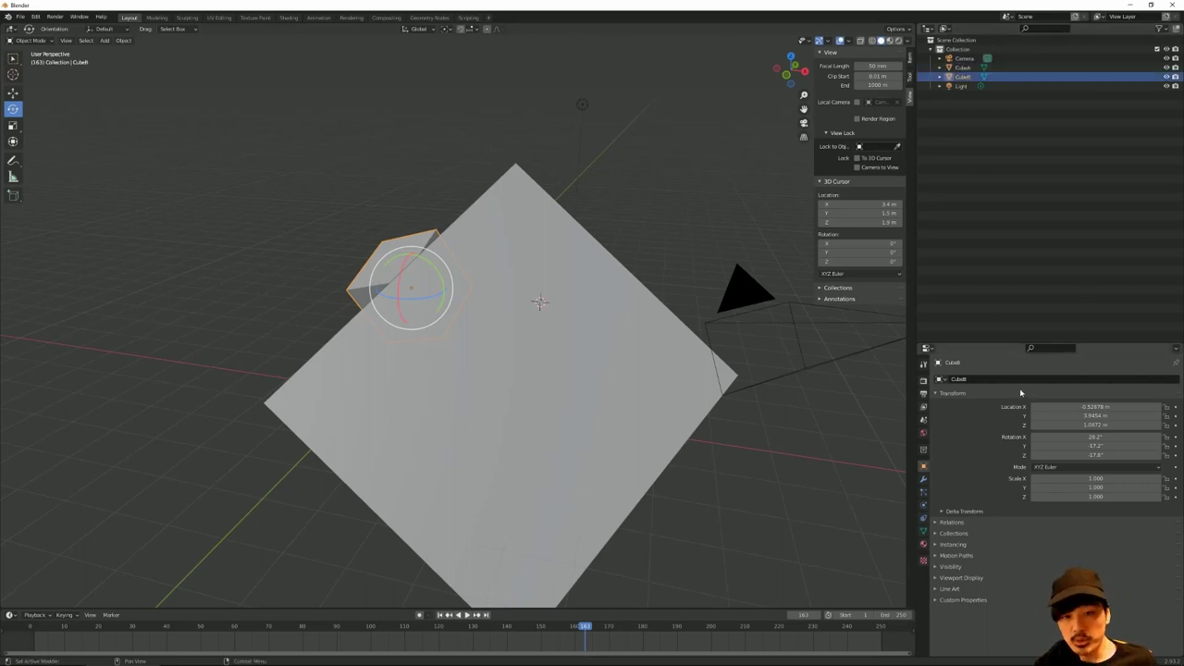
pyautogui.click(967, 379)
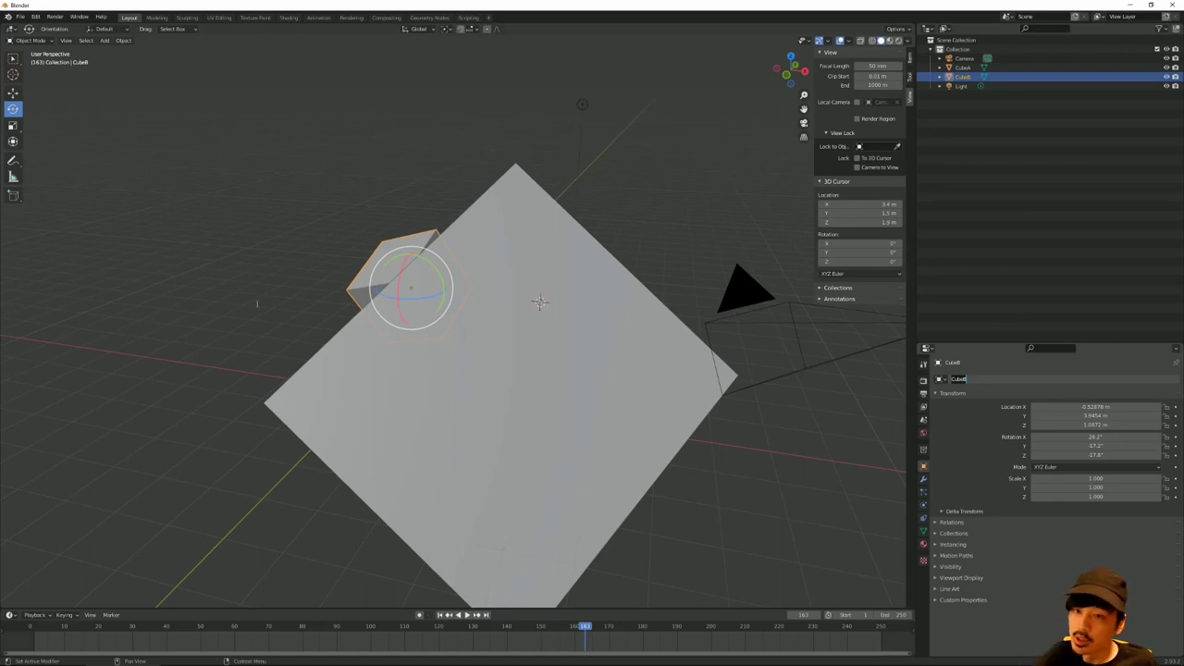
pyautogui.click(266, 265)
pyautogui.moveTo(267, 266); pyautogui.dragTo(289, 249, button='middle')
pyautogui.click(288, 249)
# Step: Hide CubeB with H, reveal it with Alt+H, then bring up the Object menu's Show/Hide options
pyautogui.click(361, 276)
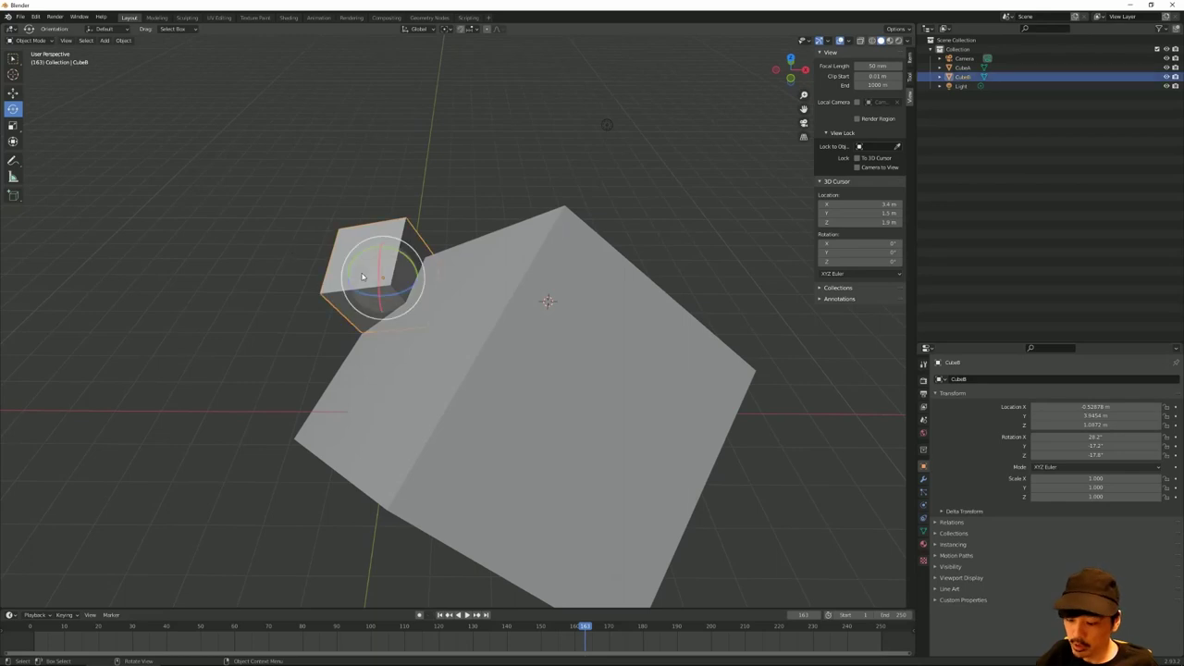
pyautogui.press('h')
pyautogui.press('z')
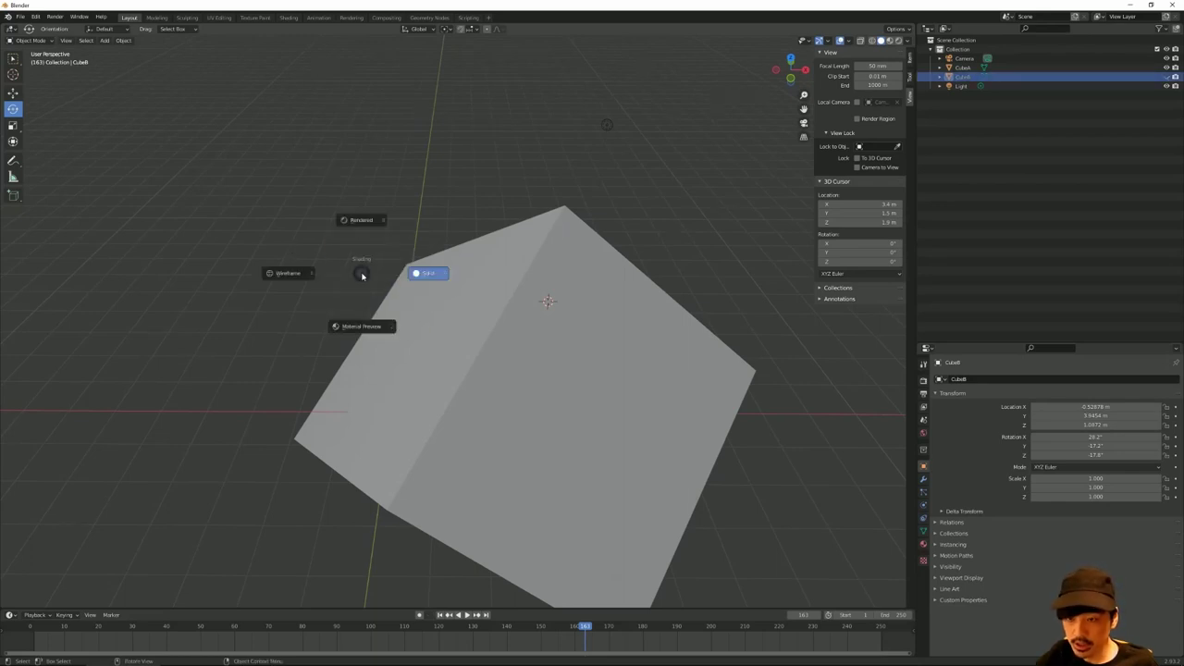
pyautogui.press('Escape')
pyautogui.hotkey('alt', 'h')
pyautogui.click(282, 253)
pyautogui.moveTo(282, 253); pyautogui.dragTo(125, 65, button='middle')
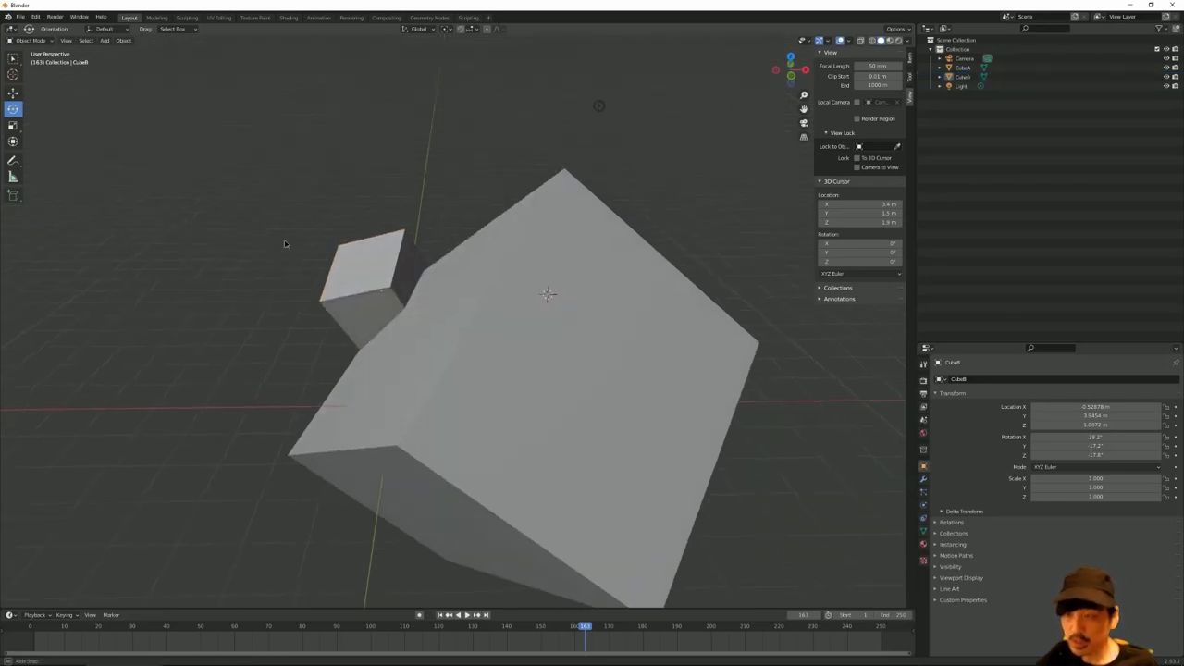
pyautogui.click(66, 40)
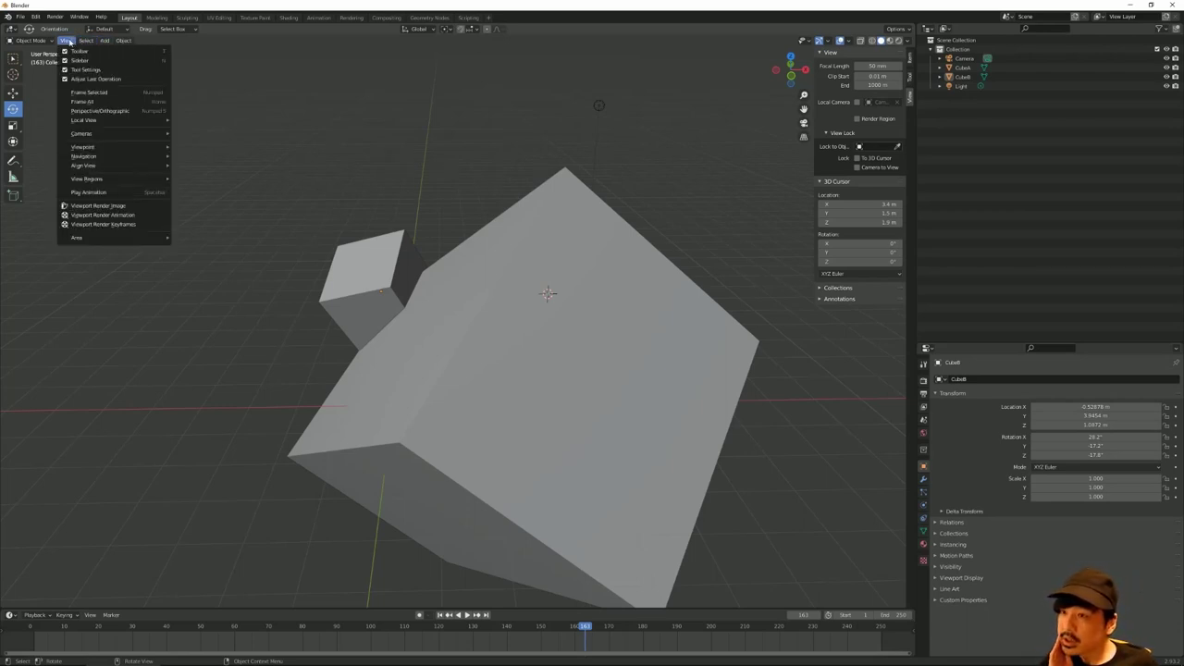
pyautogui.moveTo(123, 40)
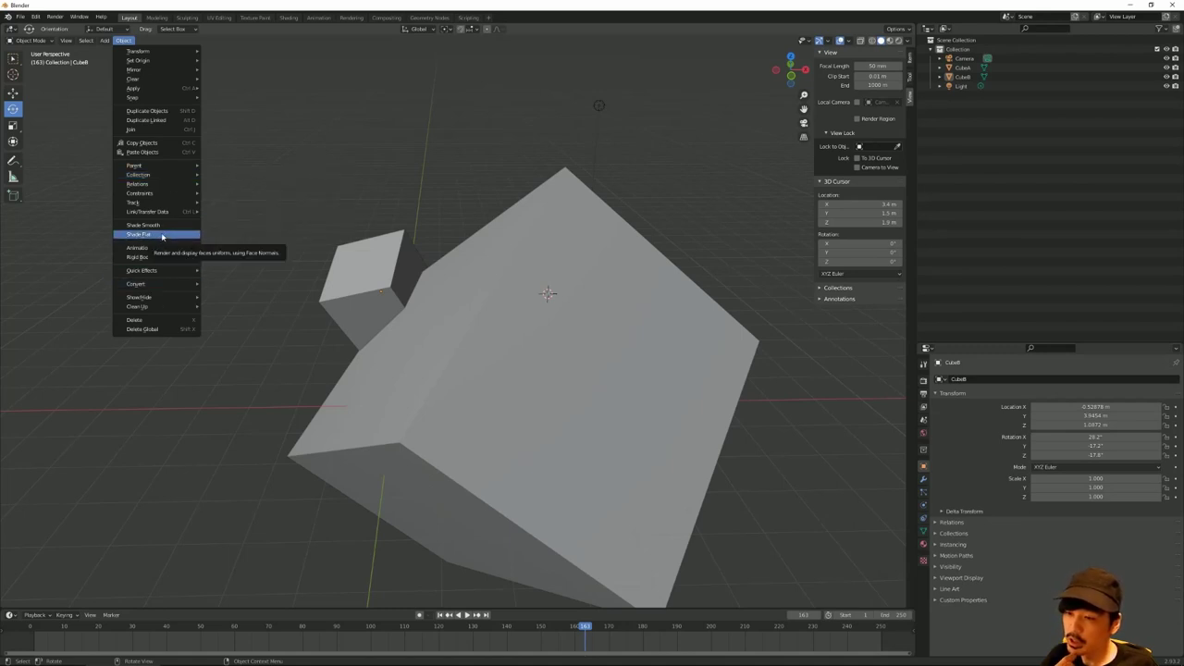
pyautogui.moveTo(148, 297)
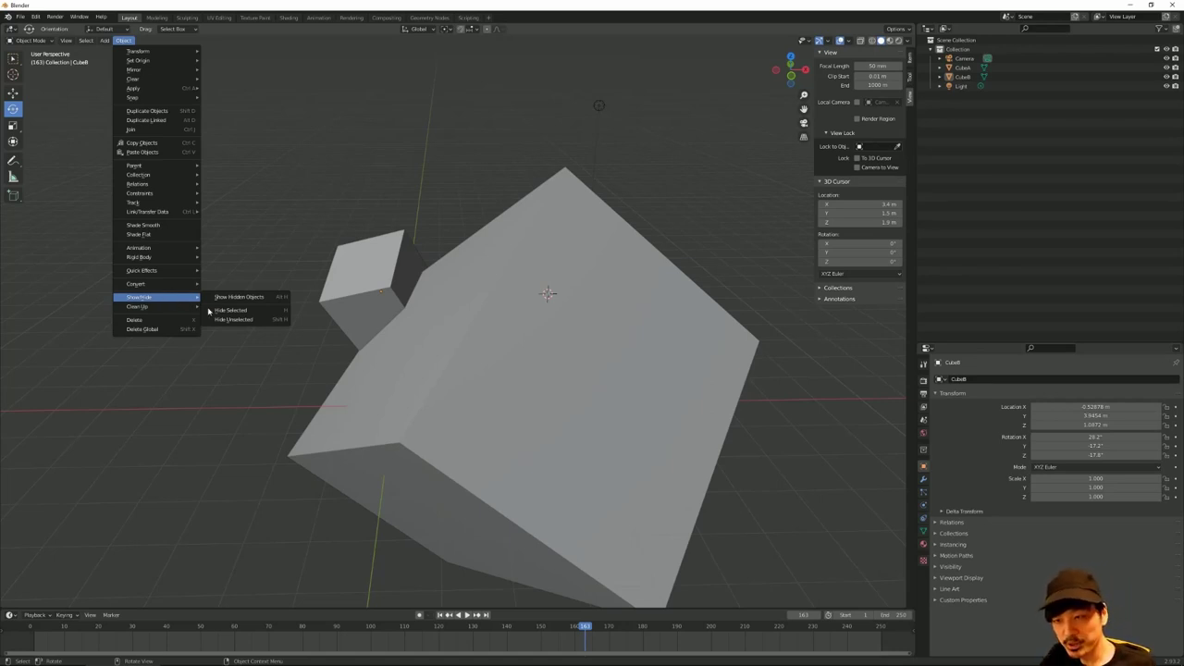
# Step: Zoom the view out until the camera shows, then select the big cube CubeA
pyautogui.press('Escape')
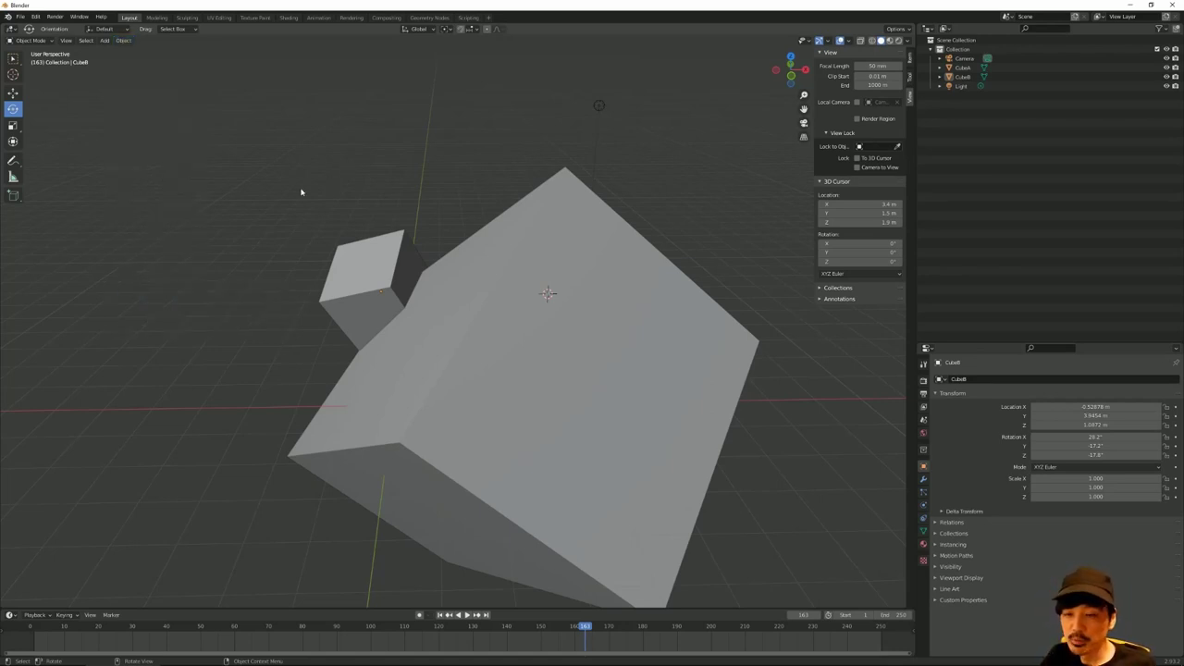
pyautogui.moveTo(302, 190)
pyautogui.mouseDown(button='middle')
pyautogui.moveTo(323, 222)
pyautogui.moveTo(289, 222)
pyautogui.mouseUp(button='middle')
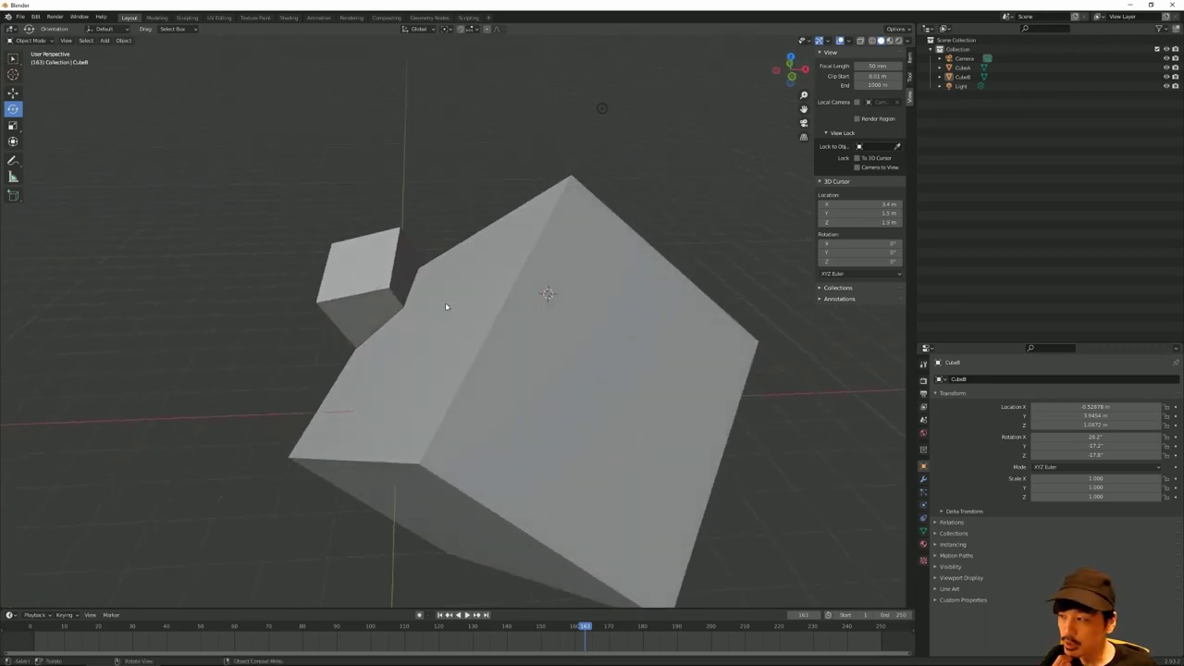
pyautogui.moveTo(379, 441); pyautogui.dragTo(151, 108, button='middle')
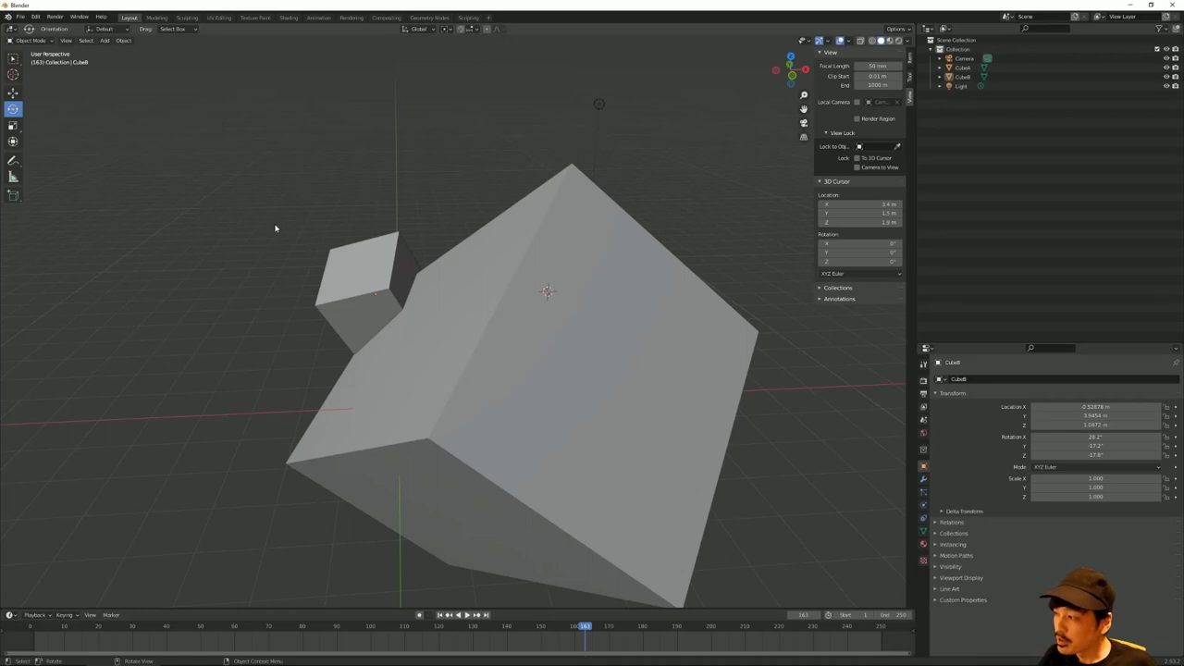
pyautogui.scroll(-2, 253, 205)
pyautogui.moveTo(269, 216); pyautogui.dragTo(519, 374, button='middle')
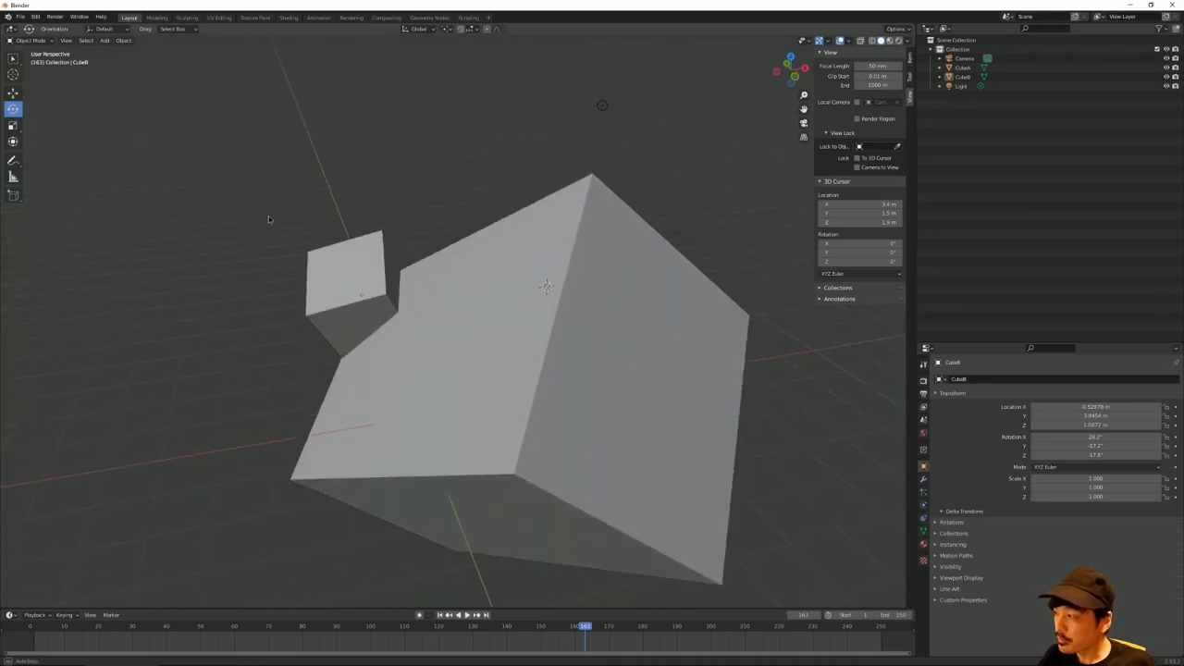
pyautogui.click(519, 375)
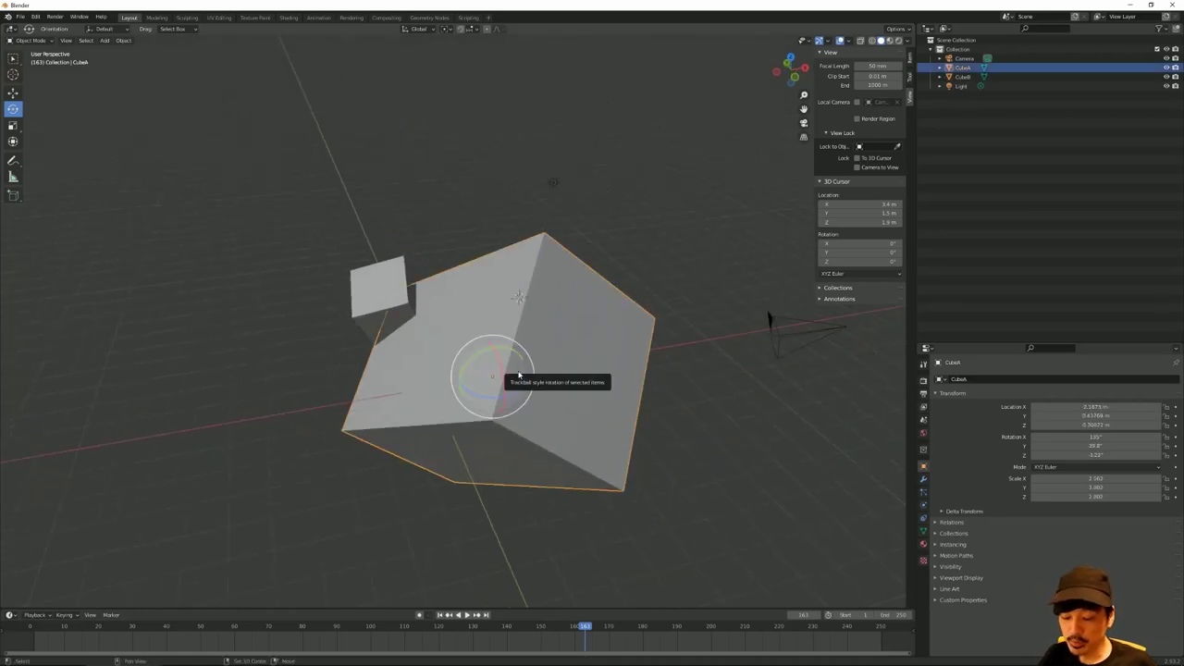
# Step: Duplicate CubeA as CubeA.001 and place it at the upper left
pyautogui.hotkey('shift', 'd')
pyautogui.click(211, 267)
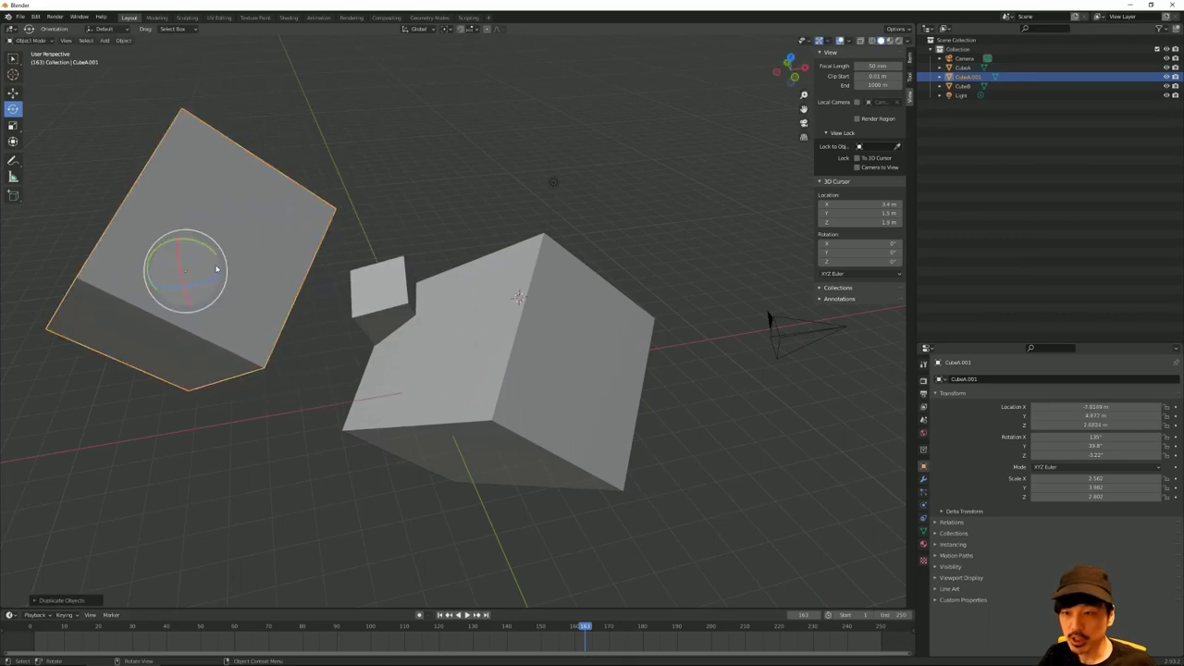
pyautogui.moveTo(211, 267); pyautogui.dragTo(388, 286, button='middle')
# Step: Copy and paste CubeB as CubeB.001 and move the copy above the original
pyautogui.click(395, 292)
pyautogui.hotkey('ctrl', 'c')
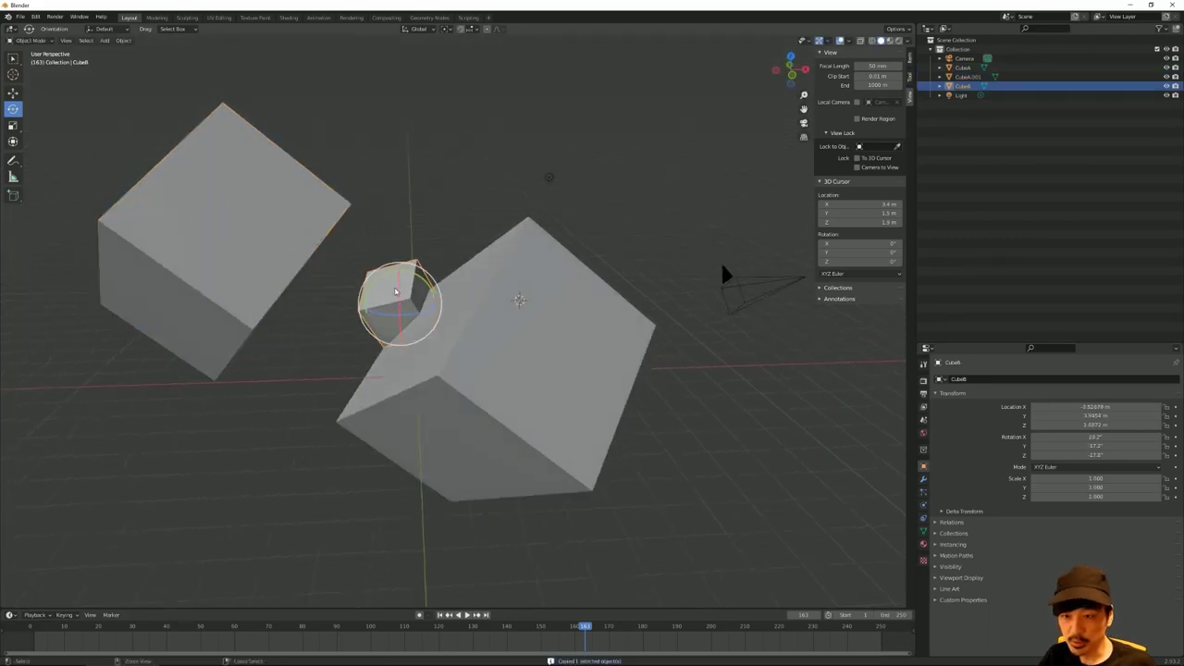
pyautogui.hotkey('ctrl', 'v')
pyautogui.press('w')
pyautogui.press('g')
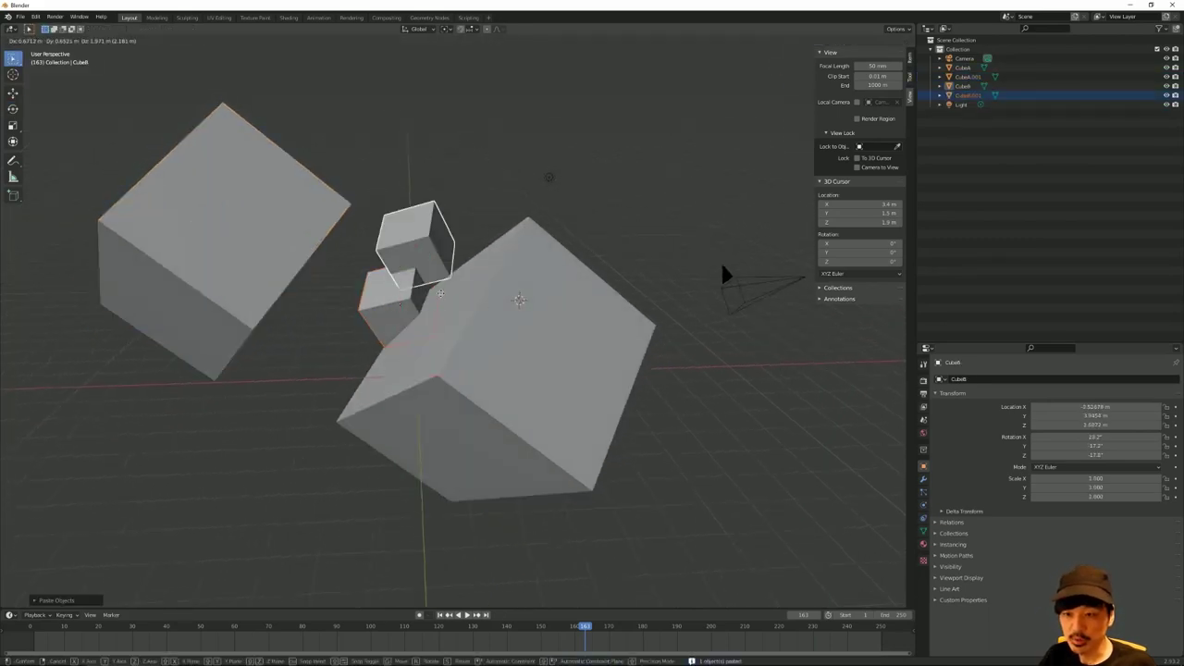
pyautogui.click(357, 222)
pyautogui.moveTo(357, 222); pyautogui.dragTo(356, 230, button='middle')
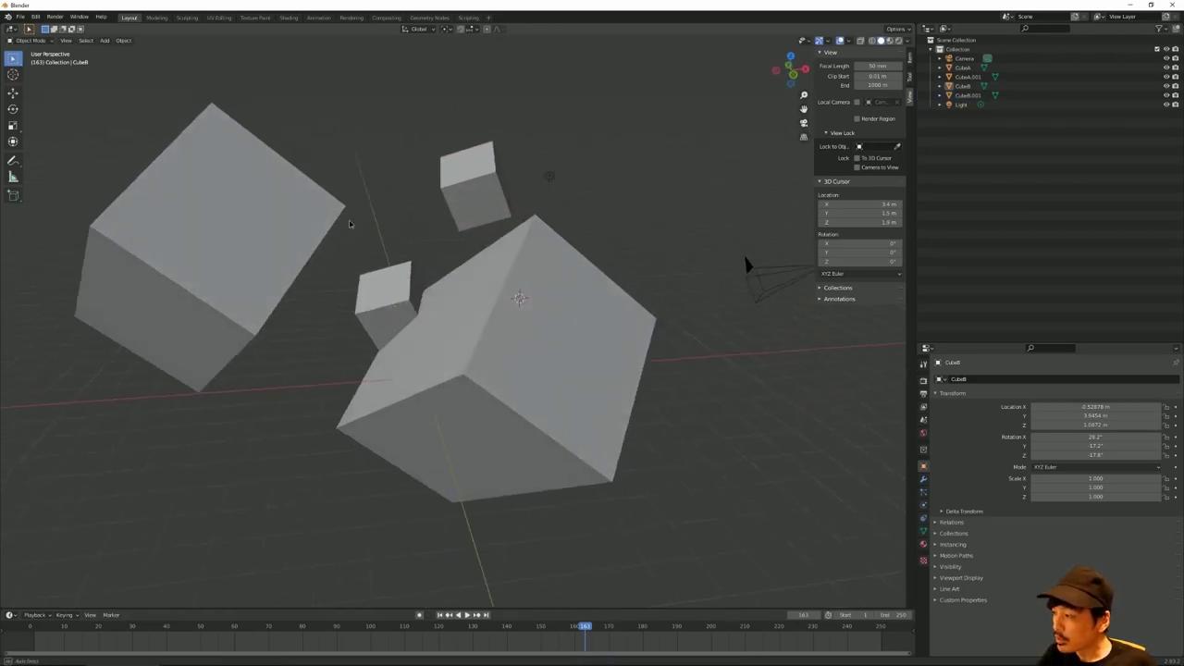
pyautogui.moveTo(348, 248)
pyautogui.mouseDown(button='middle')
pyautogui.moveTo(360, 227)
pyautogui.moveTo(262, 234)
pyautogui.mouseUp(button='middle')
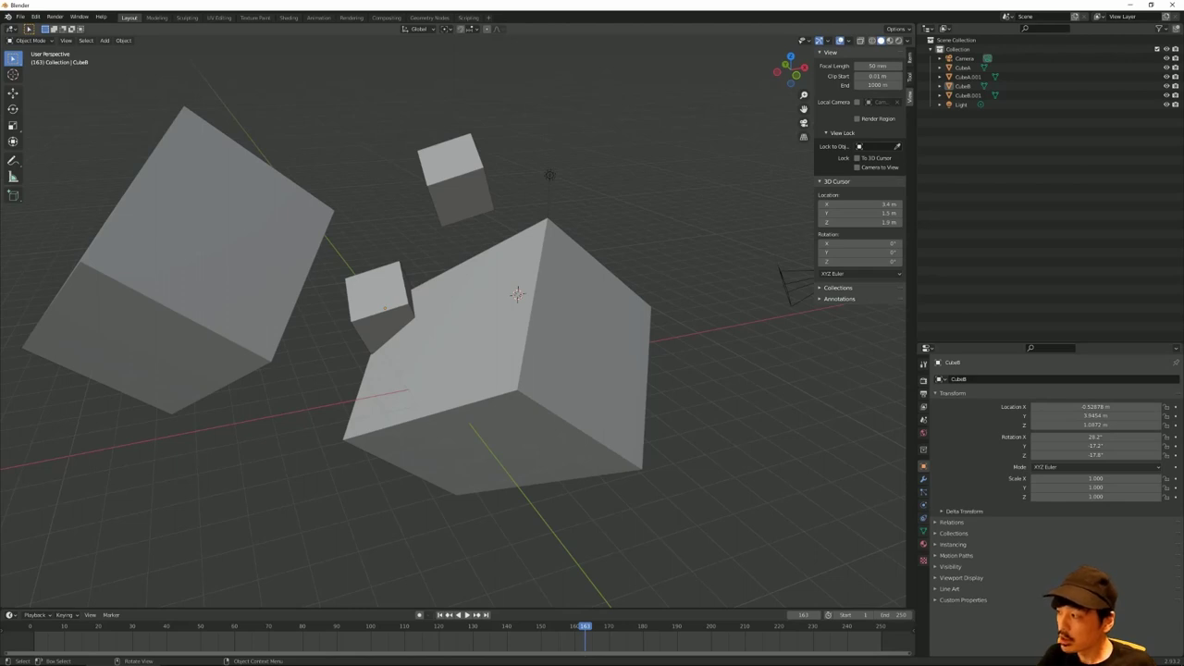
pyautogui.moveTo(185, 228); pyautogui.dragTo(128, 94, button='middle')
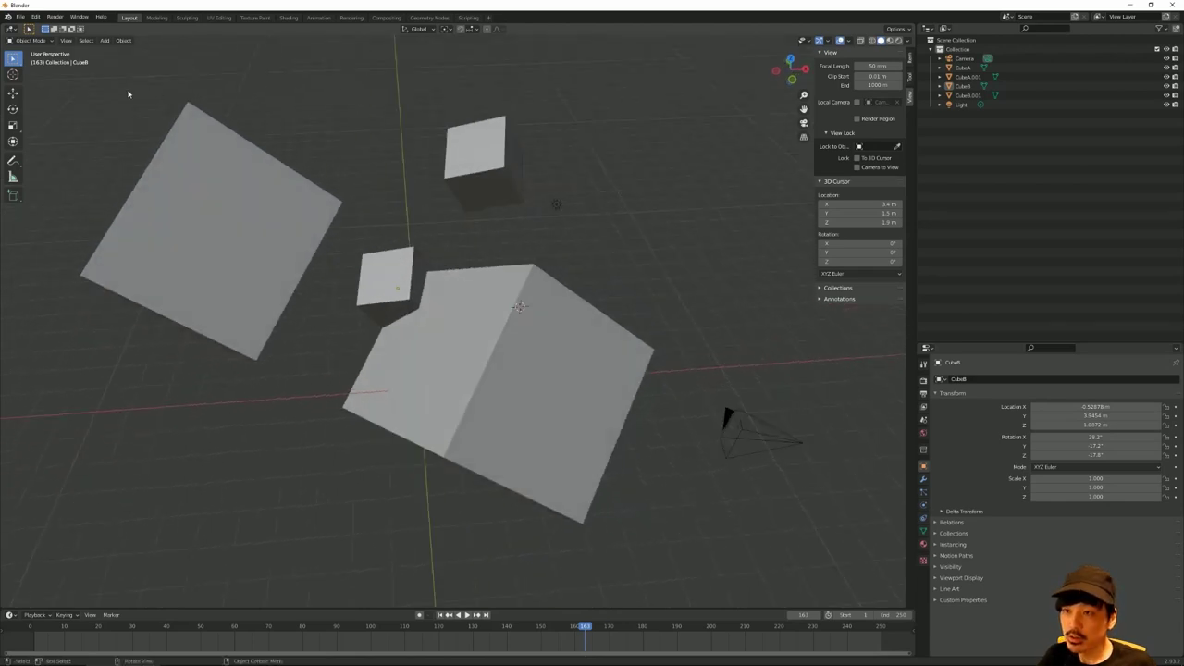
# Step: Add a Suzanne monkey head, raise it to Z 6.23 m, slide it along X, and frame it
pyautogui.click(106, 41)
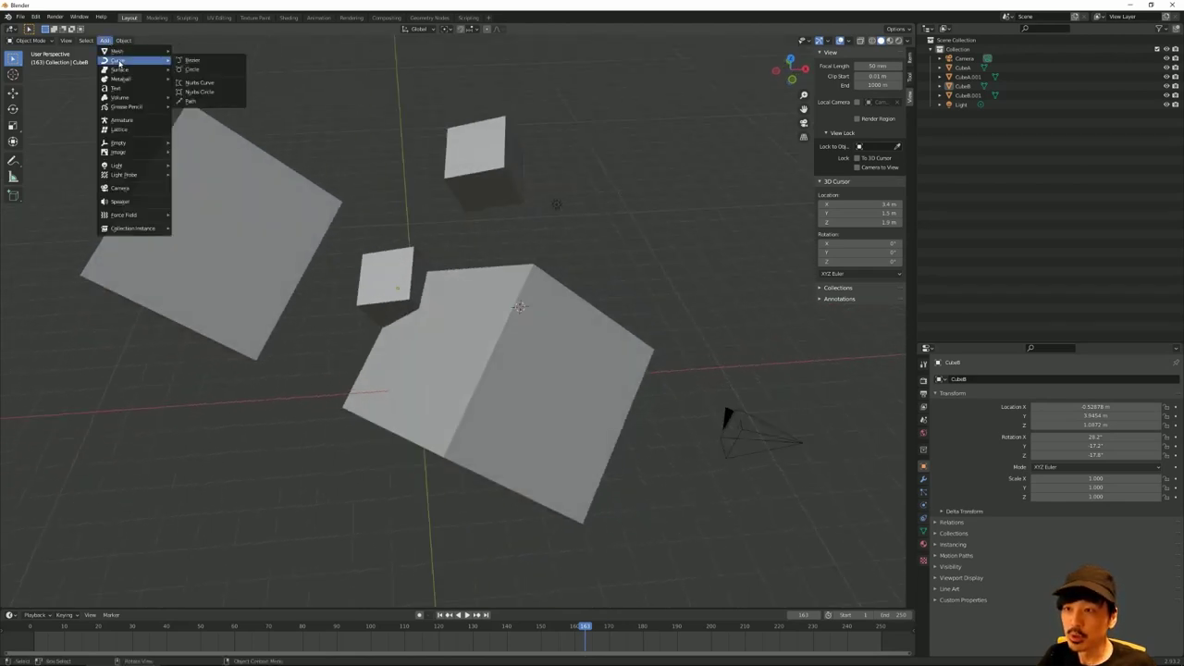
pyautogui.moveTo(118, 51)
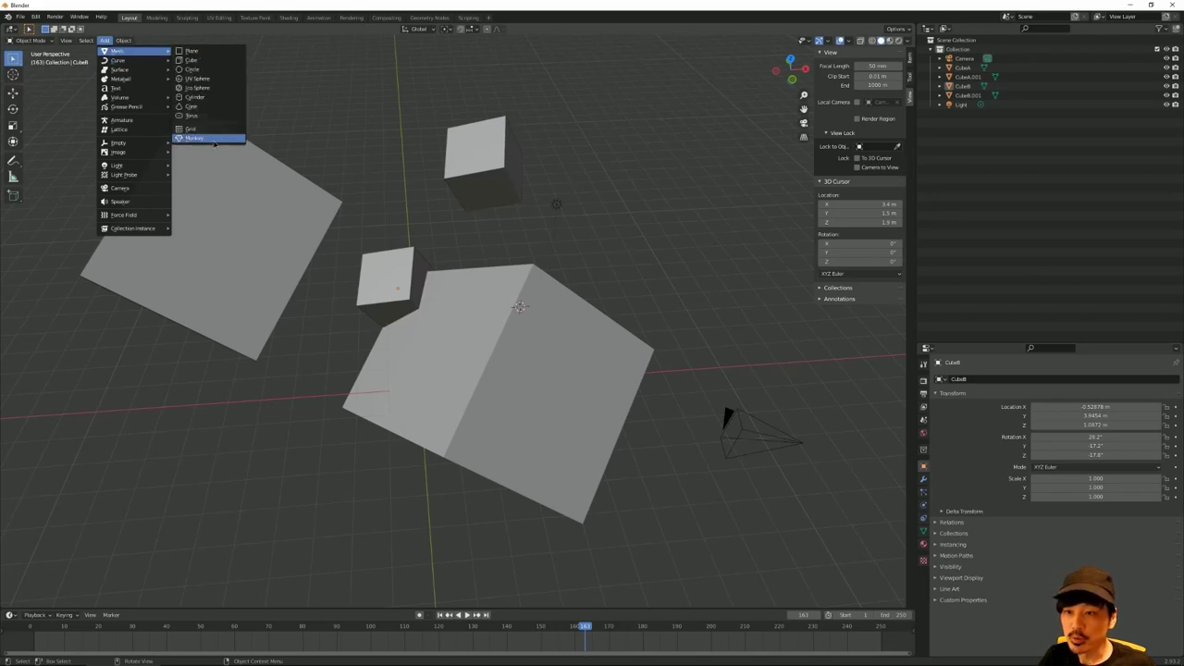
pyautogui.click(214, 139)
pyautogui.moveTo(528, 286); pyautogui.dragTo(598, 141)
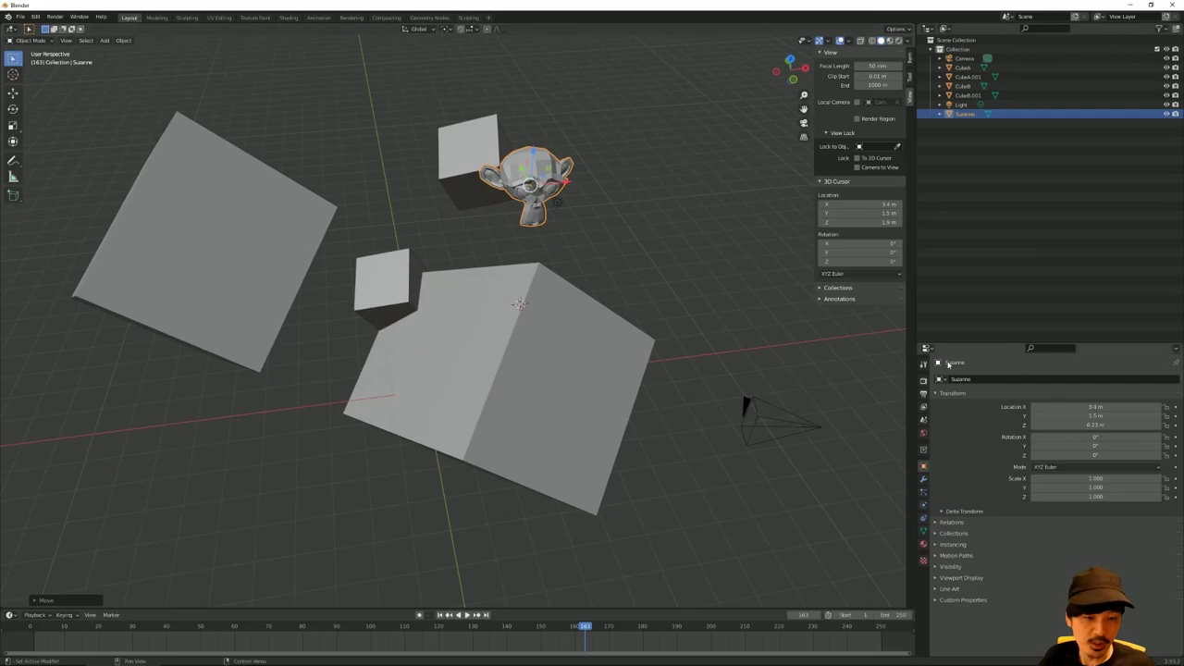
pyautogui.moveTo(610, 241); pyautogui.dragTo(533, 184, button='middle')
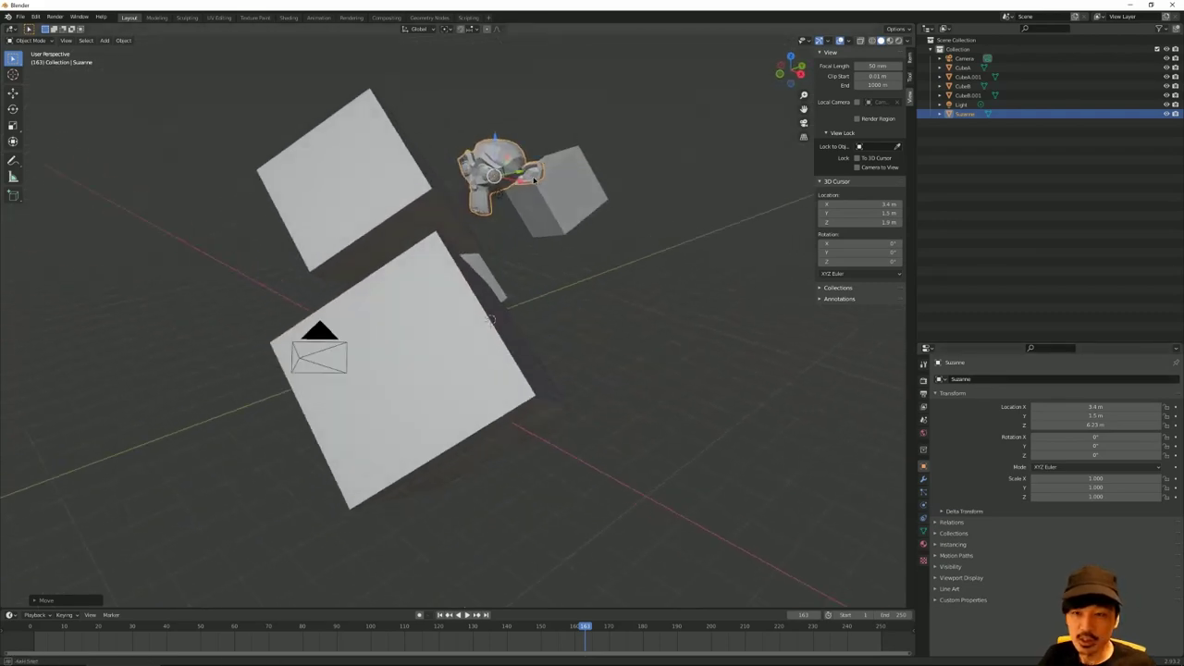
pyautogui.moveTo(533, 184); pyautogui.dragTo(724, 289)
pyautogui.moveTo(724, 290)
pyautogui.mouseDown(button='middle')
pyautogui.moveTo(581, 397)
pyautogui.moveTo(597, 231)
pyautogui.moveTo(570, 238)
pyautogui.mouseUp(button='middle')
pyautogui.press('KP_Decimal')
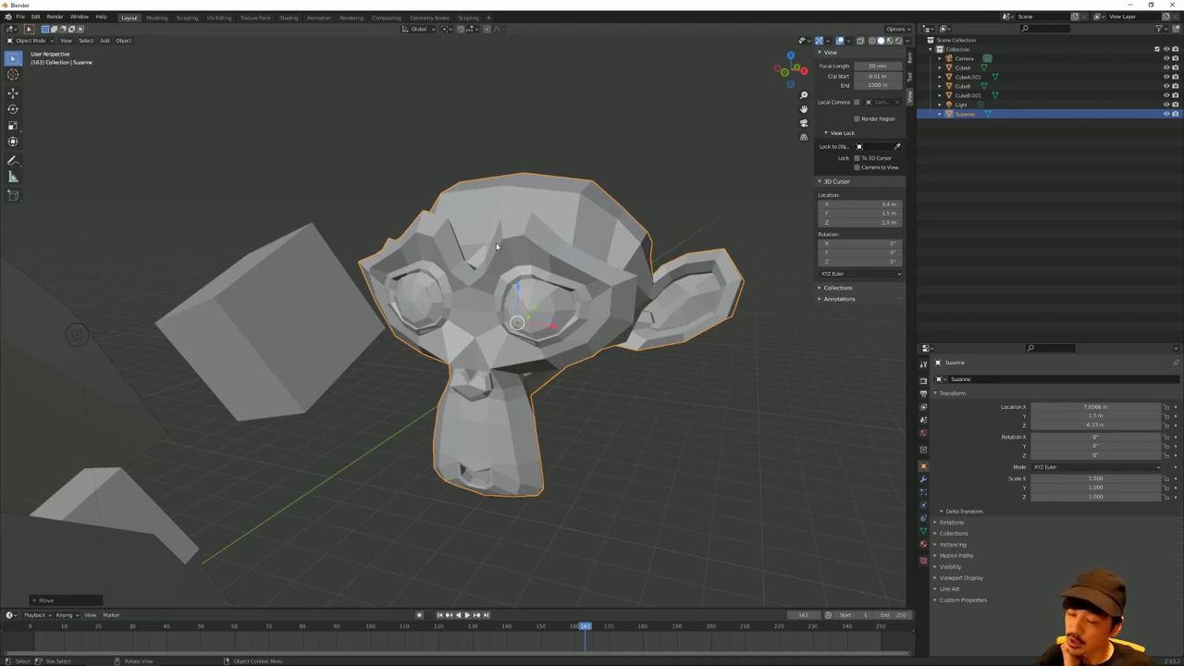
# Step: Zoom out, orbit to see the whole scene, and select the big cube CubeA
pyautogui.scroll(-4, 497, 246)
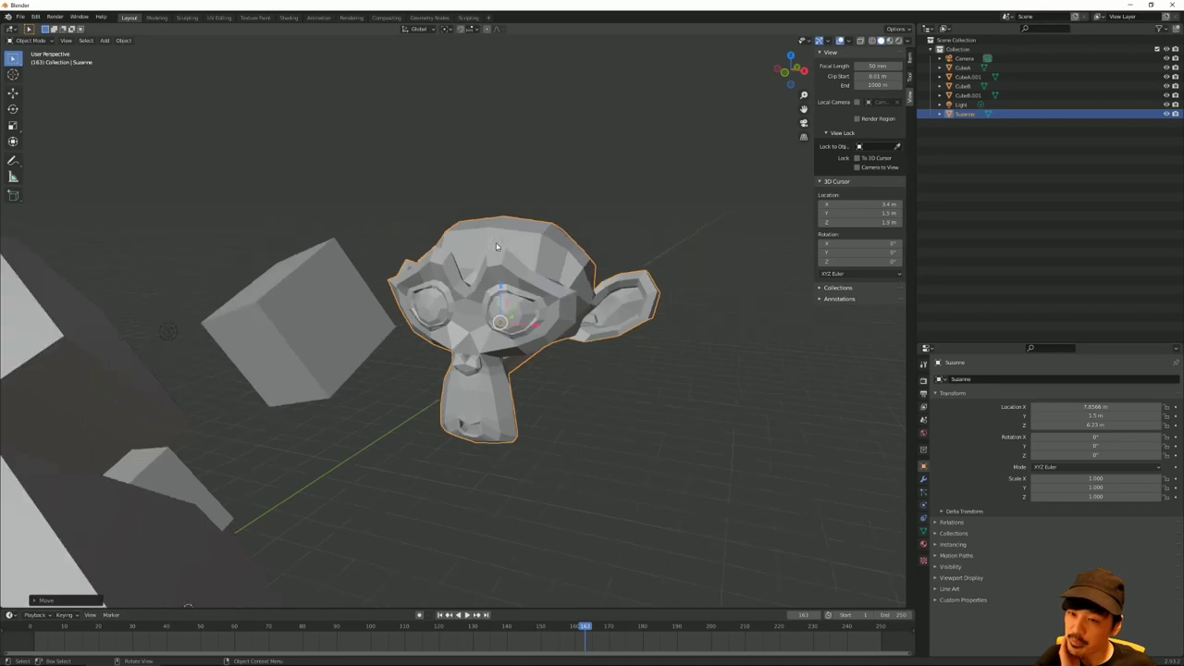
pyautogui.moveTo(439, 411); pyautogui.dragTo(440, 416, button='middle')
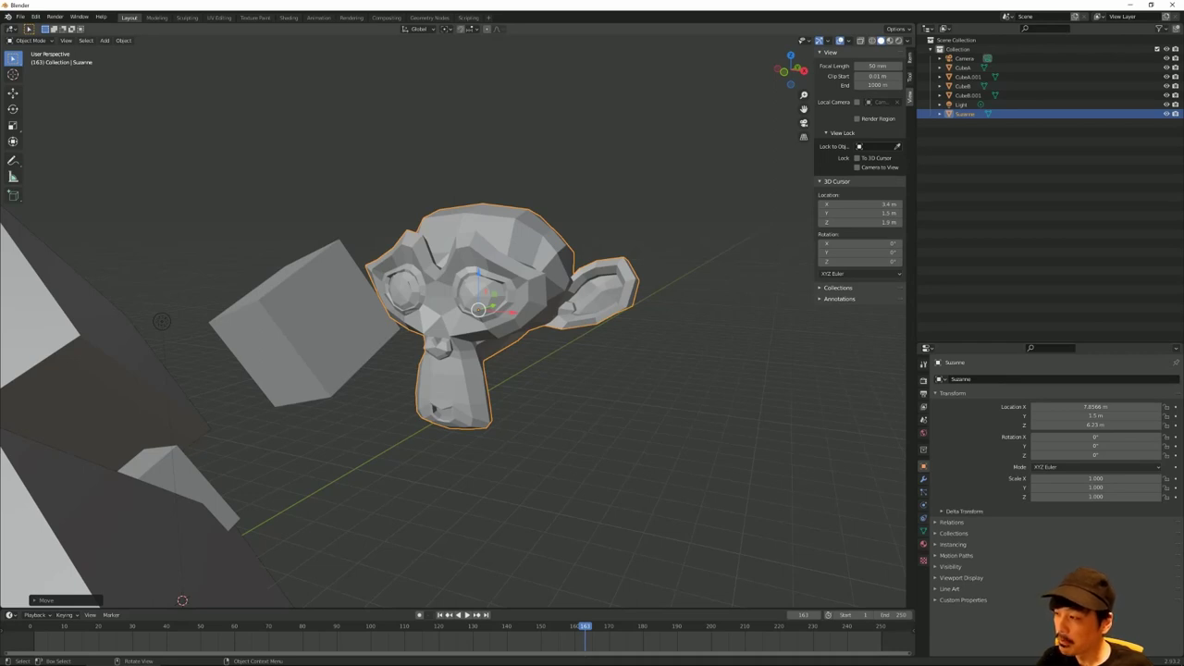
pyautogui.moveTo(448, 248); pyautogui.dragTo(470, 258, button='middle')
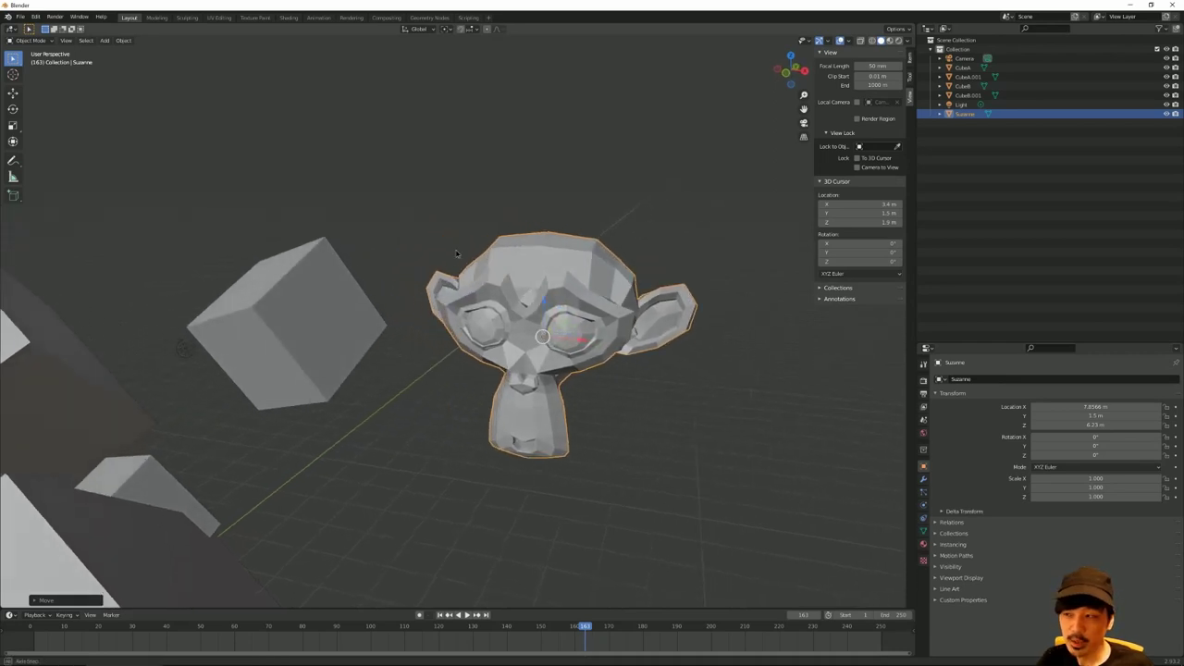
pyautogui.moveTo(435, 294)
pyautogui.mouseDown(button='middle')
pyautogui.moveTo(438, 308)
pyautogui.moveTo(374, 413)
pyautogui.moveTo(407, 470)
pyautogui.mouseUp(button='middle')
pyautogui.click(374, 413)
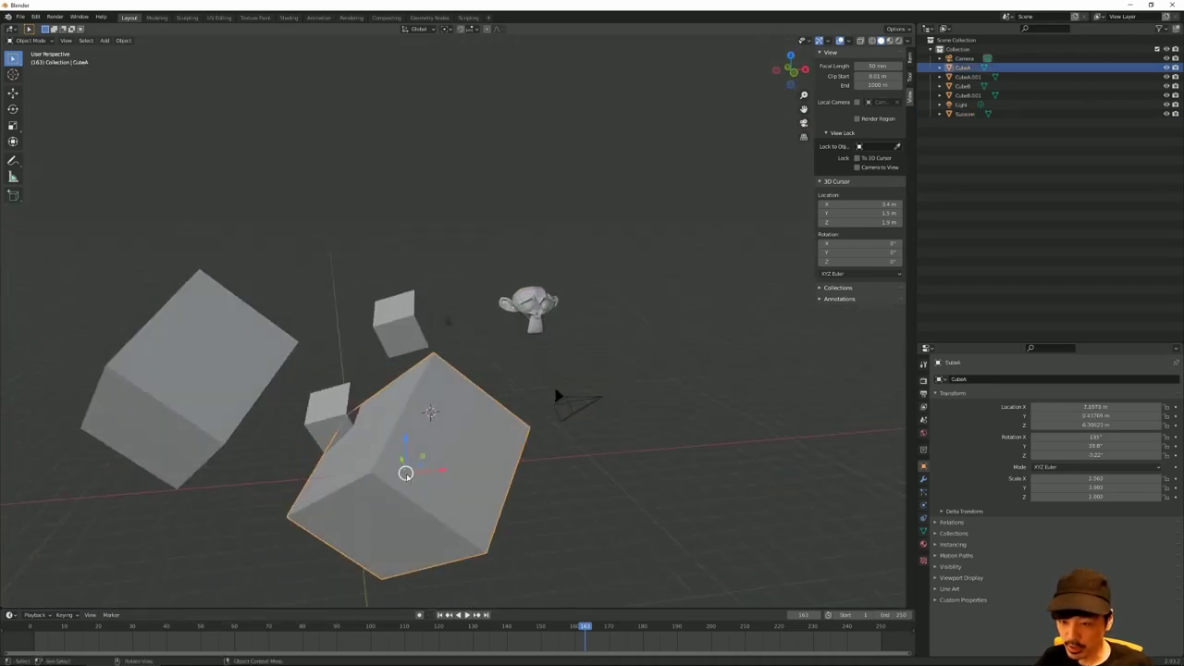
# Step: Drop CubeA beside Suzanne, then move the small cube CubeB lower and to the right
pyautogui.press('g')
pyautogui.click(601, 397)
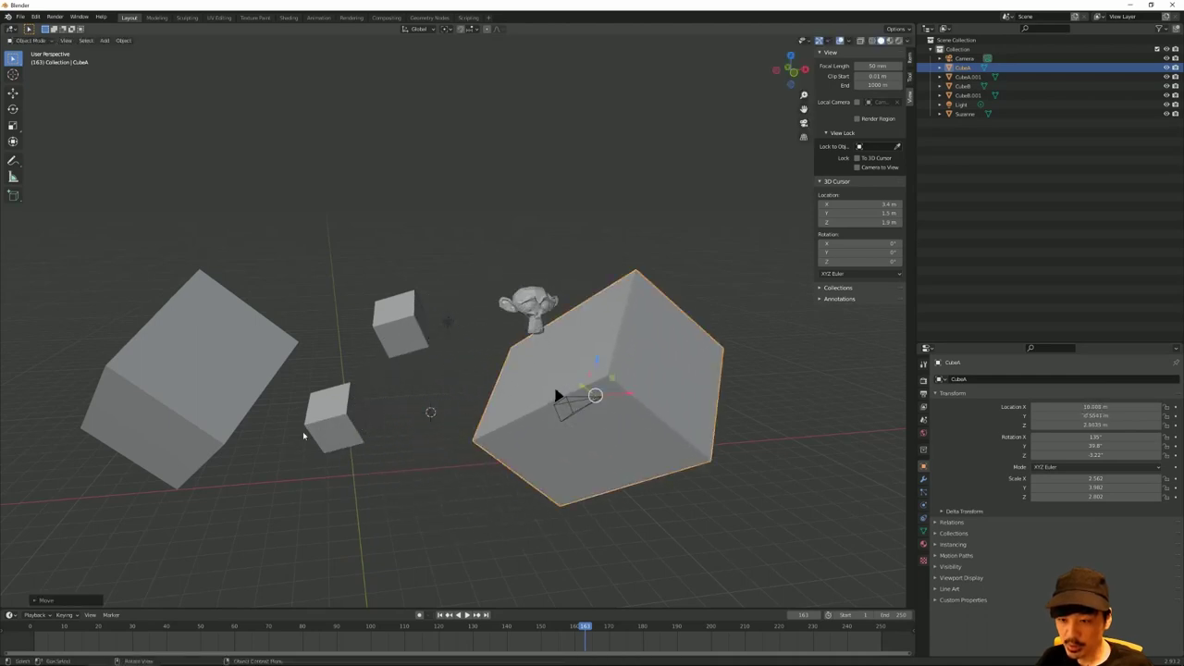
pyautogui.click(335, 415)
pyautogui.press('g')
pyautogui.click(356, 432)
pyautogui.moveTo(356, 432); pyautogui.dragTo(397, 439, button='middle')
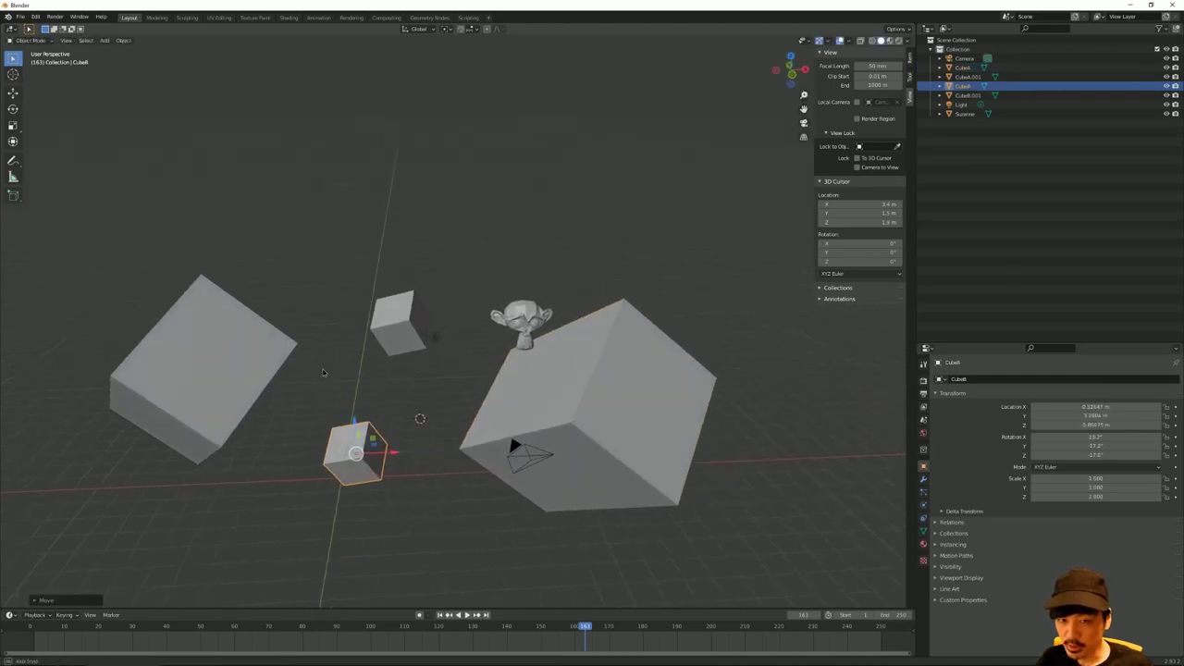
# Step: Set CubeB's rotation X, Y and Z to 0 in the sidebar Item tab
pyautogui.click(914, 58)
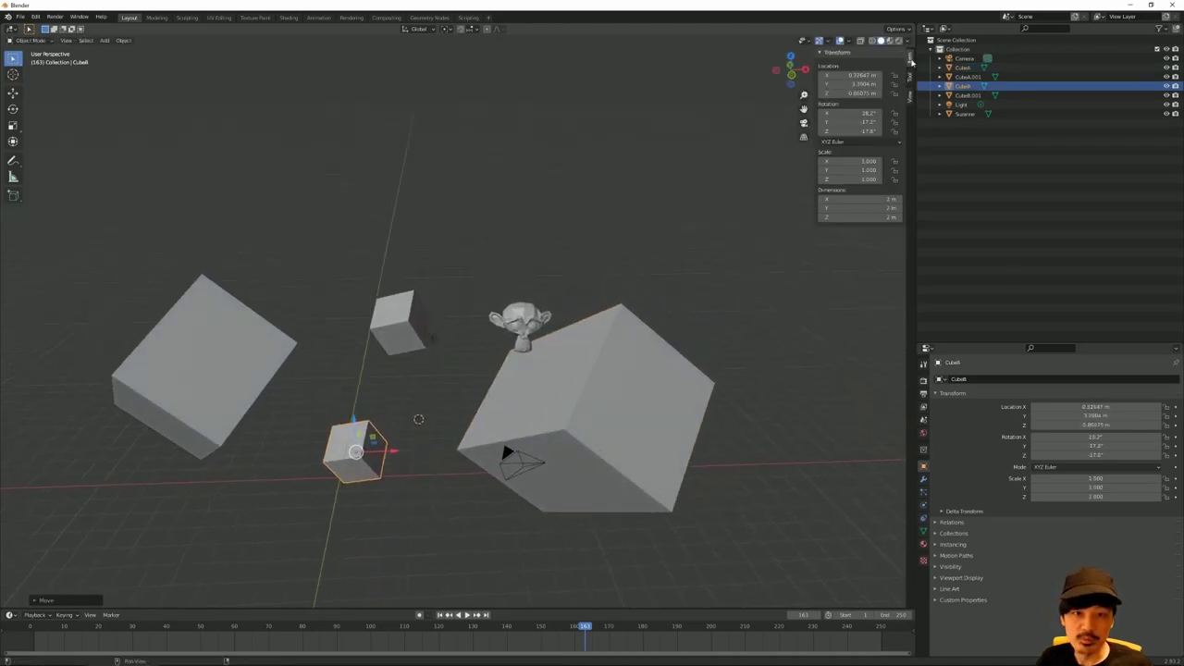
pyautogui.click(856, 113)
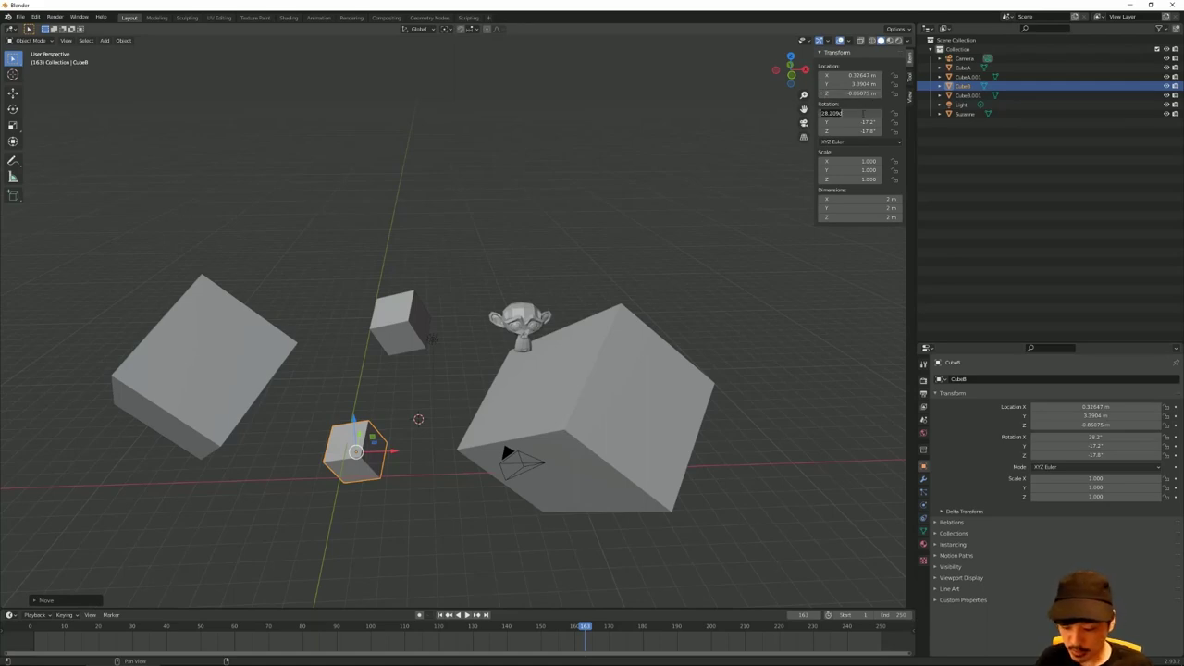
pyautogui.write('0')
pyautogui.press('Tab')
pyautogui.write('0')
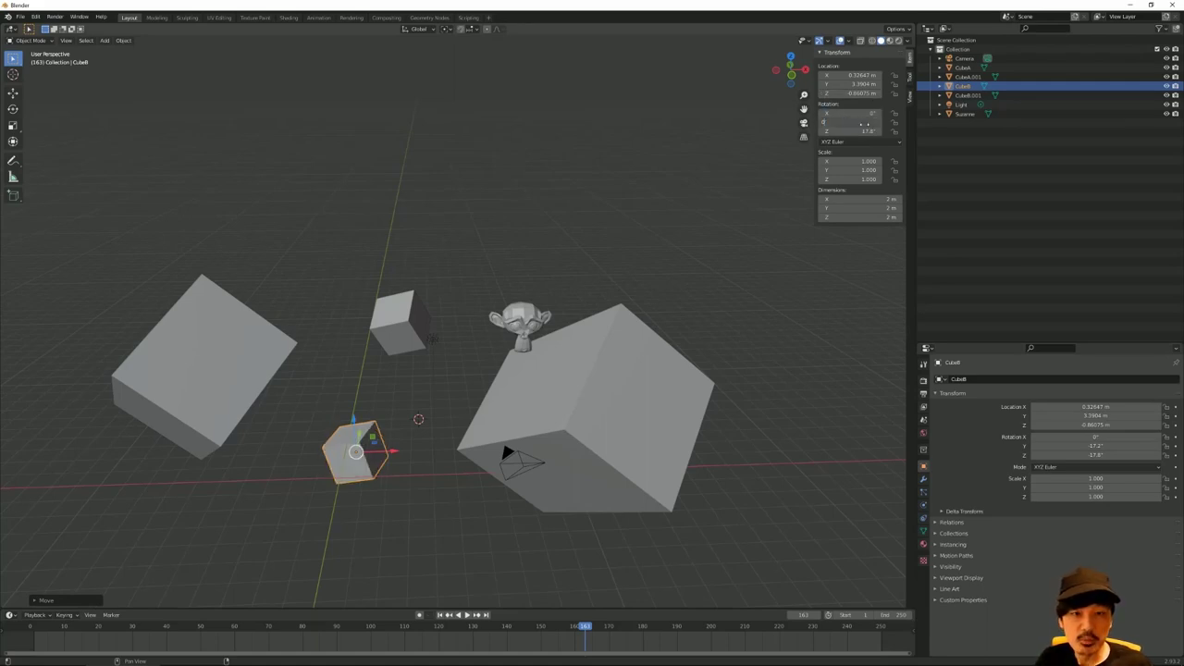
pyautogui.press('Tab')
pyautogui.write('0')
pyautogui.press('Return')
pyautogui.click(436, 274)
pyautogui.click(371, 450)
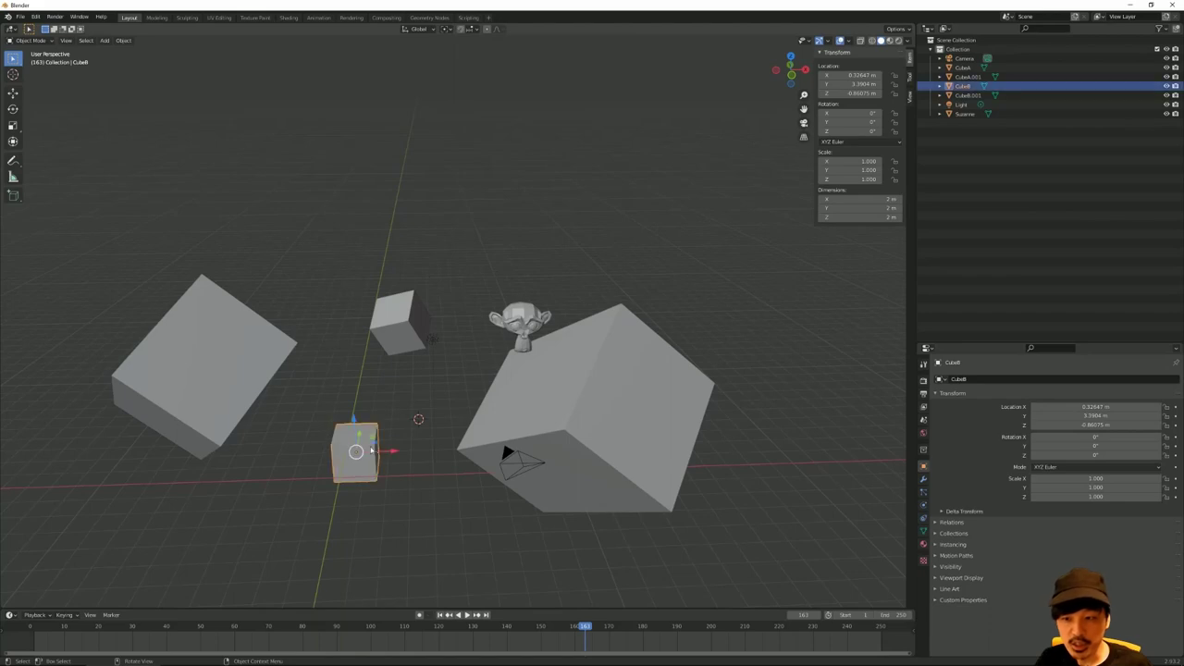
# Step: Turn off the object move gizmo in the viewport gizmo options
pyautogui.moveTo(387, 454); pyautogui.dragTo(412, 452)
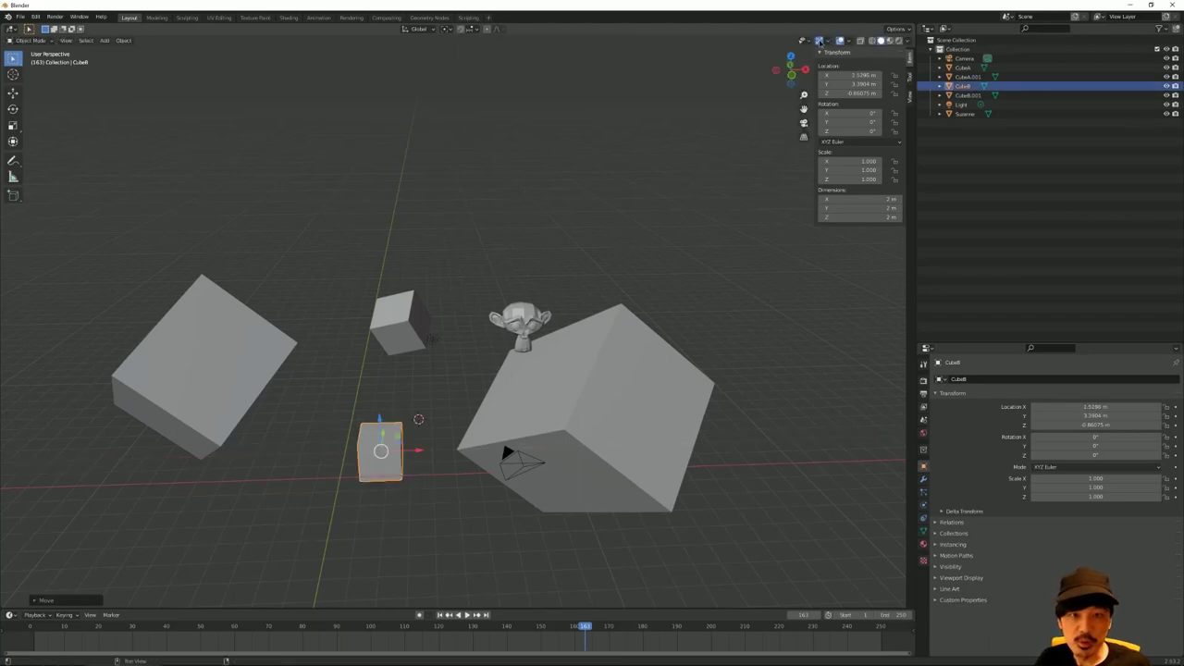
pyautogui.click(818, 42)
pyautogui.click(826, 41)
pyautogui.click(818, 41)
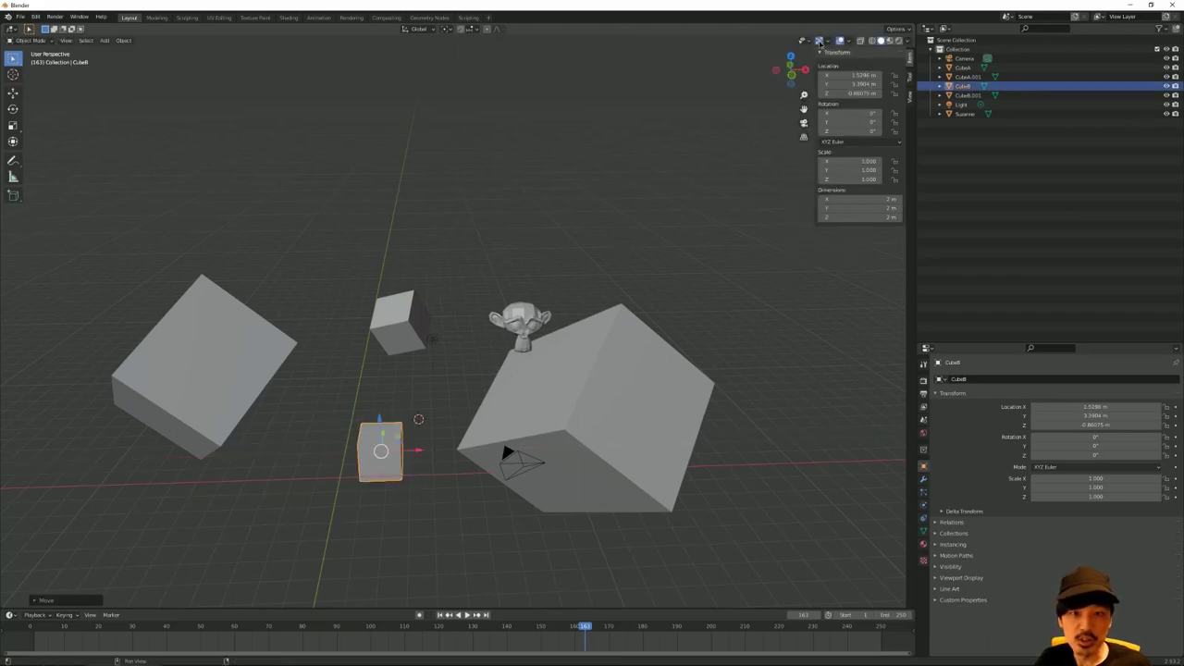
pyautogui.click(826, 42)
pyautogui.click(794, 131)
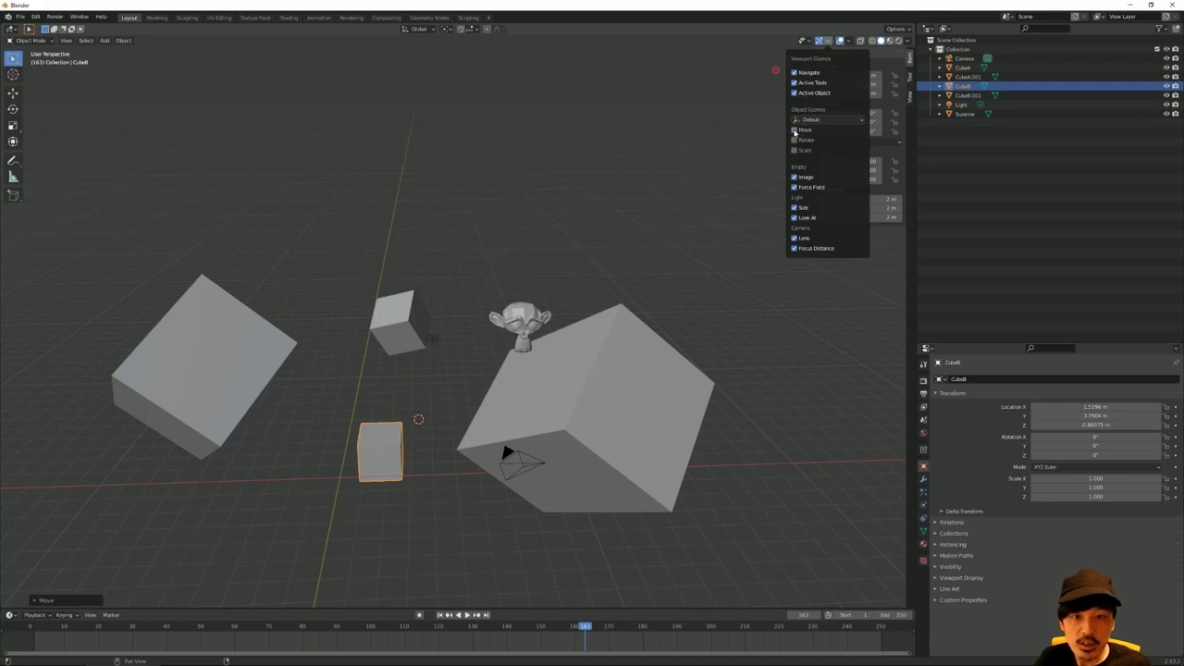
# Step: Reselect the small cube CubeB, dismissing the Add menu and quick tool picker
pyautogui.moveTo(502, 449)
pyautogui.mouseDown(button='middle')
pyautogui.moveTo(343, 403)
pyautogui.moveTo(357, 330)
pyautogui.mouseUp(button='middle')
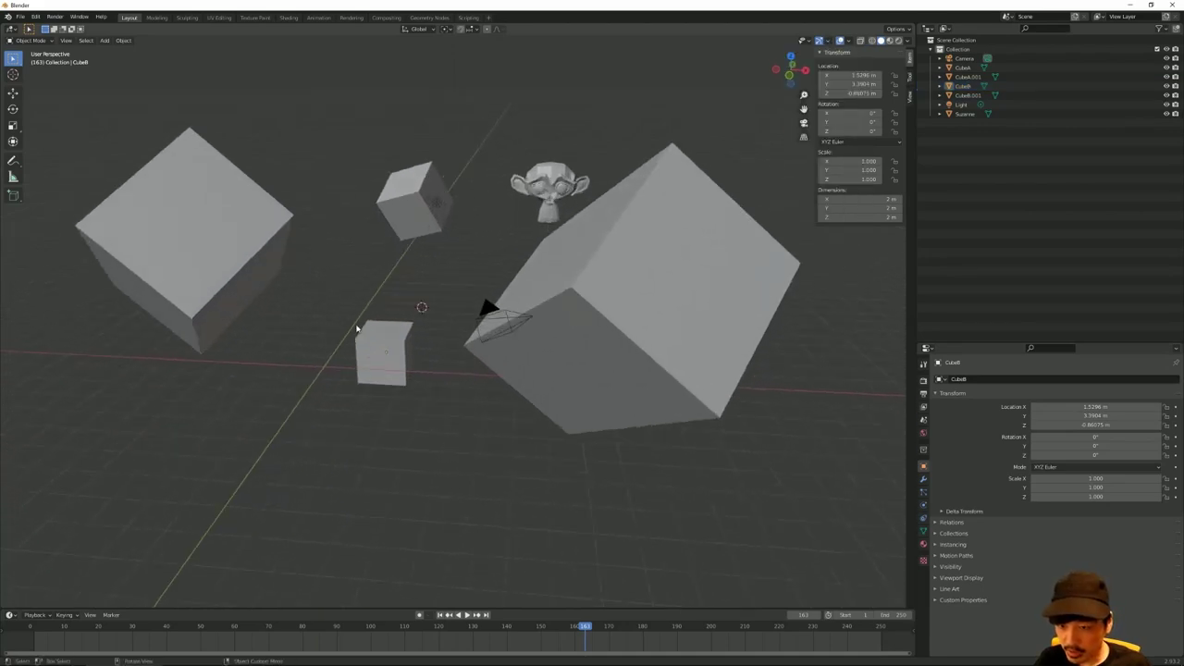
pyautogui.scroll(3, 369, 340)
pyautogui.click(369, 340)
pyautogui.hotkey('shift', 'a')
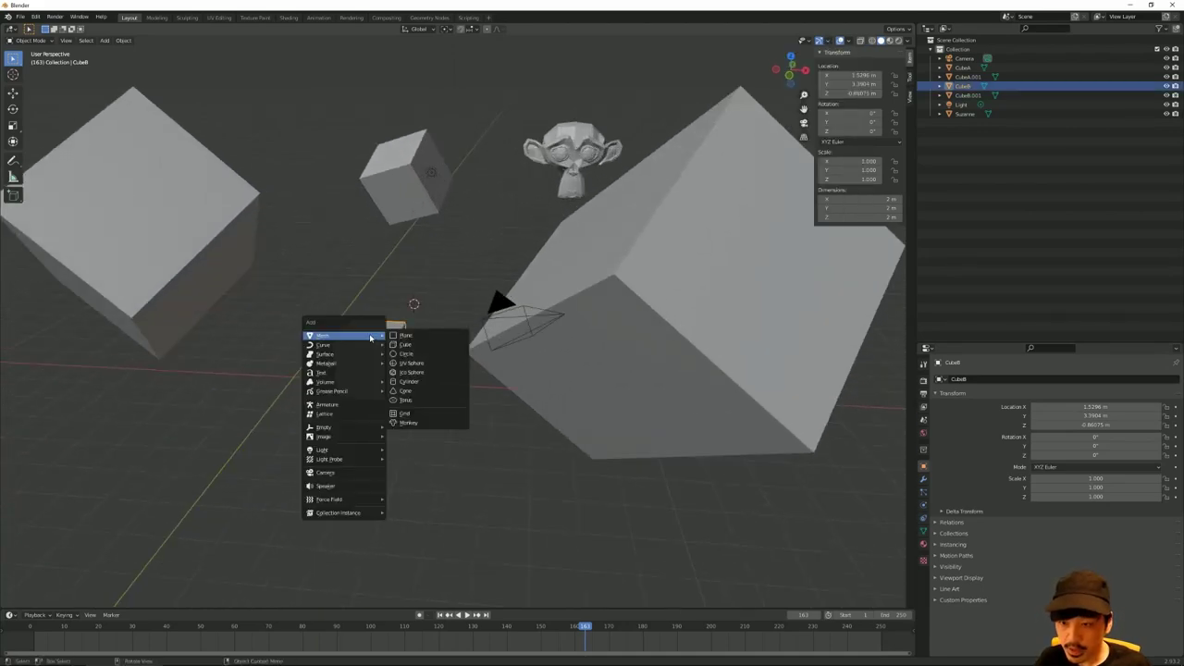
pyautogui.click(405, 344)
pyautogui.click(365, 287)
pyautogui.hotkey('shift', 'space')
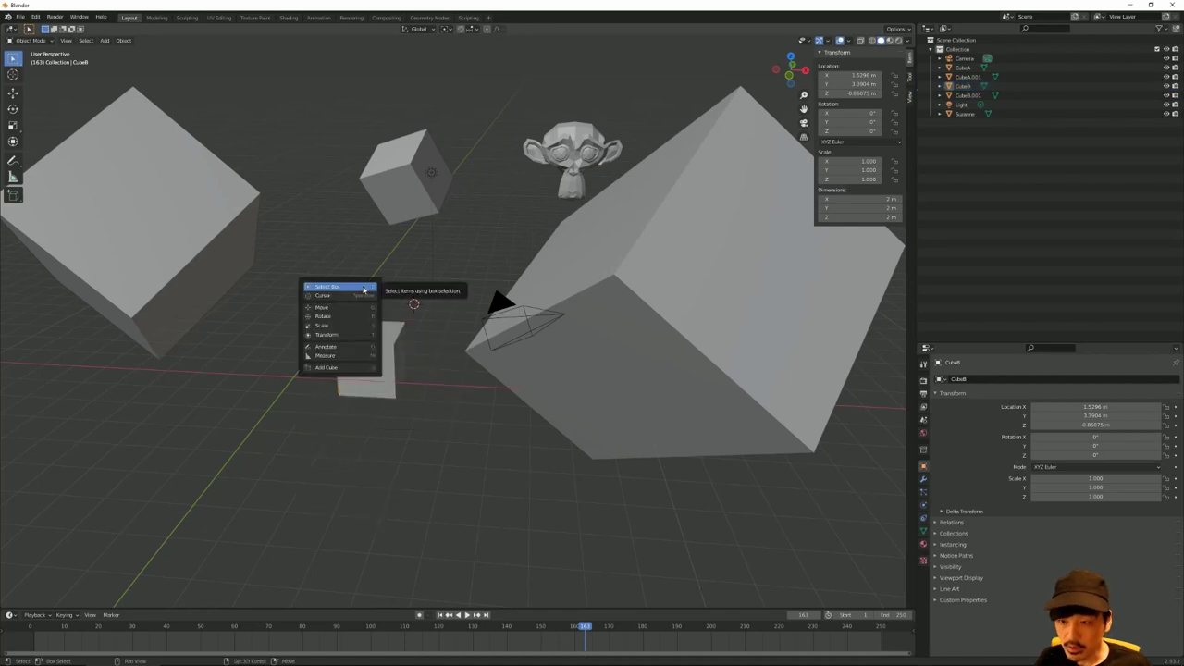
pyautogui.click(365, 288)
pyautogui.hotkey('shift', 'space')
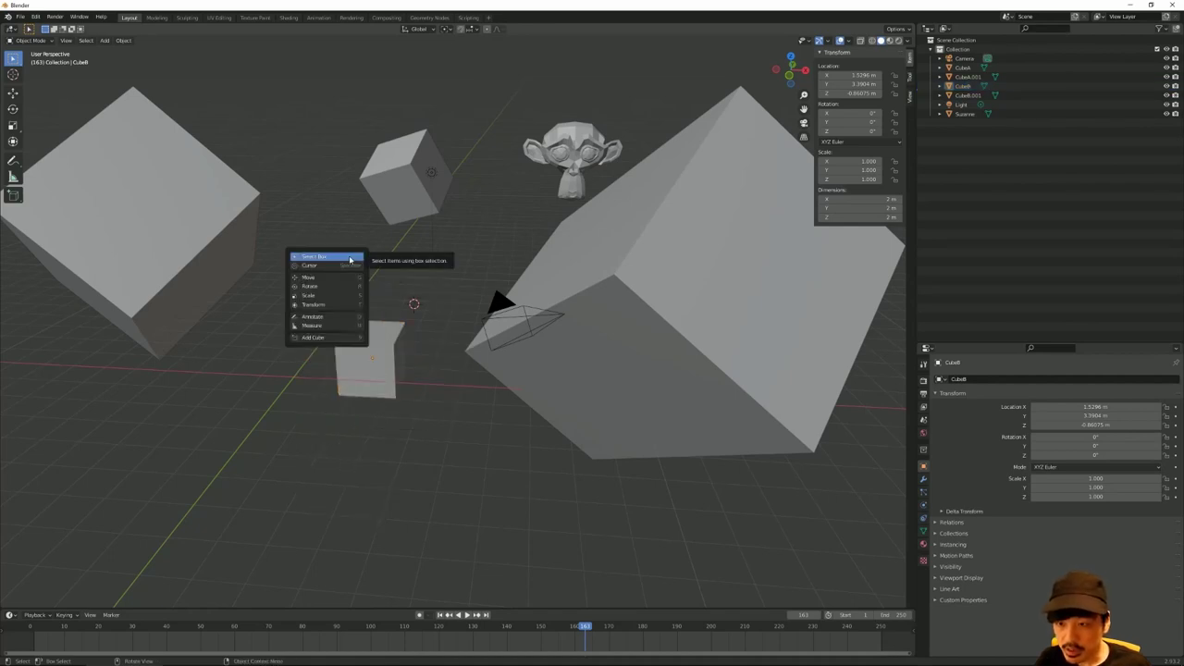
pyautogui.moveTo(330, 224); pyautogui.dragTo(341, 305, button='middle')
pyautogui.click(367, 362)
# Step: Hide the toolbar panel from the View menu
pyautogui.moveTo(349, 265)
pyautogui.mouseDown(button='middle')
pyautogui.moveTo(326, 293)
pyautogui.moveTo(277, 280)
pyautogui.mouseUp(button='middle')
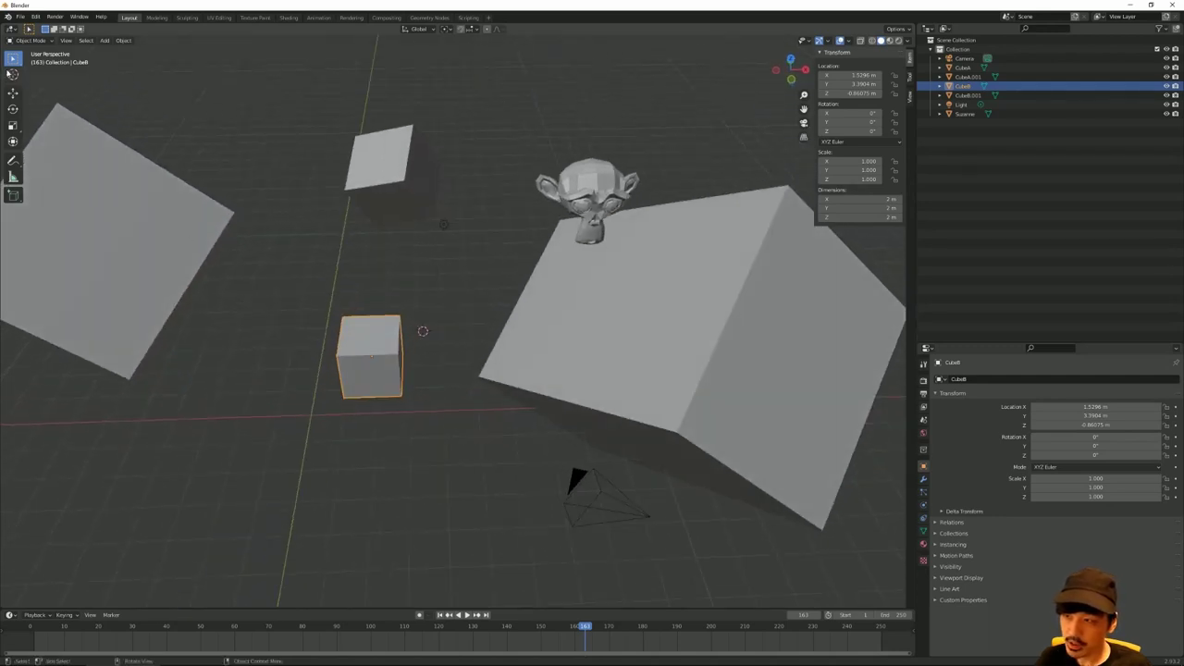
pyautogui.moveTo(327, 232); pyautogui.dragTo(278, 222, button='middle')
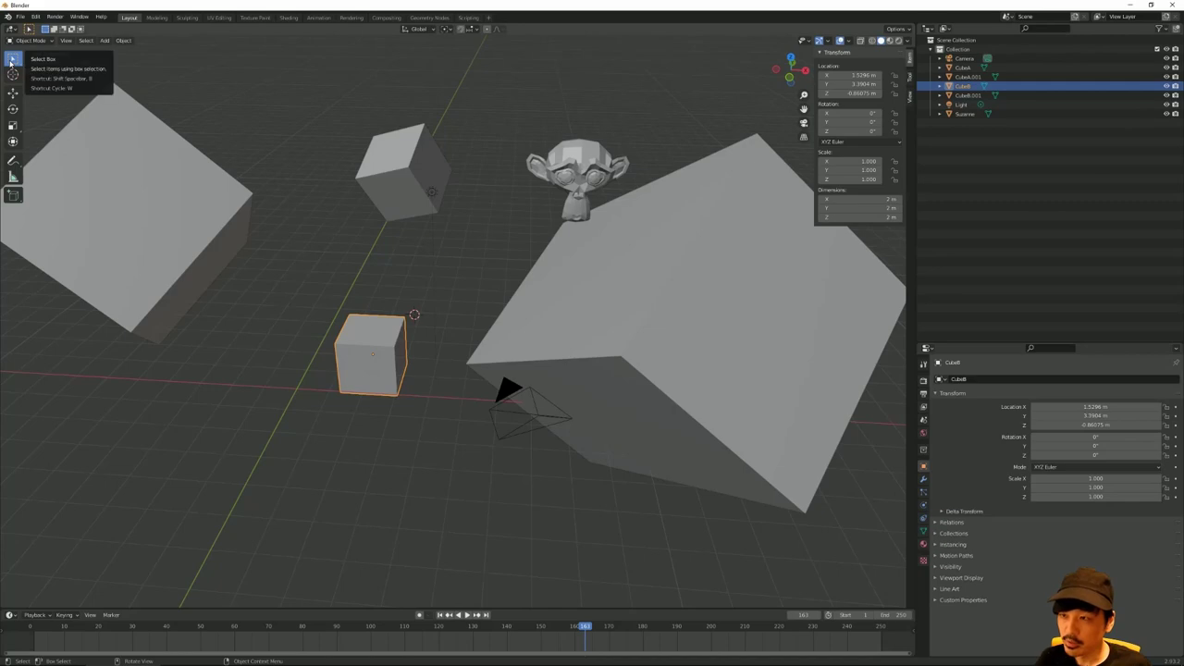
pyautogui.click(66, 40)
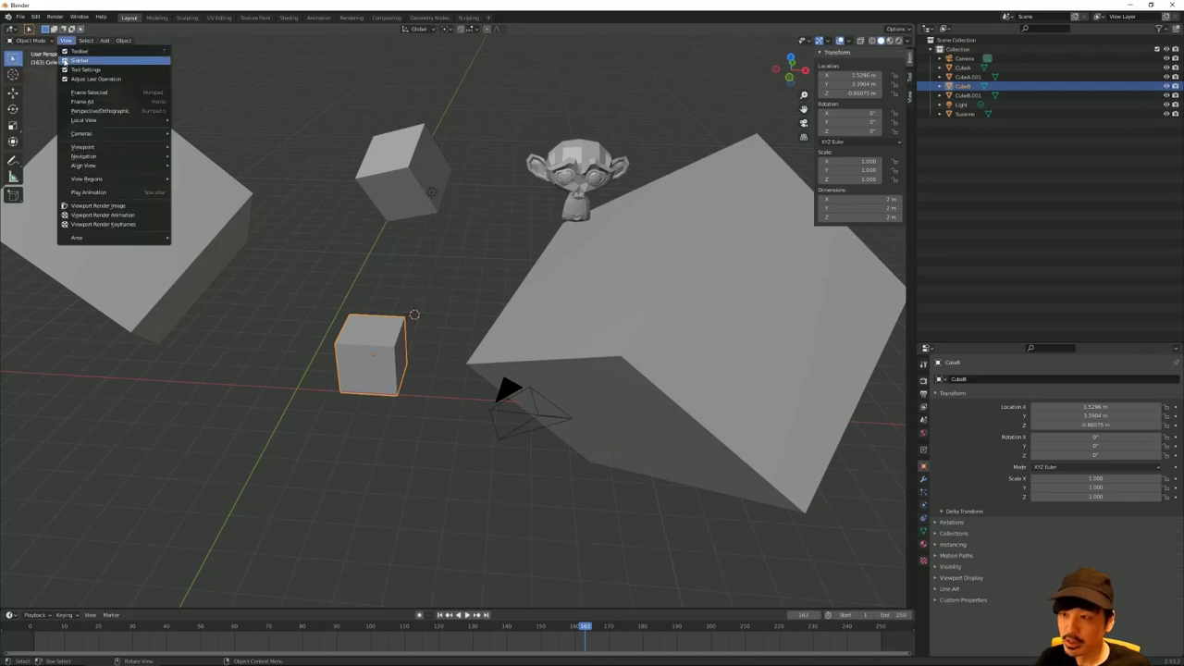
pyautogui.click(79, 51)
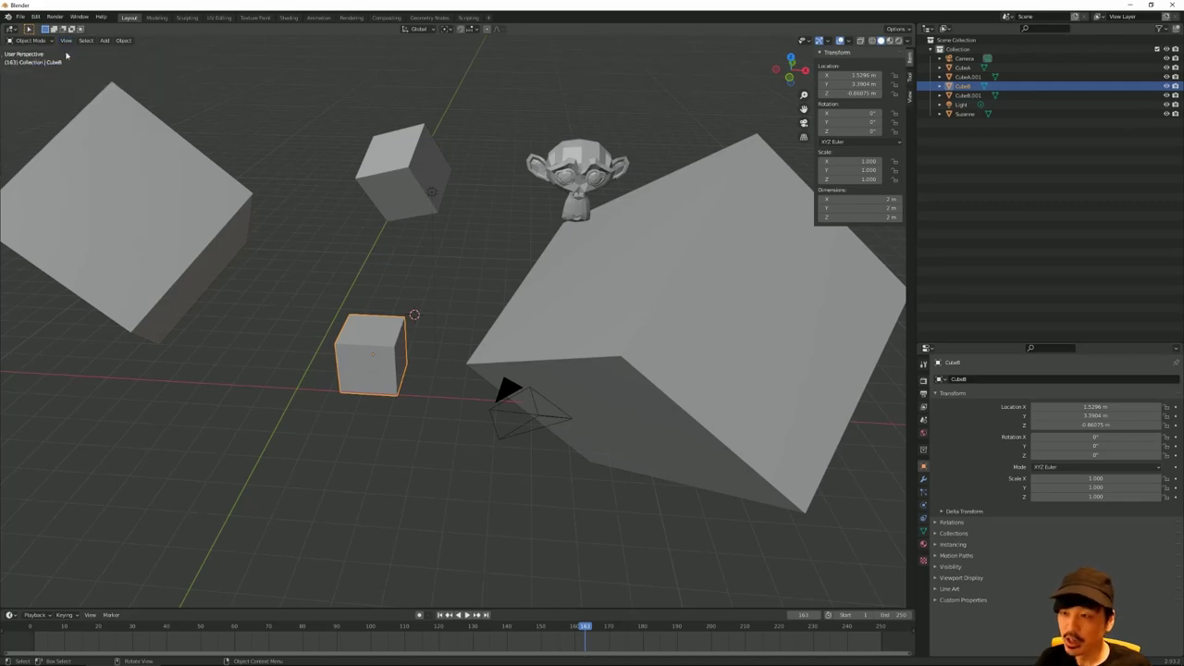
# Step: Select the small central cube and switch to the Move tool
pyautogui.moveTo(277, 296); pyautogui.dragTo(334, 292, button='middle')
pyautogui.click(334, 292)
pyautogui.click(355, 344)
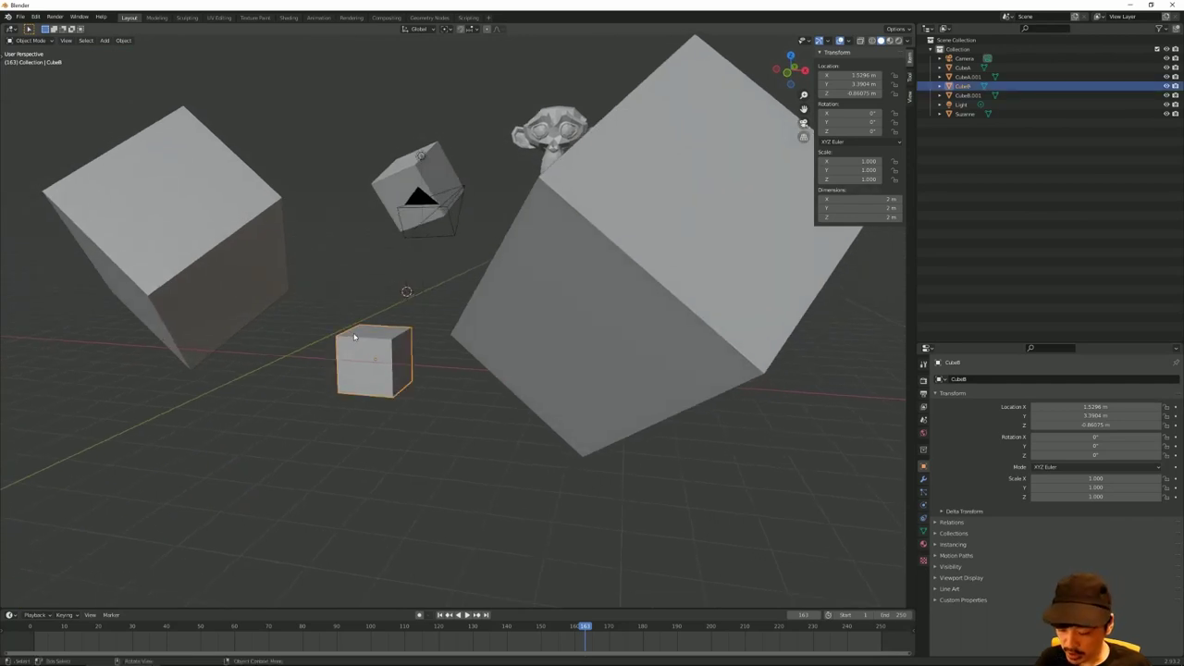
pyautogui.moveTo(354, 338); pyautogui.dragTo(352, 315, button='middle')
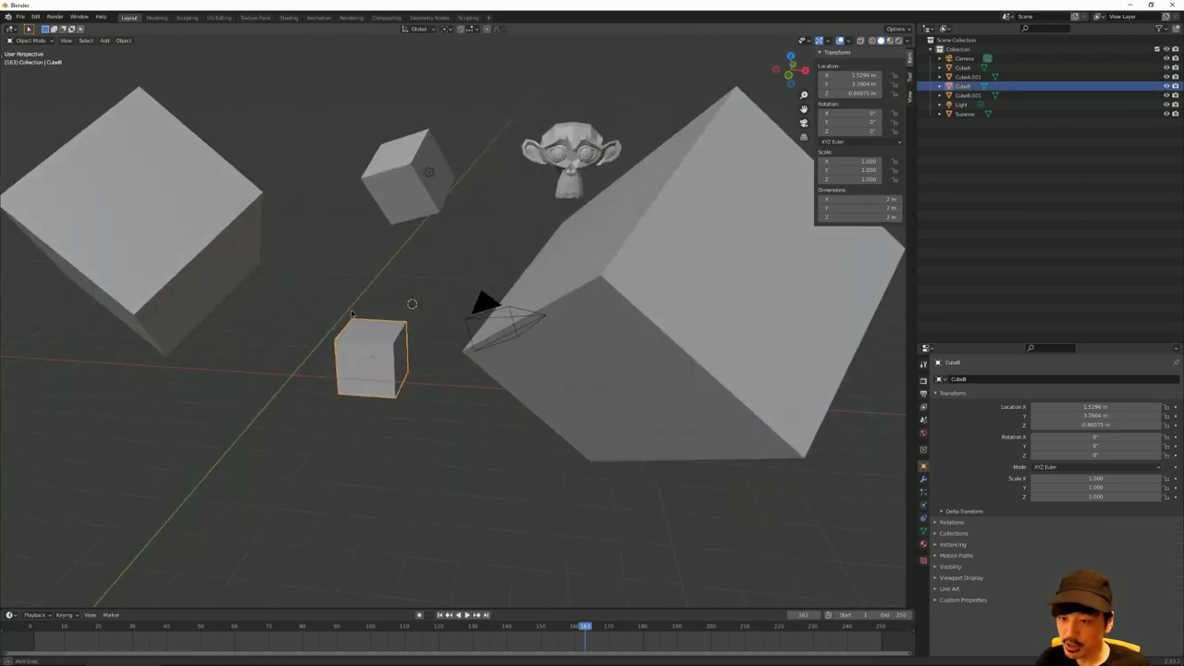
pyautogui.hotkey('shift', 'space')
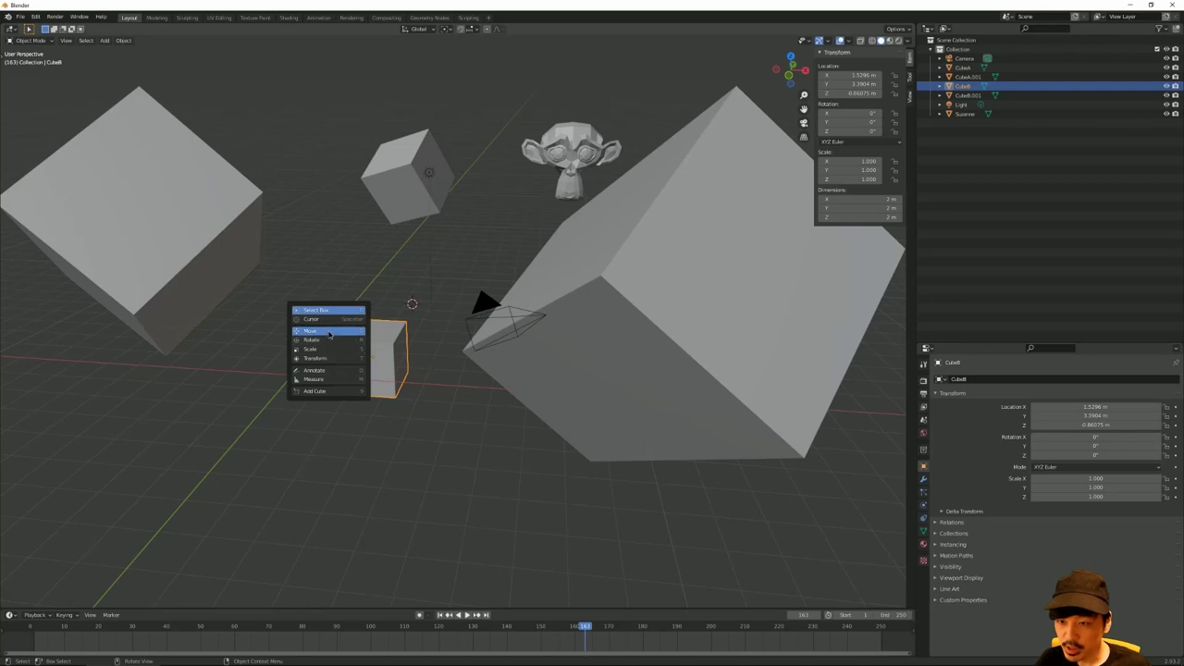
pyautogui.click(329, 334)
pyautogui.moveTo(352, 319); pyautogui.dragTo(373, 300, button='middle')
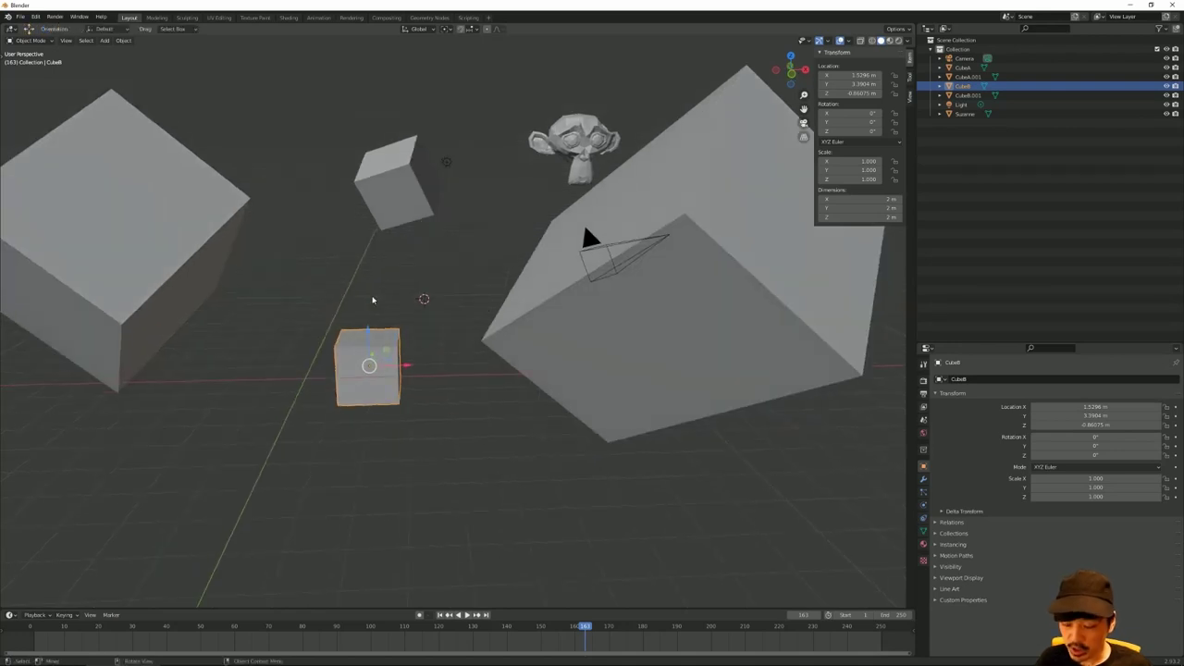
# Step: Move CubeB slightly to about Y 3.61 m, Z 1.15 m
pyautogui.press('g')
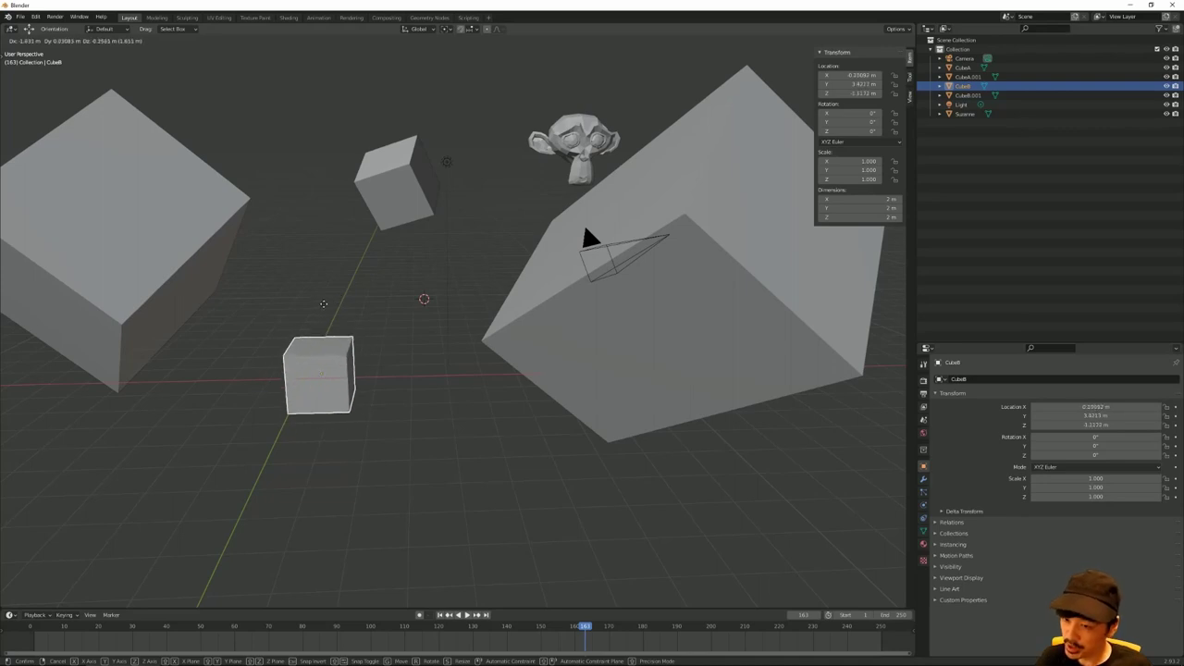
pyautogui.click(338, 280)
pyautogui.moveTo(339, 280); pyautogui.dragTo(333, 280, button='middle')
# Step: Select the tilted cube CubeB.001 behind it and rescale it
pyautogui.click(399, 159)
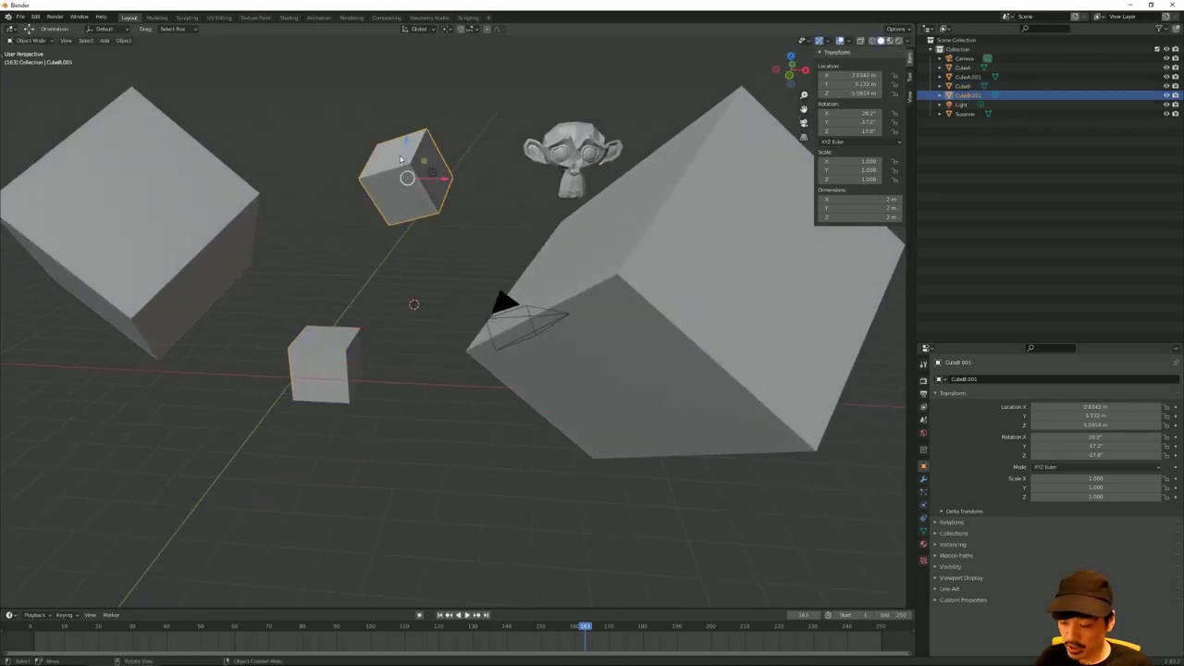
pyautogui.press('s')
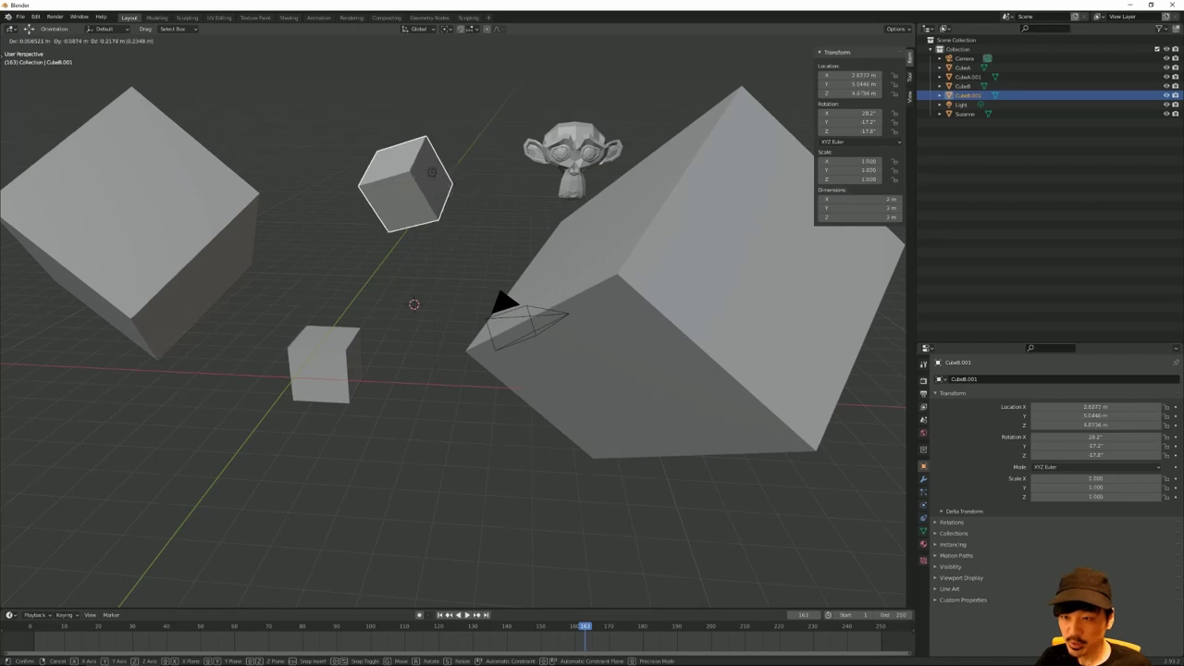
pyautogui.click(384, 163)
# Step: Tilt CubeB to -18.5° about Y with the Rotate tool
pyautogui.click(301, 352)
pyautogui.hotkey('shift', 'space')
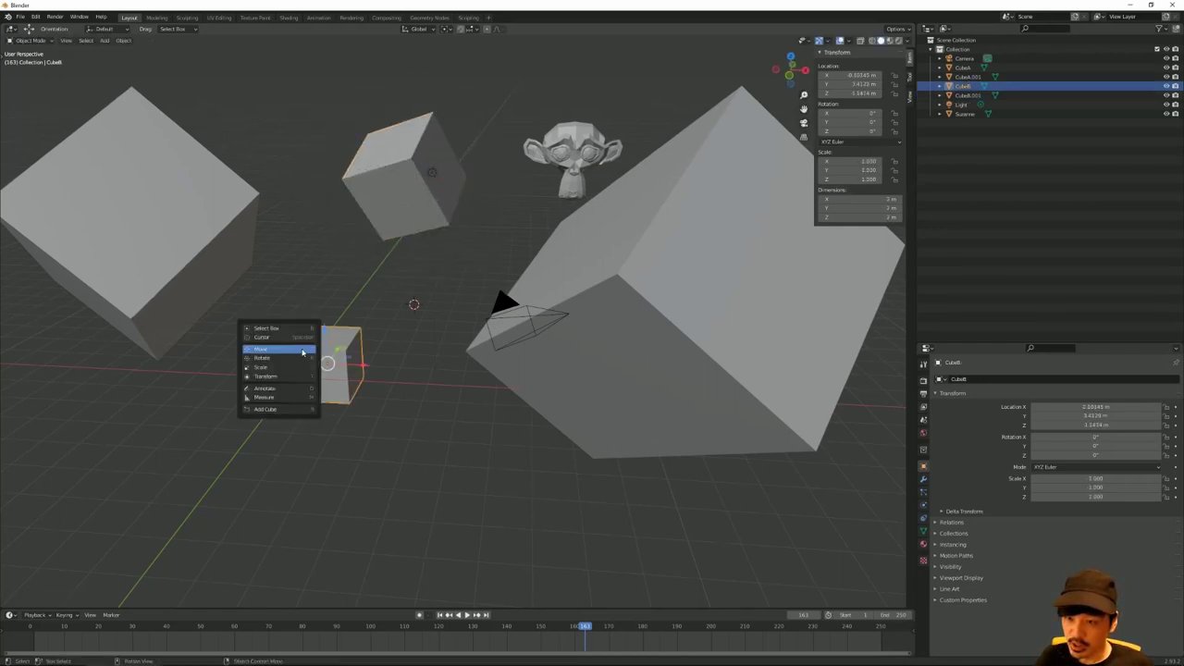
pyautogui.click(287, 369)
pyautogui.moveTo(342, 339)
pyautogui.mouseDown()
pyautogui.moveTo(340, 352)
pyautogui.moveTo(370, 312)
pyautogui.mouseUp()
pyautogui.hotkey('shift', 'space')
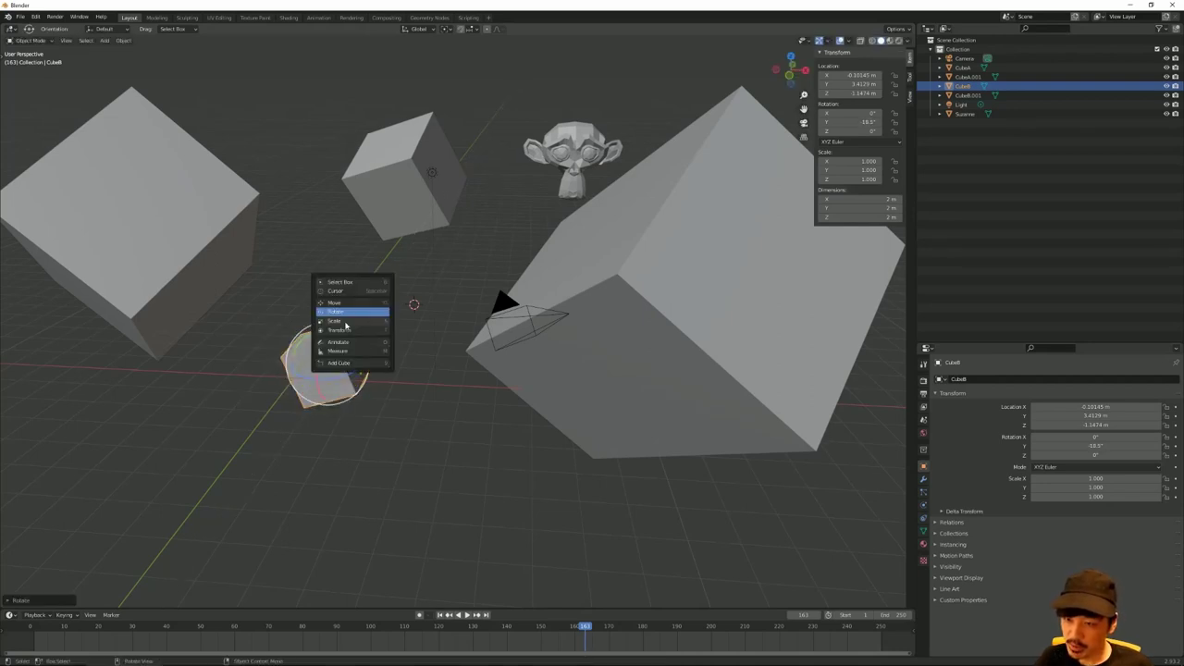
pyautogui.press('Escape')
# Step: Stretch CubeB along Y, then in X and Z, into a 5.25 × 5.5 × 2.58 m slab
pyautogui.press('s')
pyautogui.press('y')
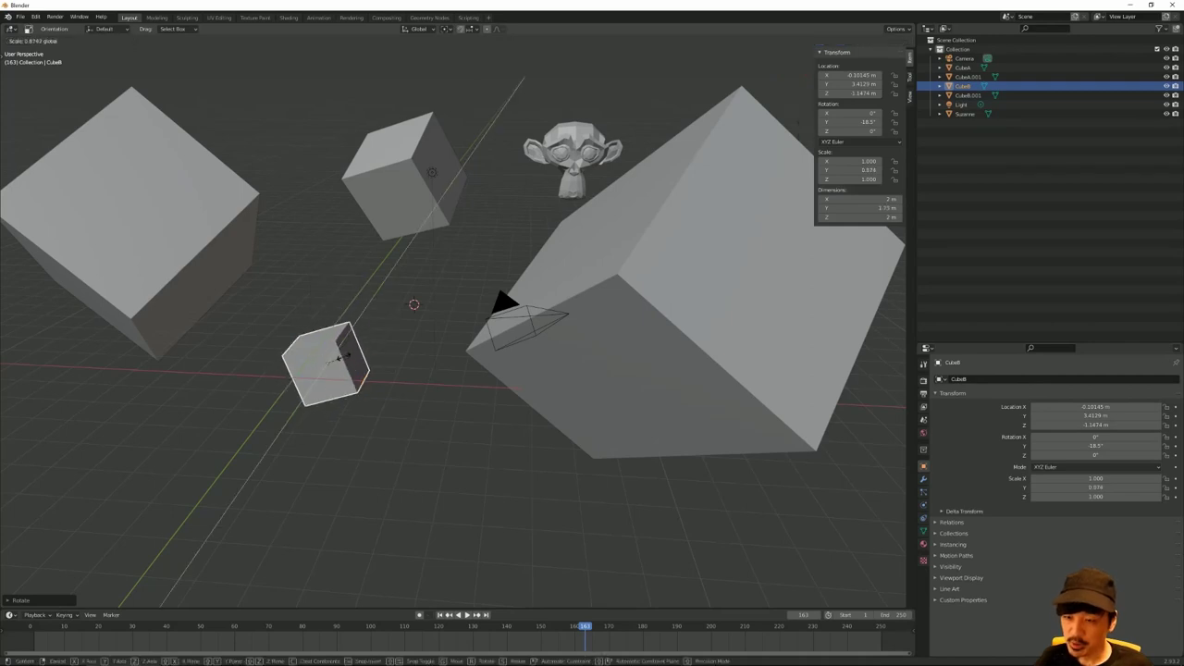
pyautogui.click(375, 352)
pyautogui.press('s')
pyautogui.press('x')
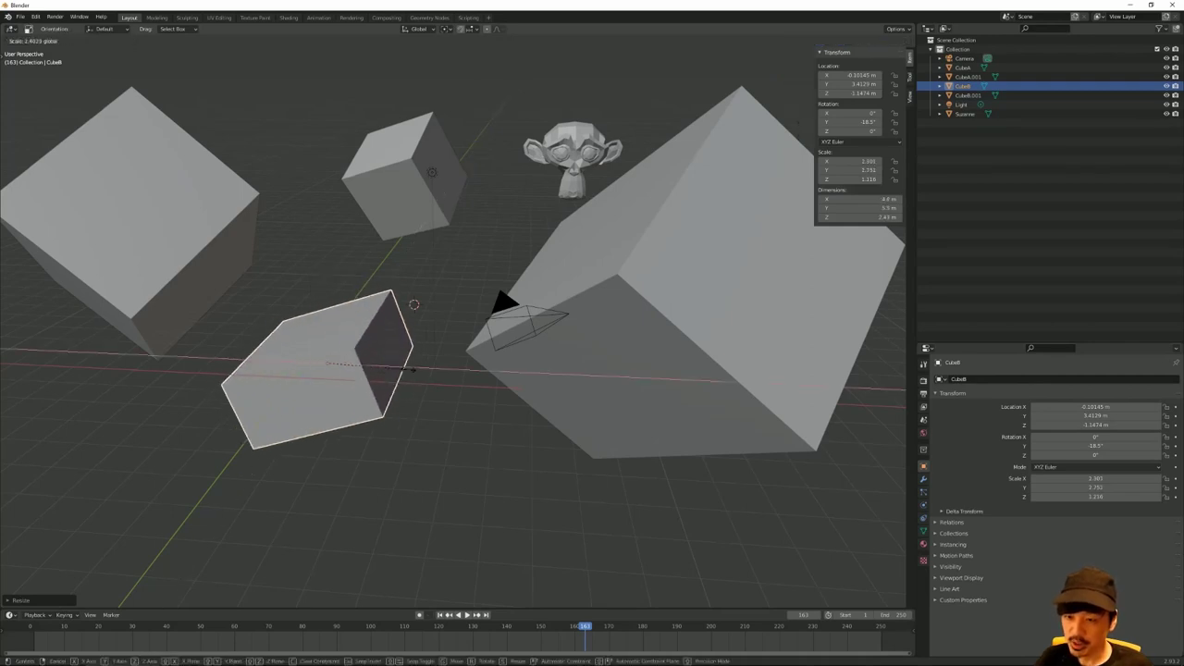
pyautogui.click(404, 312)
pyautogui.moveTo(404, 312)
pyautogui.mouseDown(button='middle')
pyautogui.moveTo(349, 340)
pyautogui.moveTo(350, 279)
pyautogui.mouseUp(button='middle')
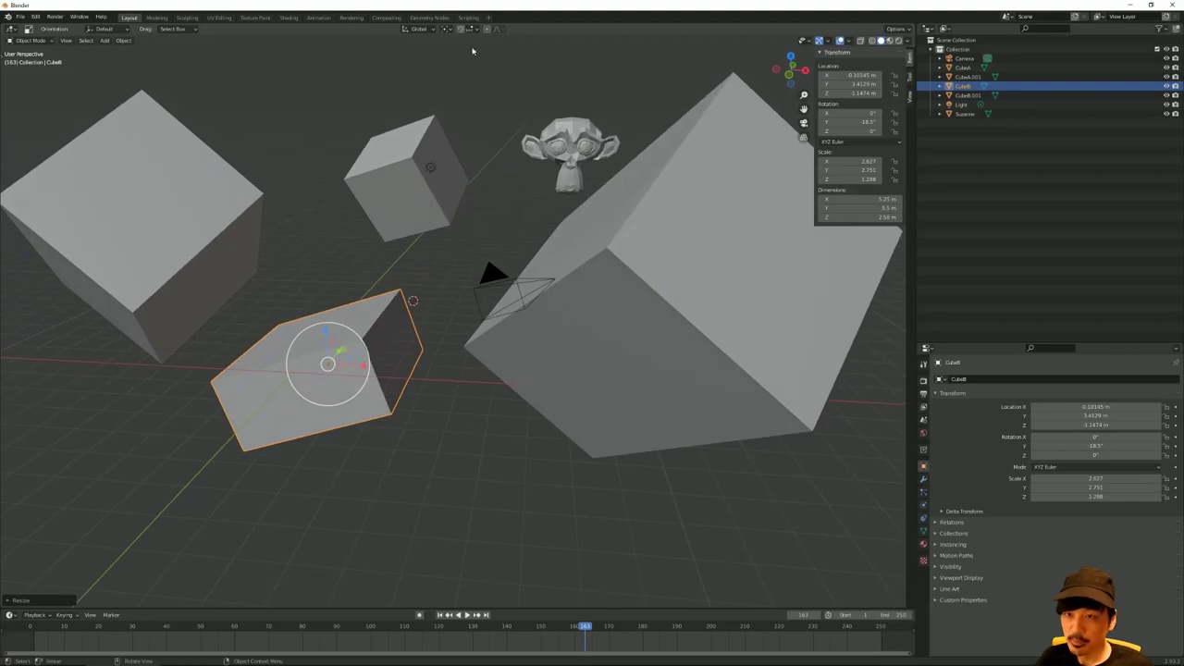
pyautogui.click(416, 28)
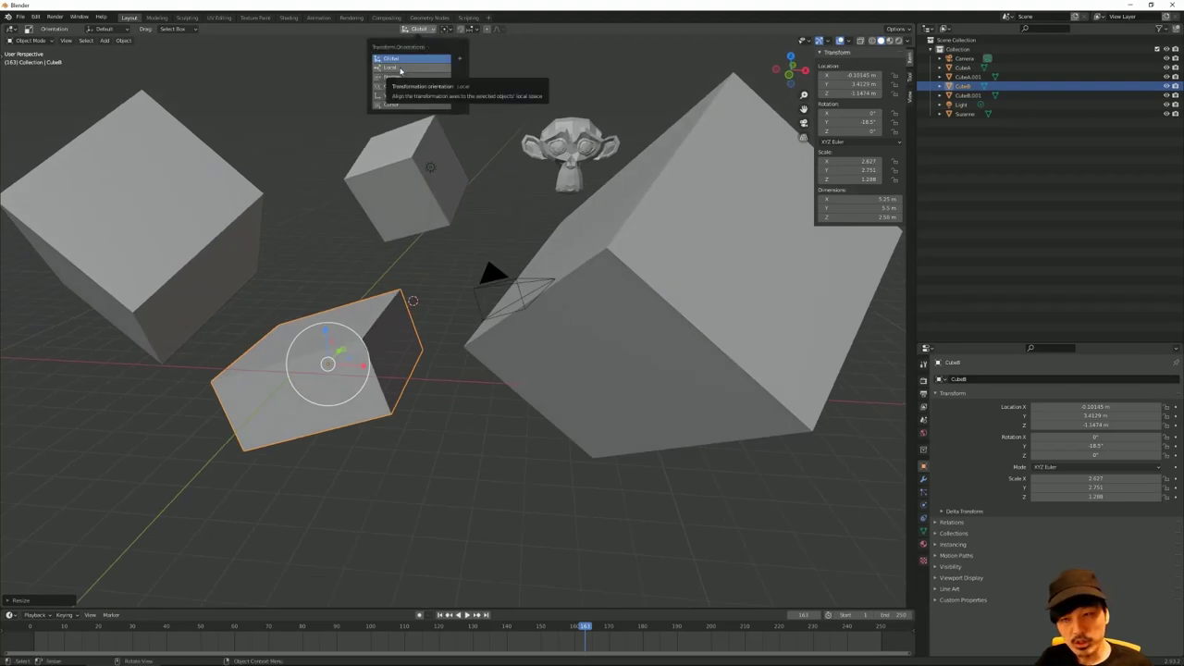
# Step: Choose Local in the Transform Orientation dropdown and orbit around the tilted CubeB slab
pyautogui.click(401, 70)
pyautogui.moveTo(300, 270); pyautogui.dragTo(305, 279, button='middle')
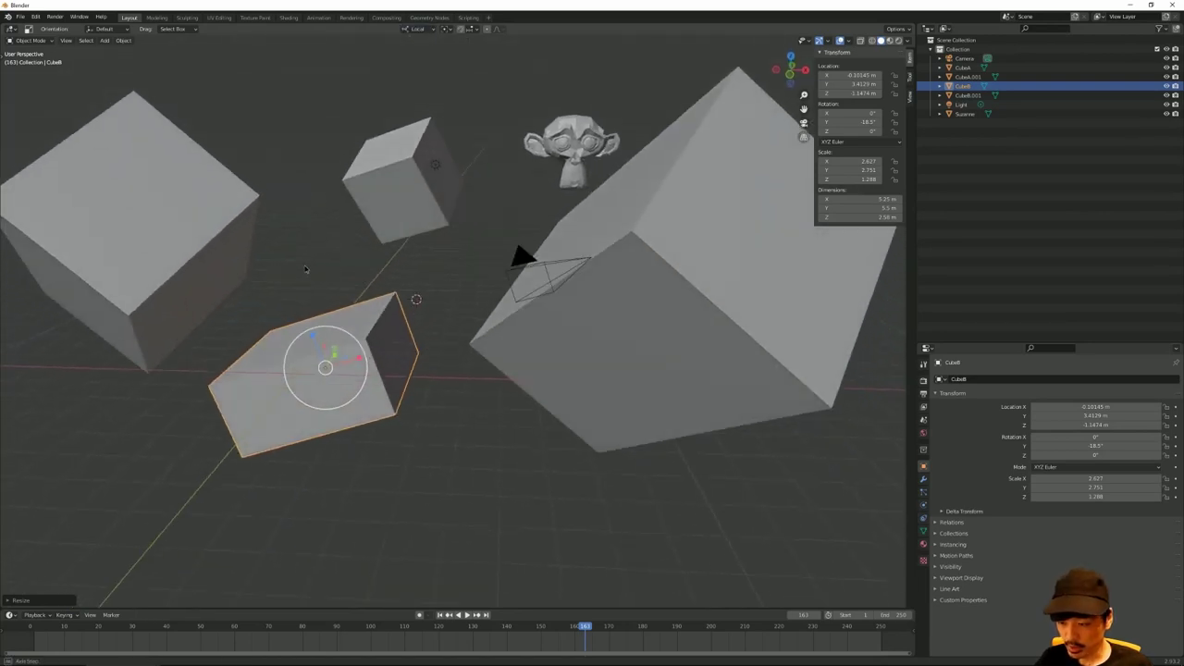
pyautogui.moveTo(306, 279); pyautogui.dragTo(301, 266, button='middle')
pyautogui.rightClick(302, 266)
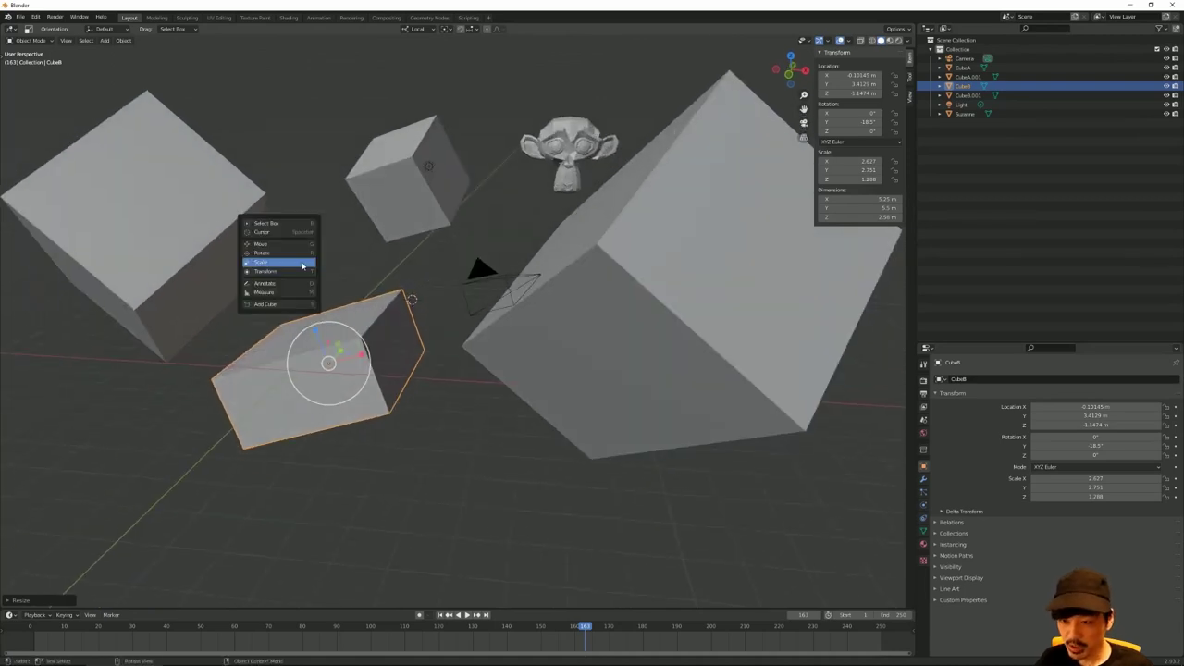
pyautogui.moveTo(353, 254)
pyautogui.mouseDown(button='middle')
pyautogui.moveTo(311, 277)
pyautogui.moveTo(277, 242)
pyautogui.moveTo(295, 230)
pyautogui.moveTo(727, 193)
pyautogui.moveTo(788, 243)
pyautogui.moveTo(542, 212)
pyautogui.moveTo(248, 316)
pyautogui.moveTo(169, 328)
pyautogui.moveTo(324, 304)
pyautogui.mouseUp(button='middle')
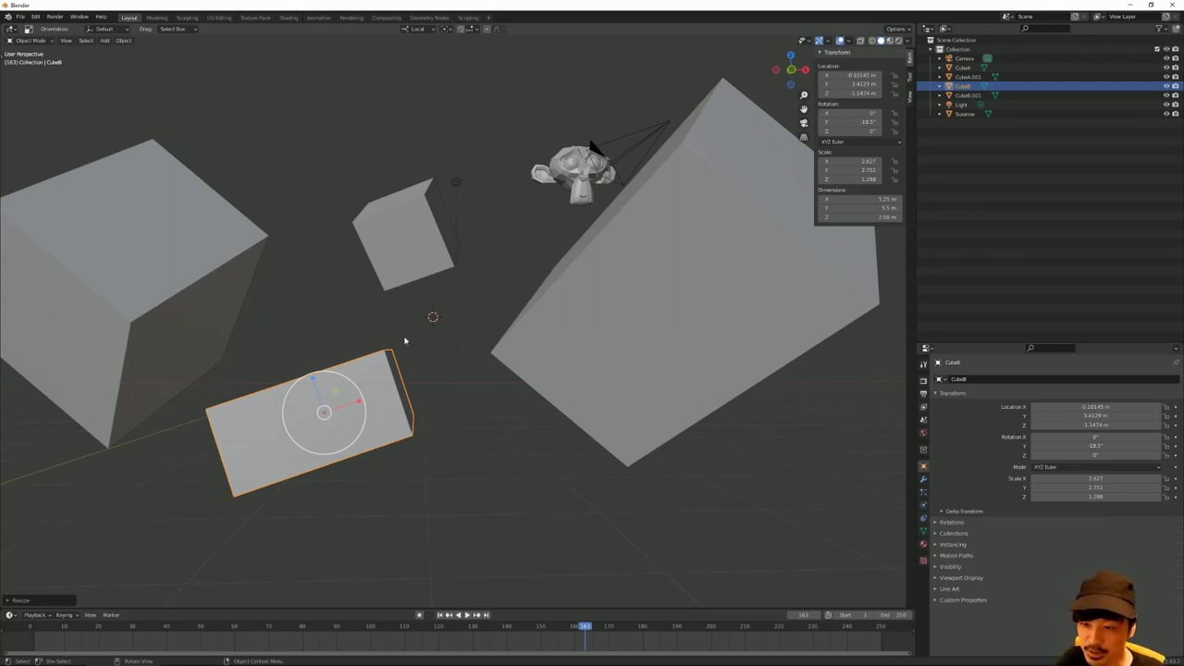
pyautogui.hotkey('alt', 'Tab')
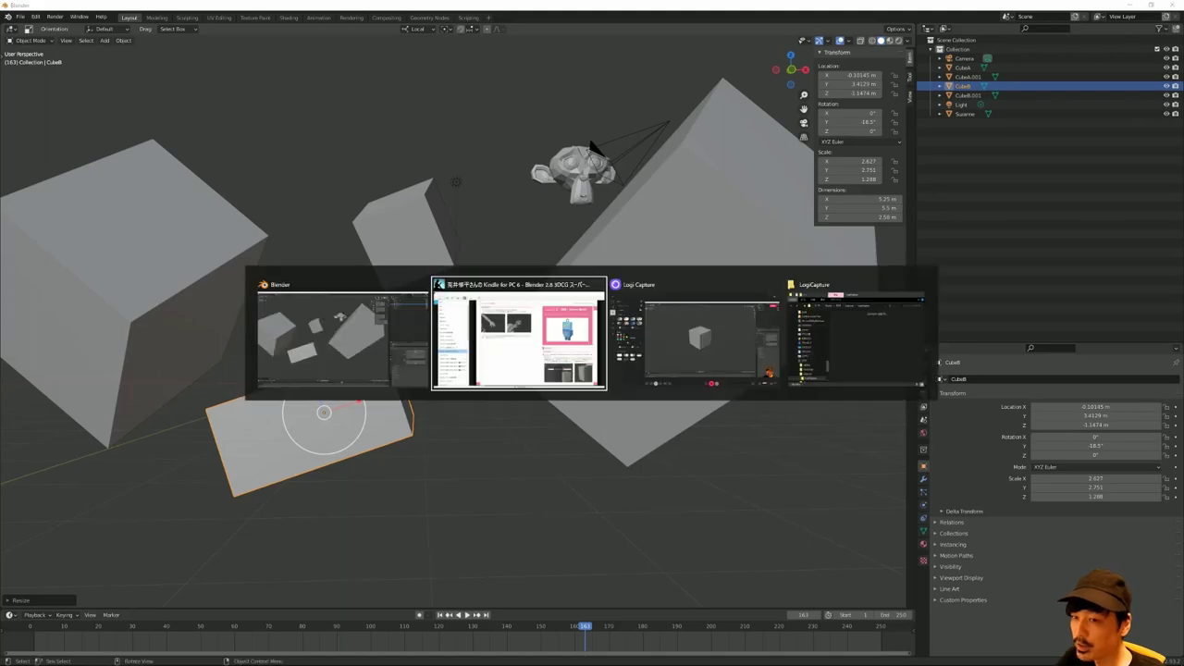
pyautogui.hotkey('alt', 'Tab')
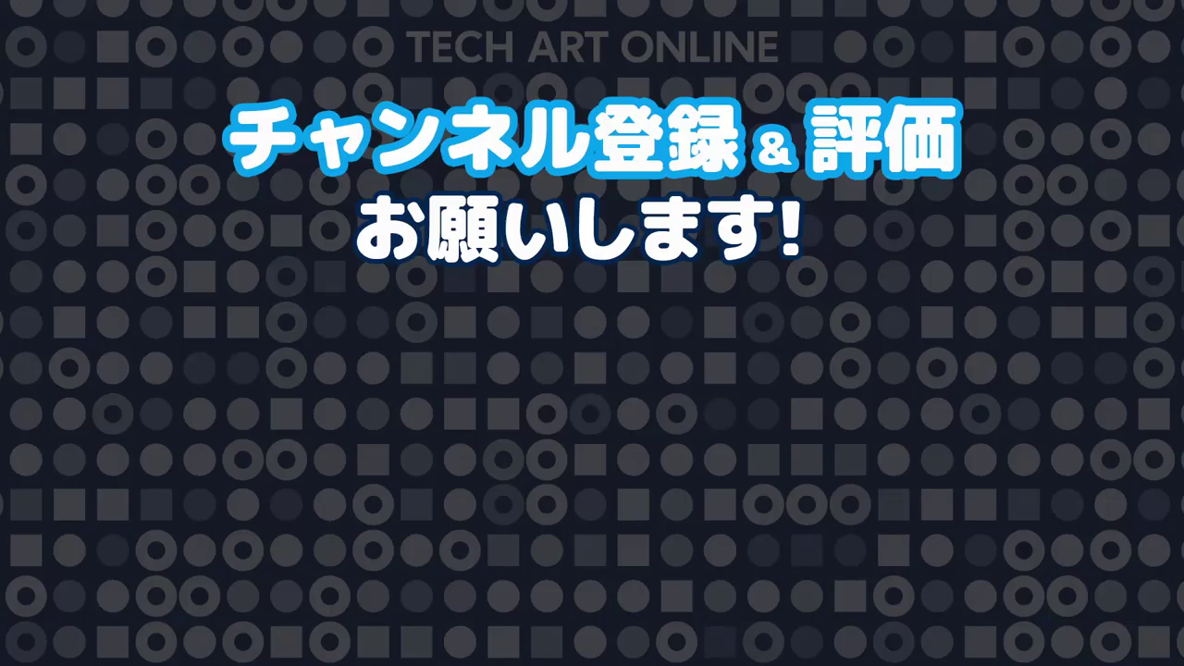